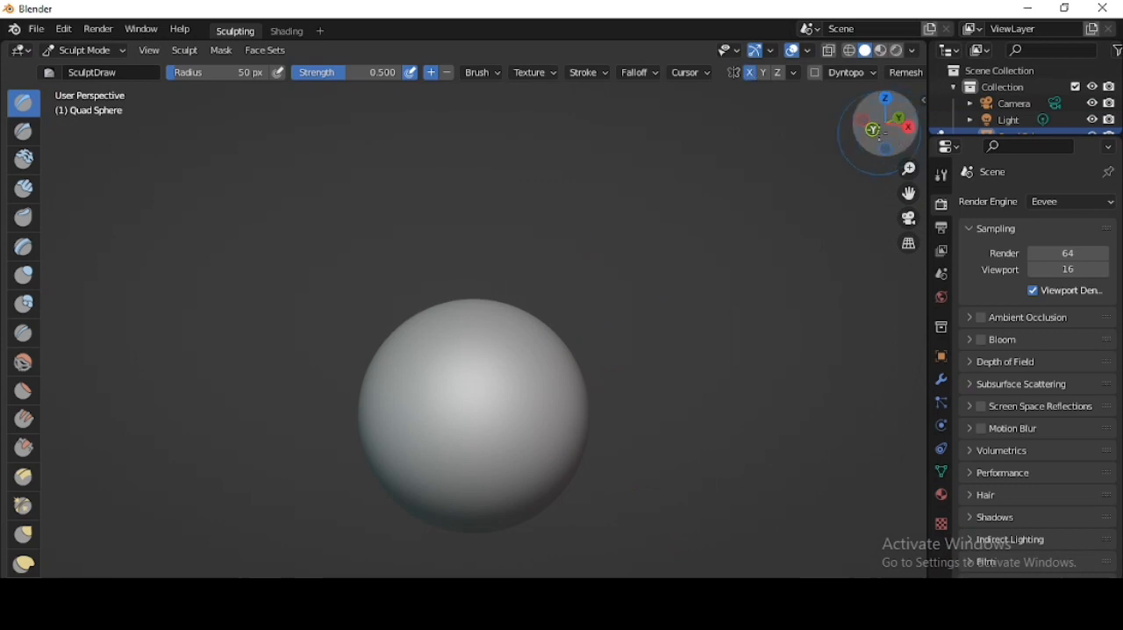
- Pull the lower half of the sphere down into a tapered chin in front view, using the Grab brush at 127 px radius
left_click(878, 130)
left_click(23, 536)
key("f")
left_click_drag(515, 416, 518, 506)
middle_click_drag(537, 488, 491, 401, "shift")
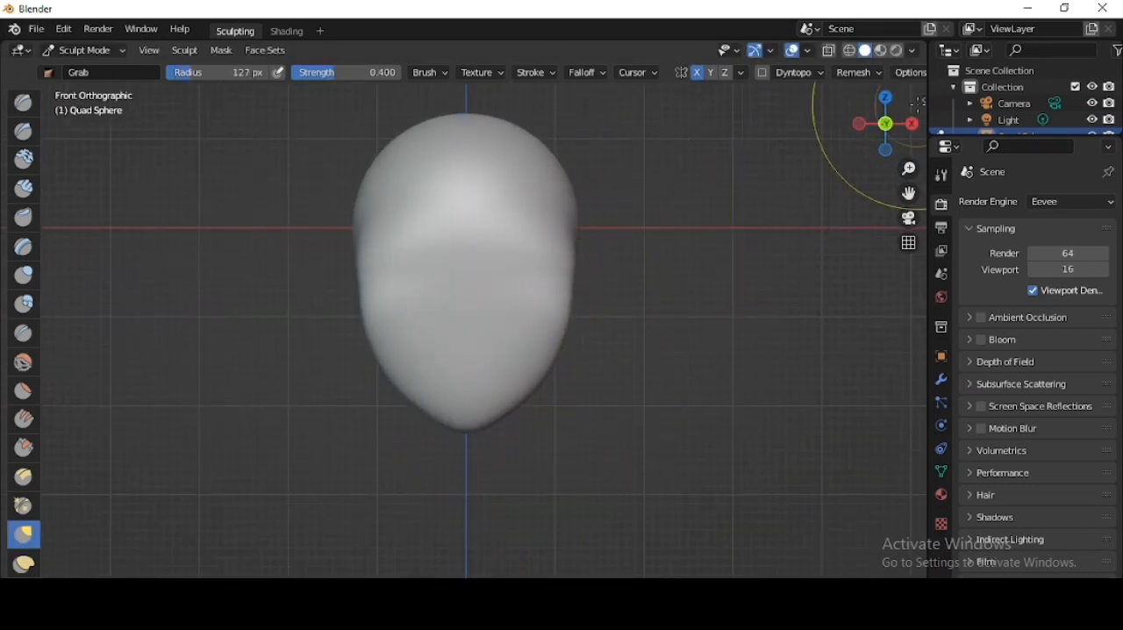
- Reshape the jaw and lower face with the Grab brush in right side view
left_click(913, 124)
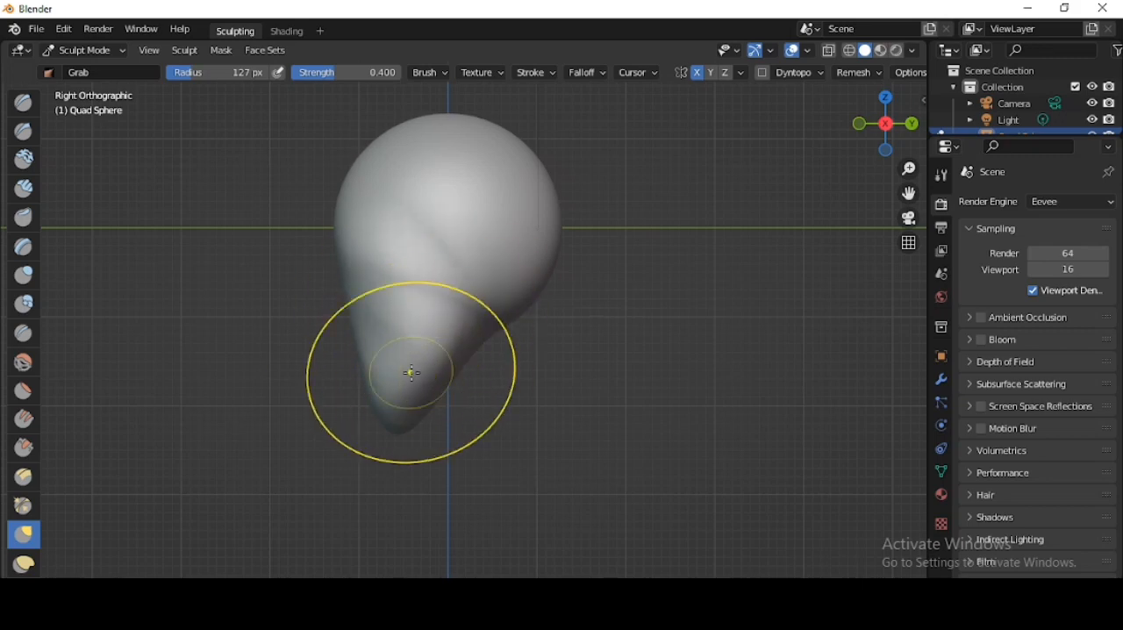
key("ctrl+z")
middle_click_drag(449, 354, 545, 418, "shift")
scroll(427, 369, "up", 5)
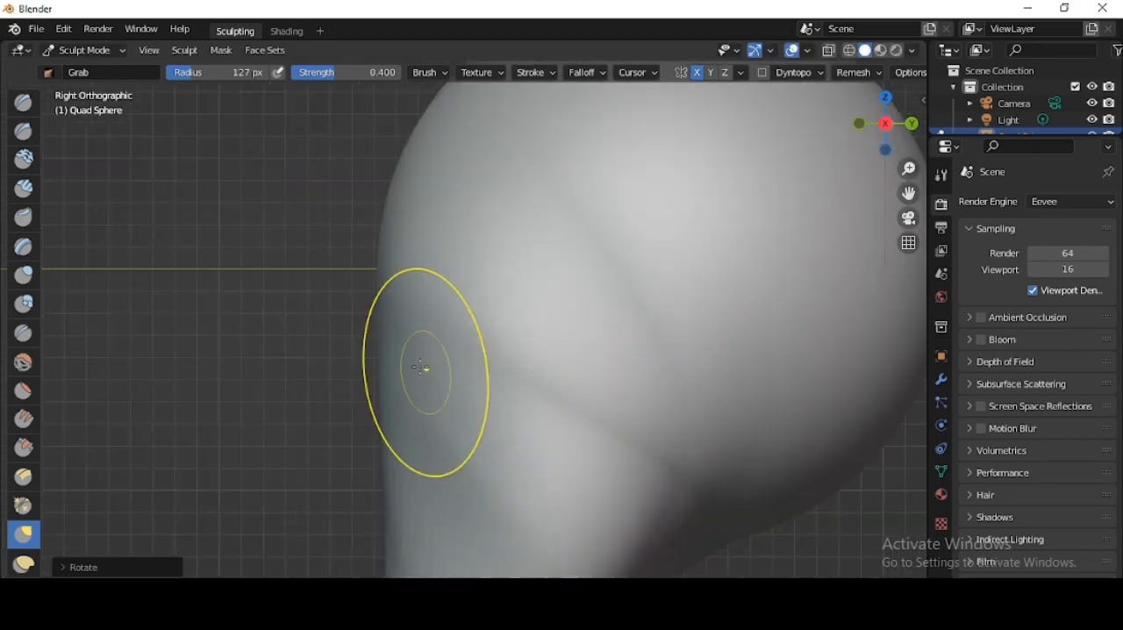
scroll(494, 361, "down", 4)
- Push in the eye sockets on both sides of the face with the Grab brush
middle_click_drag(421, 369, 439, 345)
scroll(500, 353, "up", 2)
scroll(464, 376, "down", 2)
mouse_move(528, 366)
middle_mouse_down()
mouse_move(538, 335)
mouse_move(524, 398)
mouse_move(632, 383)
middle_mouse_up()
scroll(469, 333, "up", 2)
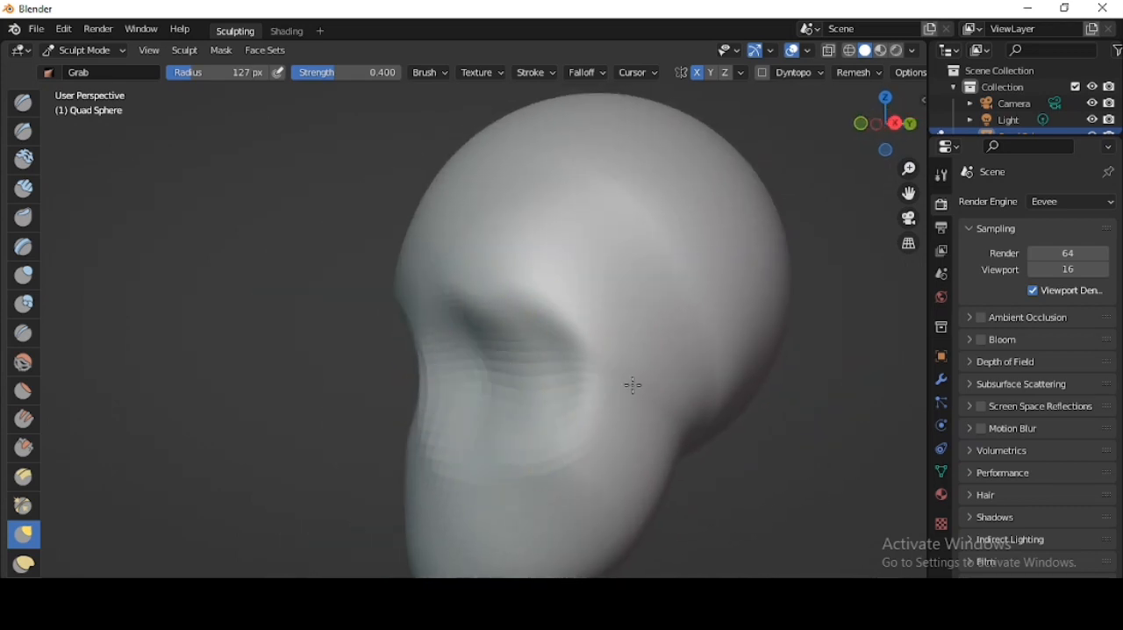
scroll(597, 350, "down", 3)
scroll(567, 392, "up", 3)
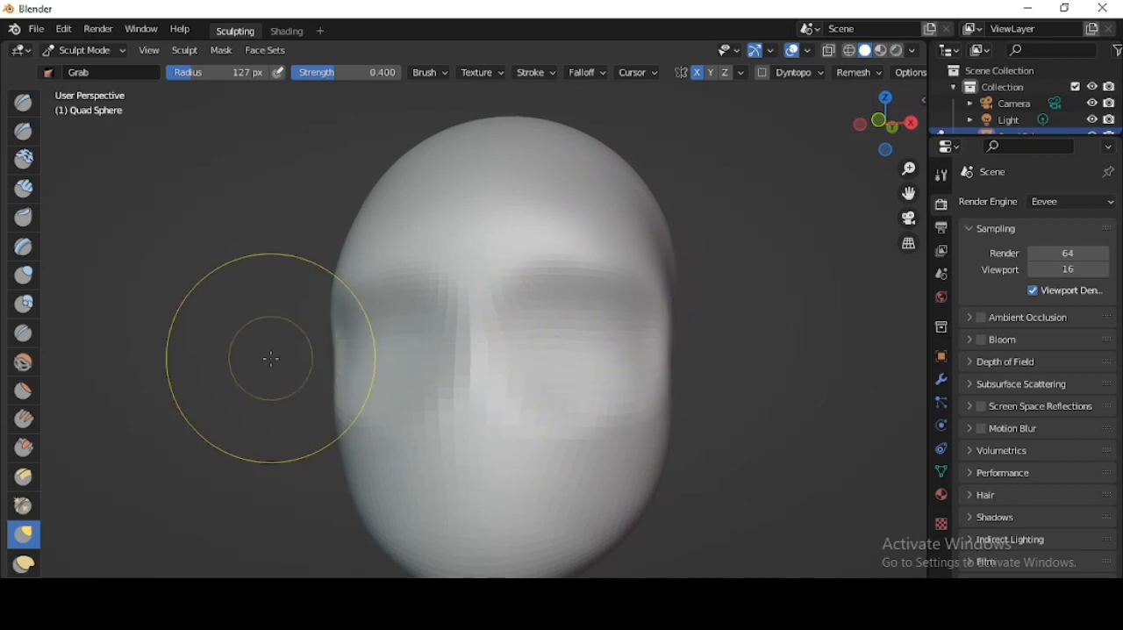
- Refine the eye sockets and the area around them with the symmetrical SculptDraw brush
middle_click_drag(271, 357, 188, 351)
key("x")
middle_click_drag(512, 325, 590, 333)
scroll(484, 331, "up", 1)
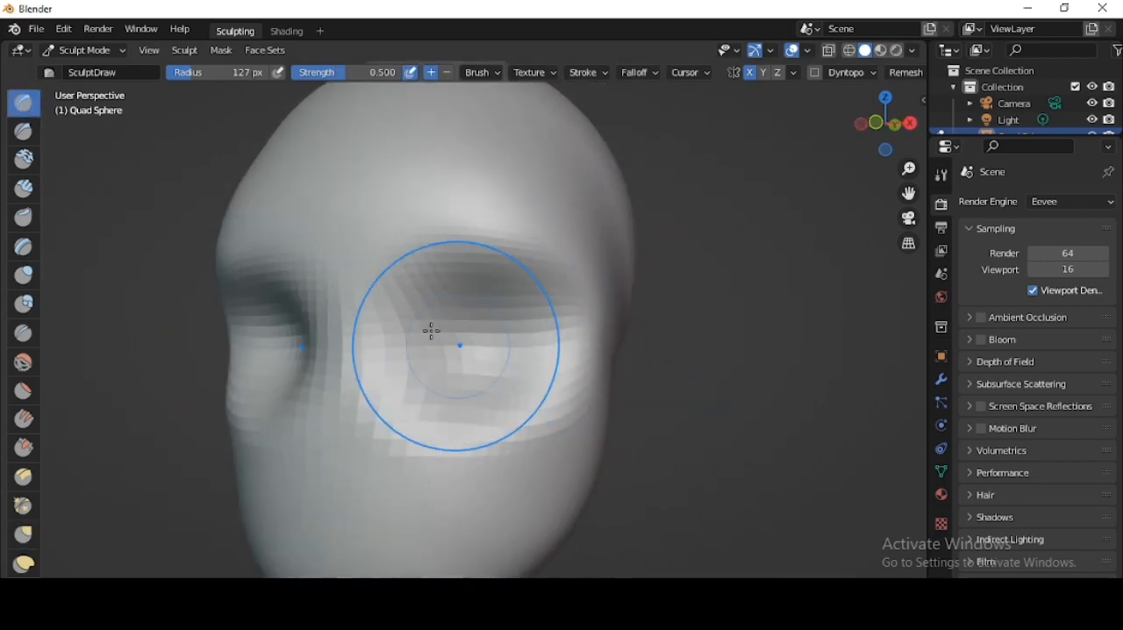
scroll(430, 331, "down", 3)
mouse_move(491, 351)
middle_mouse_down()
mouse_move(526, 334)
mouse_move(494, 324)
middle_mouse_up()
scroll(532, 288, "up", 3)
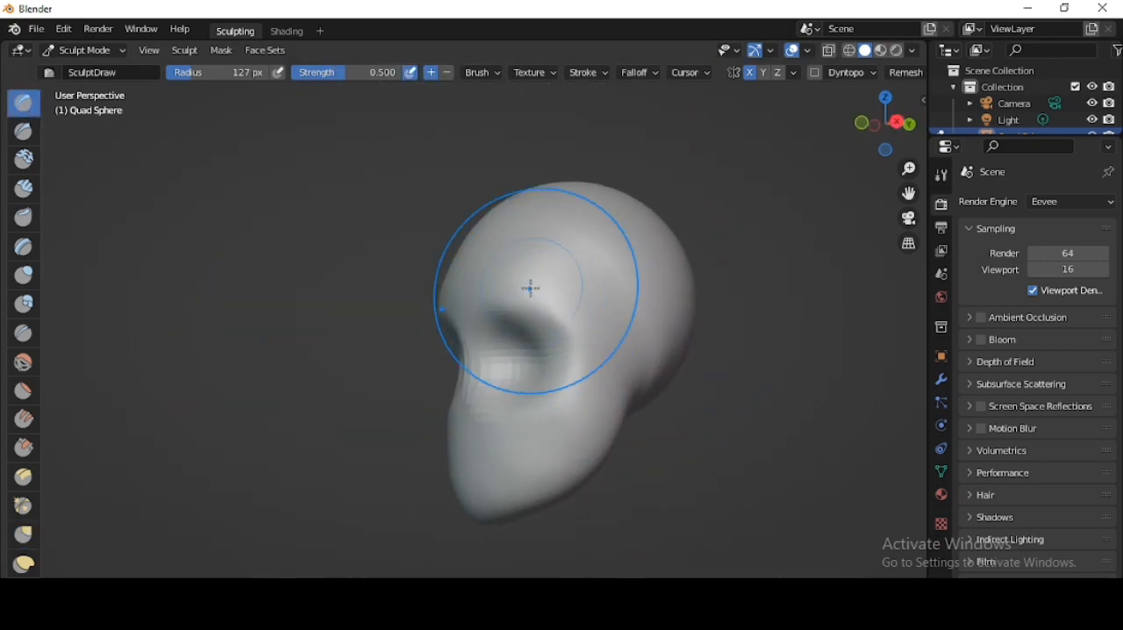
- Add a Layout workspace and create a UV sphere in it
left_click(321, 30)
left_click(413, 112)
key("shift+a")
left_click(602, 183)
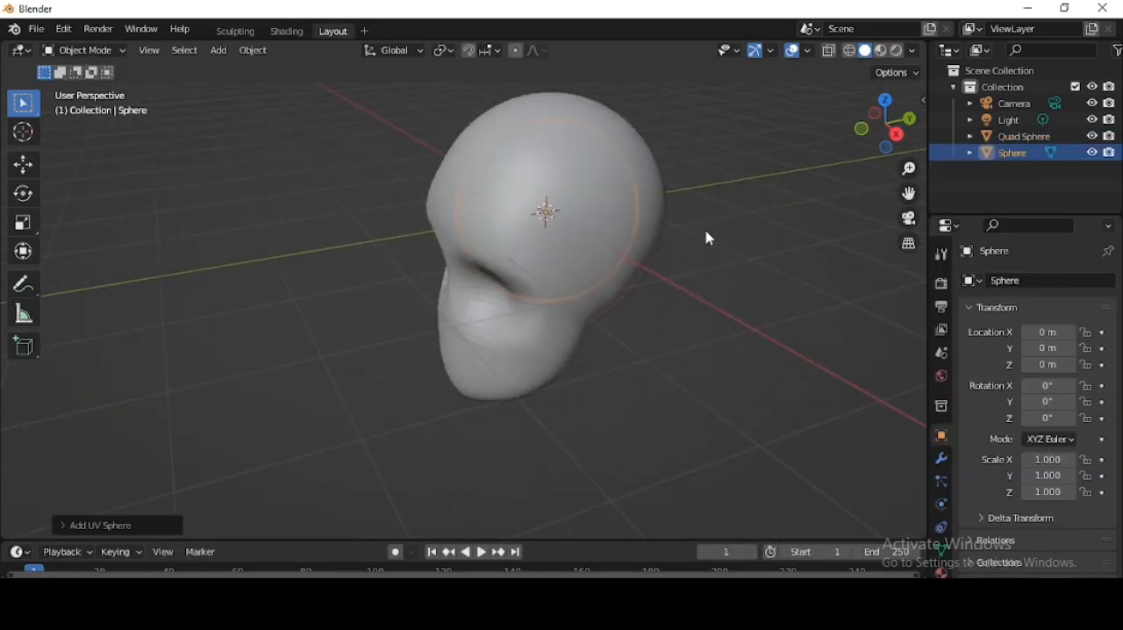
- Move the new sphere's mesh along Y in Edit Mode and scale it down to eyeball size
key("Tab")
key("g")
key("y")
left_click(828, 220)
key("s")
left_click(587, 241)
- Move the eyeball along X and Z to the height of the eye socket
key("g")
key("x")
left_click(602, 248)
key("g")
key("z")
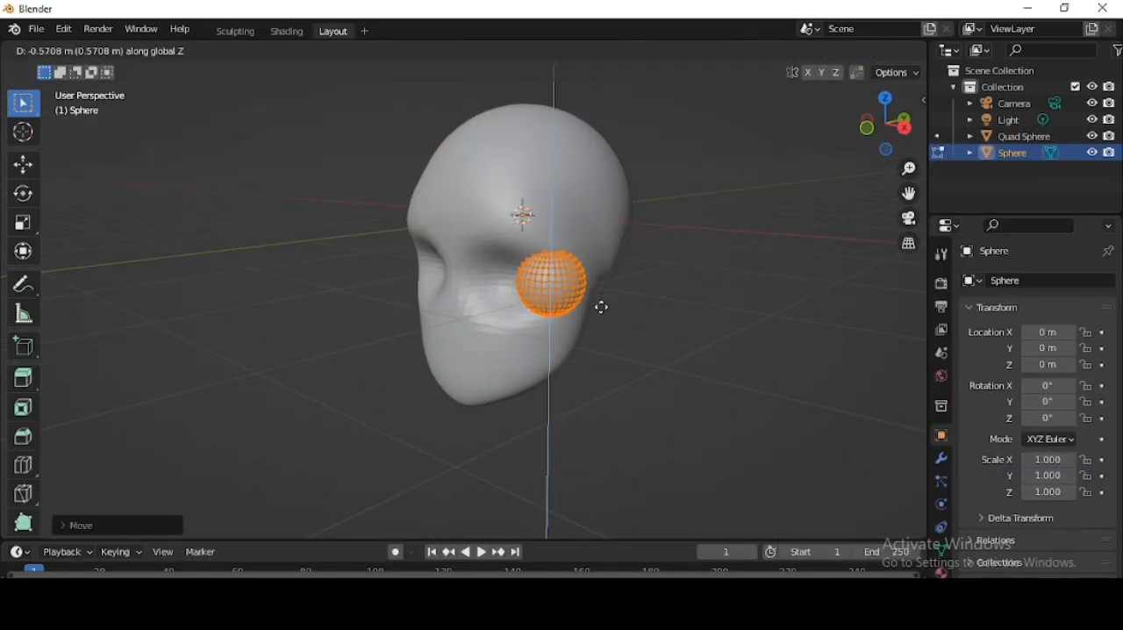
left_click(595, 301)
- Rotate and reposition the eyeball in side and front views to fit the socket, and scale it up slightly
left_click(904, 126)
key("r")
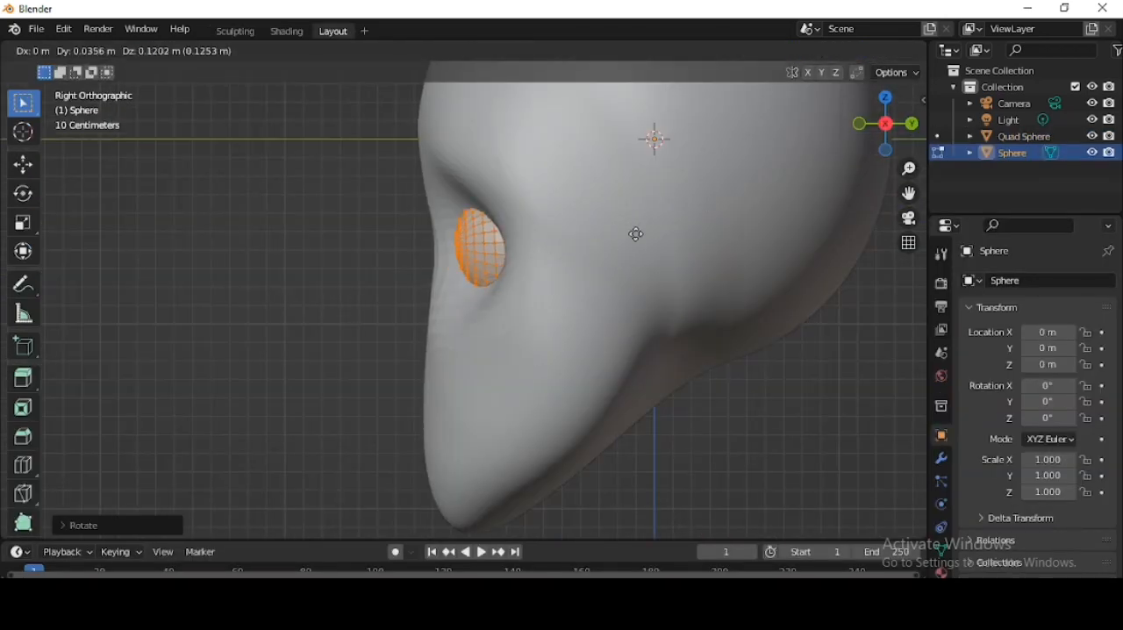
left_click(635, 235)
left_click(861, 123)
key("g")
left_click(663, 283)
middle_click_drag(760, 263, 715, 260)
key("s")
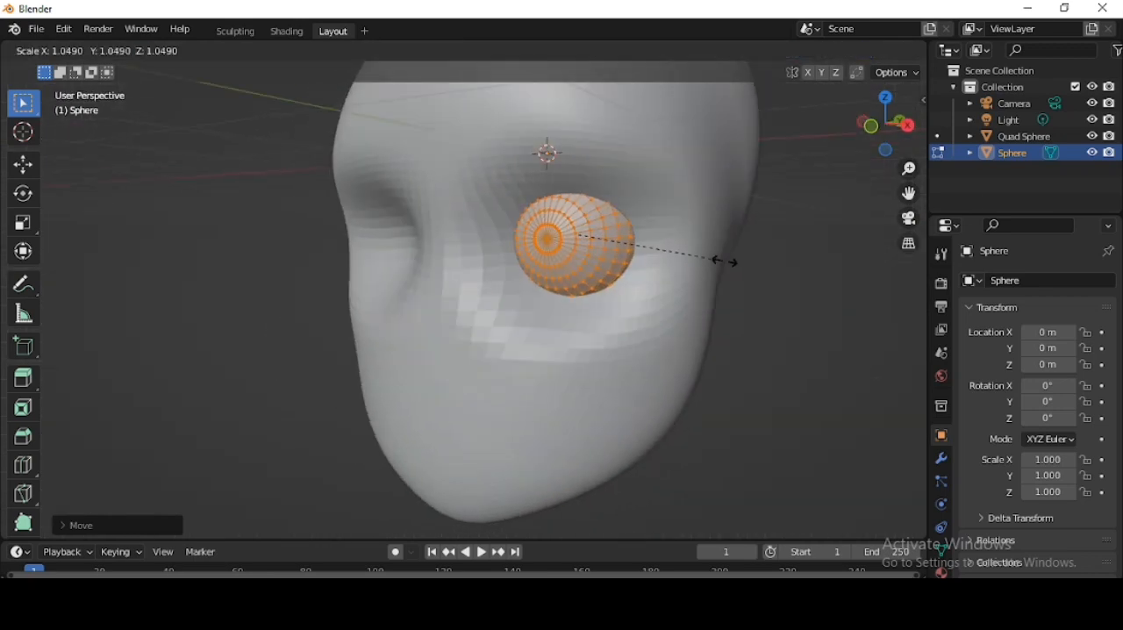
left_click(735, 262)
- Add a Mirror modifier to the eyeball to create the opposite eye
left_click(940, 458)
left_click(1036, 279)
left_click(784, 472)
- Leave Edit Mode, select the head mesh and return to the Sculpting workspace
middle_click_drag(535, 154, 403, 138)
key("Tab")
left_click(456, 158)
left_click(235, 30)
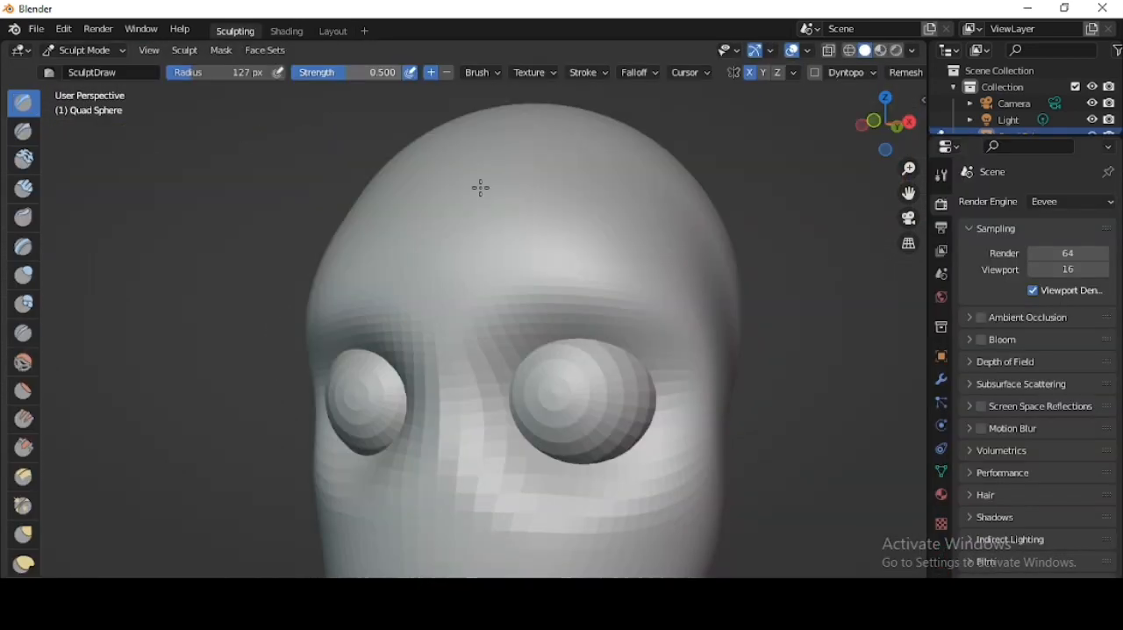
scroll(481, 188, "down", 1)
middle_click_drag(481, 188, 483, 142, "shift")
left_click_drag(501, 340, 529, 341)
scroll(529, 341, "up", 1)
key("ctrl+z")
key("ctrl+z")
left_click(67, 51)
left_click(83, 106)
- Reduce the SculptDraw brush size and build up a nose below and between the eyes
scroll(472, 426, "down", 3)
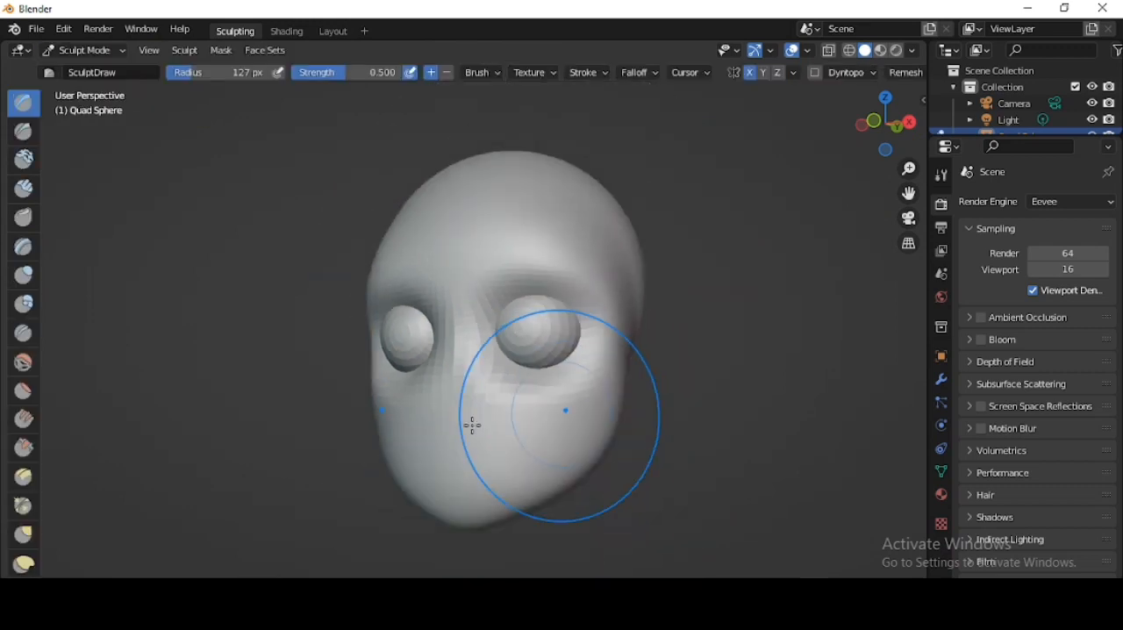
scroll(472, 426, "up", 4)
key("f")
left_click(456, 439)
mouse_move(449, 456)
left_mouse_down()
mouse_move(466, 514)
mouse_move(426, 499)
left_mouse_up()
scroll(427, 499, "down", 3)
mouse_move(492, 395)
middle_mouse_down()
mouse_move(594, 391)
mouse_move(568, 329)
middle_mouse_up()
- Build up the upper eyelids around the eyeballs with the SculptDraw brush and Dyntopo enabled
scroll(569, 328, "up", 2)
scroll(779, 153, "up", 2)
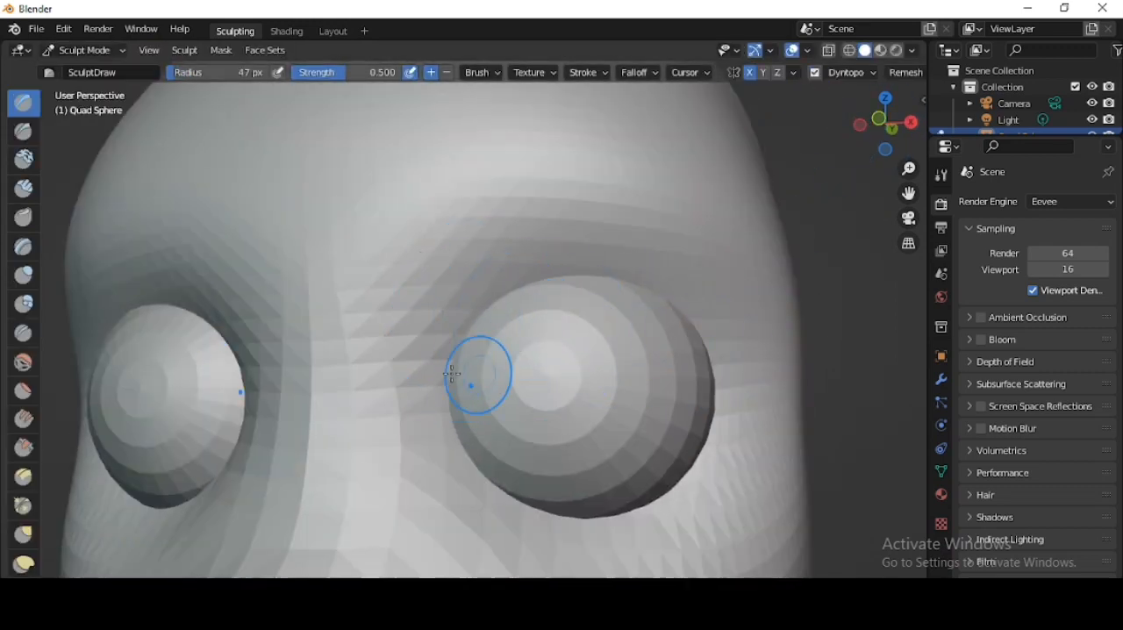
mouse_move(452, 373)
left_mouse_down()
mouse_move(715, 351)
mouse_move(449, 349)
mouse_move(650, 272)
left_mouse_up()
scroll(413, 353, "down", 1)
mouse_move(416, 373)
left_mouse_down()
mouse_move(474, 274)
mouse_move(721, 355)
left_mouse_up()
mouse_move(409, 340)
left_mouse_down()
mouse_move(459, 468)
mouse_move(605, 479)
mouse_move(667, 415)
left_mouse_up()
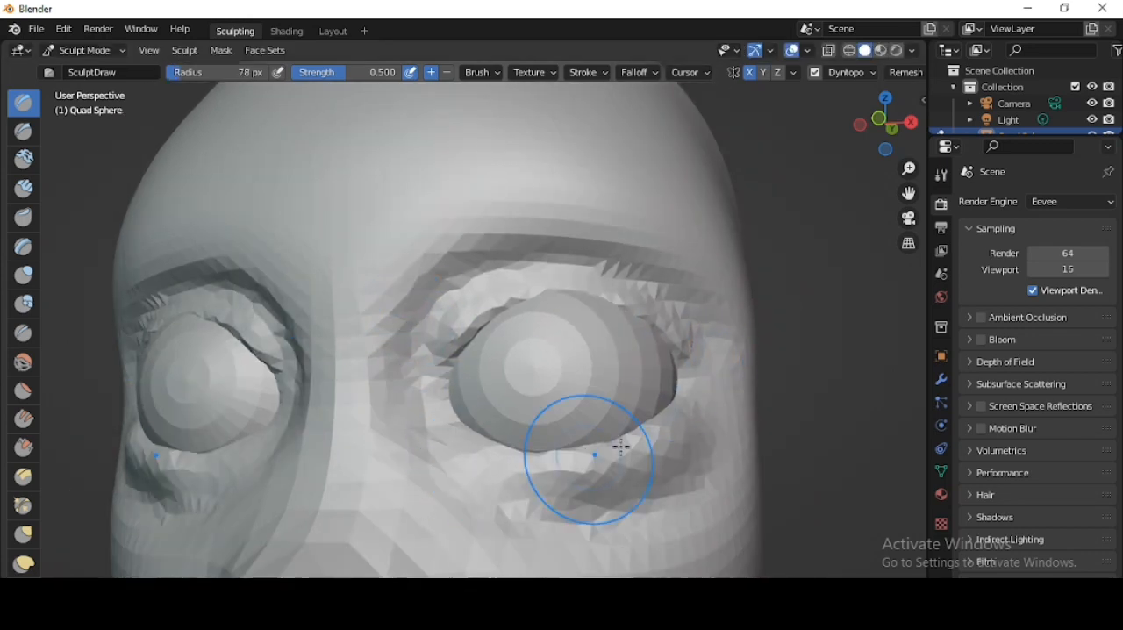
- Build up the lower eyelids beneath the eyeballs with the SculptDraw brush at 78 px radius
mouse_move(457, 438)
left_mouse_down()
mouse_move(576, 512)
mouse_move(604, 509)
left_mouse_up()
scroll(469, 428, "up", 1)
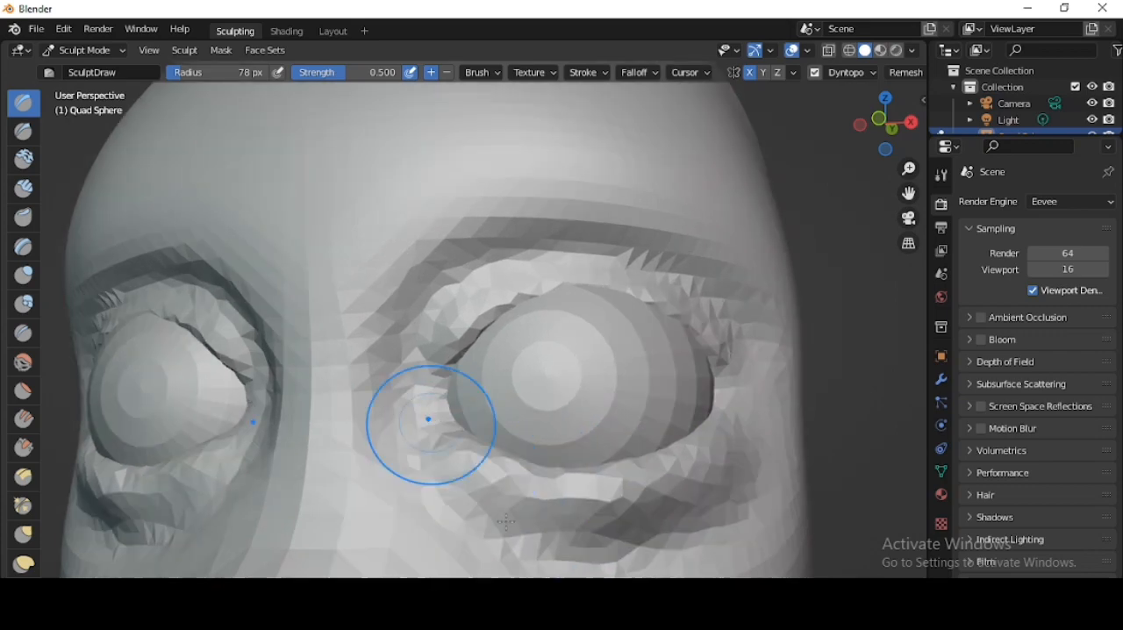
scroll(507, 522, "down", 2)
middle_click_drag(507, 523, 510, 462)
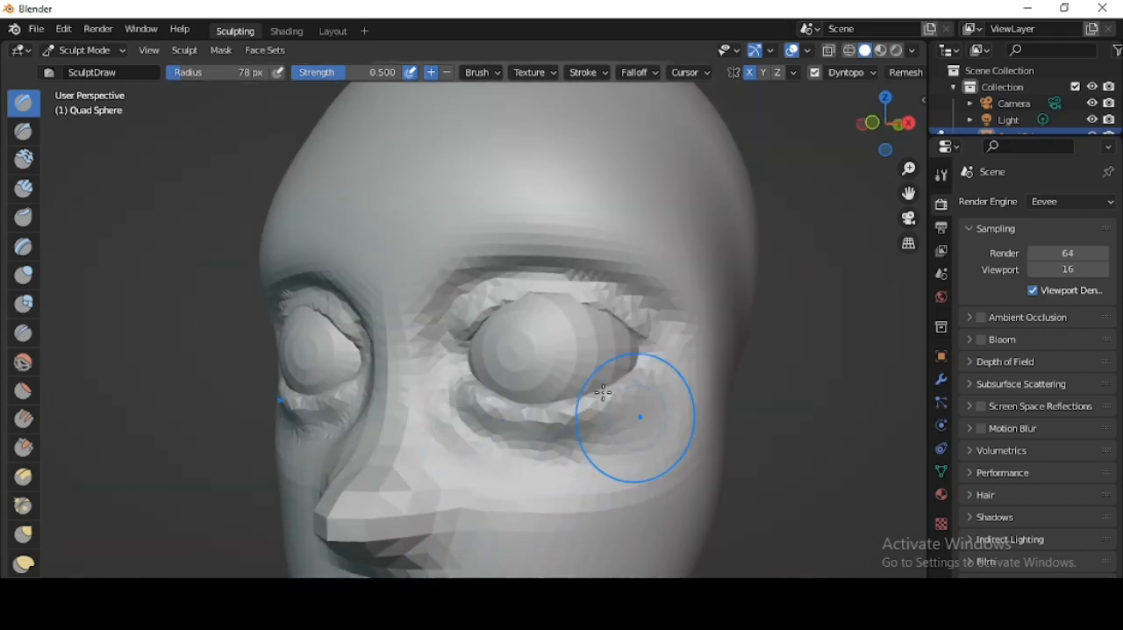
- Thicken the upper eyelid rim over the eyeball out to the outer corner with the SculptDraw brush
middle_click_drag(526, 347, 501, 416, "shift")
scroll(491, 415, "up", 3)
left_click_drag(466, 414, 701, 426)
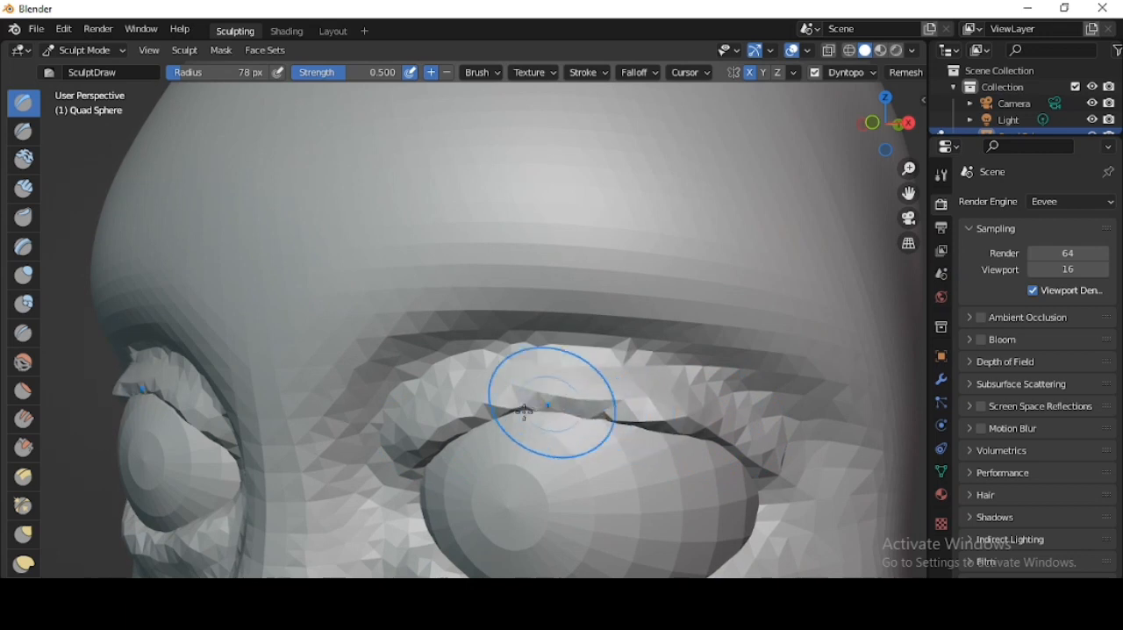
left_click_drag(740, 461, 769, 482)
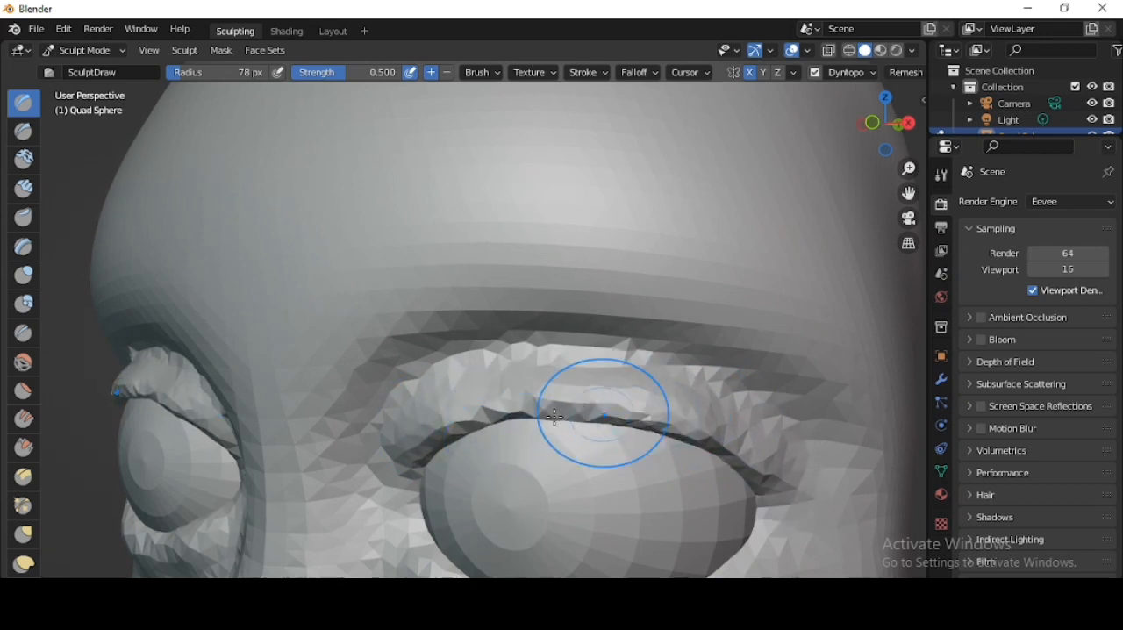
- Round out the tip of the nose with the SculptDraw brush
scroll(697, 427, "down", 5)
scroll(711, 408, "up", 5)
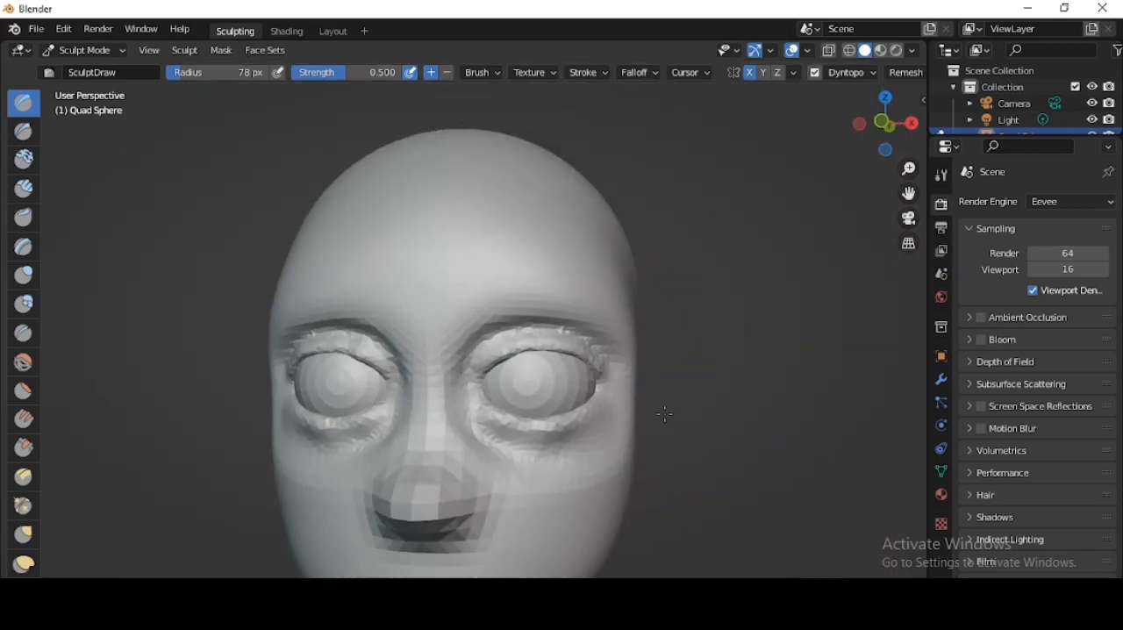
middle_click_drag(622, 468, 680, 334, "shift")
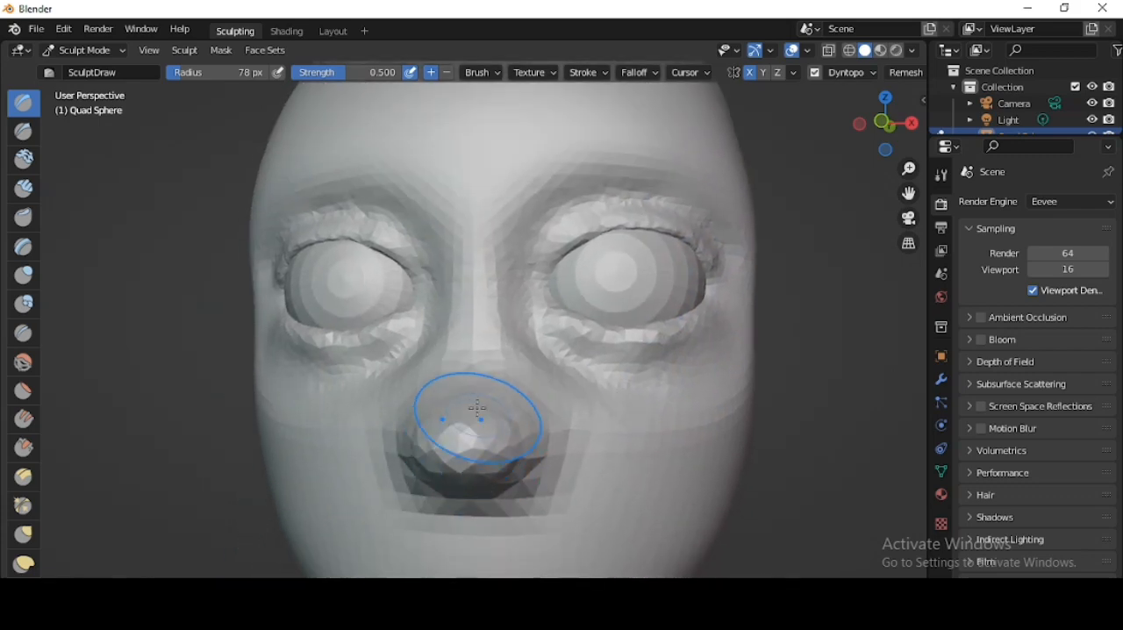
middle_click_drag(511, 396, 537, 304)
scroll(505, 364, "up", 2)
- Carve the nostrils into the underside of the nose with the Crease brush at 78 px radius
scroll(590, 377, "up", 1)
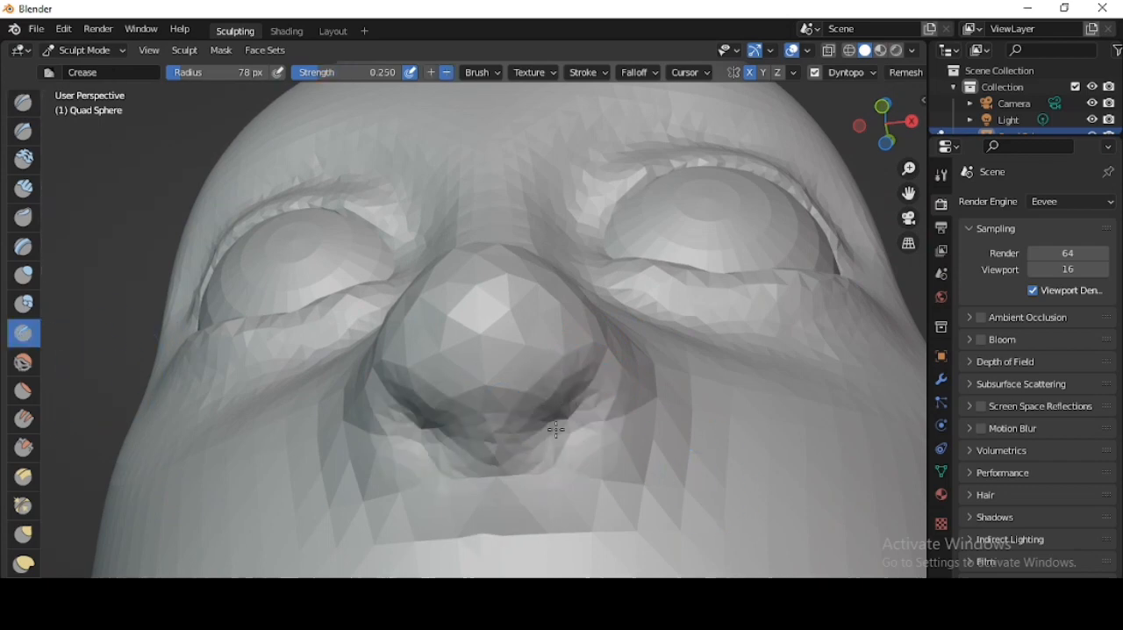
mouse_move(568, 430)
middle_mouse_down()
mouse_move(669, 444)
mouse_move(596, 501)
middle_mouse_up()
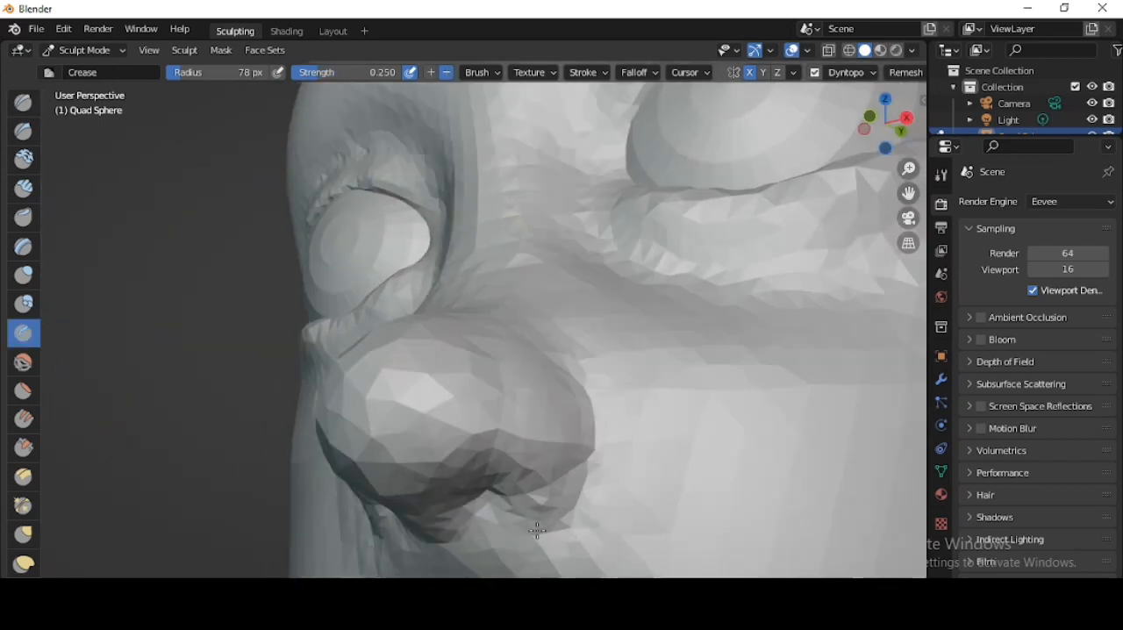
scroll(561, 500, "down", 5)
middle_click_drag(638, 364, 664, 400)
- Disable Dyntopo and carve a mouth line below the nose with the Crease brush
middle_click_drag(664, 399, 676, 289, "shift")
left_click(815, 74)
scroll(641, 379, "up", 5)
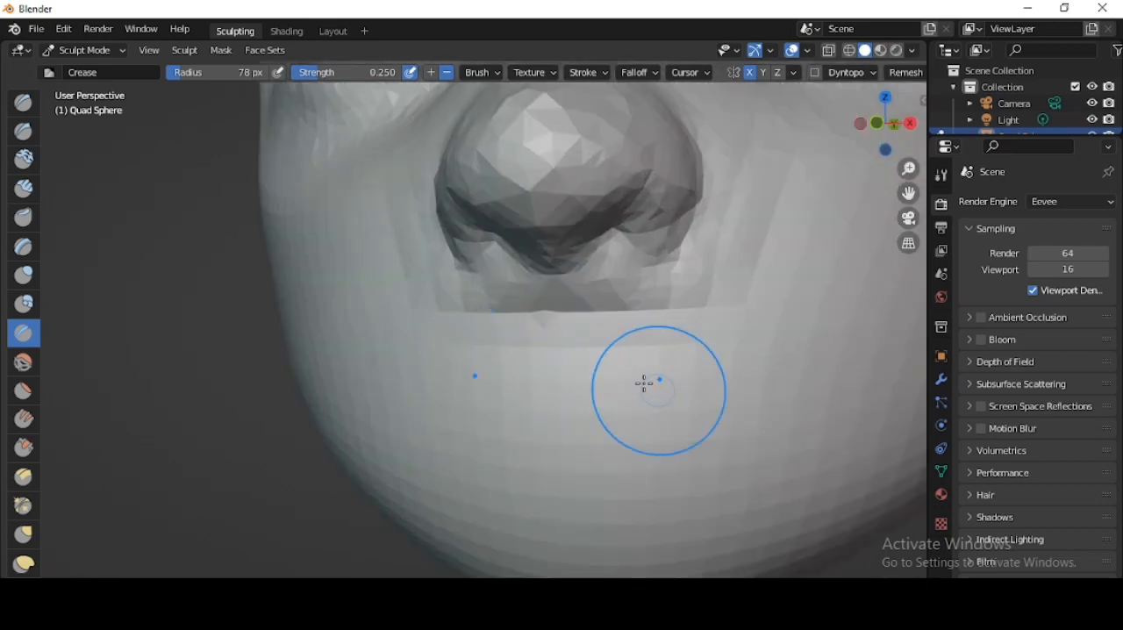
middle_click_drag(645, 384, 615, 362, "shift")
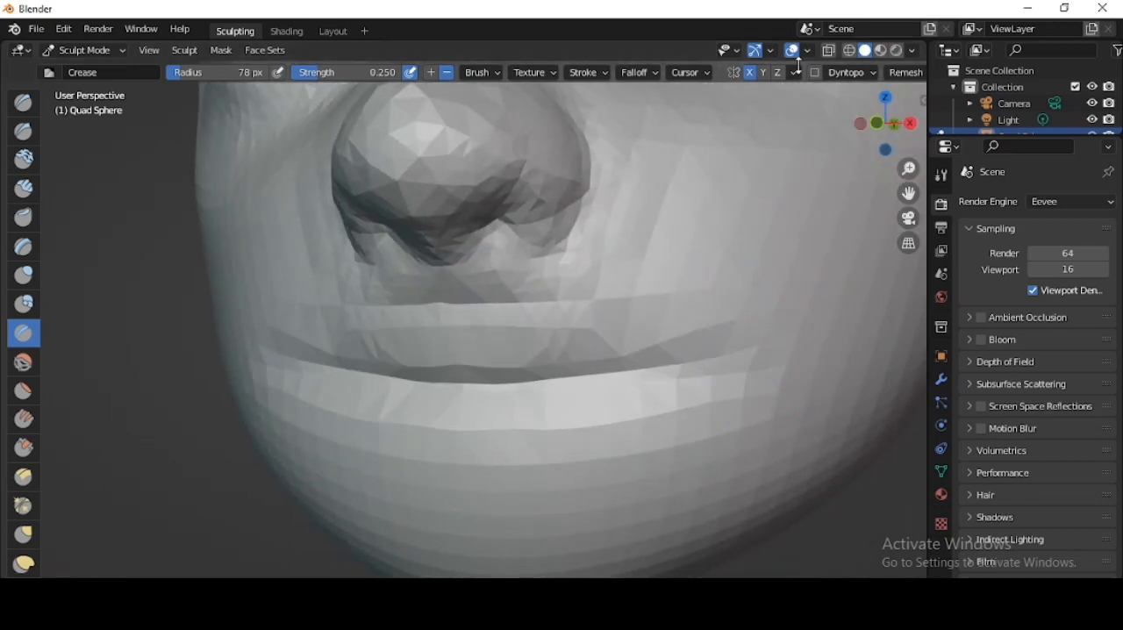
- Enable Dyntopo, deepen the mouth opening and shape the lips with the Crease brush
left_click_drag(545, 326, 590, 338)
scroll(694, 326, "down", 4)
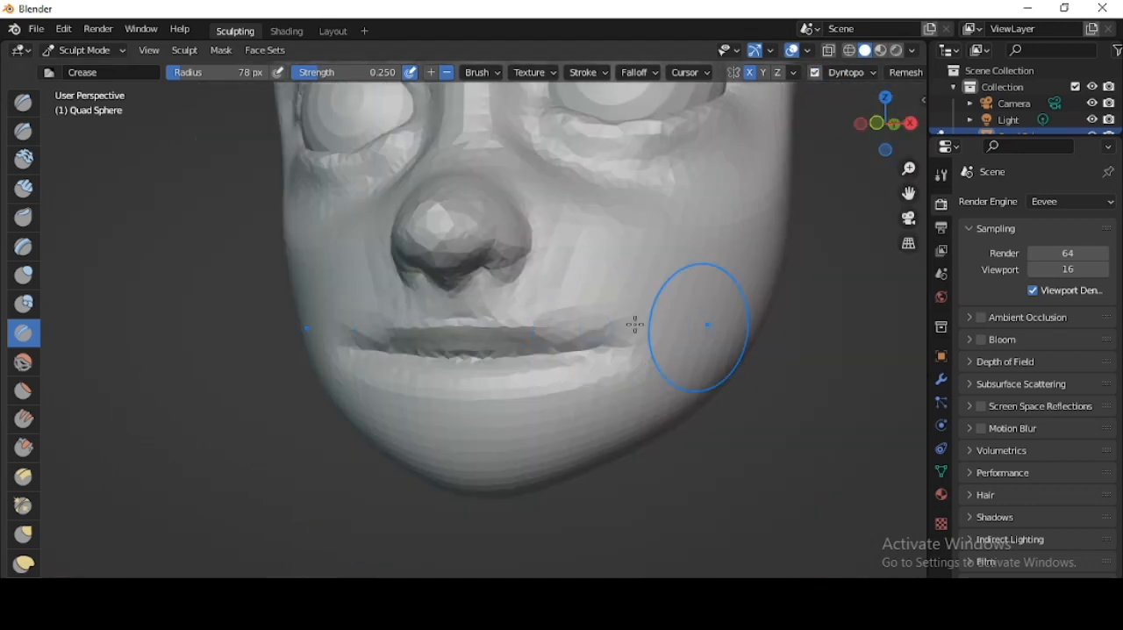
middle_click_drag(634, 324, 579, 332)
scroll(558, 381, "up", 4)
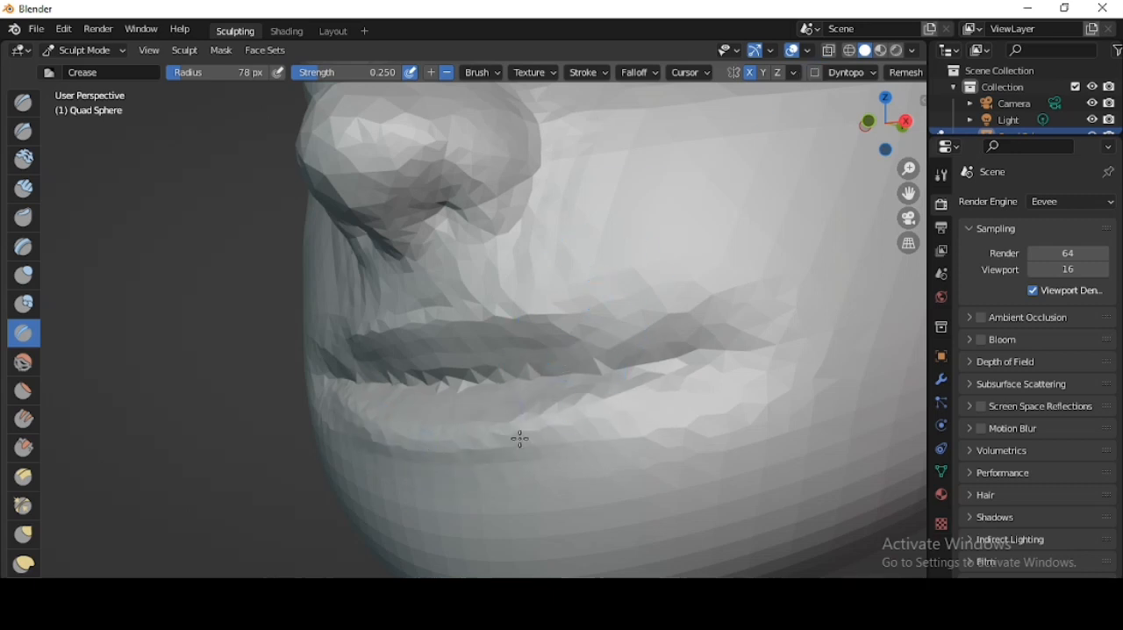
scroll(614, 351, "down", 3)
middle_click_drag(514, 358, 544, 401)
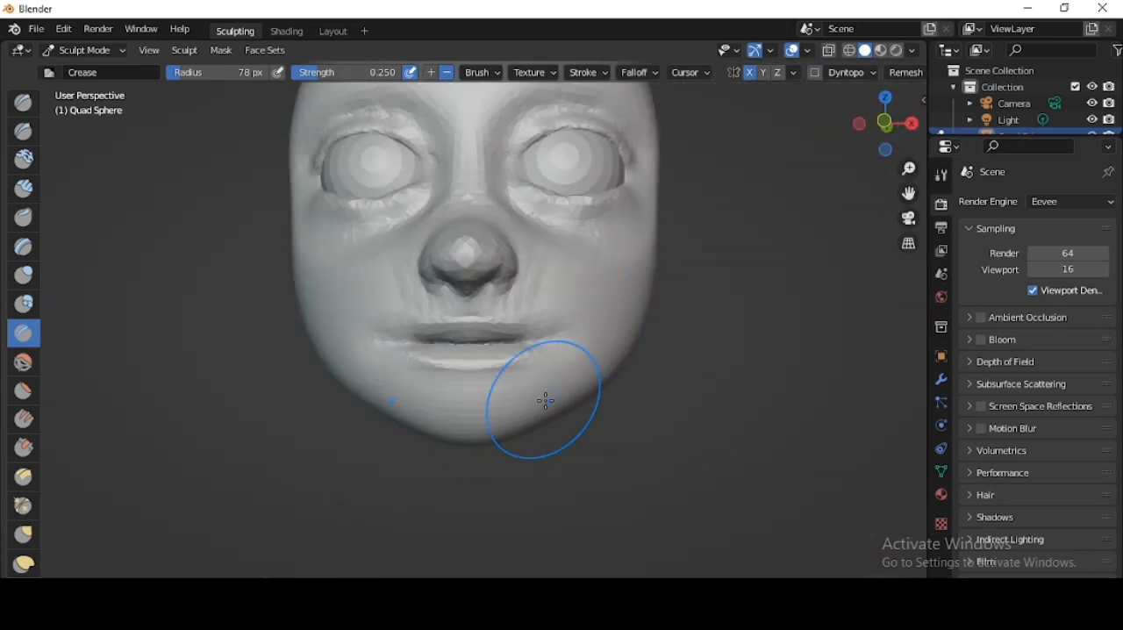
- Reshape the inner eye corners with the Grab brush at 78 px radius
scroll(527, 357, "up", 3)
scroll(643, 347, "down", 1)
scroll(644, 347, "down", 3)
middle_click_drag(644, 347, 529, 293)
scroll(510, 352, "up", 4)
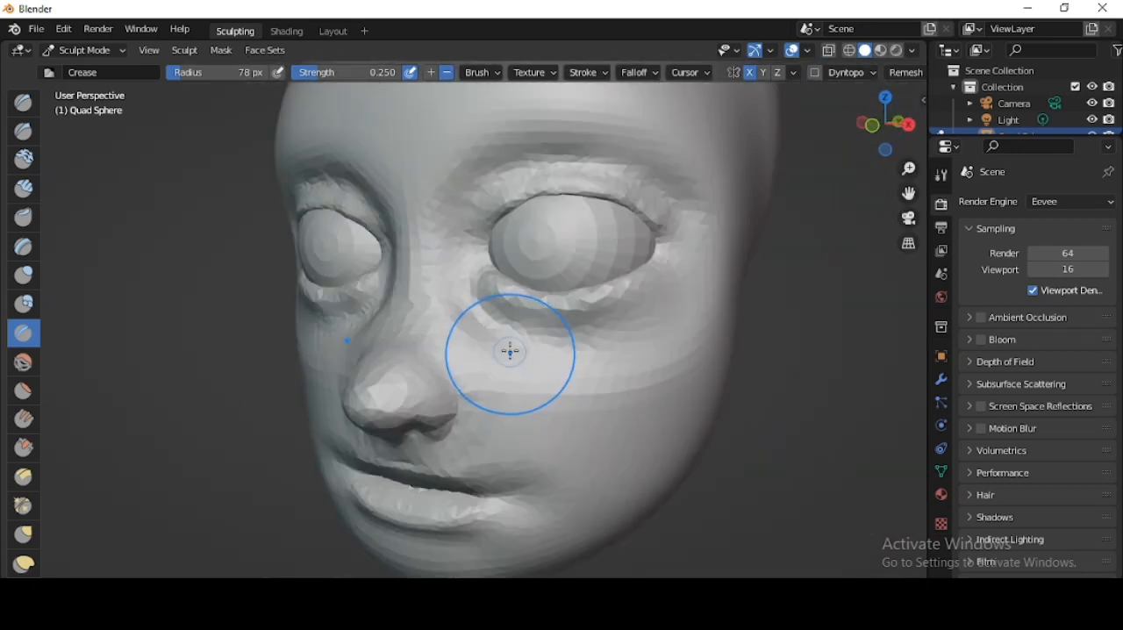
left_click(23, 534)
scroll(457, 373, "down", 2)
middle_click_drag(456, 373, 503, 340)
scroll(503, 340, "up", 2)
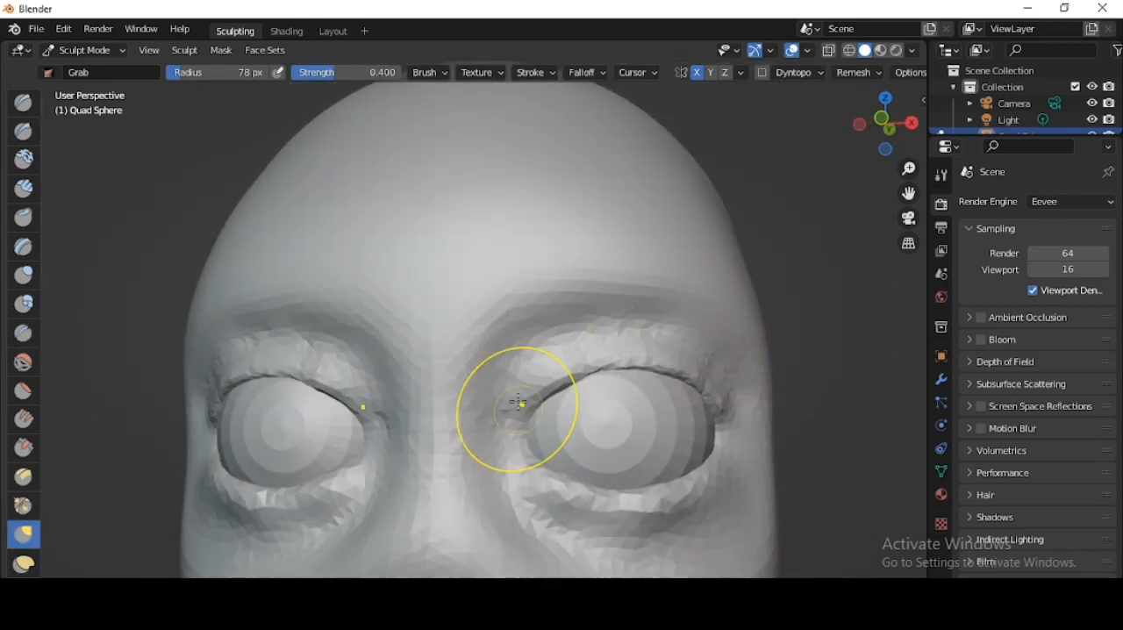
- Adjust the upper eyelids and outer eye corners against the eyeballs with the Grab brush
middle_click_drag(590, 379, 448, 391)
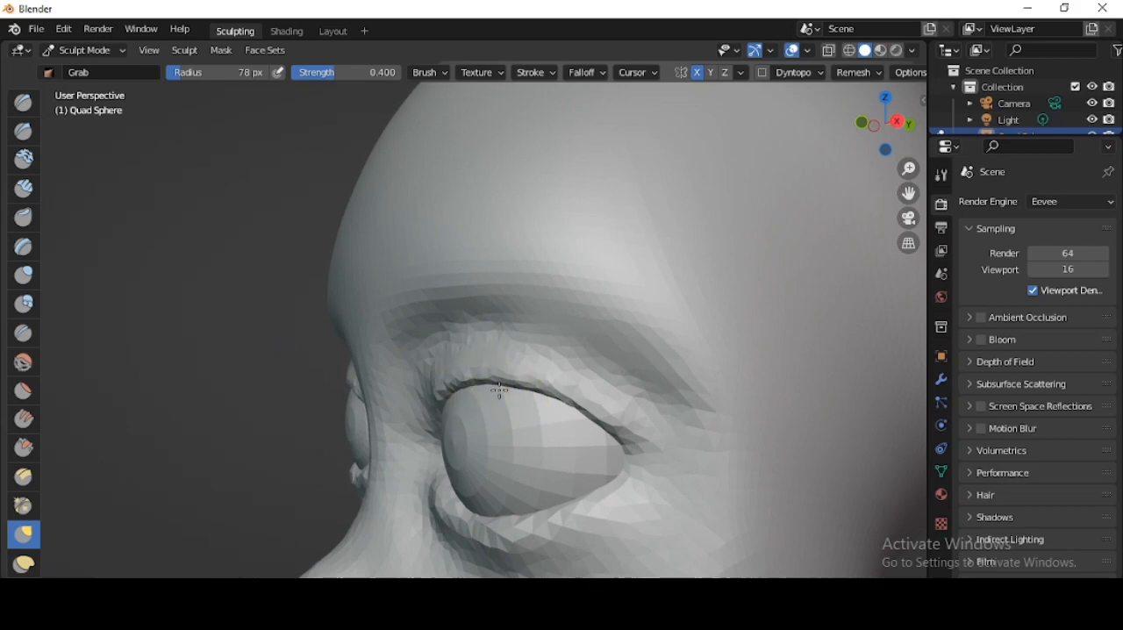
scroll(610, 450, "down", 3)
middle_click_drag(610, 451, 606, 441)
scroll(498, 416, "up", 4)
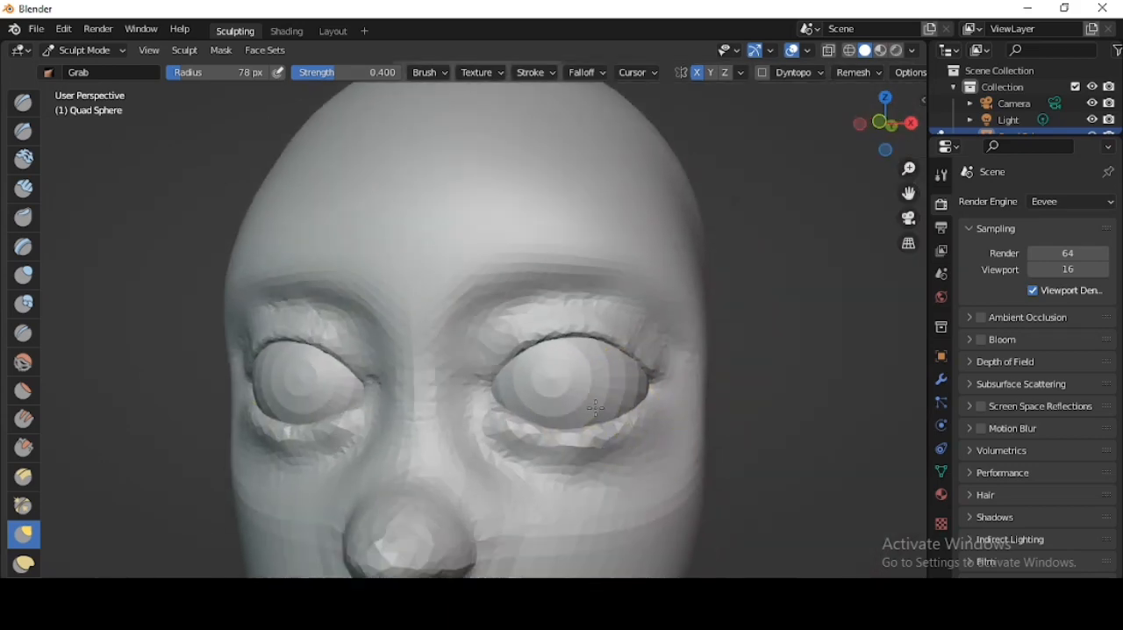
- Refine the eyelid edges around the eyeballs with the Crease brush at 55 px radius
left_click(24, 334)
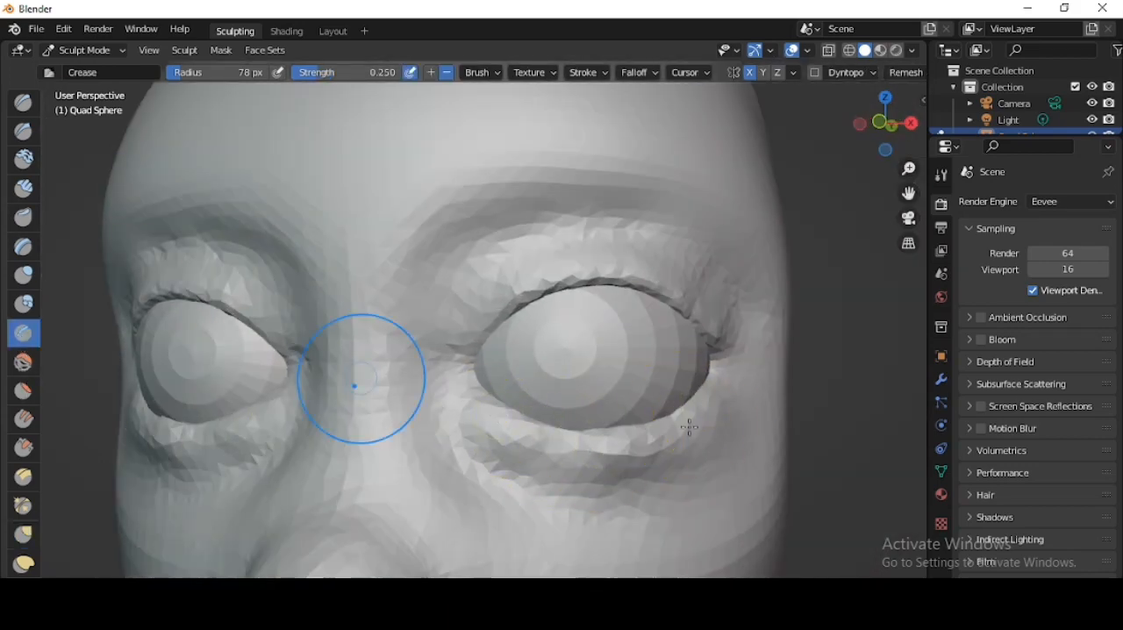
scroll(509, 443, "up", 2)
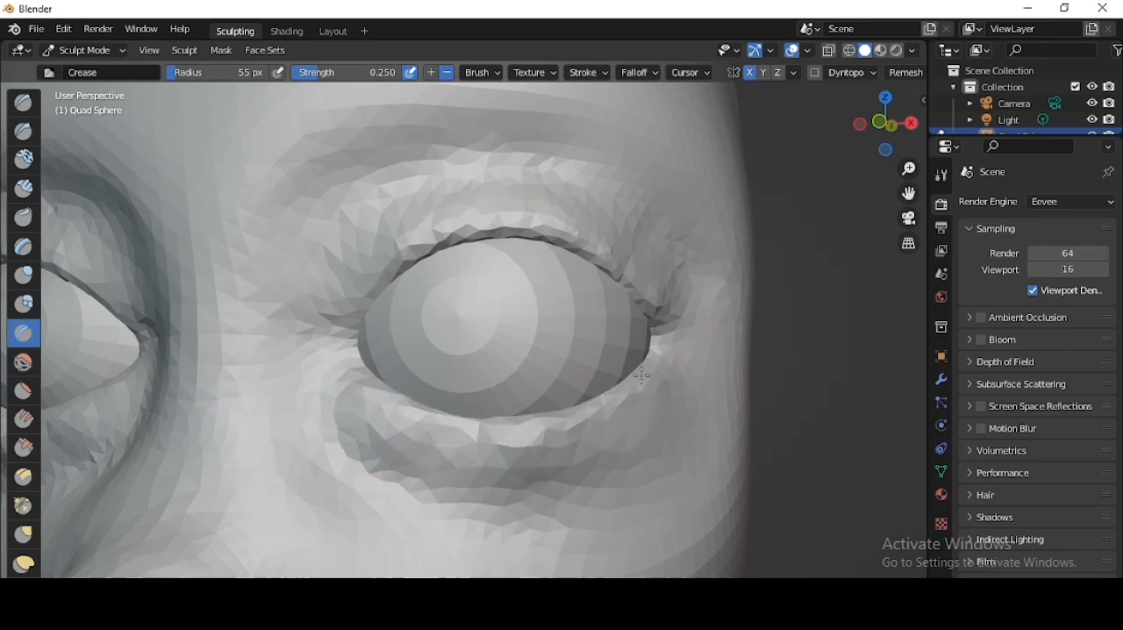
scroll(678, 441, "down", 5)
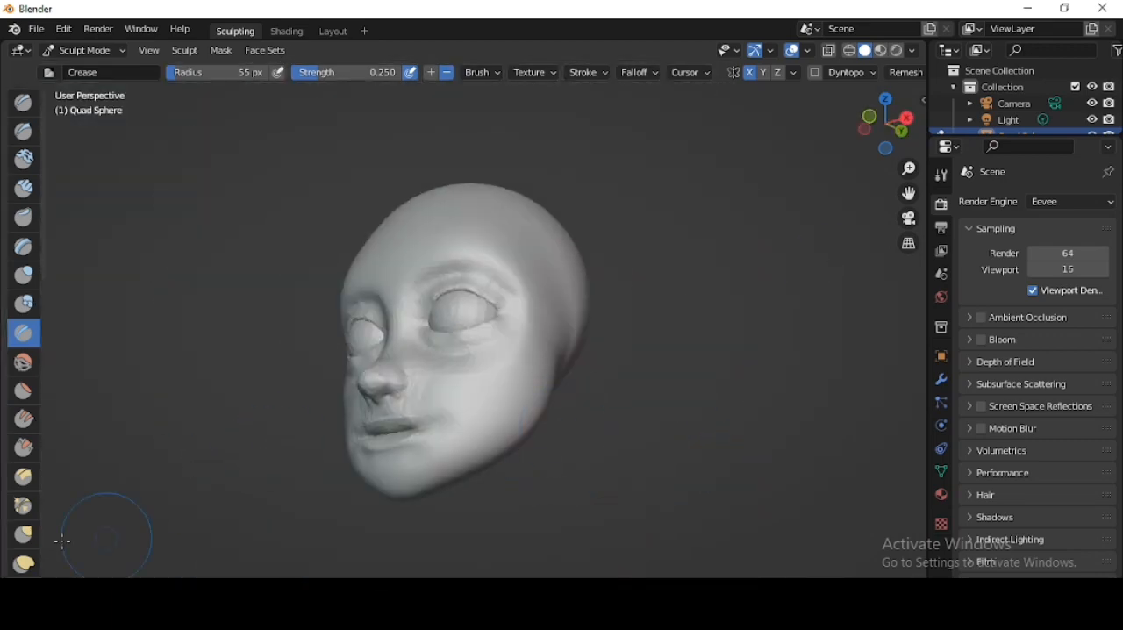
- Adjust the side profile of the nose and mouth with the Grab brush at 171 px radius
left_click(24, 534)
left_click(904, 123)
scroll(467, 437, "up", 2)
key("f")
left_click(641, 407)
left_click_drag(463, 386, 448, 372)
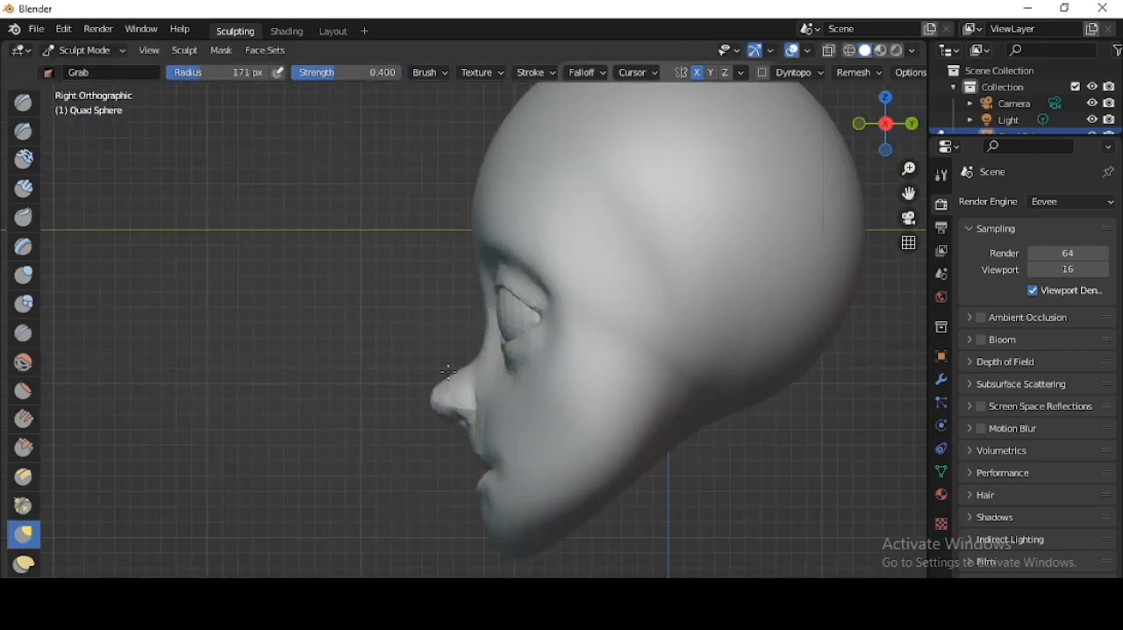
scroll(558, 486, "up", 4)
middle_click_drag(530, 474, 565, 377)
left_click_drag(580, 379, 571, 381)
scroll(631, 388, "down", 5)
middle_click_drag(632, 389, 704, 392)
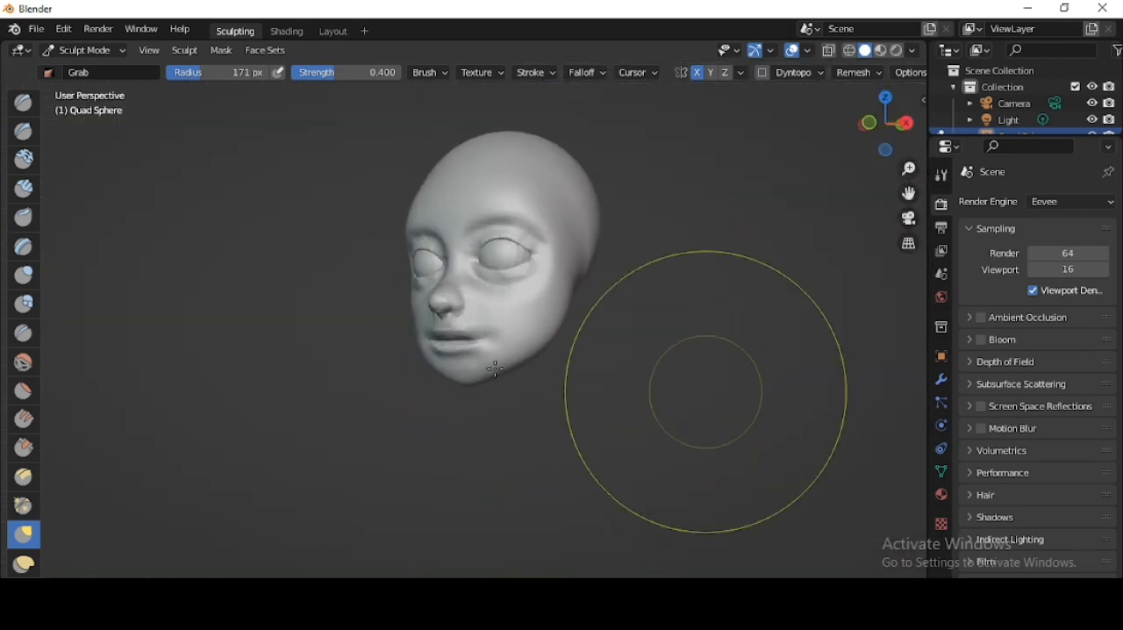
- Adjust the lower face around the mouth with the Grab brush at 102 px radius
scroll(698, 377, "up", 3)
key("f")
left_click(457, 364)
middle_click_drag(409, 362, 627, 363)
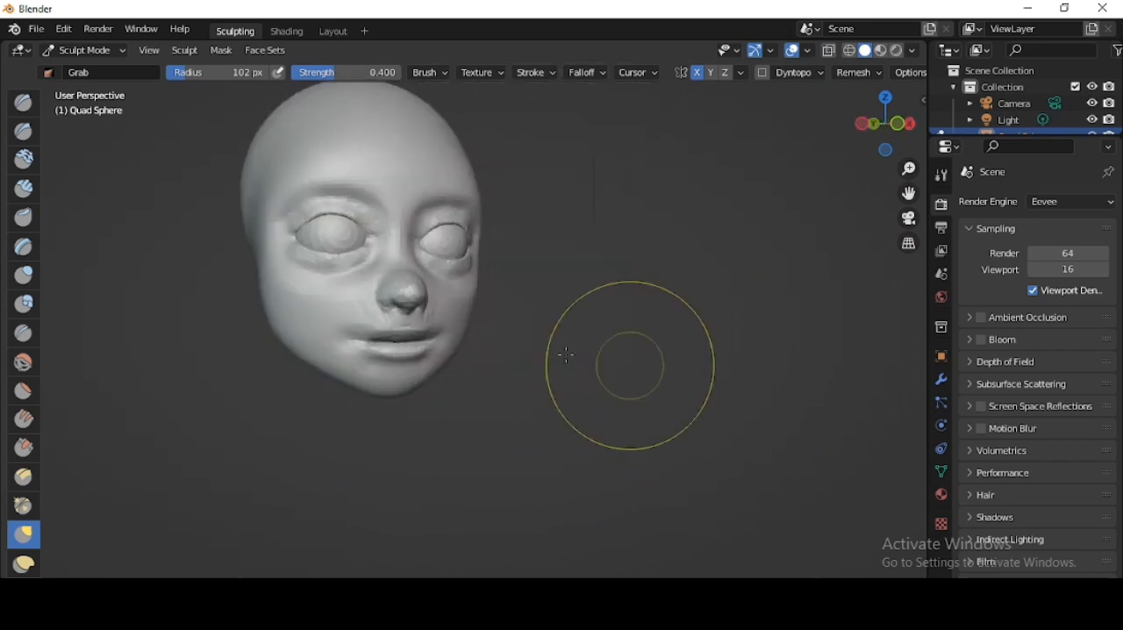
- Enable Dyntopo and carve the inner eye corners with the Crease brush at 77 px radius
scroll(576, 409, "up", 6)
key("p")
scroll(529, 311, "up", 3)
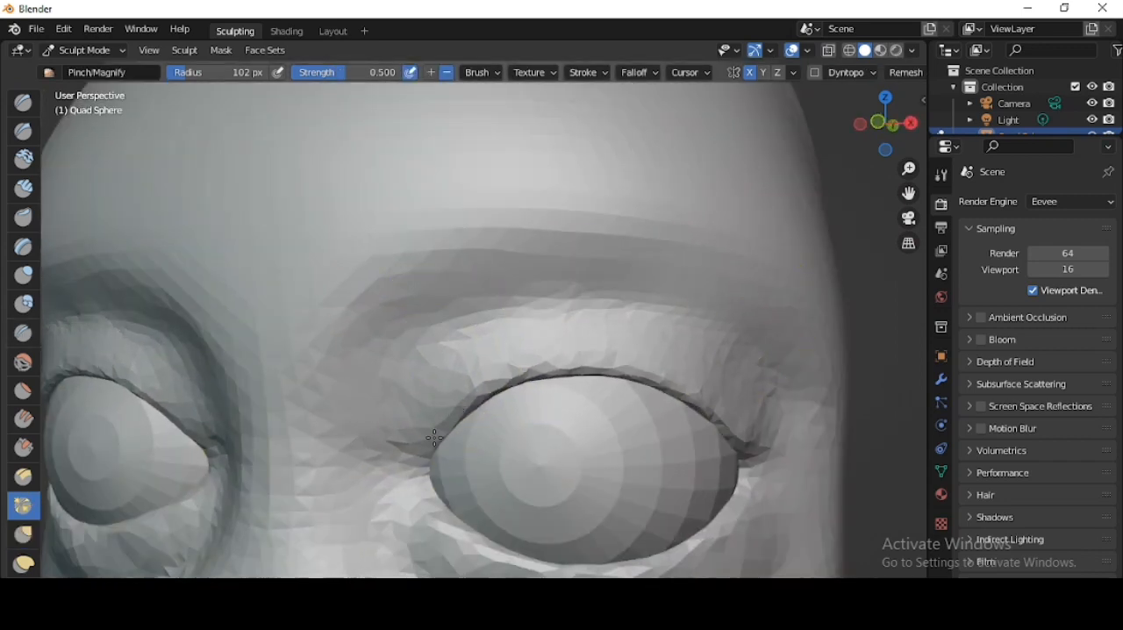
middle_click_drag(435, 437, 389, 288, "shift")
key("shift+c")
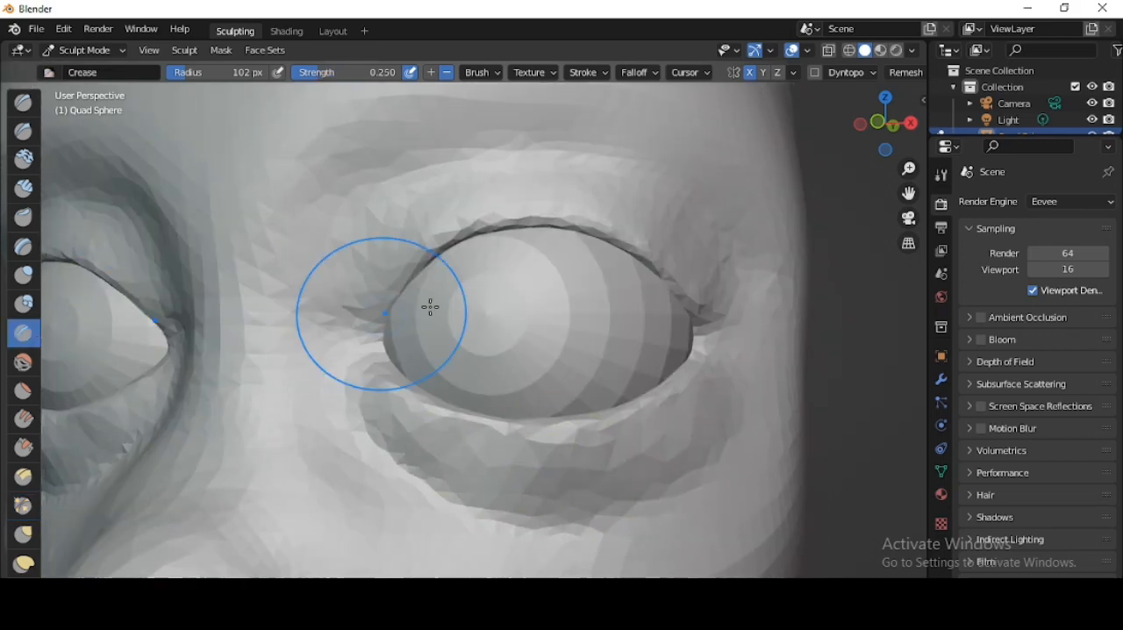
key("f")
left_click(372, 303)
scroll(438, 320, "up", 2)
key("f")
left_click(339, 339)
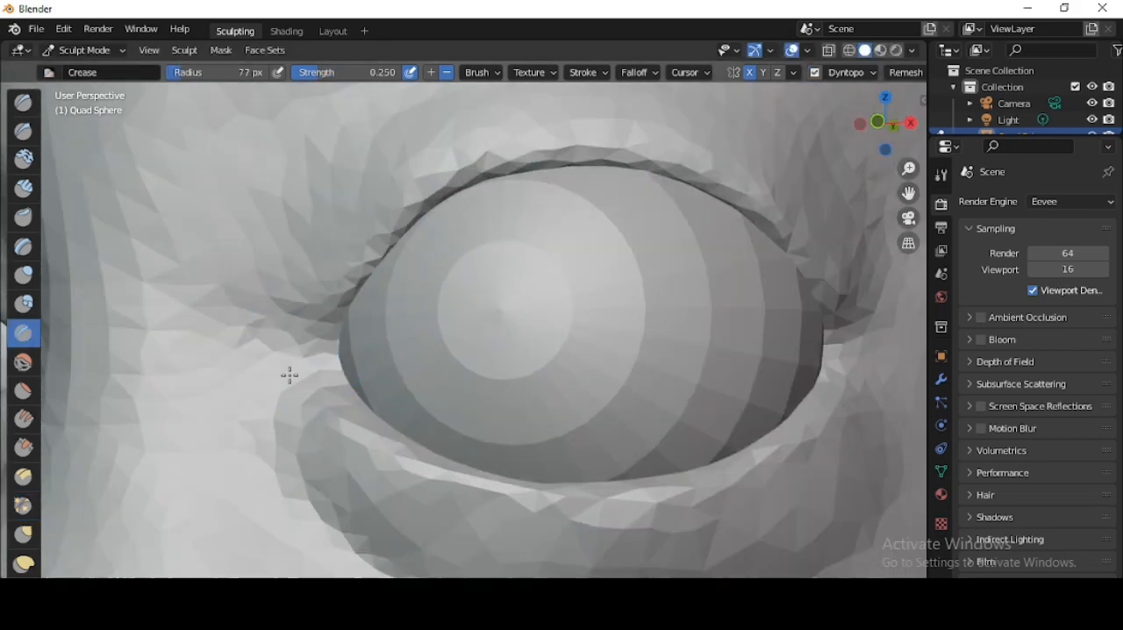
scroll(425, 272, "down", 5)
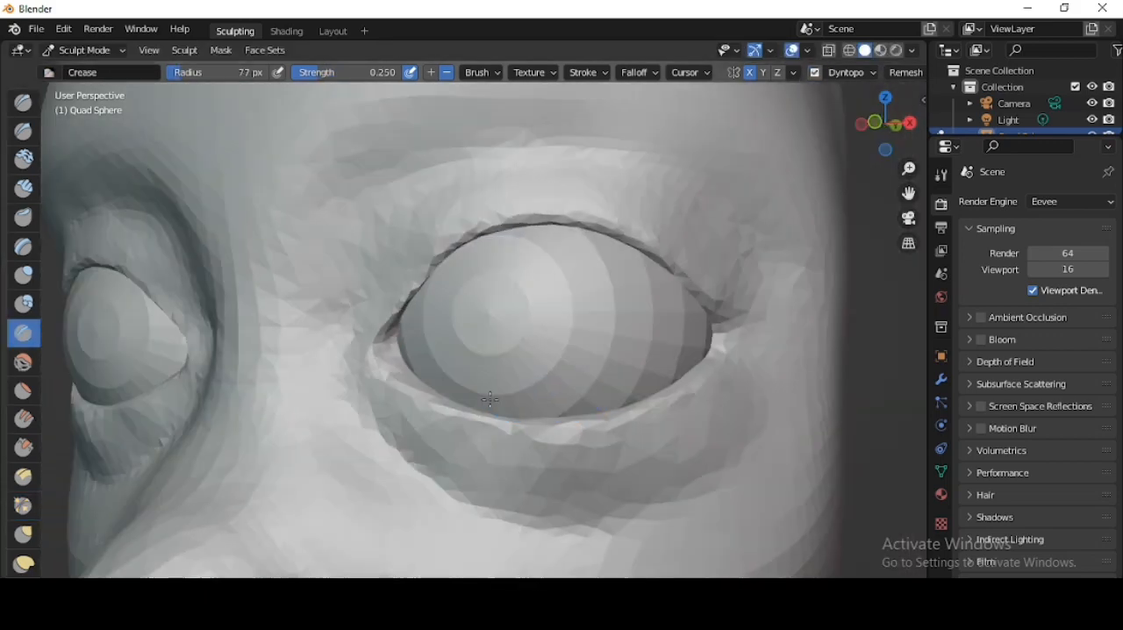
- Refine the eyelid edges and outer eye corners with the Crease brush
scroll(389, 289, "up", 4)
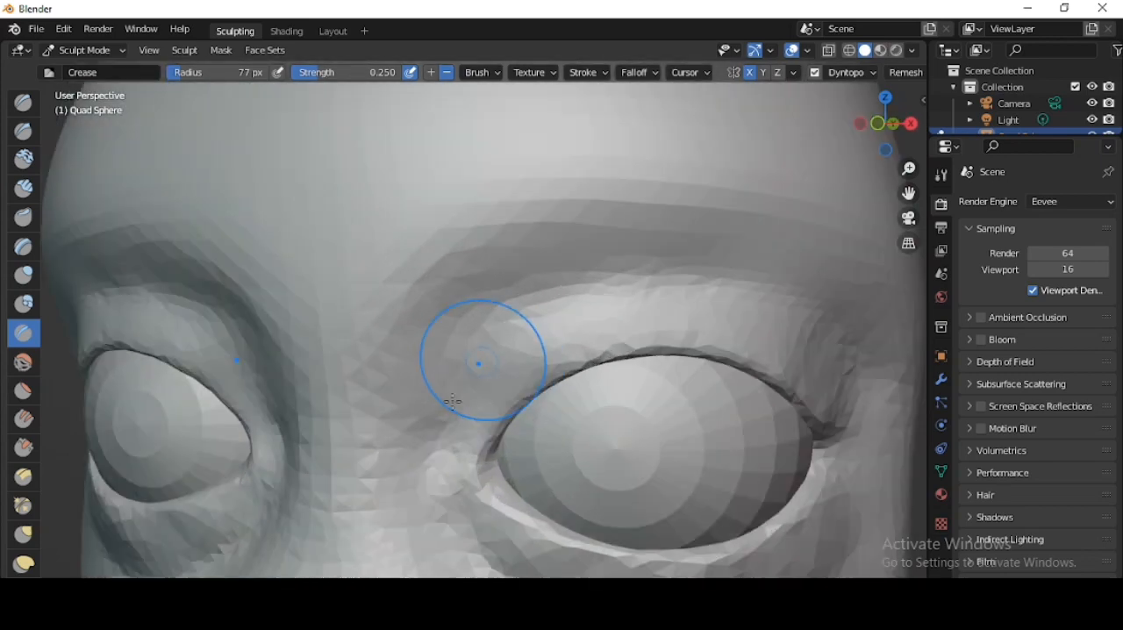
scroll(391, 500, "down", 5)
mouse_move(431, 479)
middle_mouse_down()
mouse_move(401, 451)
mouse_move(588, 326)
mouse_move(677, 372)
middle_mouse_up()
scroll(442, 369, "up", 4)
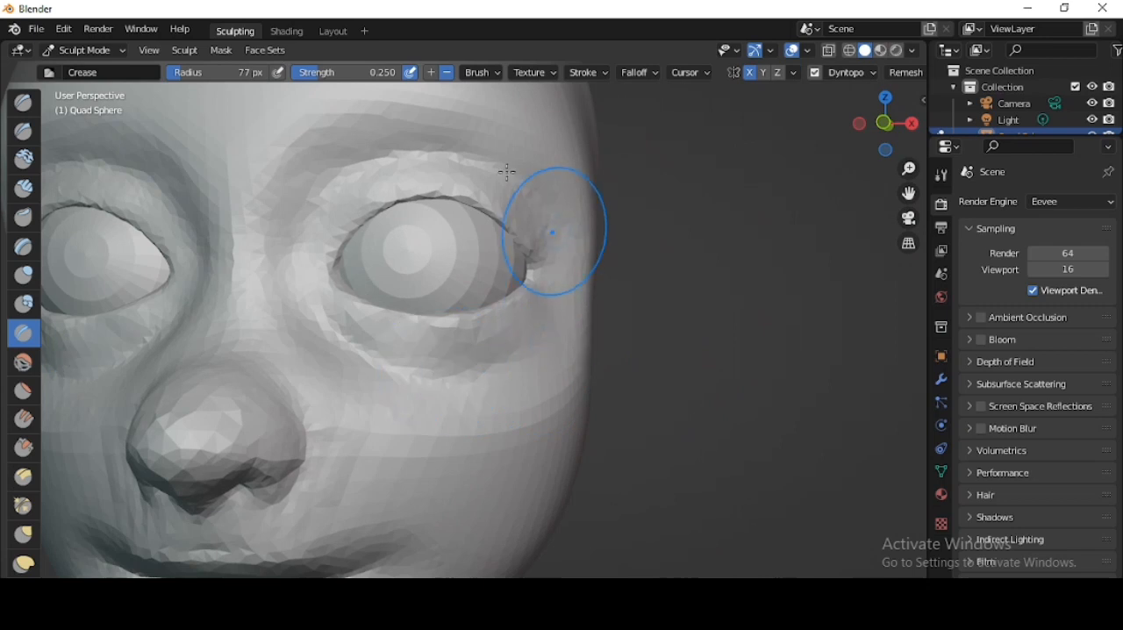
- Reshape the sides of the face and the brow ridge with the Grab brush at 119 px radius
scroll(507, 172, "down", 5)
middle_click_drag(501, 371, 457, 379)
left_click(24, 534)
left_click(876, 122)
key("f")
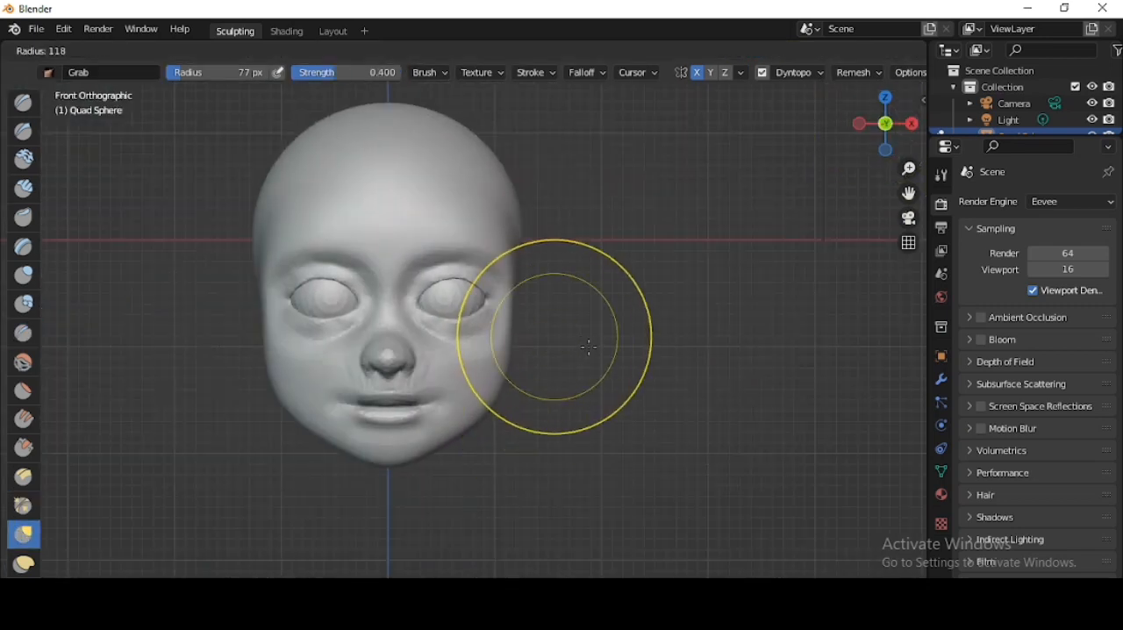
left_click(588, 347)
mouse_move(589, 347)
middle_mouse_down()
mouse_move(509, 388)
mouse_move(439, 327)
mouse_move(464, 254)
mouse_move(560, 326)
middle_mouse_up()
scroll(464, 254, "up", 4)
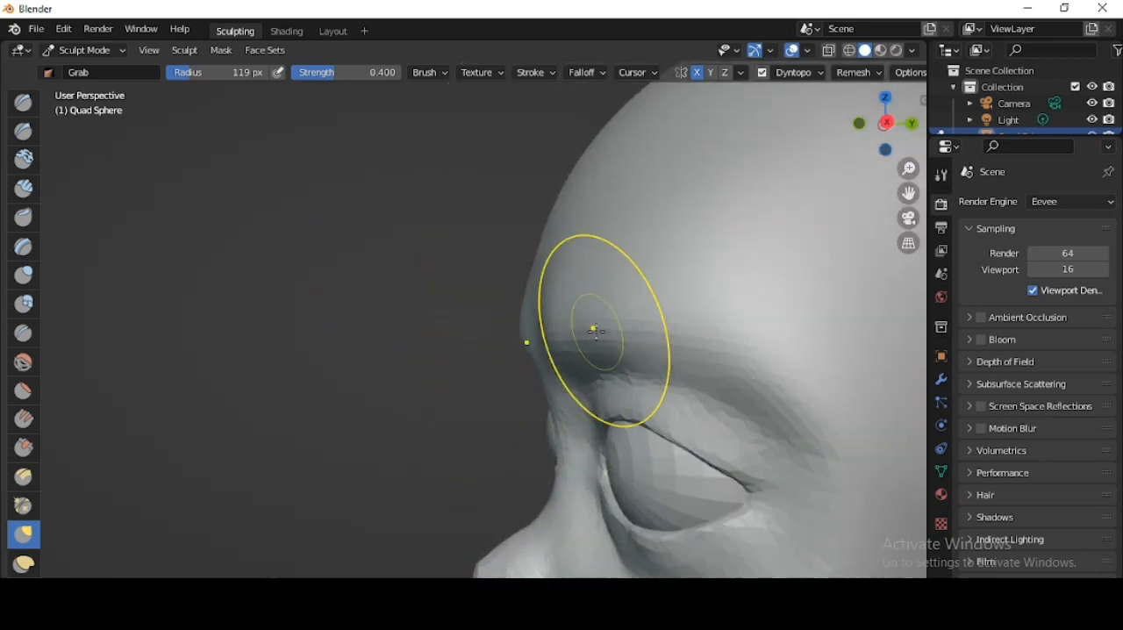
scroll(596, 330, "down", 4)
middle_click_drag(535, 394, 382, 326)
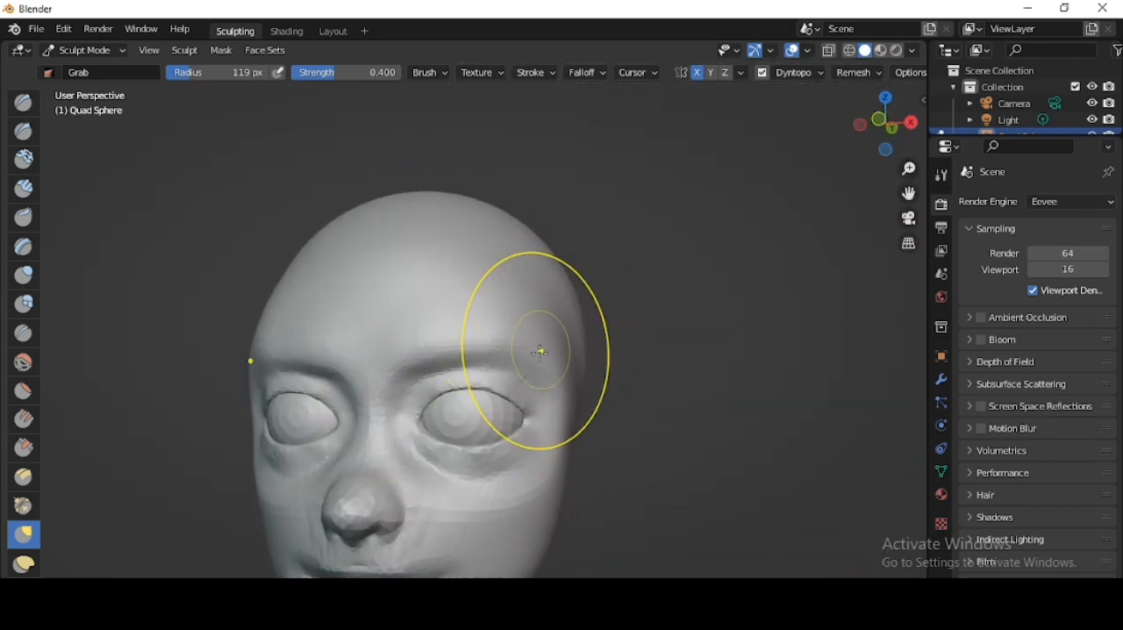
mouse_move(452, 343)
middle_mouse_down()
mouse_move(672, 381)
mouse_move(637, 383)
mouse_move(456, 289)
mouse_move(253, 127)
middle_mouse_up()
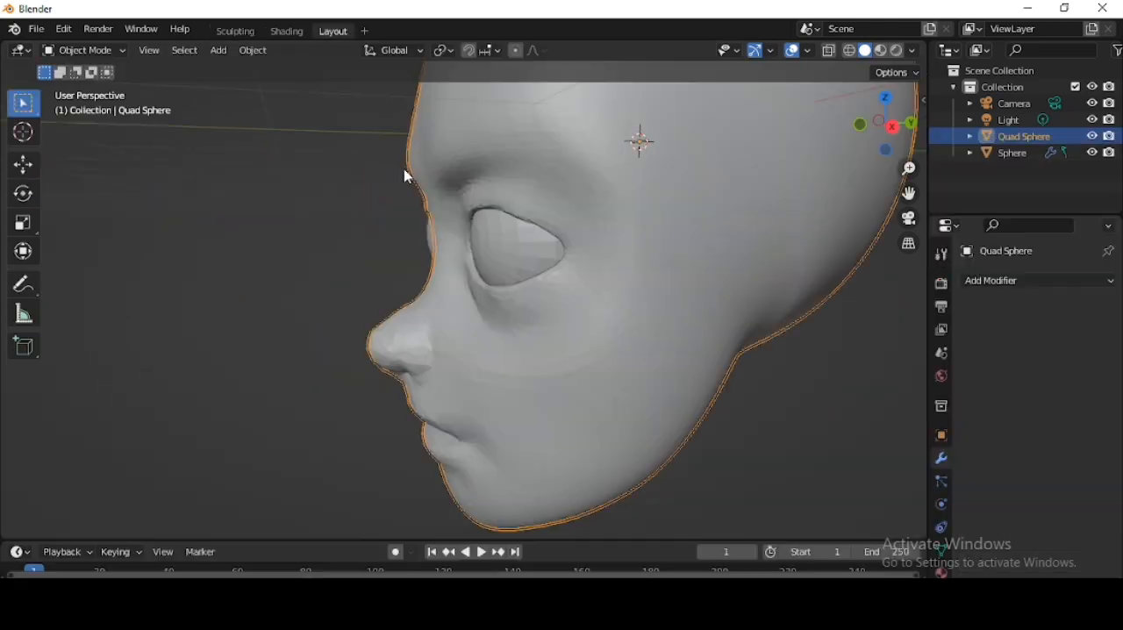
- Add a UV sphere to the scene for the ear and open its mesh for editing
key("shift+a")
mouse_move(401, 260)
left_click(552, 311)
scroll(457, 317, "down", 4)
middle_click_drag(456, 316, 536, 313)
key("Tab")
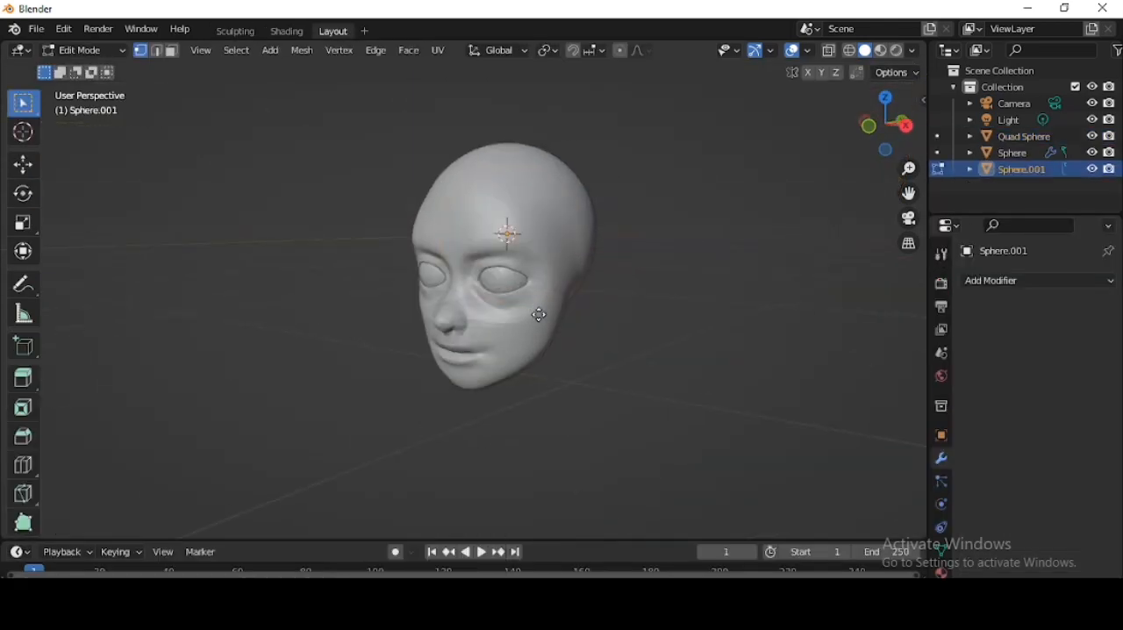
- Shrink the new sphere and move it beside the head at eye level
key("g")
key("x")
left_click(630, 309)
key("s")
left_click(624, 270)
middle_click_drag(625, 271, 562, 251)
key("g")
left_click(610, 298)
key("KP_1")
scroll(649, 329, "up", 4)
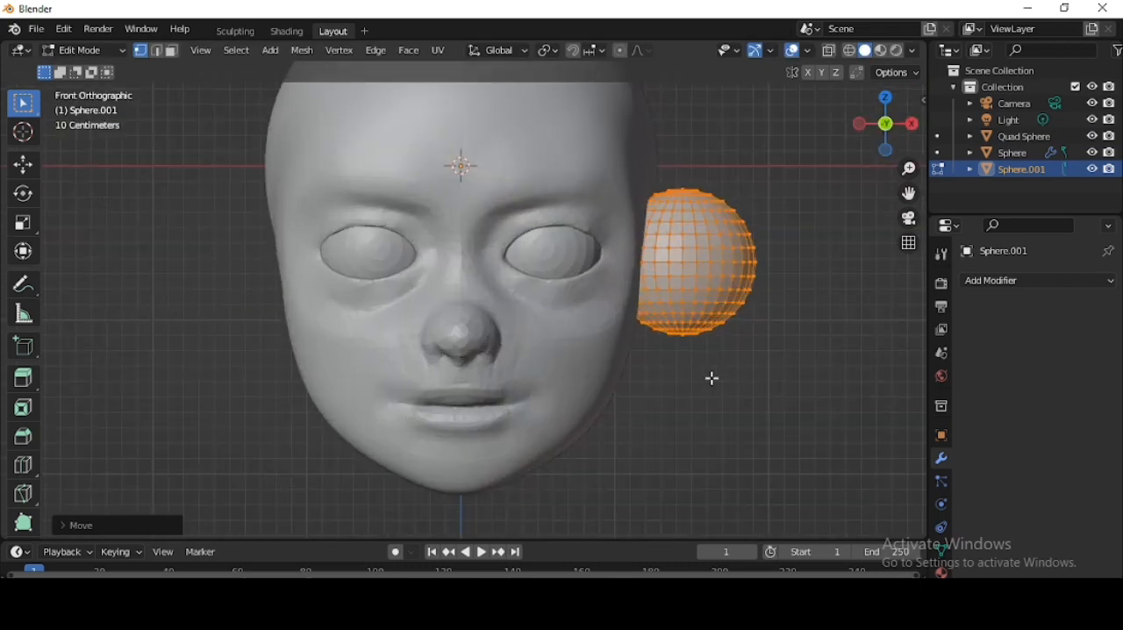
- Rotate the ear sphere, flatten it along X and stretch it along Z into a tall disc
key("r")
left_click(856, 228)
key("s")
key("x")
left_click(762, 256)
key("s")
key("z")
left_click(792, 233)
key("KP_3")
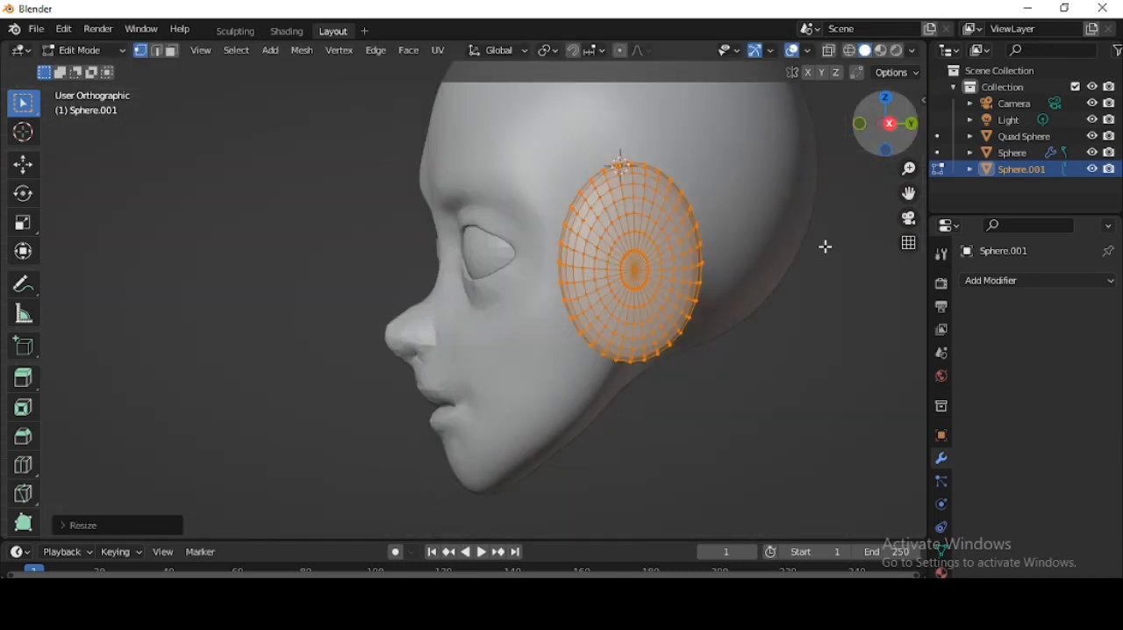
- Scale the ear disc along Y and tilt it in the side and front views
key("s")
key("y")
left_click(797, 303)
key("r")
left_click(792, 257)
key("KP_1")
key("r")
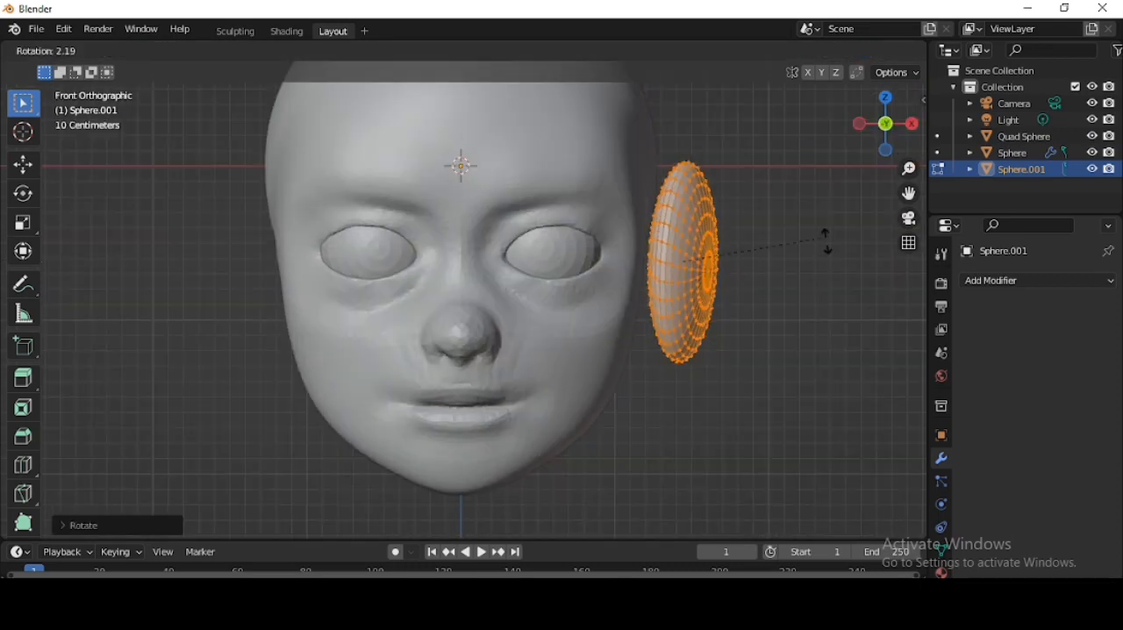
left_click(843, 256)
- Resize the ear disc against the side of the head and mirror it across X with a Mirror modifier
key("g")
left_click(831, 279)
key("s")
left_click(823, 277)
left_click(1039, 281)
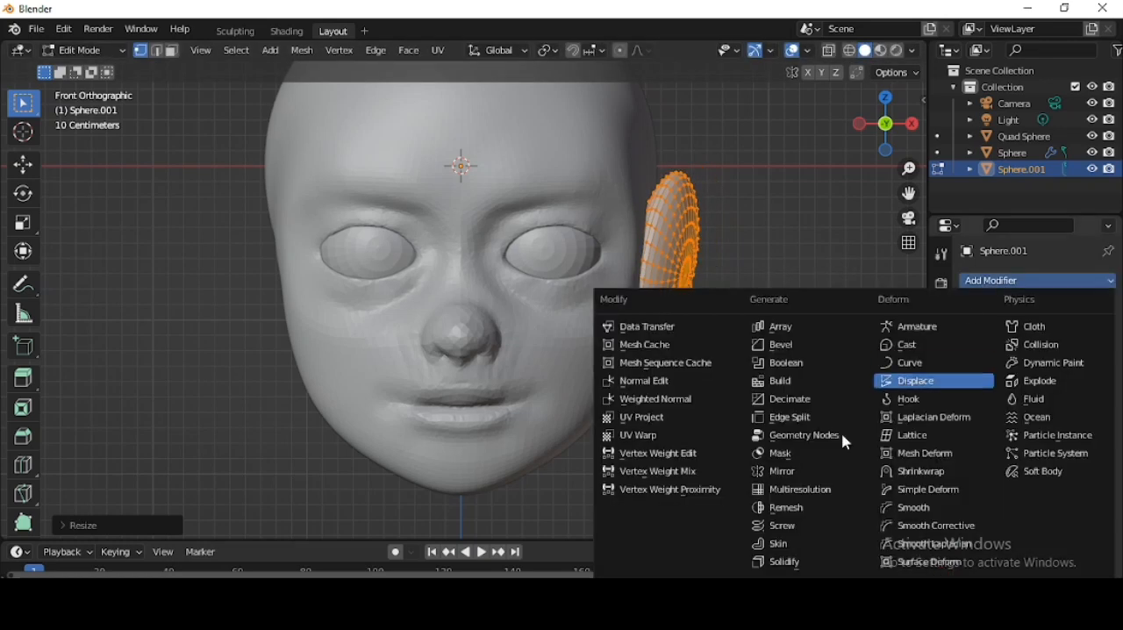
left_click(803, 472)
middle_click_drag(705, 214, 672, 224)
scroll(671, 224, "down", 4)
- Sculpt a first hollow into the ear's outer face with the Draw brush at 73 px radius
left_click(235, 32)
middle_click_drag(724, 373, 656, 340)
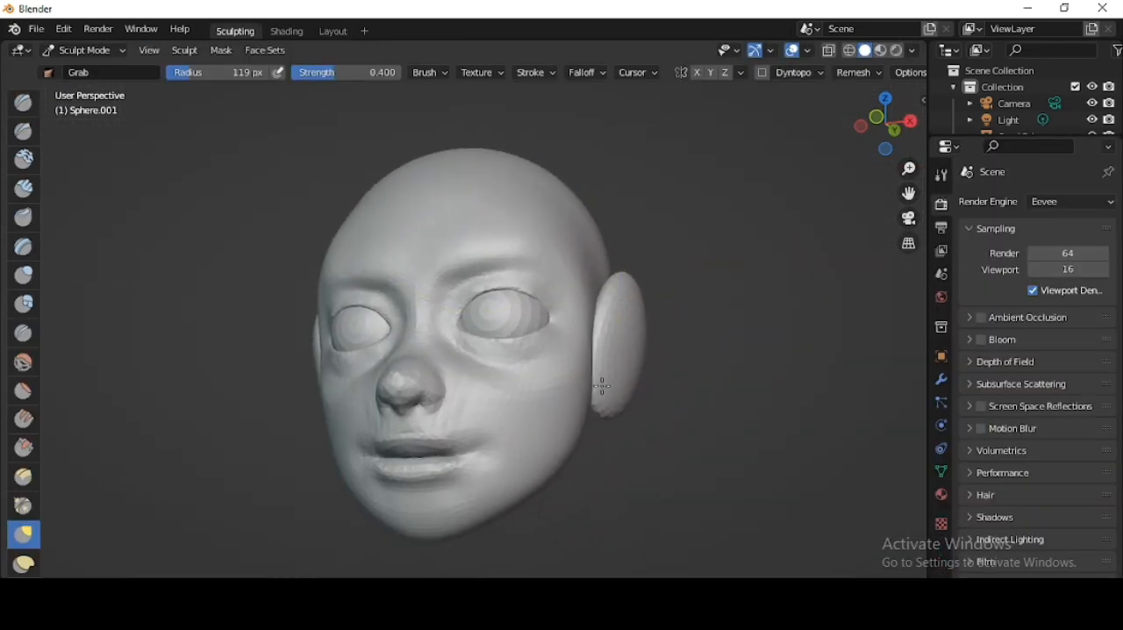
middle_click_drag(602, 386, 764, 346)
key("x")
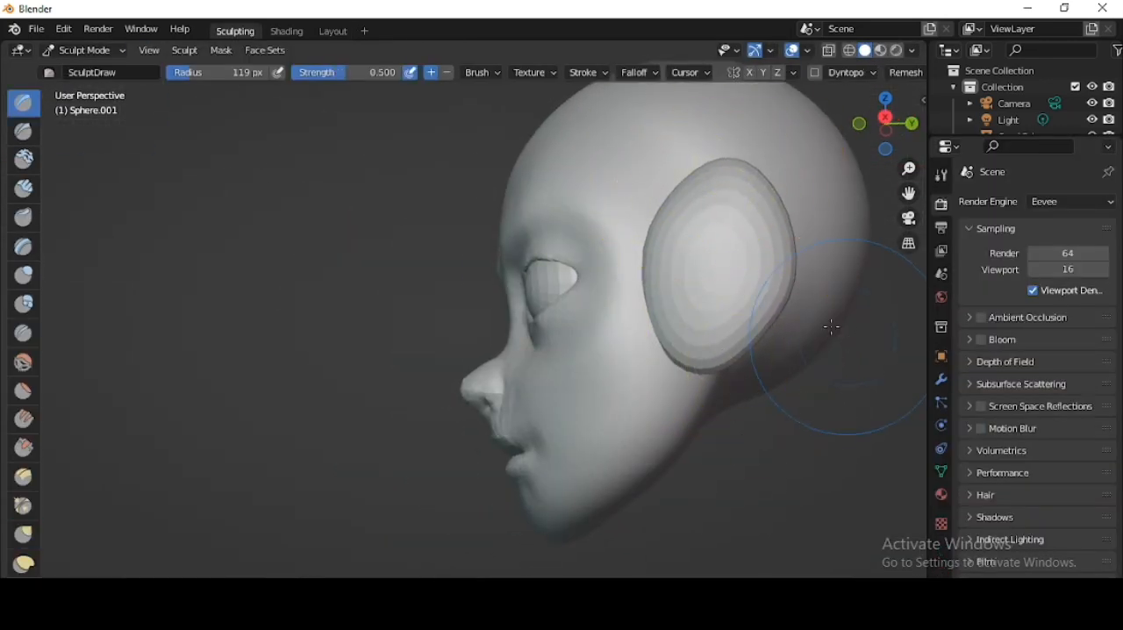
scroll(831, 327, "up", 2)
middle_click_drag(831, 328, 659, 386, "shift")
middle_click_drag(658, 386, 742, 381)
key("f")
left_click(565, 329)
left_click_drag(564, 329, 589, 366, "ctrl")
left_click_drag(621, 286, 529, 343, "ctrl")
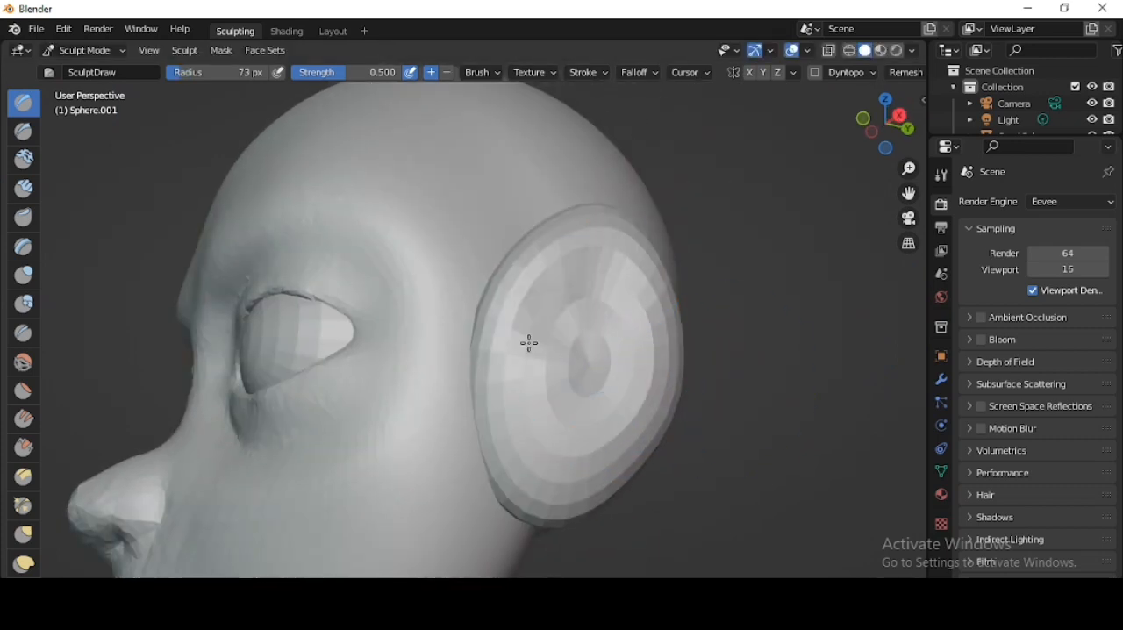
- Enable Dyntopo for the ear and carve its inner folds with the Draw brush at 56 px radius
left_click(815, 75)
scroll(622, 328, "up", 3)
key("f")
left_click(557, 394)
mouse_move(526, 434)
left_mouse_down("ctrl")
mouse_move(795, 353)
mouse_move(639, 529)
left_mouse_up("ctrl")
scroll(656, 410, "down", 3)
mouse_move(543, 410)
left_mouse_down()
mouse_move(573, 310)
mouse_move(494, 413)
mouse_move(549, 378)
mouse_move(589, 291)
mouse_move(529, 424)
left_mouse_up()
scroll(494, 377, "down", 3)
scroll(496, 358, "up", 3)
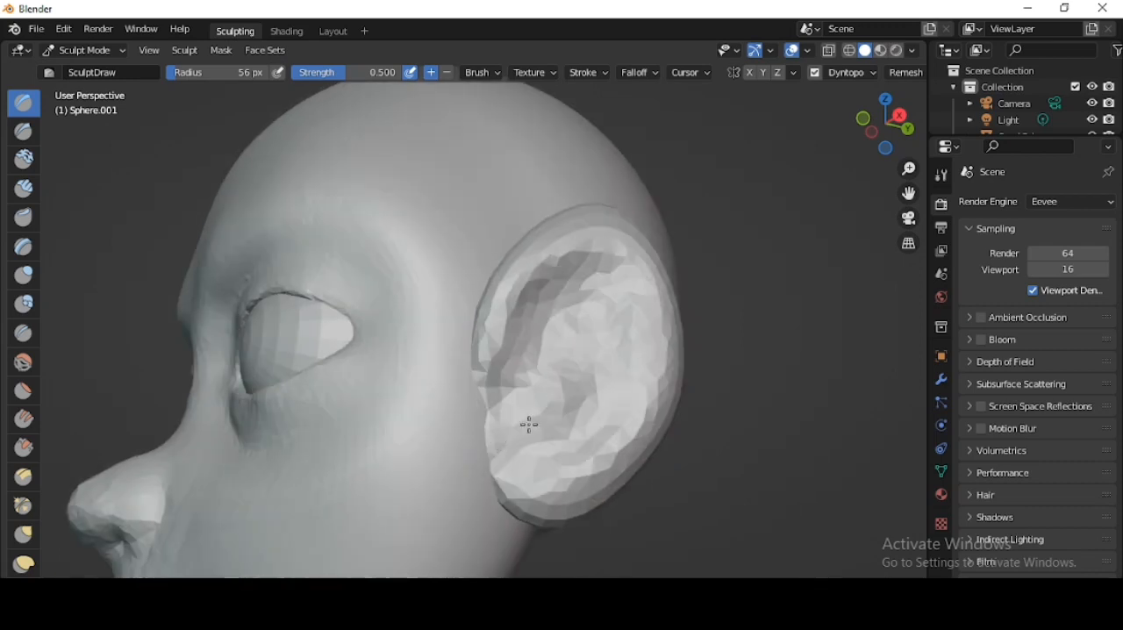
- Reshape the ear's outline with the Grab brush
scroll(614, 411, "down", 3)
middle_click_drag(649, 411, 599, 410)
scroll(565, 406, "up", 3)
key("g")
scroll(451, 368, "down", 4)
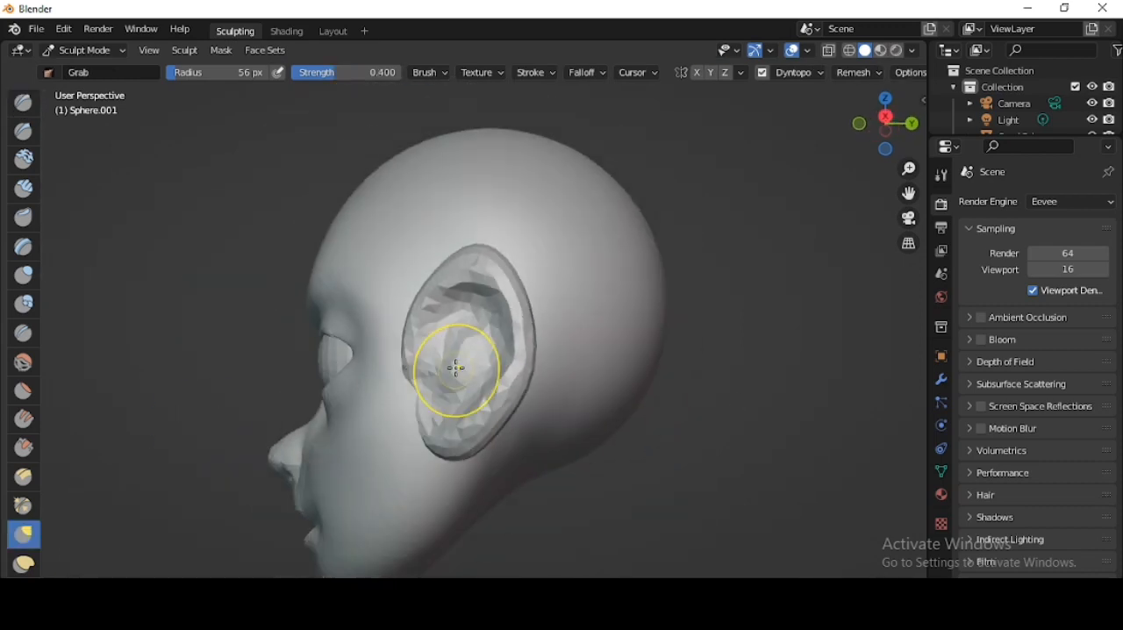
mouse_move(492, 344)
middle_mouse_down()
mouse_move(597, 389)
mouse_move(503, 372)
middle_mouse_up()
scroll(502, 356, "up", 5)
- Set Dyntopo detail size to 10.68 px and crease the ear's inner rim at 45 px radius and 0.588 strength
left_click(24, 333)
left_click(942, 174)
scroll(1068, 534, "down", 5)
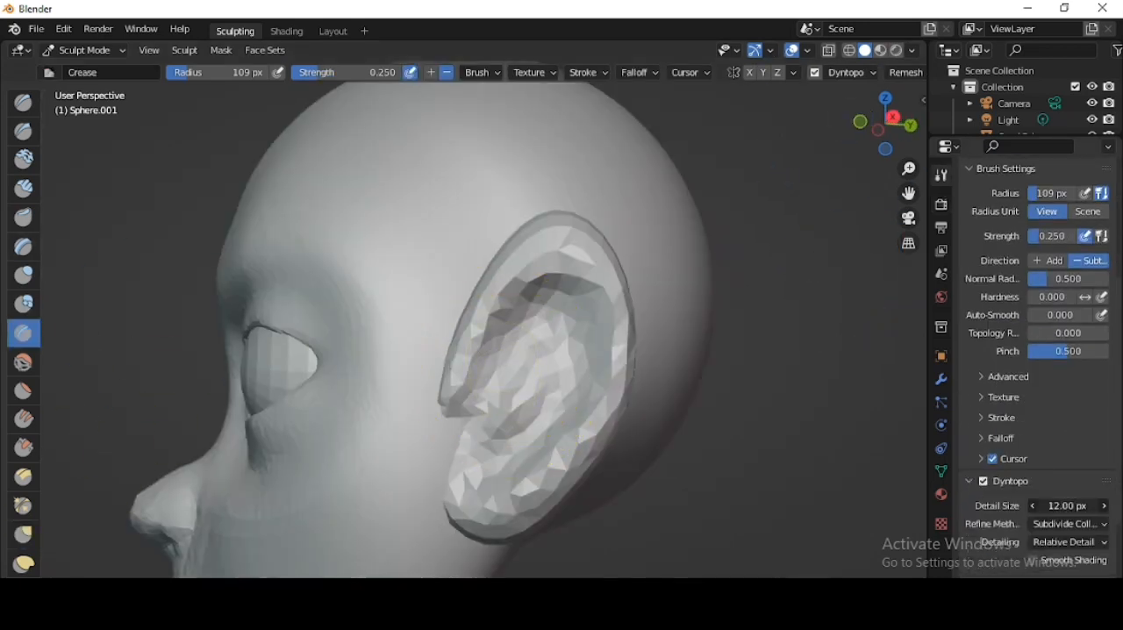
scroll(494, 383, "up", 3)
key("f")
left_click_drag(610, 241, 694, 271)
left_click_drag(348, 73, 354, 73)
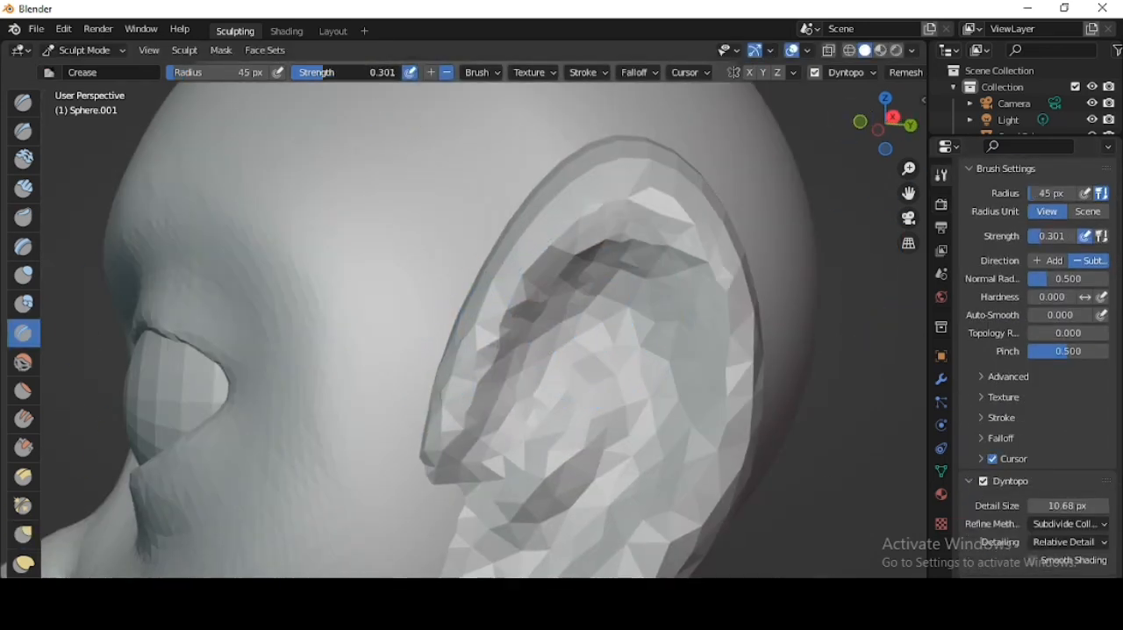
left_click_drag(616, 270, 704, 364)
mouse_move(575, 241)
left_mouse_down()
mouse_move(653, 225)
mouse_move(700, 434)
left_mouse_up()
scroll(640, 470, "down", 4)
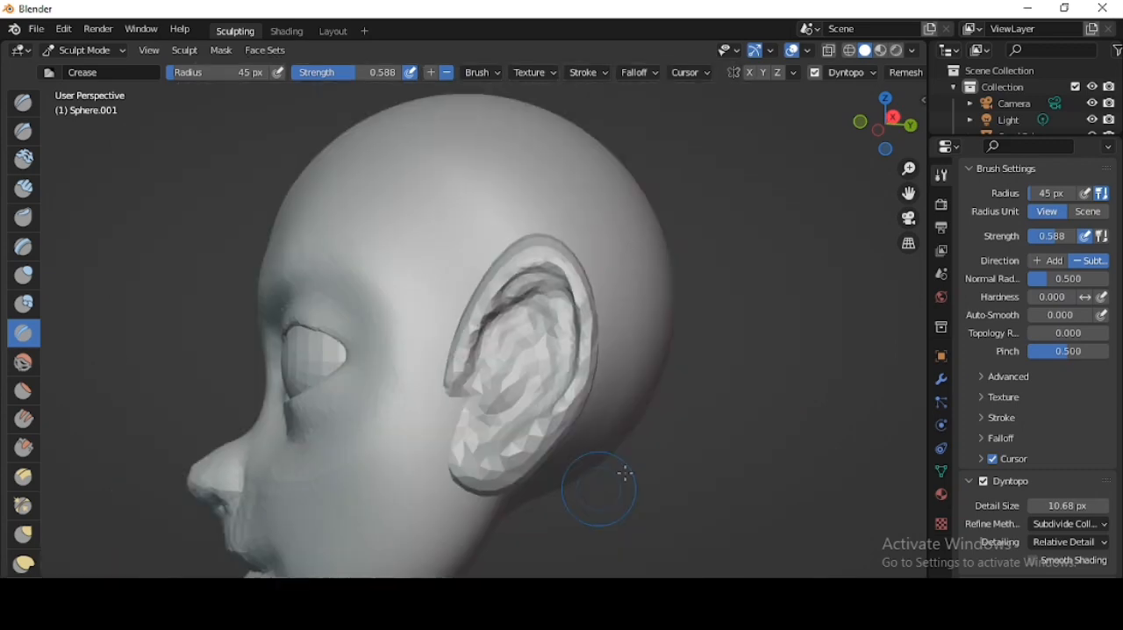
- Deepen the ear's inner hollow and front notch with the Crease brush
middle_click_drag(626, 471, 686, 446)
scroll(667, 318, "down", 2)
middle_click_drag(667, 318, 463, 335)
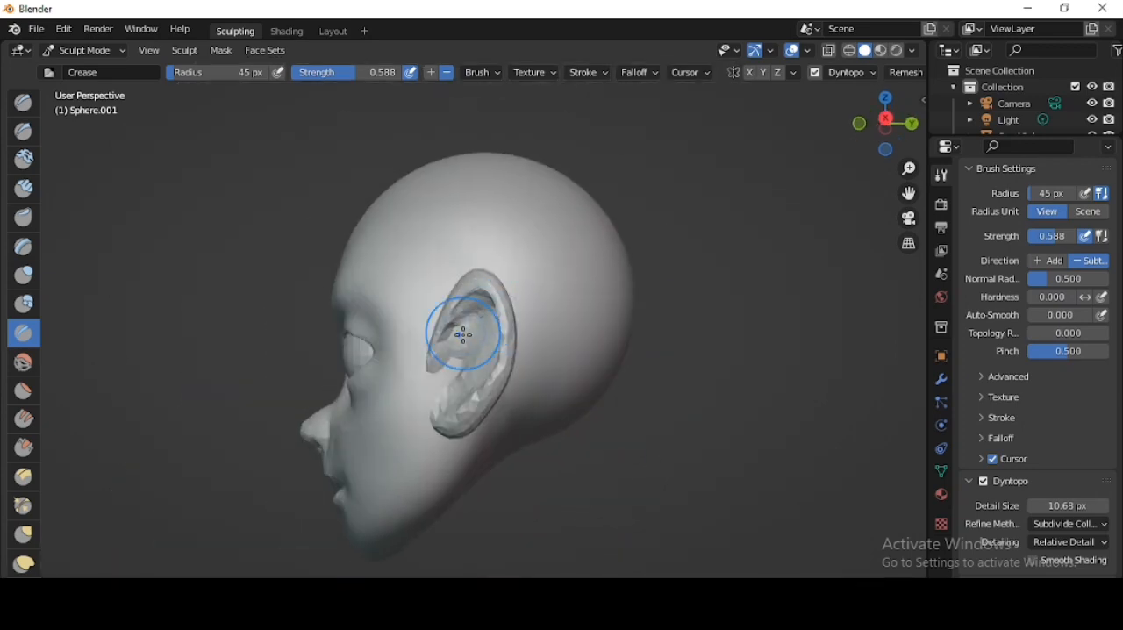
scroll(592, 408, "up", 5)
middle_click_drag(592, 408, 527, 454)
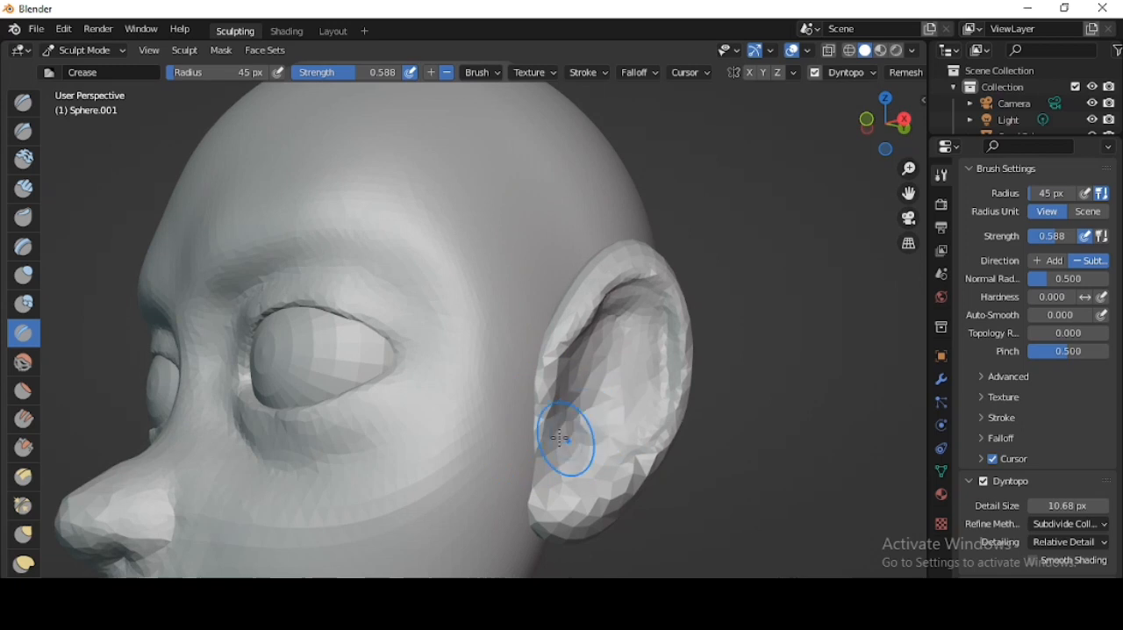
scroll(682, 383, "down", 3)
middle_click_drag(682, 384, 562, 345)
- Apply smooth shading to the ears in the Layout workspace
left_click(339, 30)
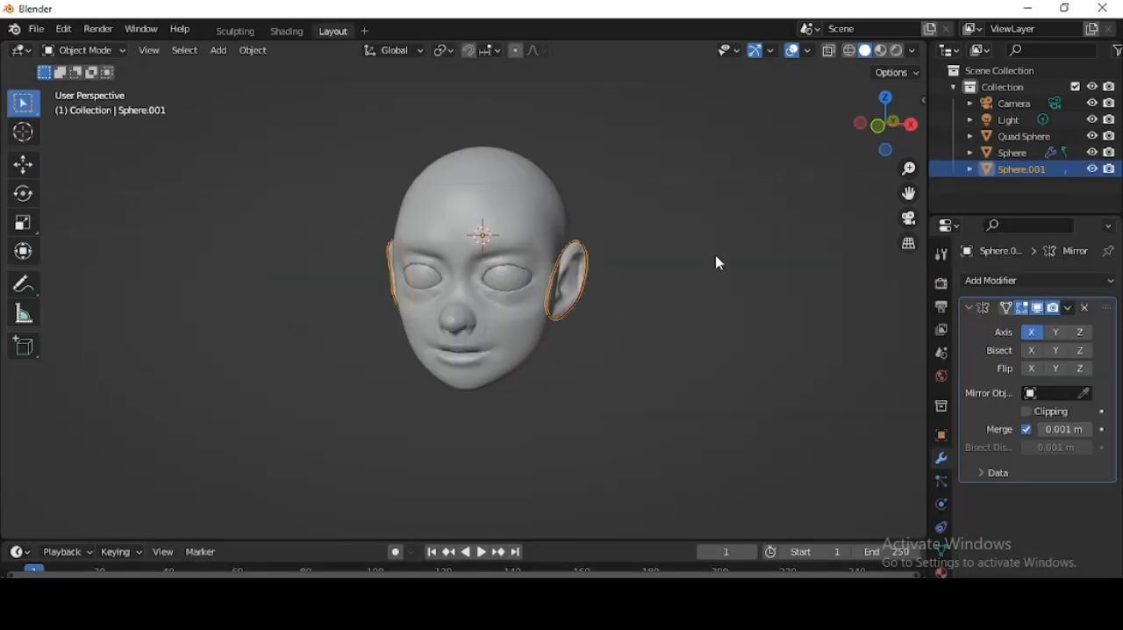
right_click(714, 256)
left_click(714, 253)
right_click(681, 213)
left_click(680, 213)
middle_click_drag(681, 220, 602, 315)
scroll(651, 255, "up", 5)
scroll(718, 275, "down", 3)
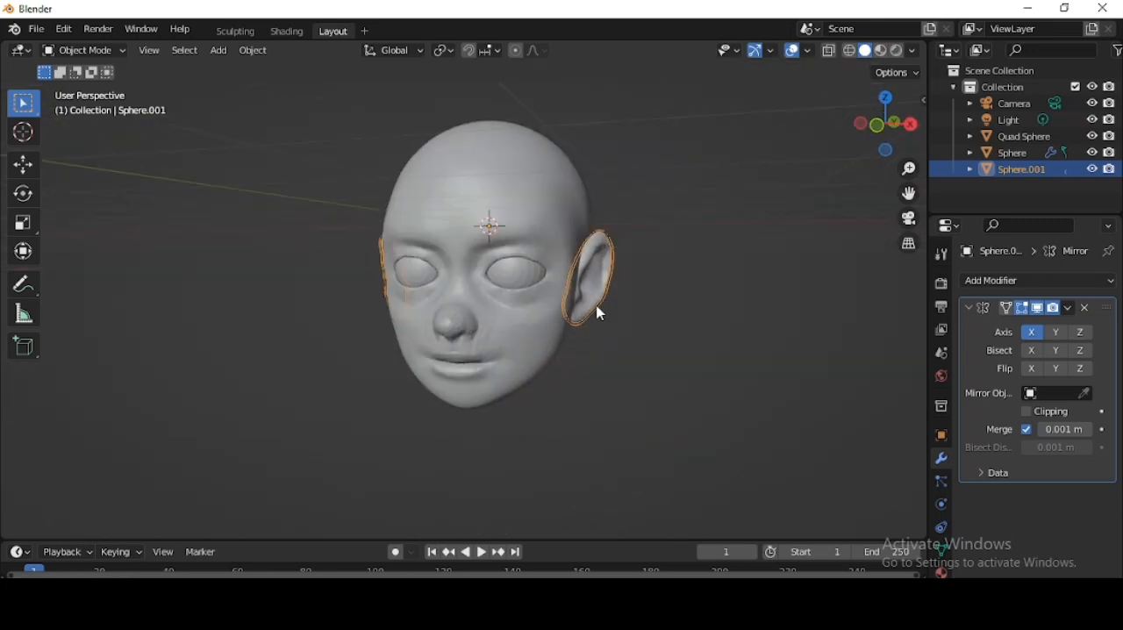
- Switch the viewport to rendered shading and check the head with the overlays hidden temporarily
middle_click_drag(612, 376, 519, 373)
key("shift+a")
left_click(895, 50)
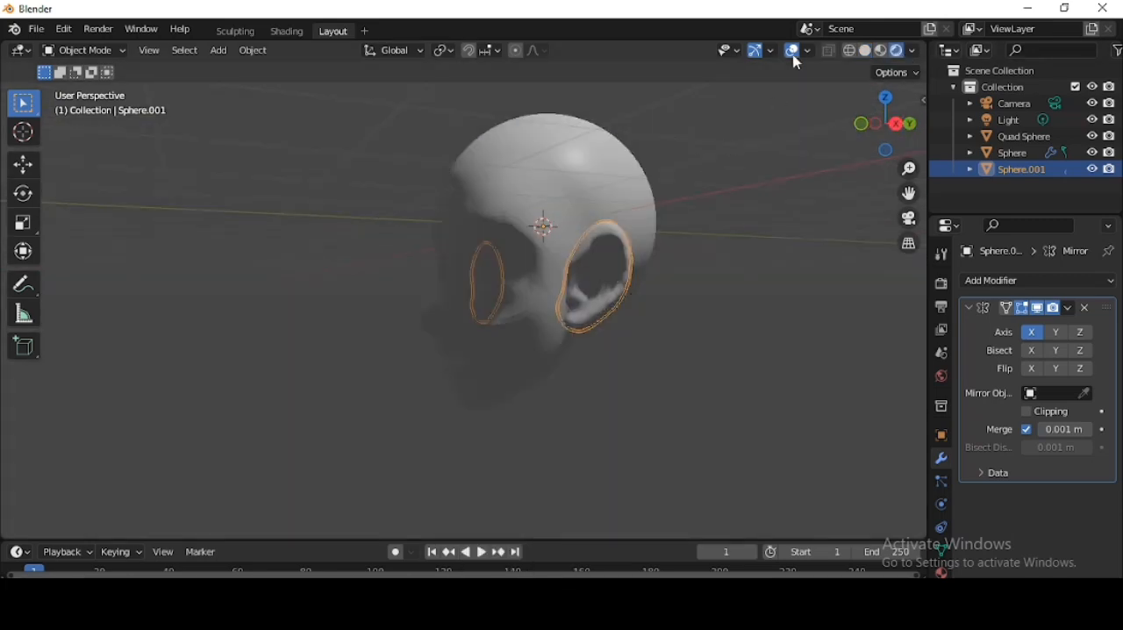
left_click(793, 51)
scroll(682, 178, "down", 5)
left_click(795, 52)
- Duplicate the light and place the copy in front of the head at about Y -9.34 m, Z 6.72 m
scroll(559, 149, "down", 5)
scroll(675, 209, "up", 4)
left_click(560, 110)
key("shift+d")
left_click(389, 170)
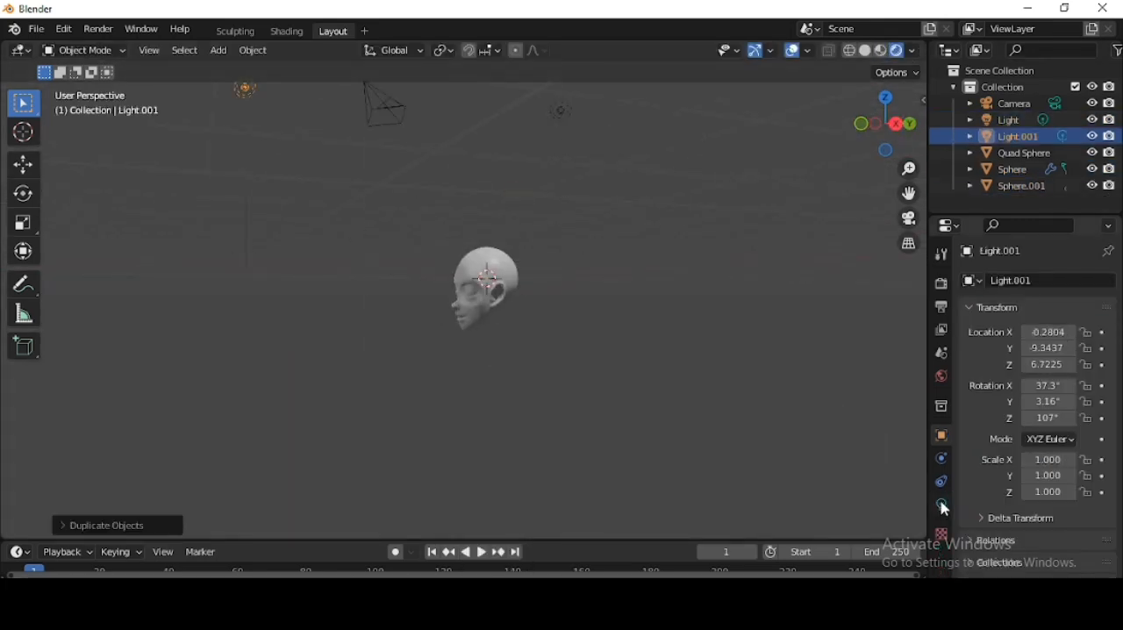
- Change the duplicated light to an Area light and rotate it towards the face
left_click(943, 505)
left_click(1057, 354)
left_click(1085, 355)
left_click(895, 123)
key("r")
left_click(524, 465)
middle_click_drag(524, 464, 693, 439)
scroll(549, 404, "up", 8)
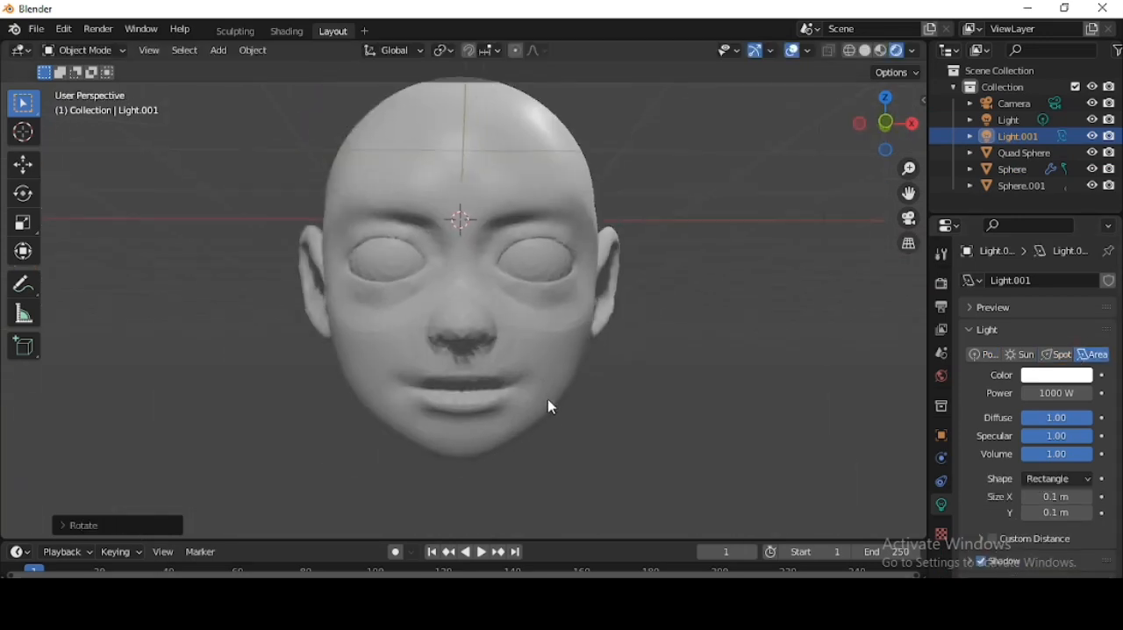
- Add a UV sphere to the scene and lower it along Z beneath the head as the base for a neck
middle_click_drag(549, 403, 561, 356)
left_click(554, 326)
key("shift+a")
mouse_move(672, 261)
left_click(709, 314)
scroll(711, 314, "down", 4)
middle_click_drag(728, 318, 618, 289)
key("g")
key("z")
left_click(644, 382)
- Resize the new sphere in the right side view and shift it along Y under the back of the skull
key("KP_3")
scroll(705, 419, "up", 3)
key("s")
left_click(654, 412)
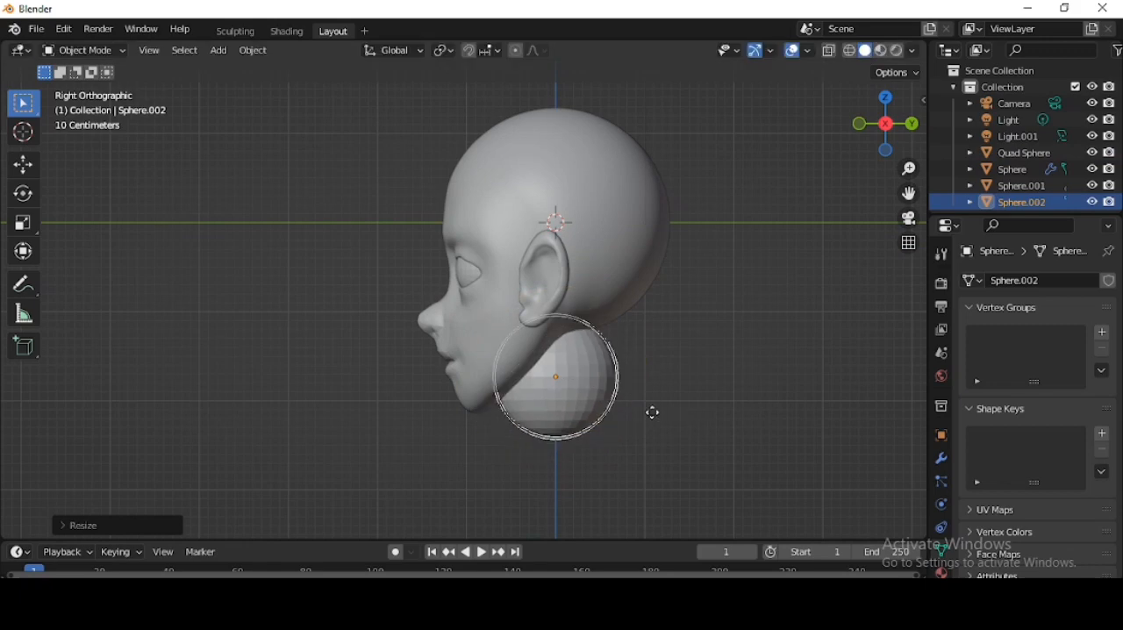
key("g")
key("y")
left_click(680, 355)
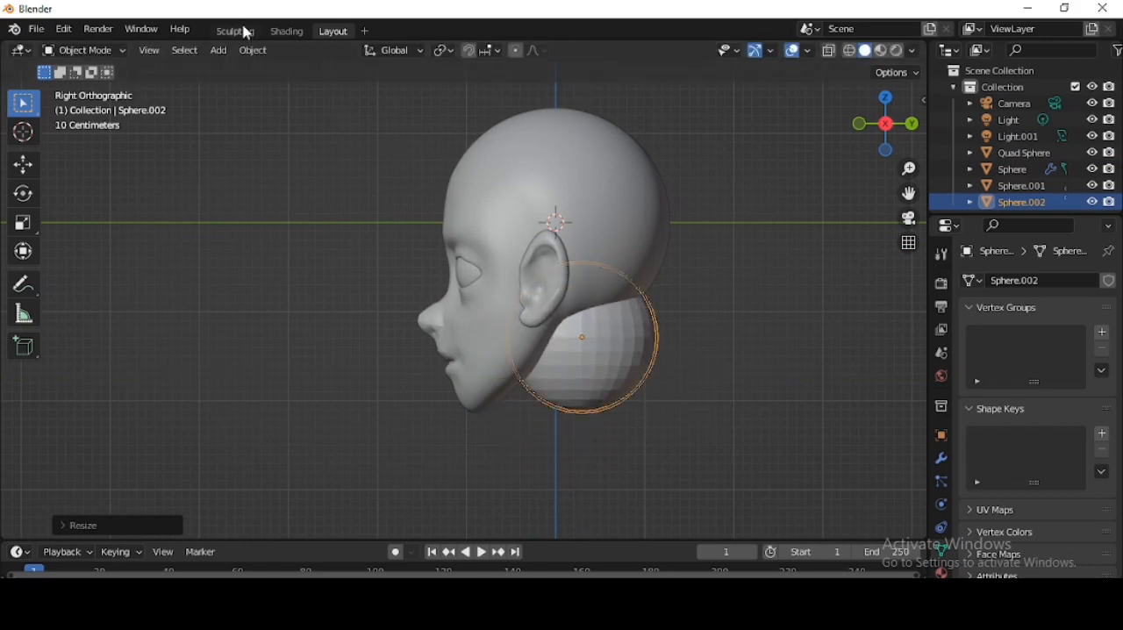
- In the Sculpting workspace, pull the sphere downward into a neck with a 156 px Grab brush and X symmetry
left_click(236, 31)
left_click(907, 112)
key("g")
middle_click_drag(668, 479, 631, 312, "shift")
key("f")
left_click(722, 314)
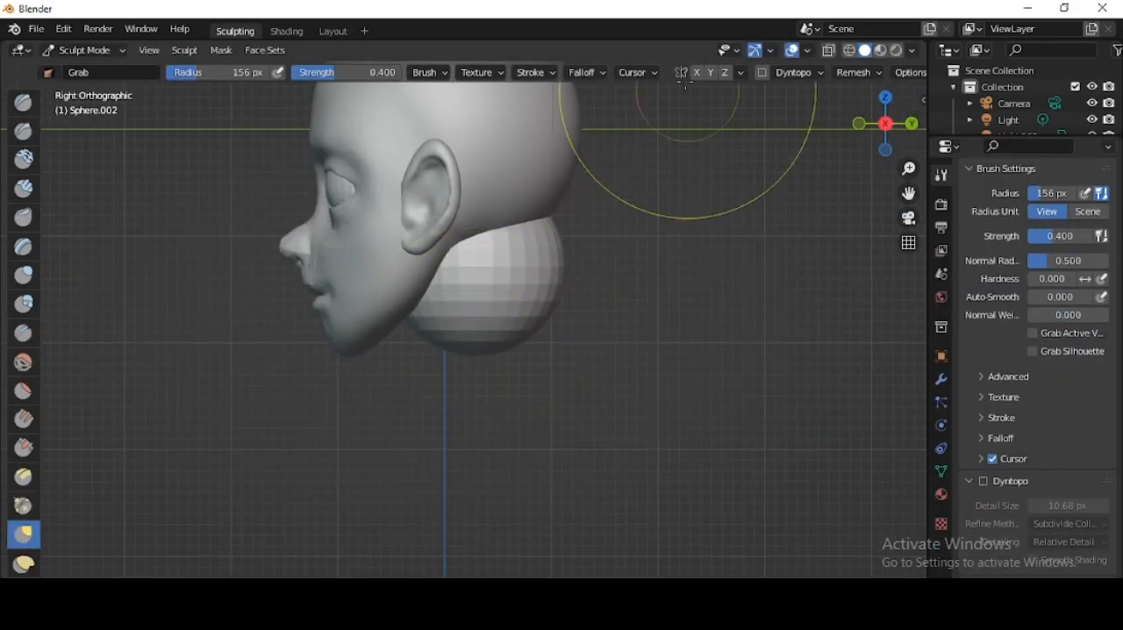
left_click_drag(471, 402, 470, 481)
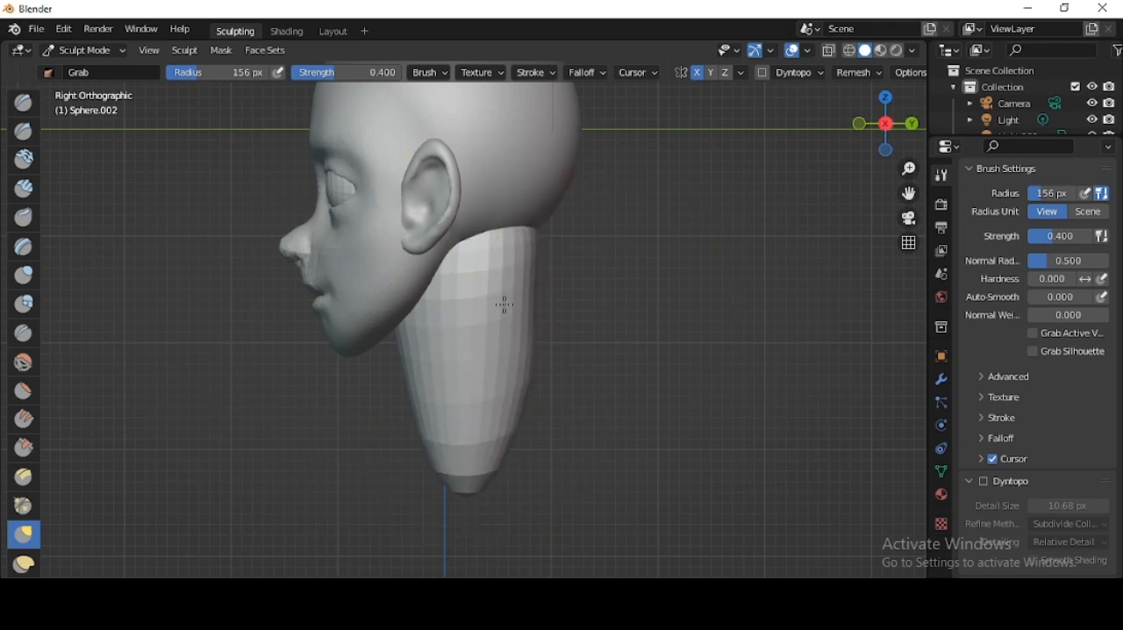
- Grab the neck mesh from the front to spread its base and narrow its middle below the jaw
left_click(860, 123)
mouse_move(454, 421)
left_mouse_down()
mouse_move(539, 466)
mouse_move(544, 532)
left_mouse_up()
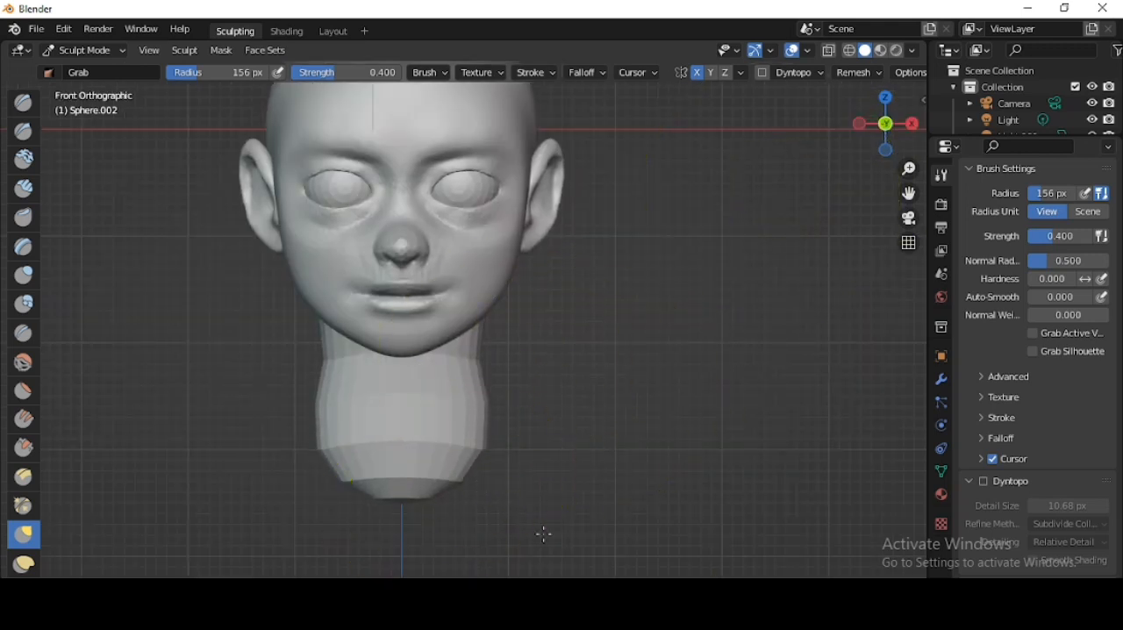
left_click_drag(489, 392, 440, 402)
scroll(582, 356, "down", 4)
mouse_move(625, 375)
middle_mouse_down()
mouse_move(561, 358)
mouse_move(494, 303)
mouse_move(353, 304)
middle_mouse_up()
scroll(395, 272, "up", 5)
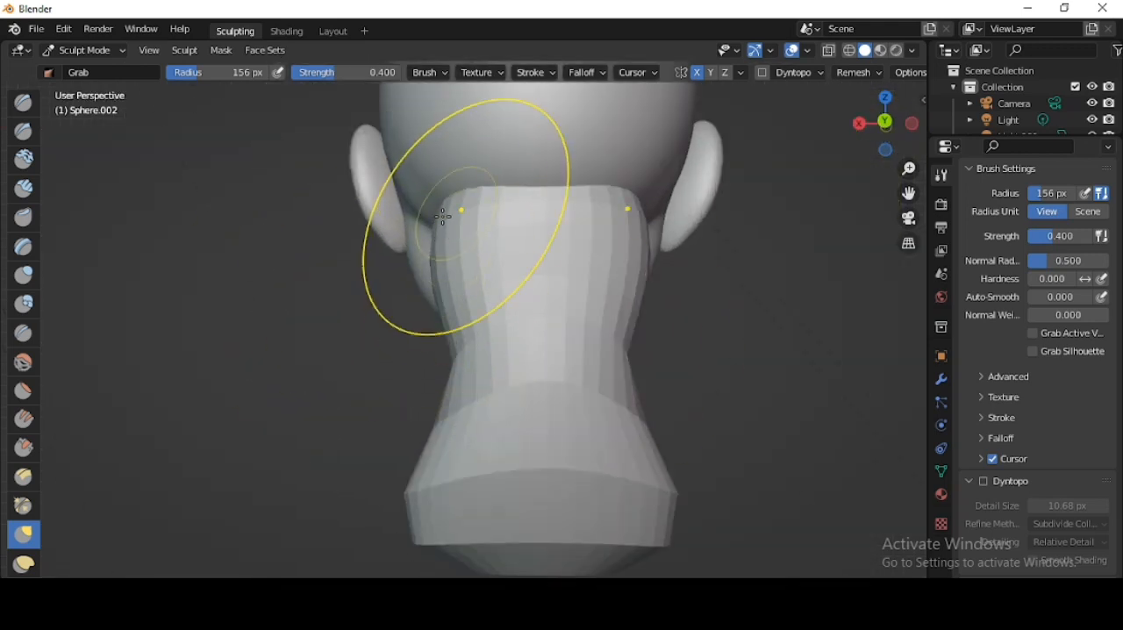
- Set the Grab brush radius to 84 px and refine the neck's back, upper edge and base
key("f")
left_click(412, 265)
middle_click_drag(555, 316, 427, 235)
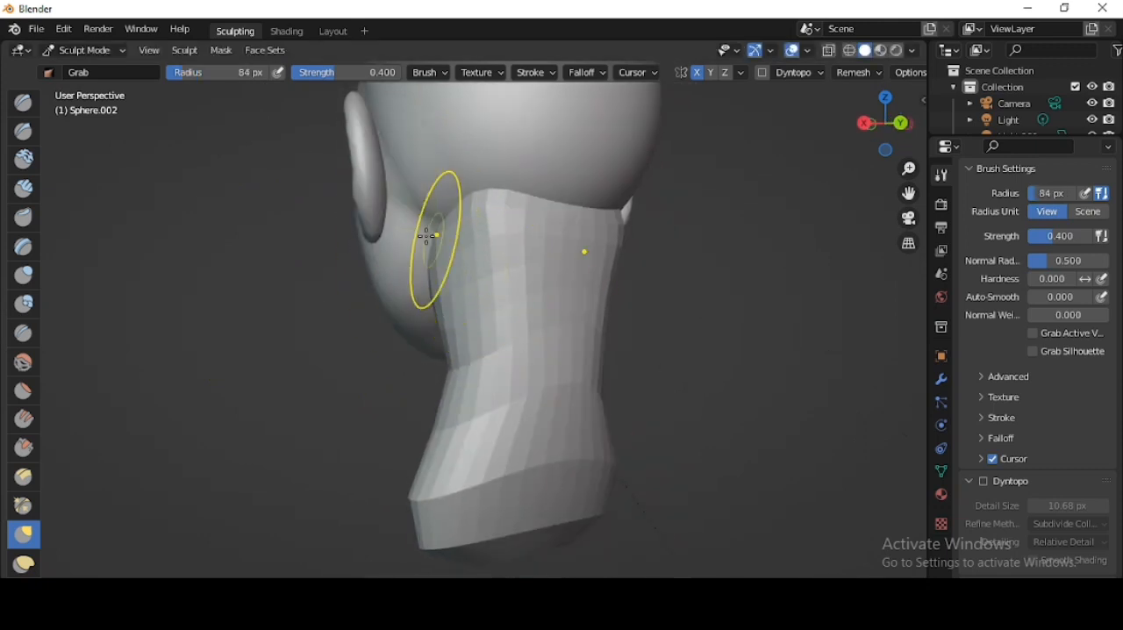
middle_click_drag(633, 381, 709, 384)
scroll(508, 430, "down", 3)
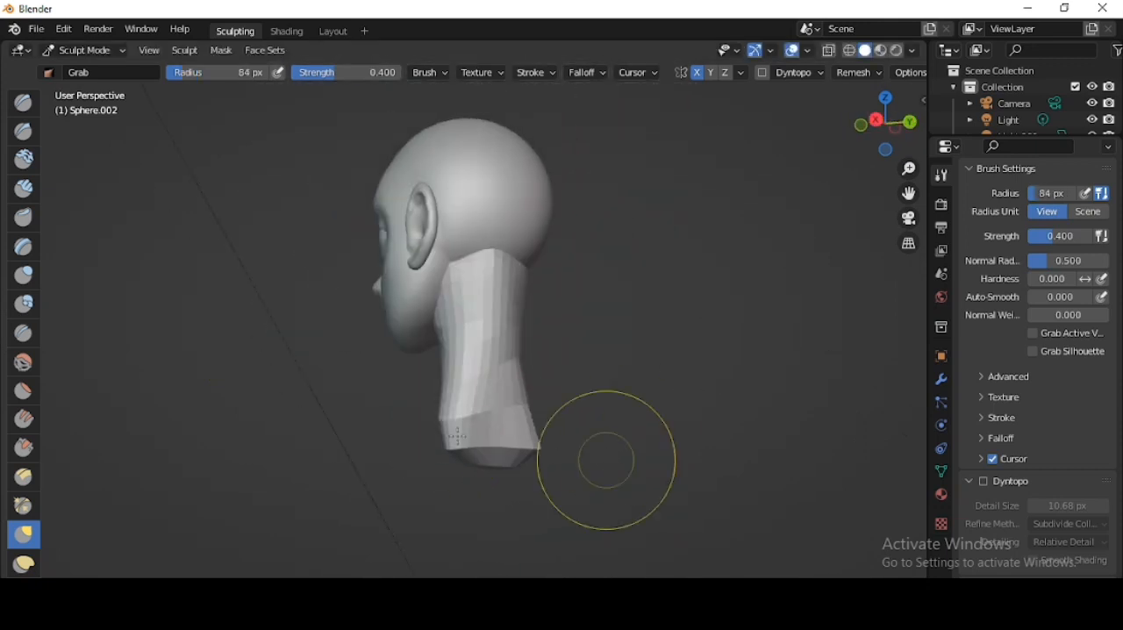
middle_click_drag(607, 460, 427, 447)
- Enable Dyntopo and pull shoulders out of the neck base with the Snake Hook brush
left_click(771, 75)
key("k")
scroll(421, 413, "down", 2)
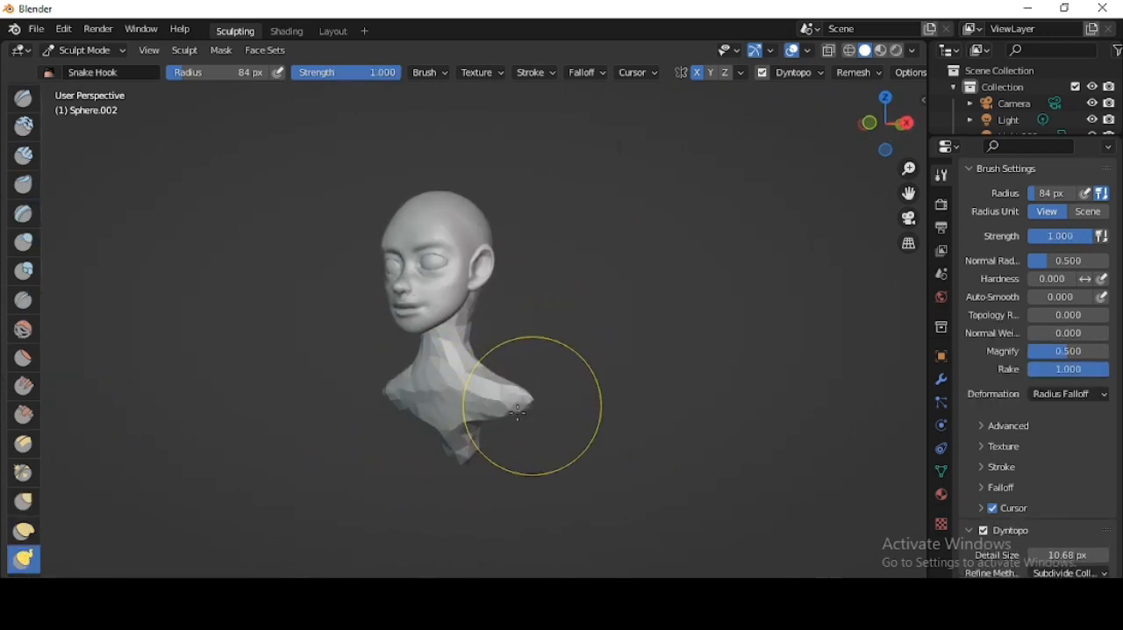
middle_click_drag(518, 413, 406, 453)
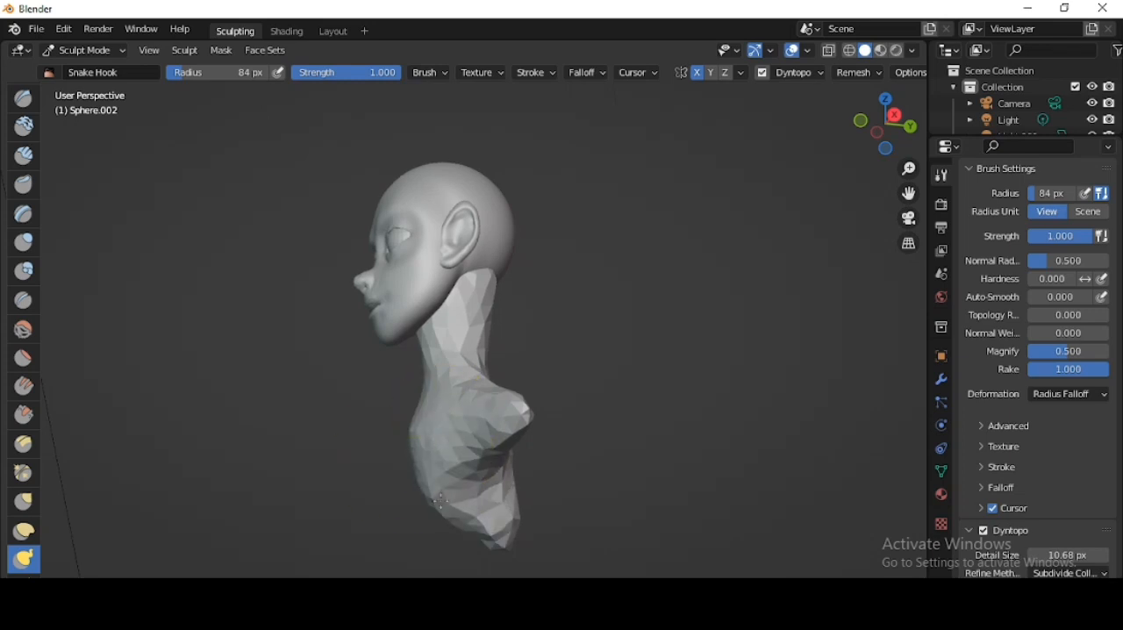
- Build up the chest, shoulders and upper back of the bust with 84 px Snake Hook strokes
middle_click_drag(441, 501, 515, 480)
middle_click_drag(355, 470, 412, 480)
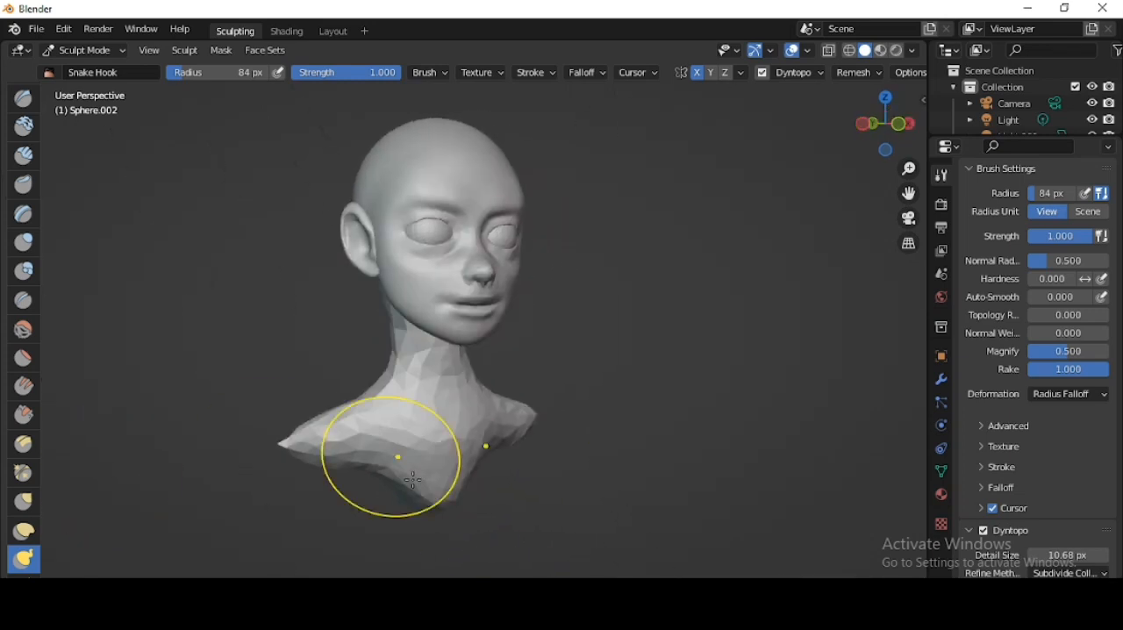
middle_click_drag(331, 471, 409, 455)
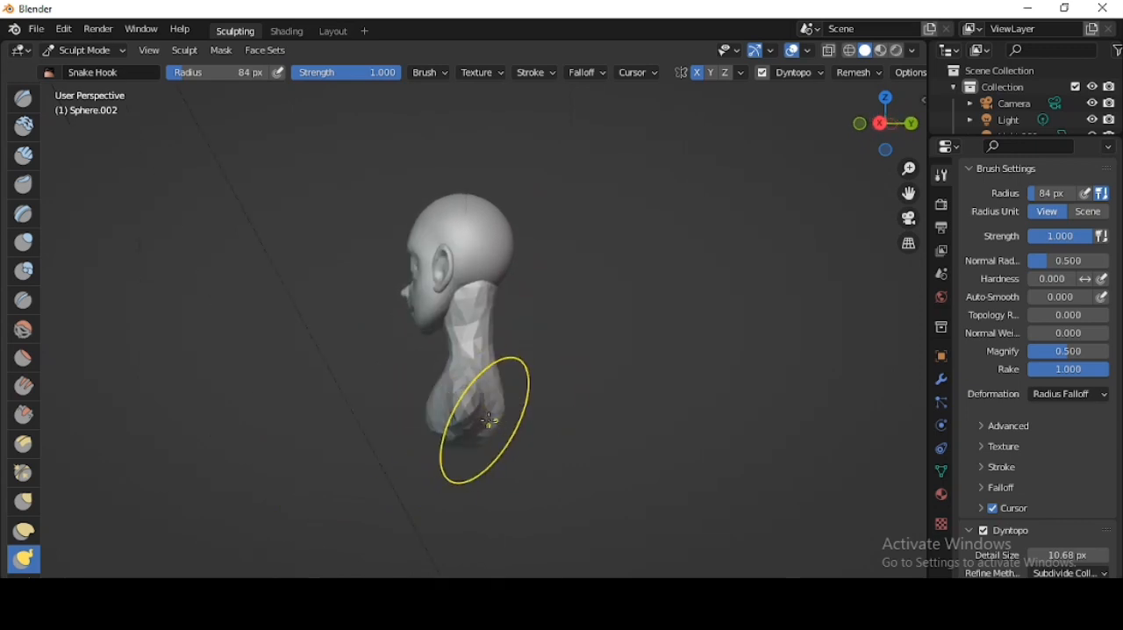
mouse_move(490, 422)
middle_mouse_down()
mouse_move(459, 444)
mouse_move(485, 511)
middle_mouse_up()
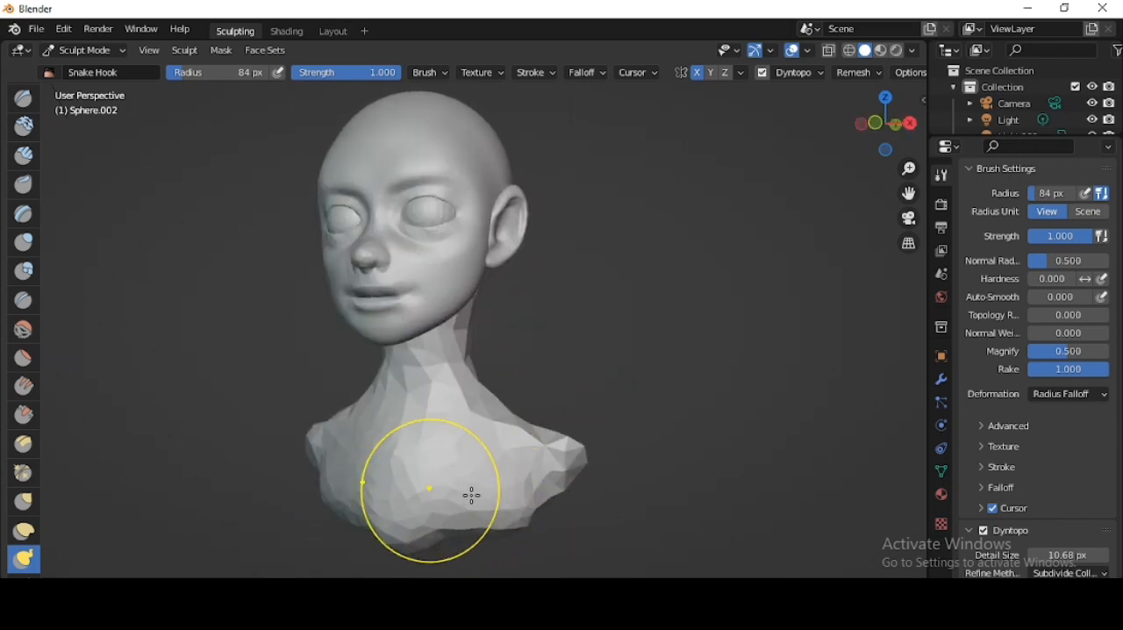
- Turn off Dyntopo and reshape the neck profile below the skull with the Snake Hook brush
left_click(763, 74)
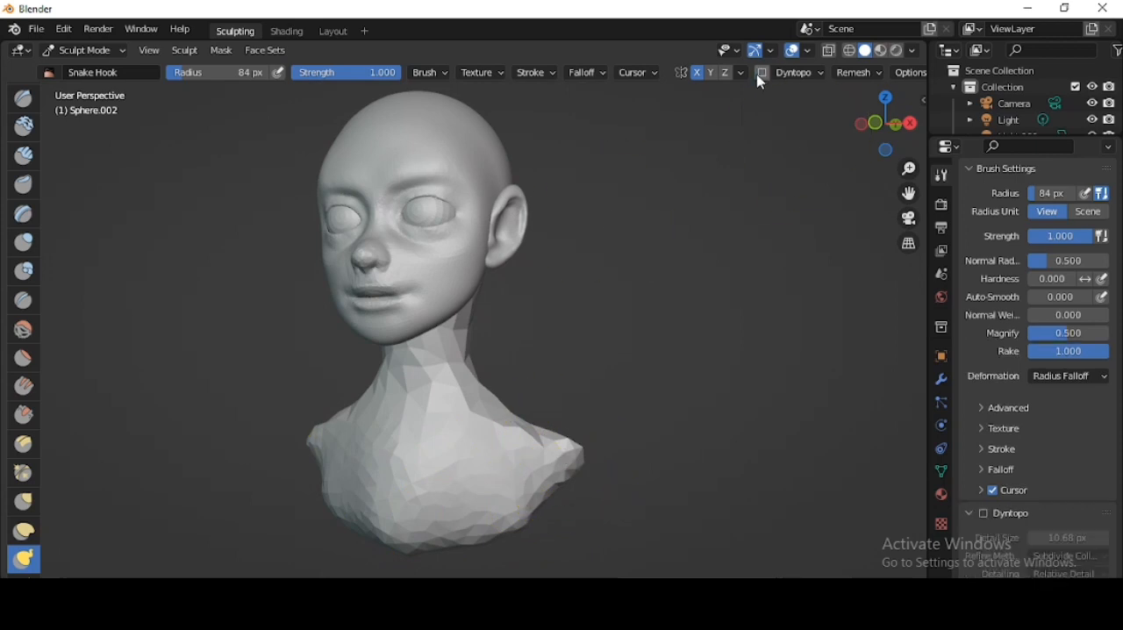
middle_click_drag(502, 387, 503, 307)
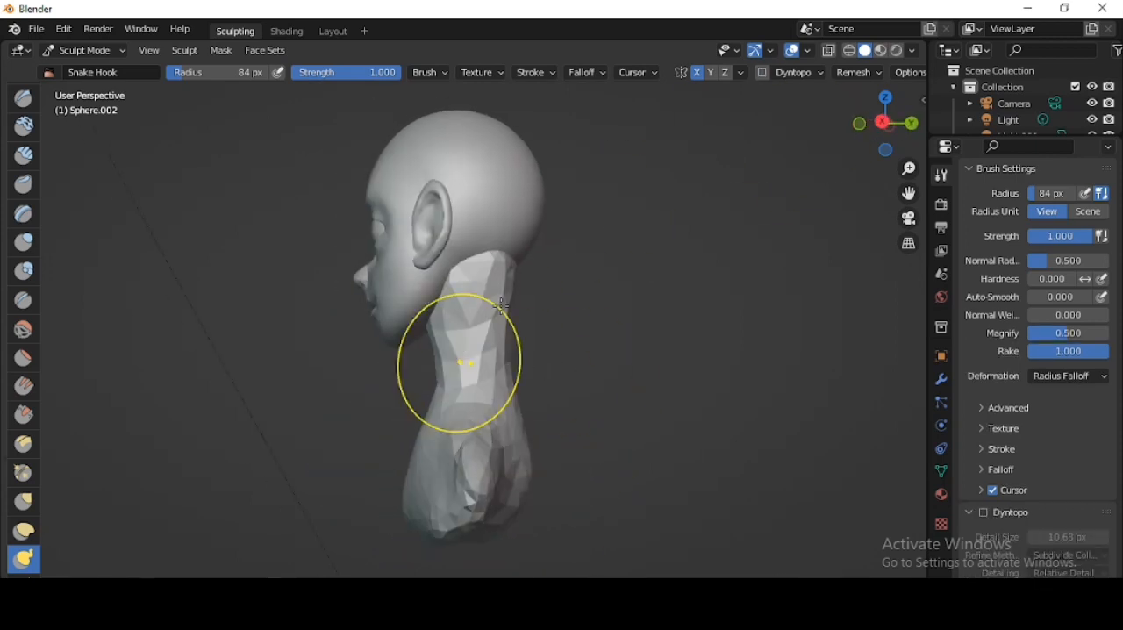
mouse_move(591, 362)
middle_mouse_down()
mouse_move(687, 301)
mouse_move(584, 334)
mouse_move(599, 314)
mouse_move(553, 315)
middle_mouse_up()
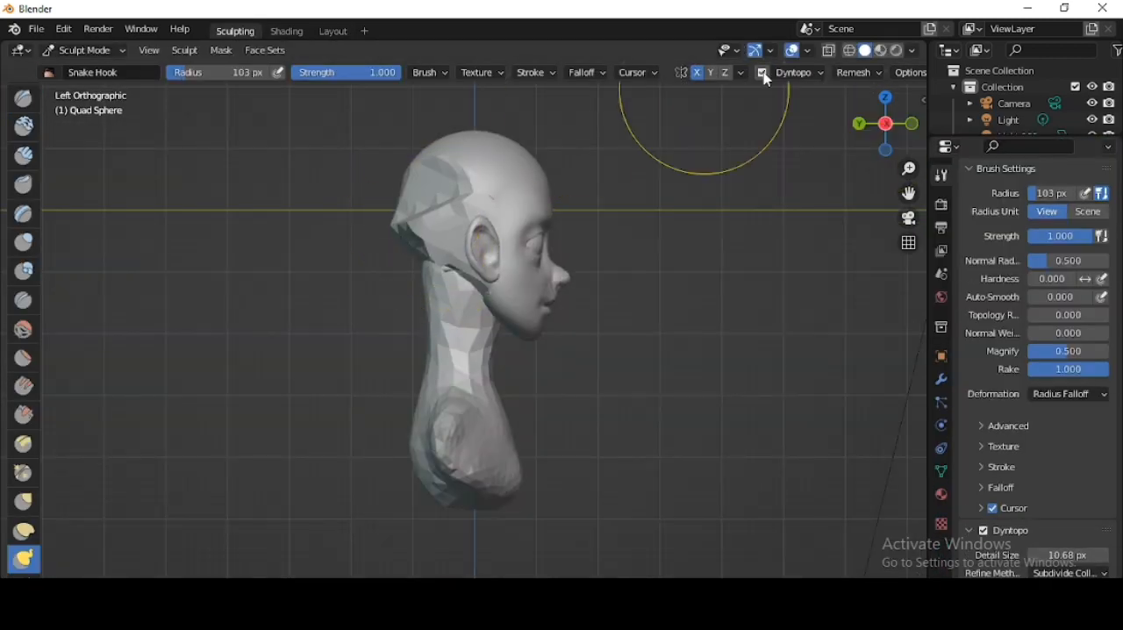
- Prepare the head mesh for refining the lips, with Dyntopo on and the Pinch brush active
left_click(763, 73)
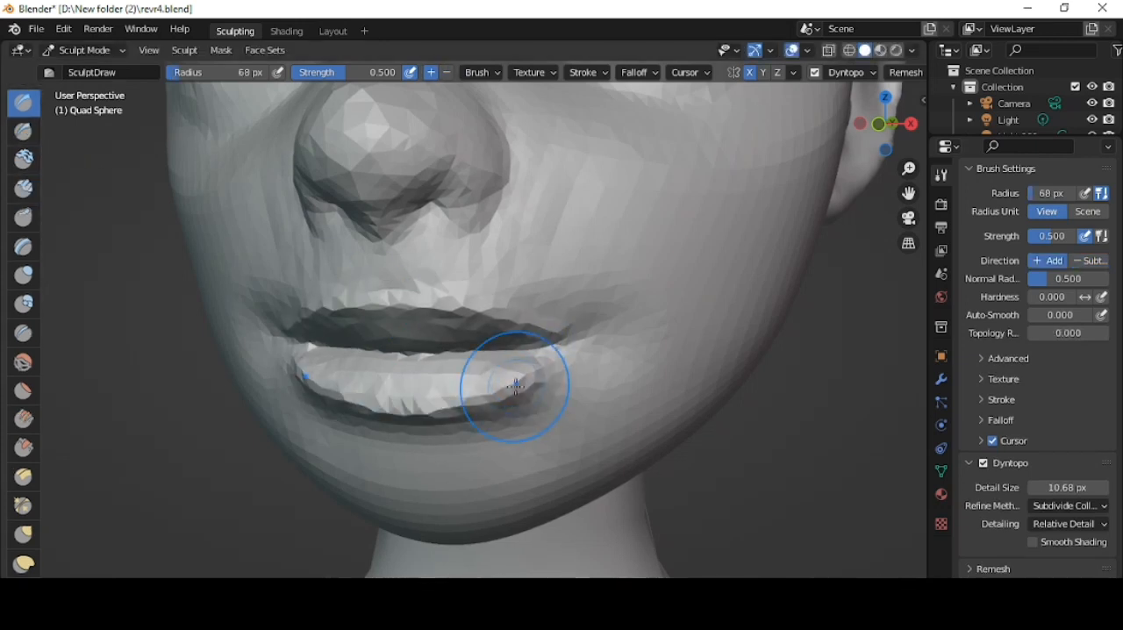
left_click(27, 509)
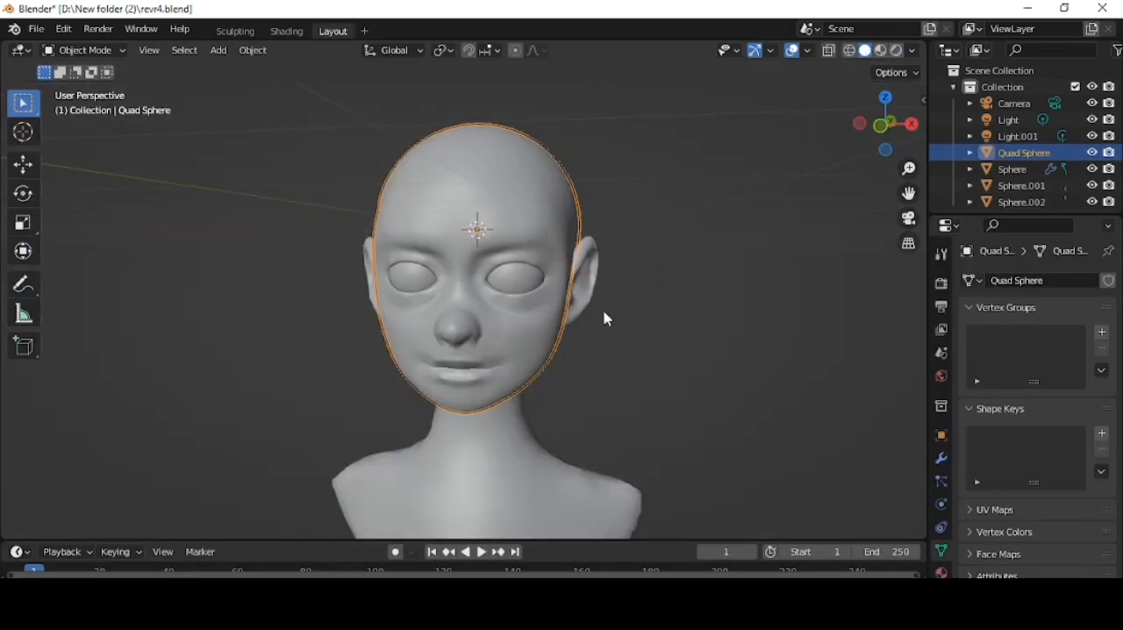
- Add a Path curve in the Layout workspace and raise it along Z above the head
key("shift+a")
mouse_move(520, 254)
left_click(660, 325)
scroll(705, 263, "down", 2)
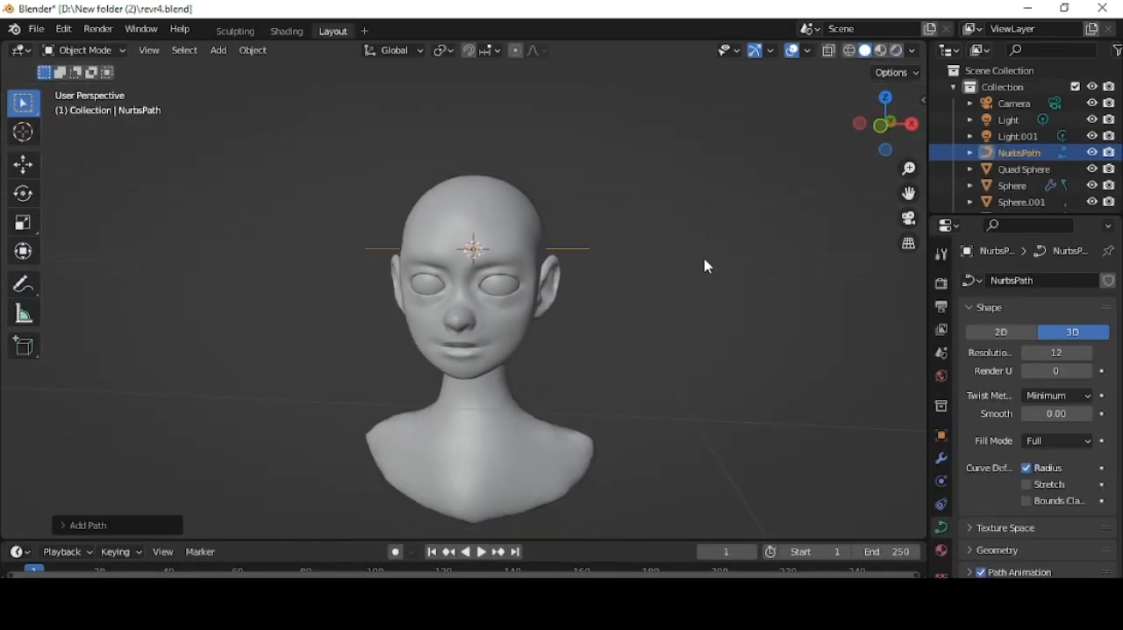
key("g")
key("z")
left_click(669, 159)
- In Edit Mode, move the path over the forehead in top view and rotate it to run front to back
key("Tab")
middle_click_drag(817, 140, 773, 160)
left_click(884, 100)
key("g")
left_click(613, 377)
key("r")
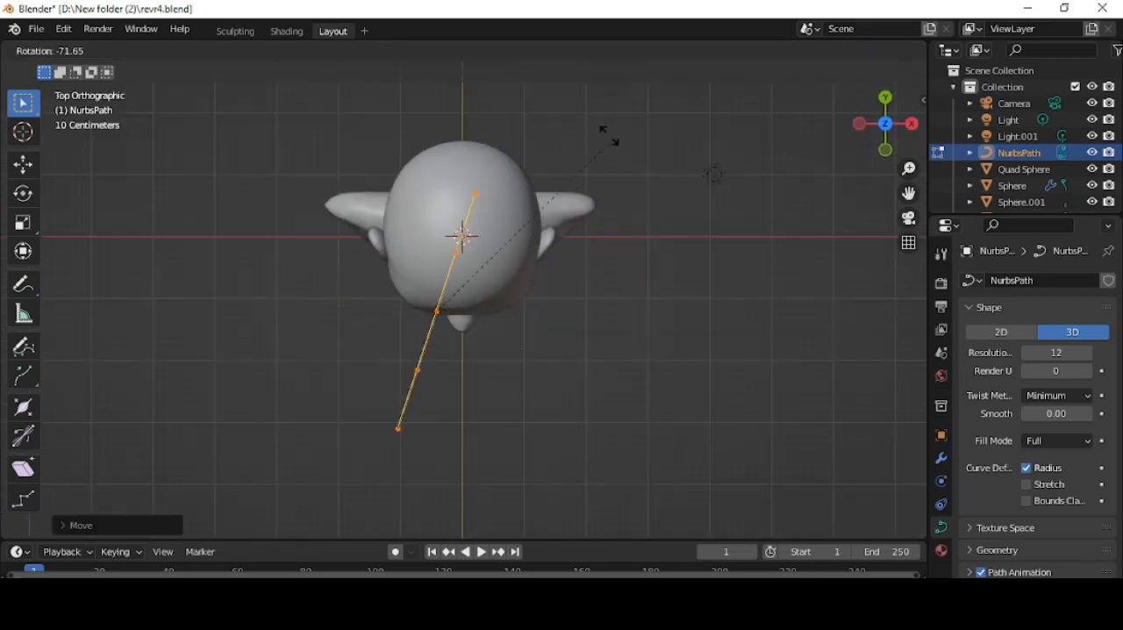
left_click(555, 123)
- Give the path a custom Profile bevel with 0.01 m depth and thicken it with Shrink/Fatten
left_click(998, 551)
scroll(1025, 507, "down", 5)
middle_click_drag(470, 436, 544, 250)
key("alt+s")
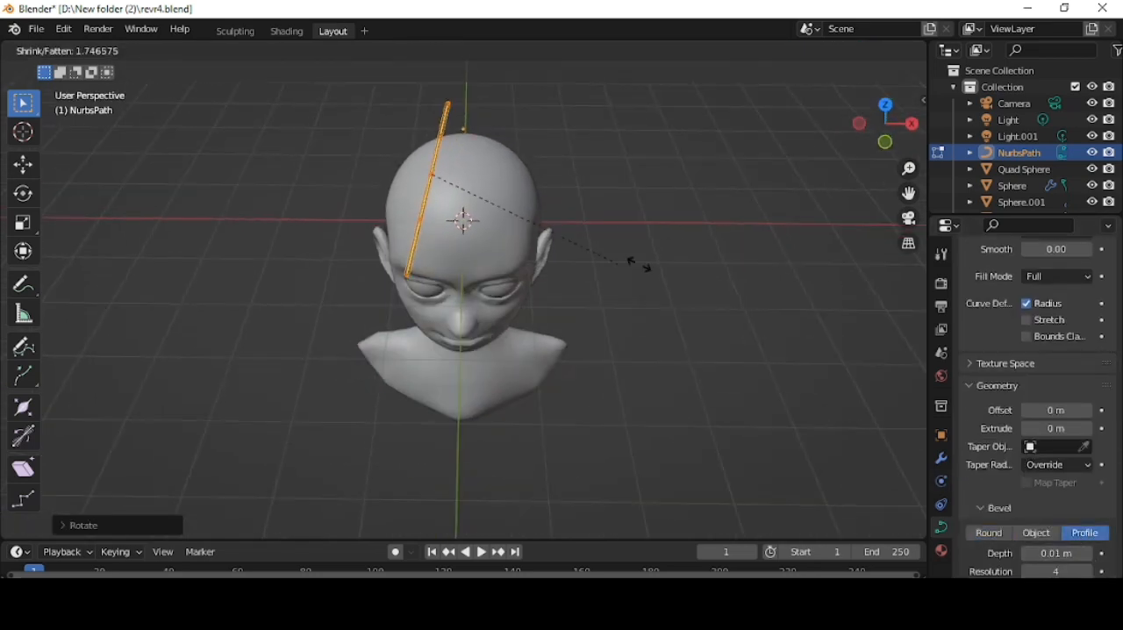
left_click(372, 390)
scroll(1027, 432, "down", 5)
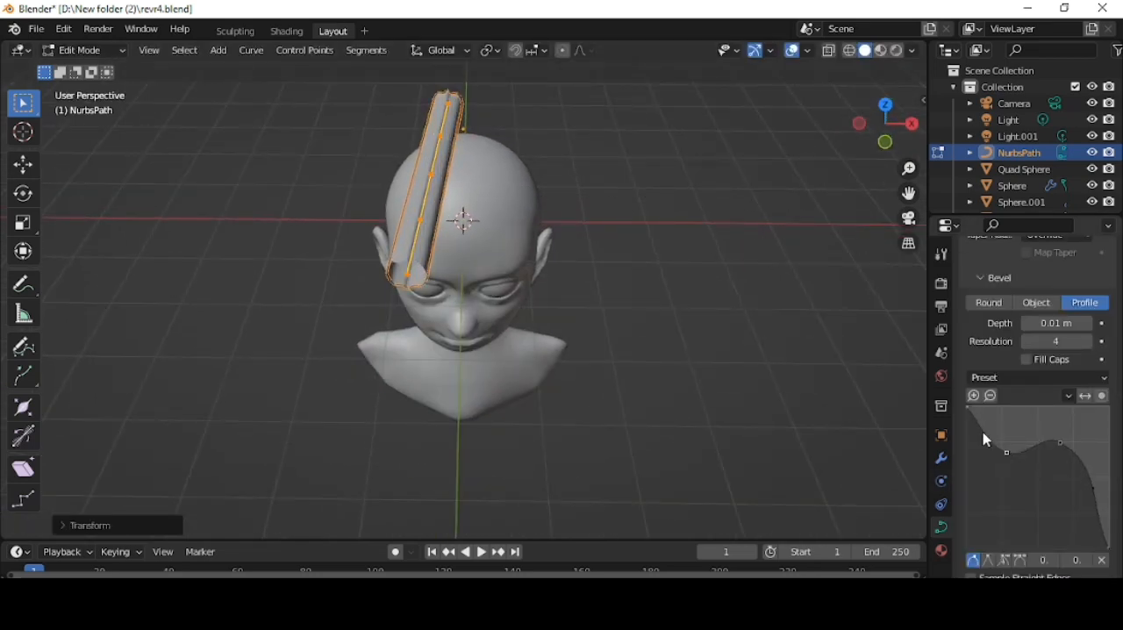
- Position the path in front of the forehead in the right side view and taper both of its ends to points
left_click(913, 124)
key("g")
left_click(619, 203)
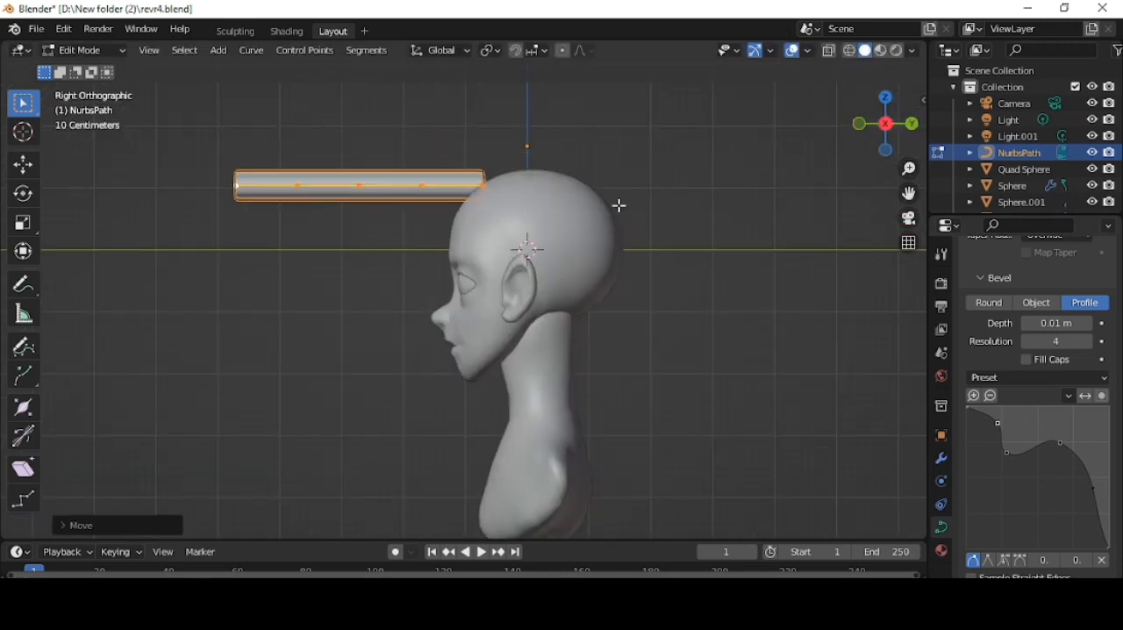
key("alt+s")
left_click(477, 182)
left_click(236, 185)
key("alt+s")
left_click(250, 187)
key("a")
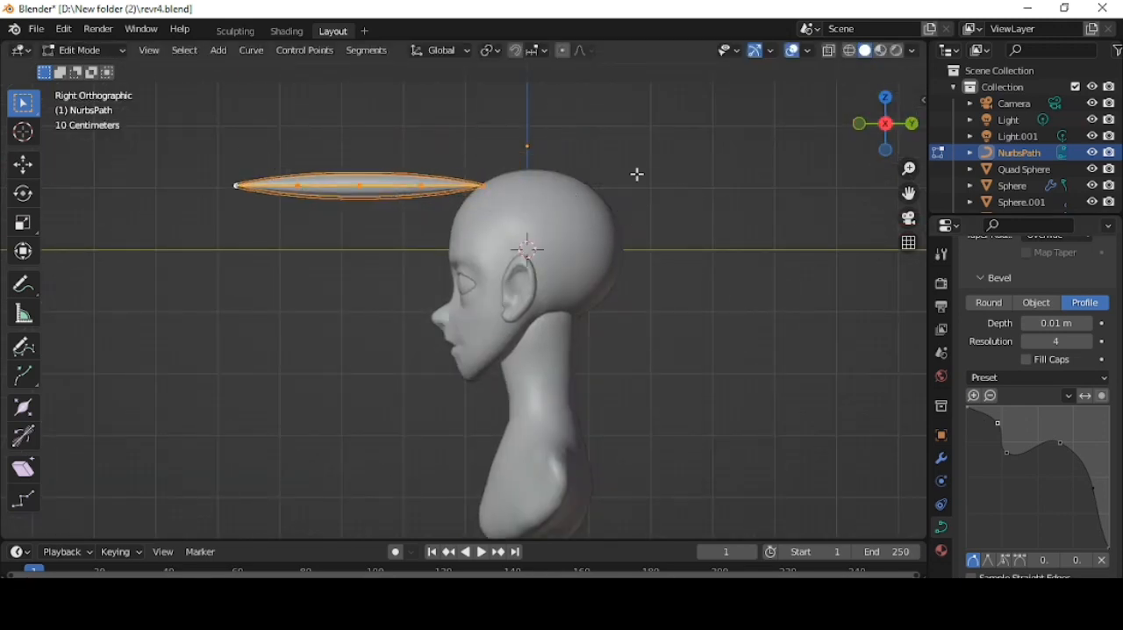
- Scale down the tapered strand, place it on the head and bend its control points over the forehead
key("s")
left_click(478, 185)
key("g")
left_click(517, 203)
middle_click_drag(517, 203, 696, 193)
key("g")
left_click(519, 296)
left_click(525, 164)
key("g")
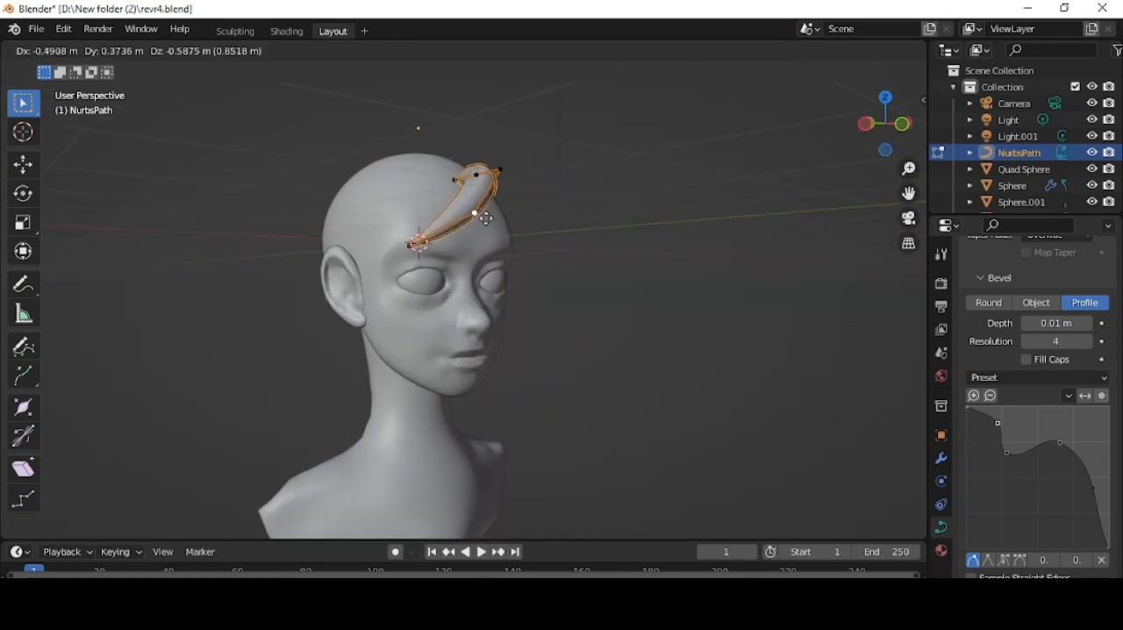
left_click(472, 215)
- Move the strand's remaining control points so it wraps around the forehead towards the brow
middle_click_drag(472, 215, 458, 344)
left_click(361, 248)
key("g")
left_click(437, 280)
left_click(410, 173)
key("g")
left_click(444, 198)
left_click(384, 229)
key("g")
left_click(407, 231)
left_click(466, 182)
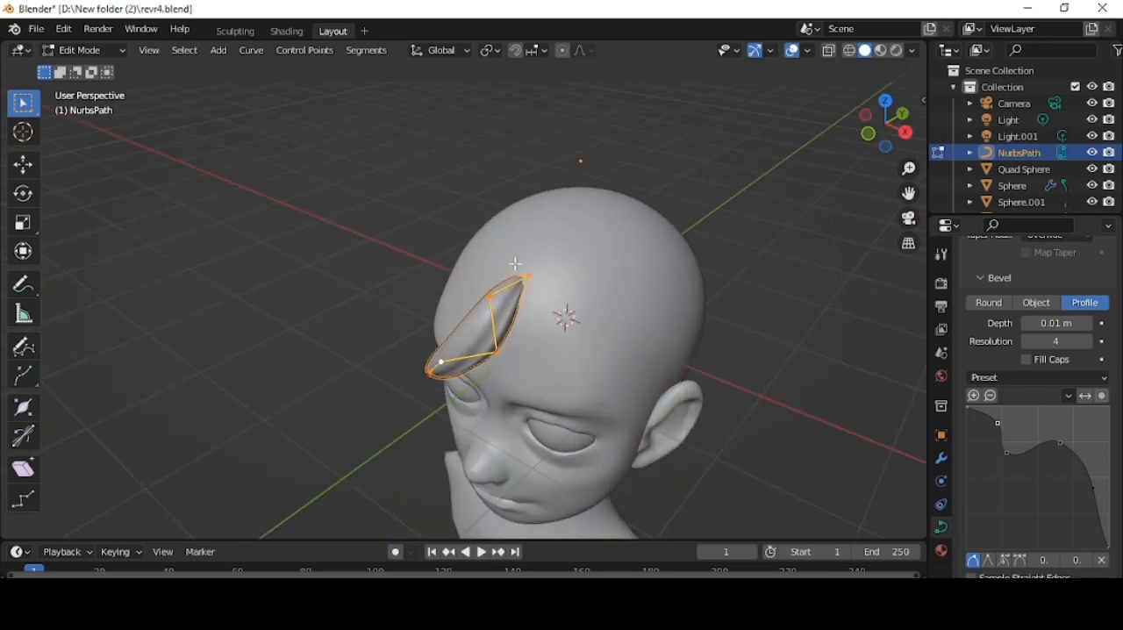
- Extend the strand's root point back along Y and up along Z towards the crown
left_click(524, 271)
key("g")
key("y")
left_click(552, 264)
key("g")
key("z")
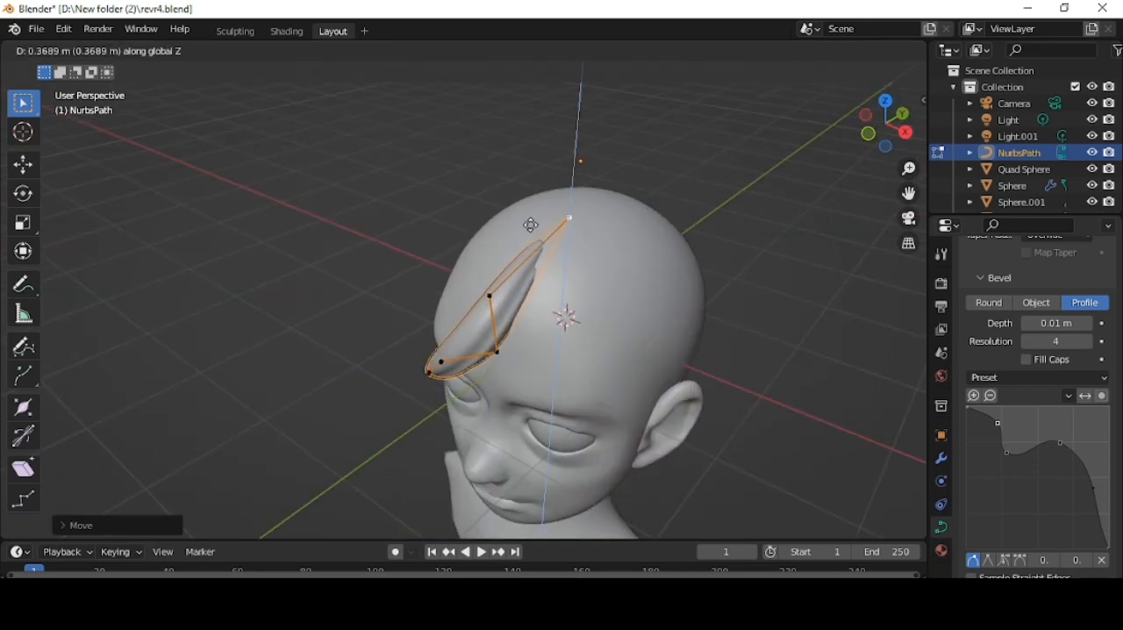
- Duplicate the whole strand and place the copy beside it on the ear side
key("a")
middle_click_drag(474, 357, 485, 260)
left_click(581, 354)
left_click(650, 353)
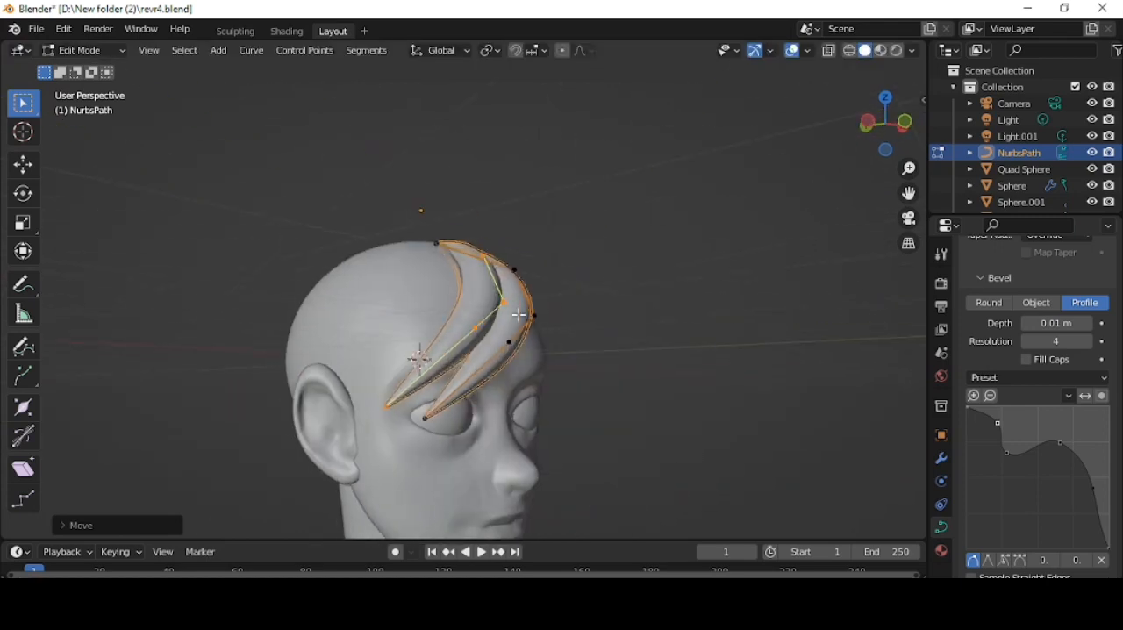
- Duplicate the second strand, place the third one closer to the ear and adjust its thickness
middle_click_drag(746, 359, 671, 351)
key("shift+d")
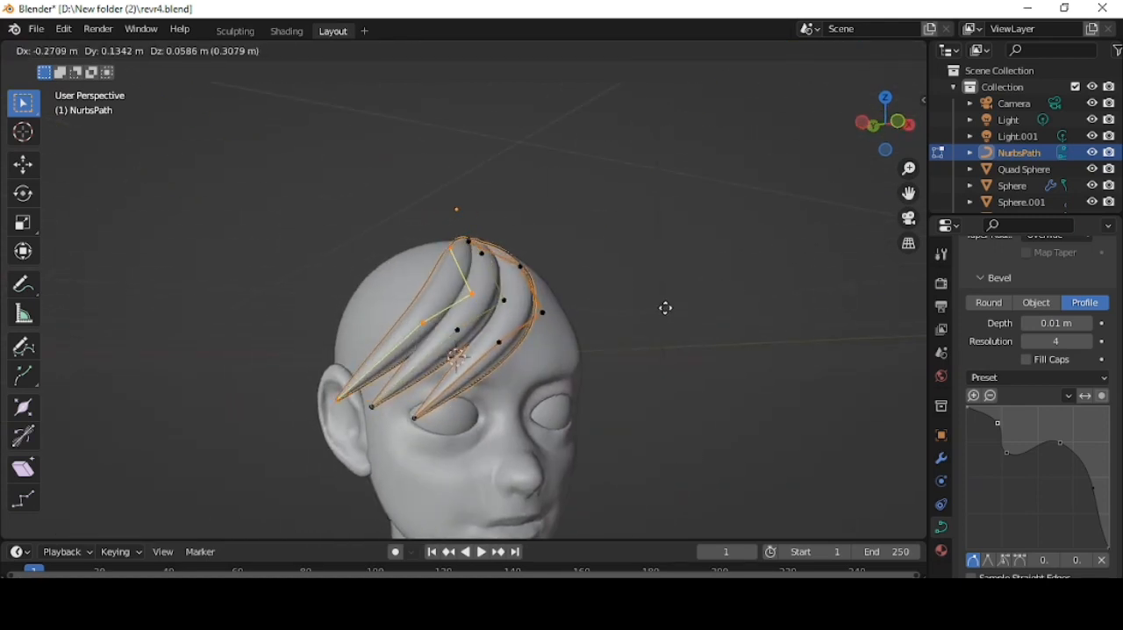
left_click(661, 311)
key("alt+s")
left_click(772, 315)
- Adjust the strand tips, stretching the third strand's tip down to the front of the ear
left_click(414, 417)
middle_click_drag(416, 417, 435, 453)
key("g")
left_click(656, 475)
key("g")
left_click(312, 459)
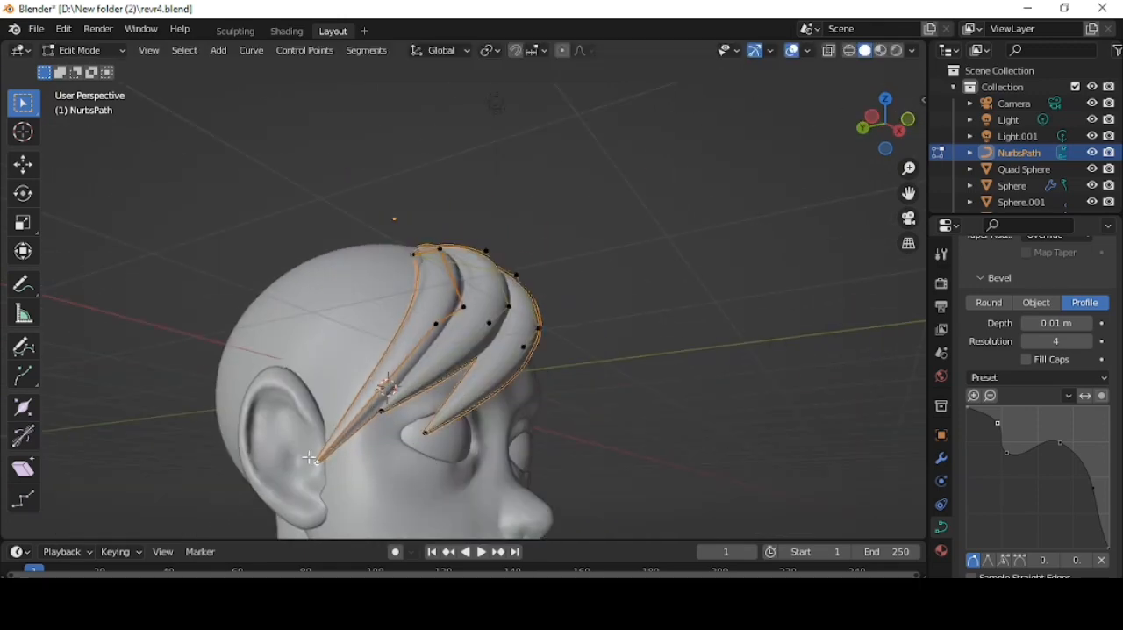
- Place a fourth strand beside the others and pull its tip down onto the cheek in front of the ear
scroll(597, 325, "down", 2)
key("g")
middle_click_drag(597, 326, 533, 461)
left_click(509, 316)
key("g")
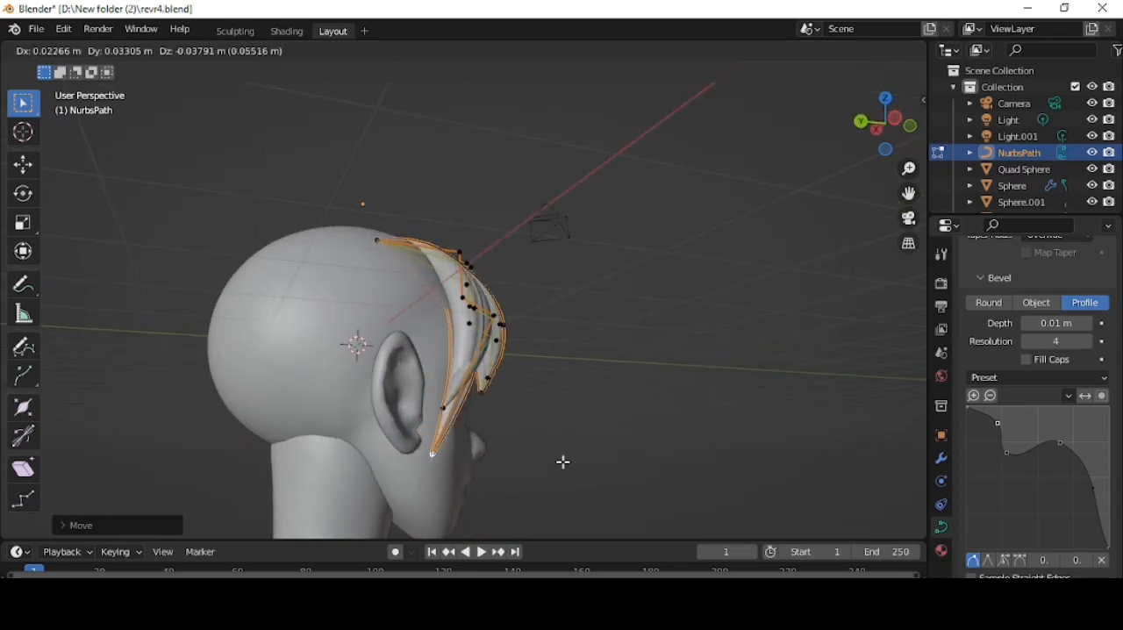
left_click(563, 462)
- Move the fourth strand's middle control points so it follows the temple and curves down past the ear
left_click(493, 316)
key("g")
left_click(443, 321)
middle_click_drag(625, 346, 597, 357)
left_click(440, 305)
key("g")
left_click(405, 308)
left_click(378, 329)
key("g")
left_click(392, 386)
- Adjust the fourth strand's upper control point and duplicate the linked strand at the temple
scroll(597, 356, "up", 2)
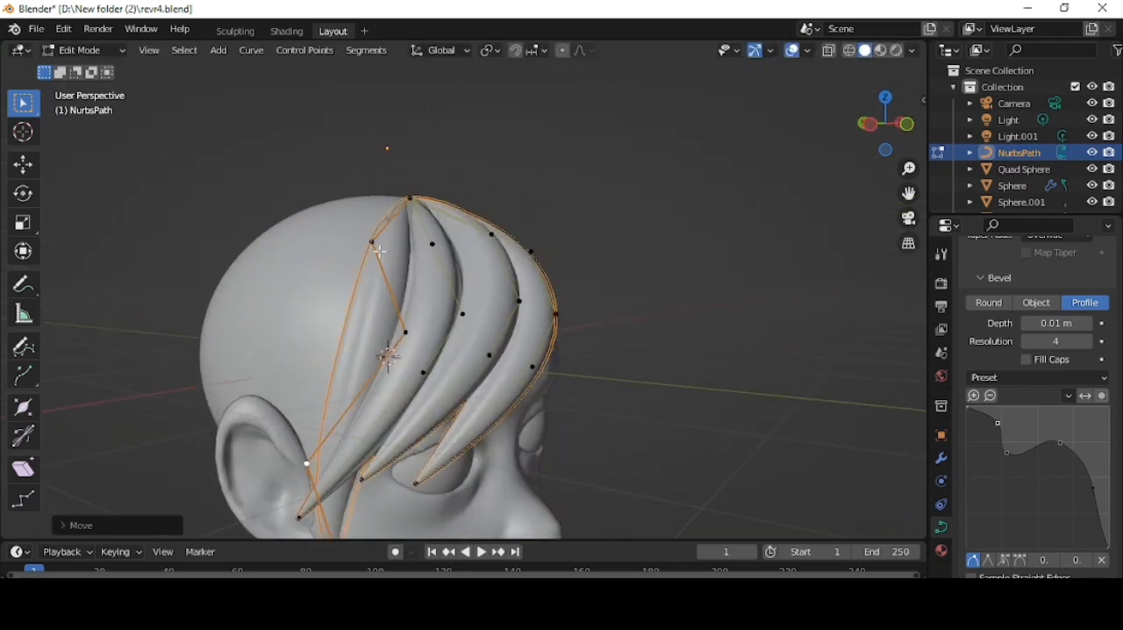
left_click(375, 242)
scroll(439, 253, "down", 3)
key("l")
key("shift+d")
left_click(417, 227)
- Shift the duplicated temple strand's tip and middle control points back so it runs along the front edge of the right ear
middle_click_drag(518, 348, 549, 362)
key("g")
left_click(496, 327)
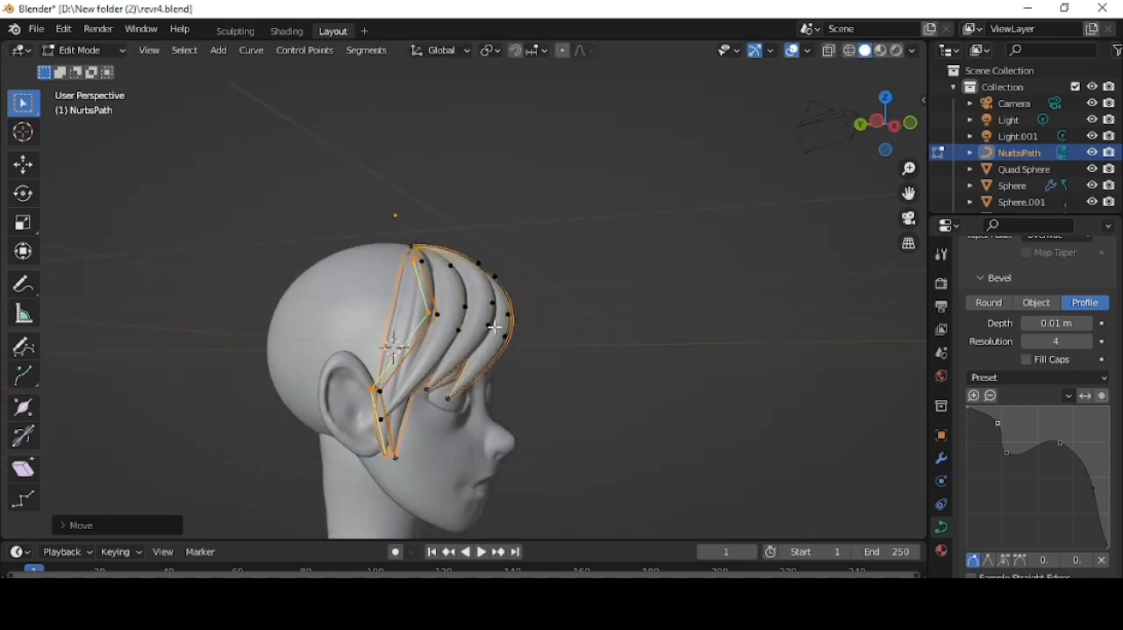
left_click(486, 291)
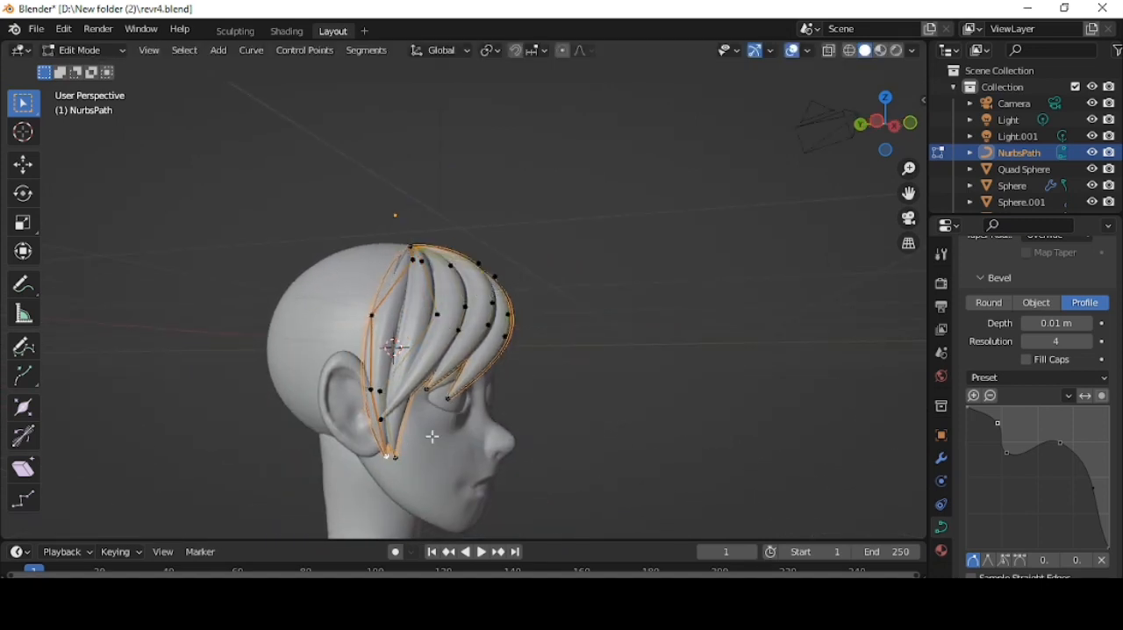
middle_click_drag(430, 436, 489, 418)
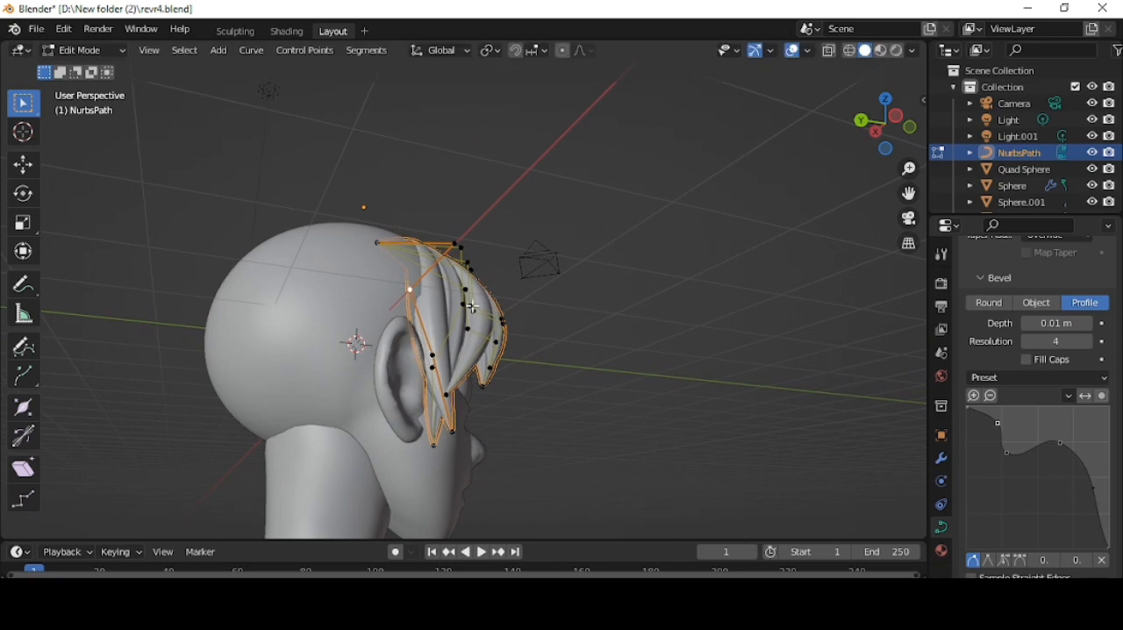
key("g")
left_click(547, 281)
- Rotate and position a copied fringe strand so it falls over the middle of the forehead
middle_click_drag(547, 281, 505, 339)
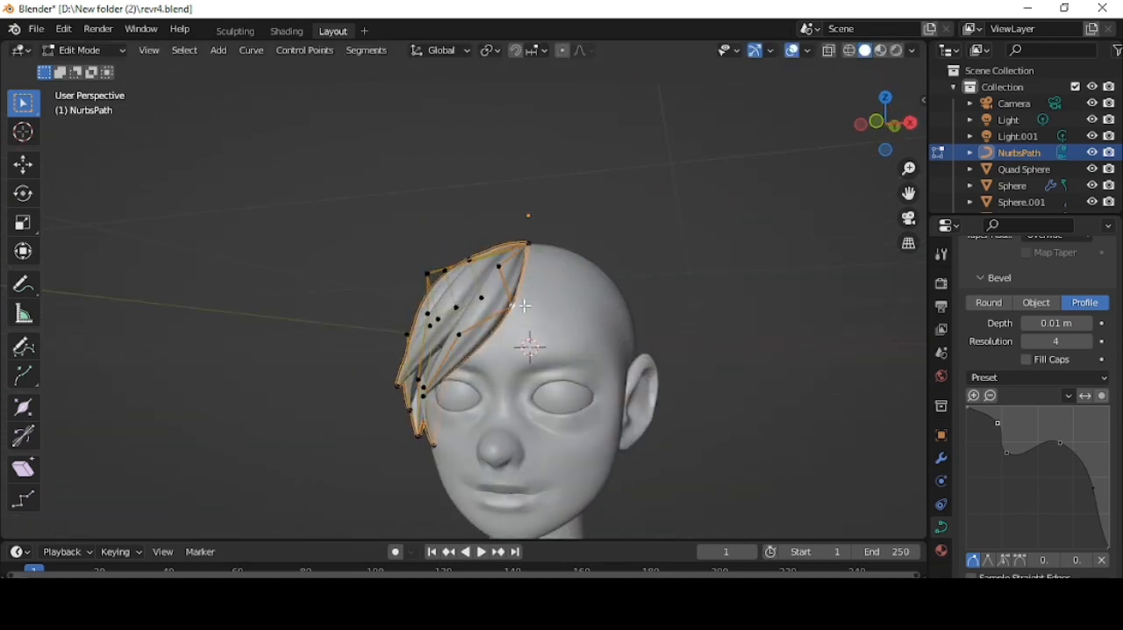
left_click(896, 125)
key("s")
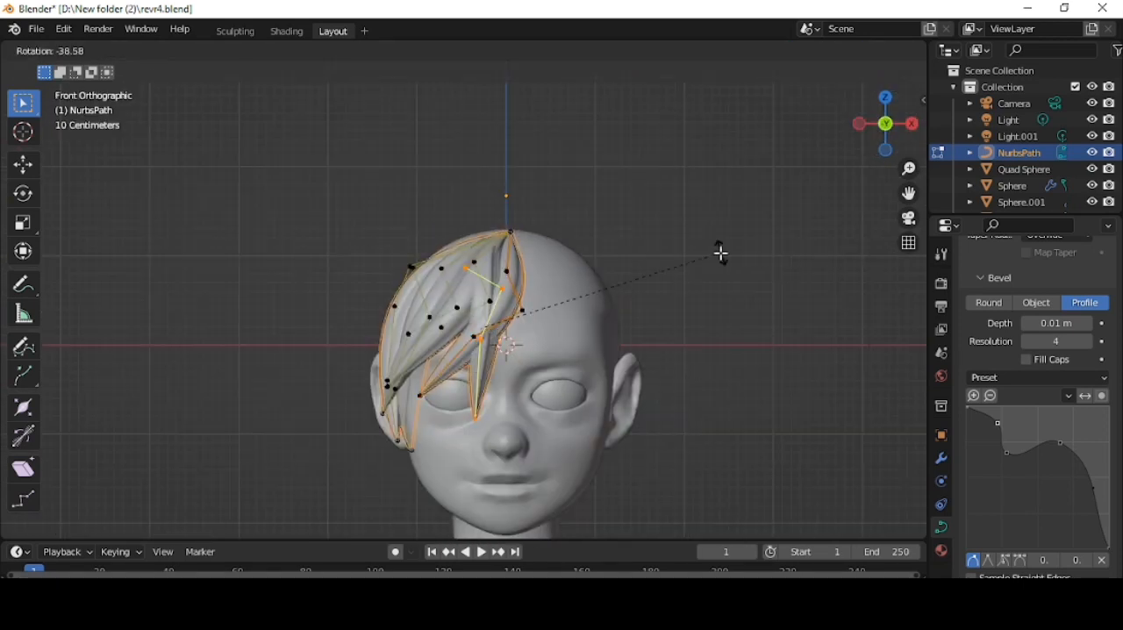
key("x")
left_click(560, 318)
left_click(607, 313)
middle_click_drag(590, 307, 492, 309)
key("s")
left_click(702, 330)
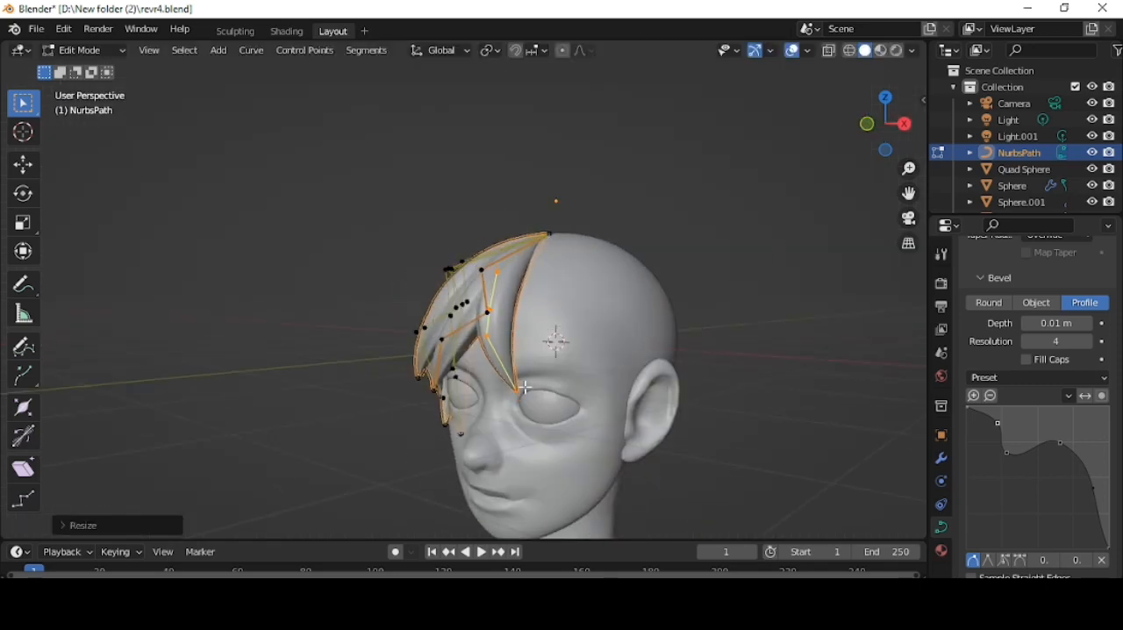
- Place another fringe strand beside the middle one and pull its tip out above the left eye
middle_click_drag(583, 327, 651, 351)
key("g")
left_click(597, 348)
middle_click_drag(544, 349, 601, 351)
left_click(562, 382)
key("g")
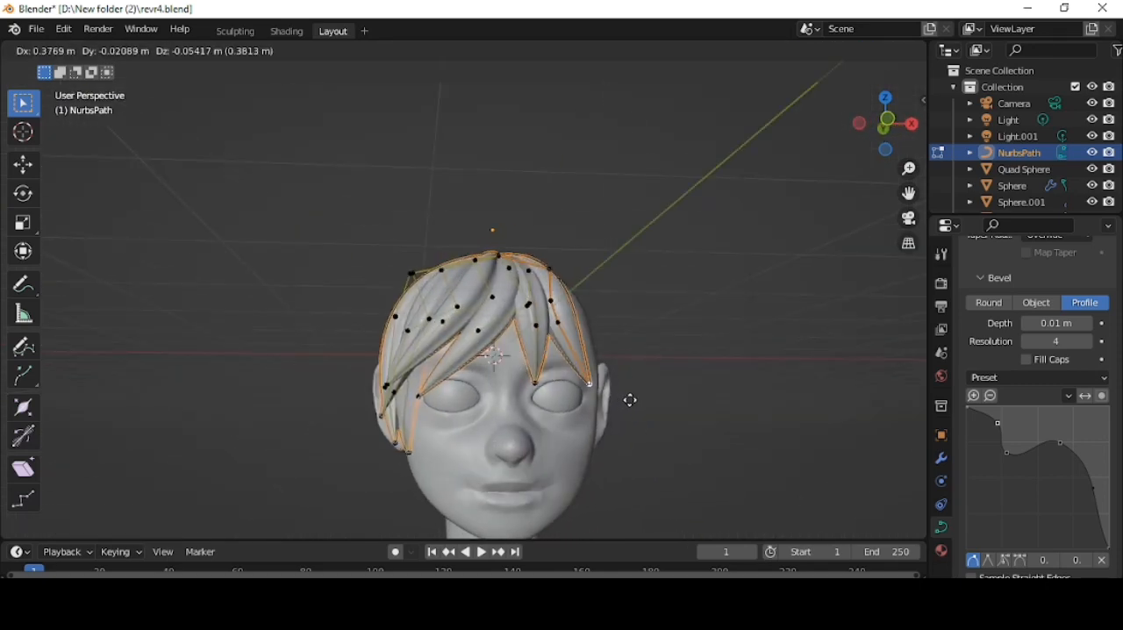
left_click(630, 400)
- Reposition the middle control point of the strand above the left eye and duplicate that strand in place
middle_click_drag(626, 395, 524, 355)
key("g")
left_click(523, 330)
left_click(569, 395)
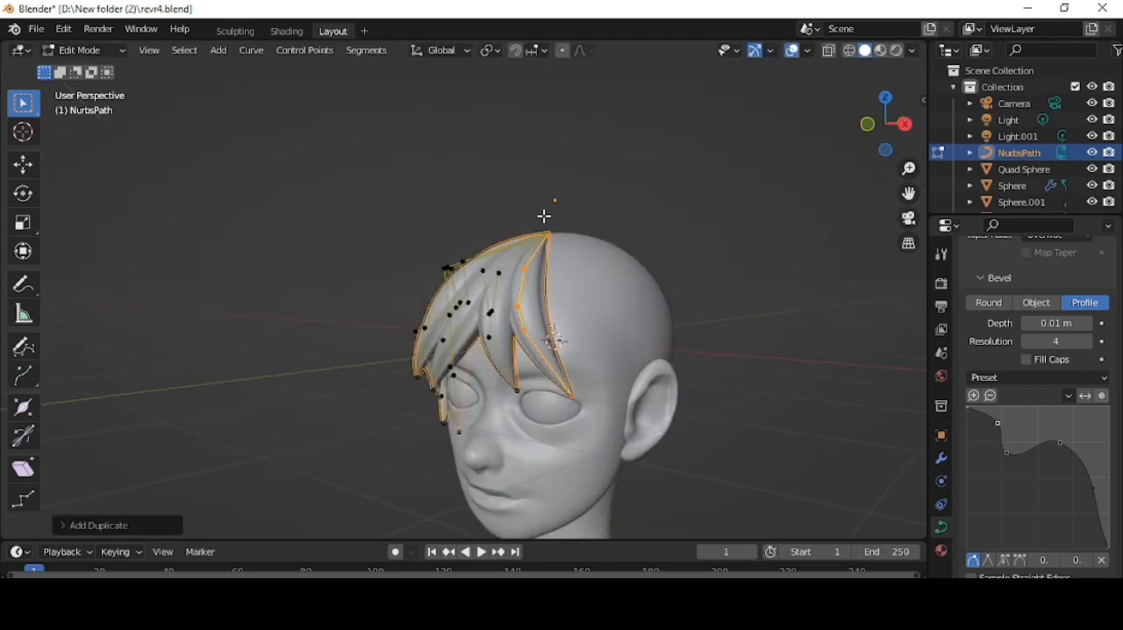
- Move the duplicated fringe strand across the forehead toward the outer side of the left eye
key("g")
left_click(590, 343)
middle_click_drag(590, 343, 635, 332)
left_click(676, 339)
- Duplicate the outer fringe strand again and fit the copy against the left temple
key("shift+d")
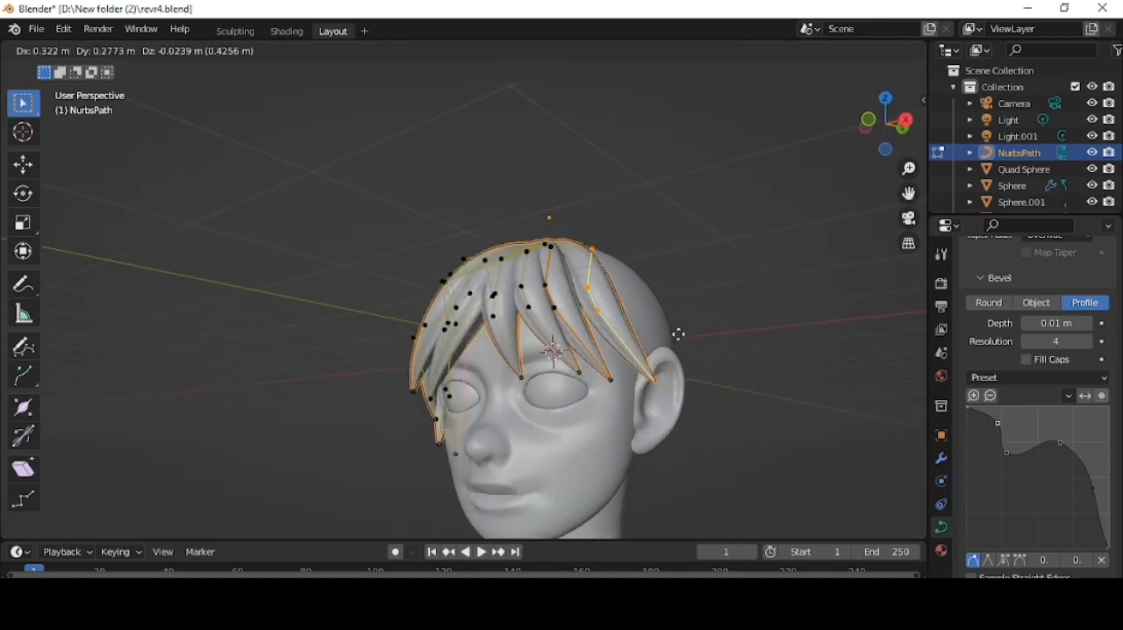
middle_click_drag(676, 387, 755, 384)
left_click(633, 422)
middle_click_drag(634, 422, 550, 293)
left_click(656, 380)
middle_click_drag(656, 380, 692, 404)
key("g")
key("x")
left_click(627, 377)
- Shape the outermost left strand, pulling its tip down in front of the left ear
key("g")
left_click(672, 415)
left_click(640, 479)
key("g")
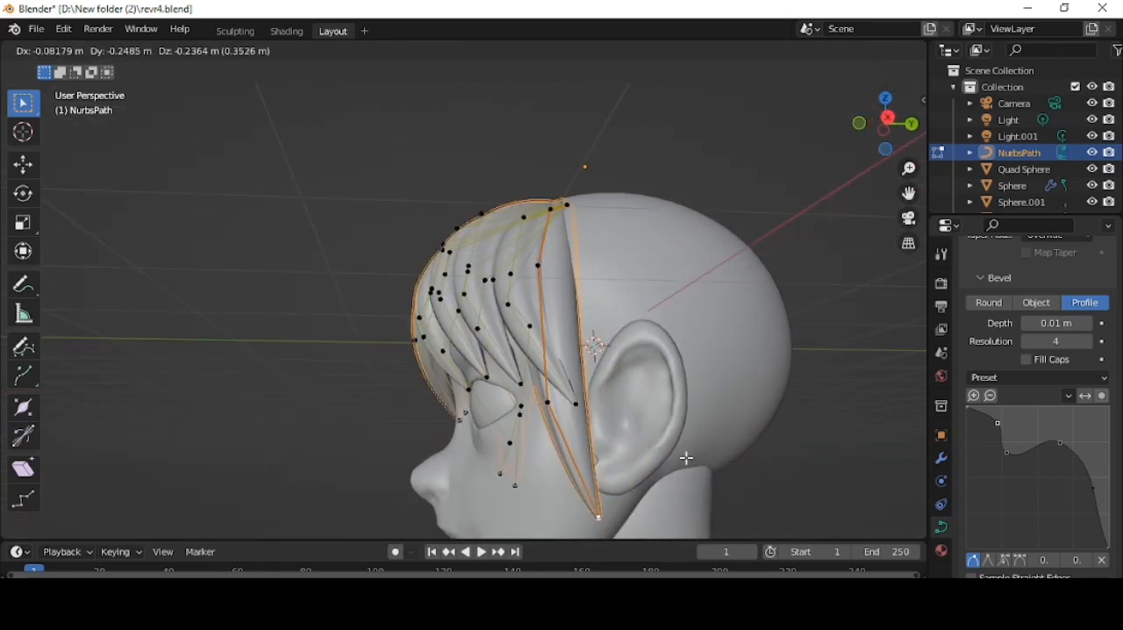
left_click(685, 456)
scroll(684, 457, "down", 4)
middle_click_drag(684, 456, 604, 428)
key("g")
left_click(599, 408)
- Align the tip of the left temple strand with the side of the face from the front
left_click(863, 120)
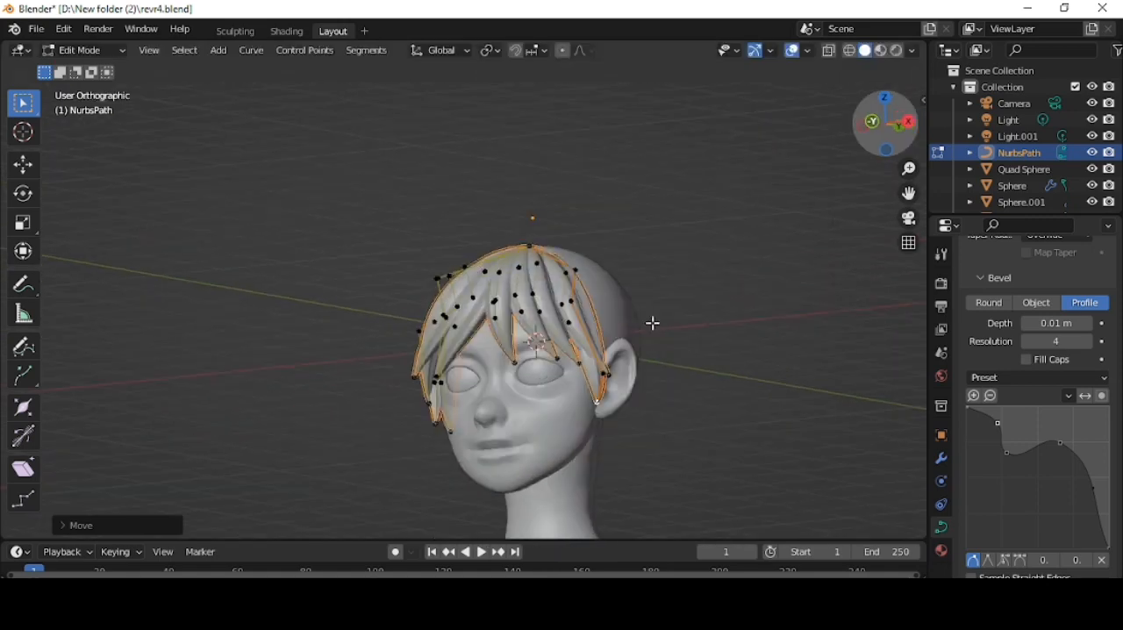
scroll(659, 424, "up", 2)
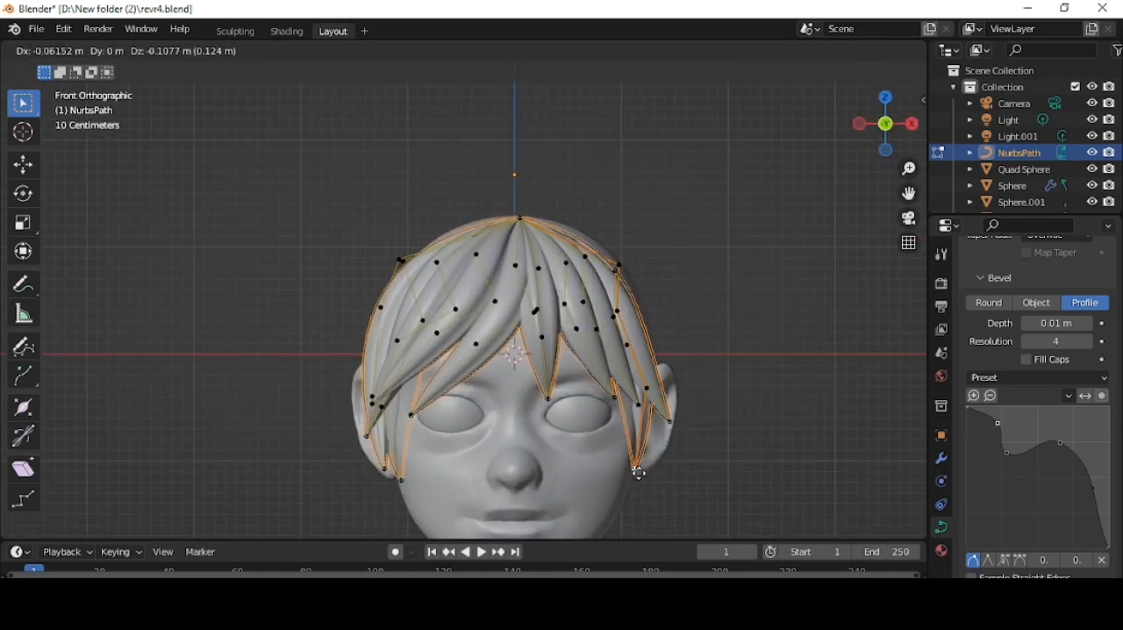
left_click(638, 473)
key("g")
left_click(643, 474)
middle_click_drag(643, 475, 546, 368)
- Move the left temple strand's middle and upper control points so it follows the head in front of the ear
scroll(524, 399, "down", 3)
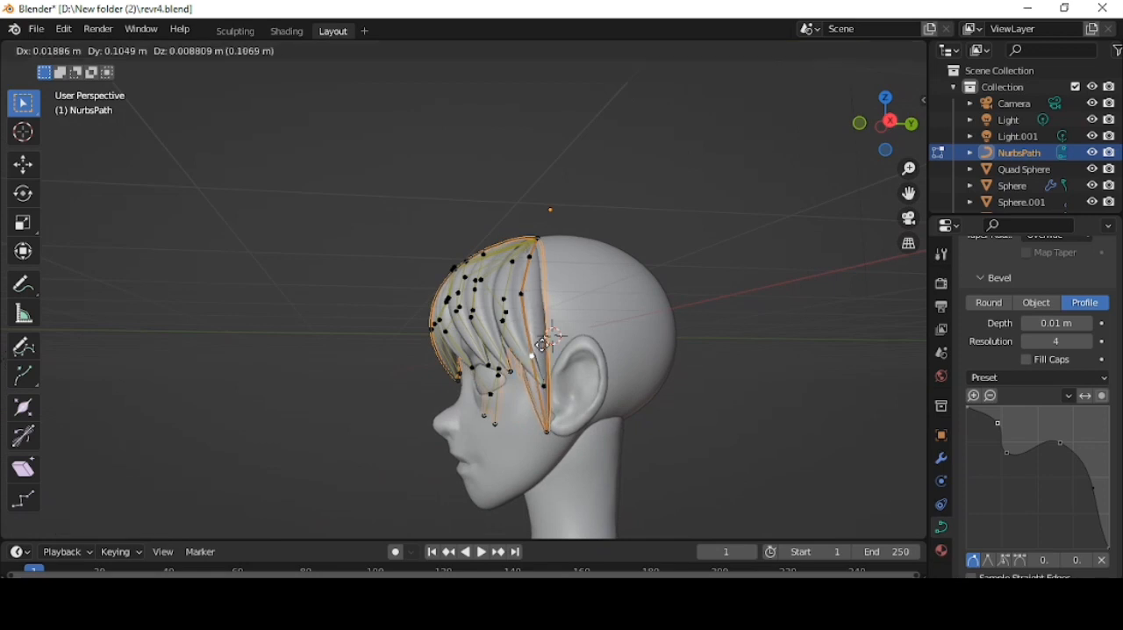
key("g")
middle_click_drag(560, 323, 675, 400)
left_click(590, 288)
key("g")
left_click(560, 265)
- Duplicate the linked left temple strand and move its tip and lower control point back over the ear
key("l")
key("shift+d")
key("g")
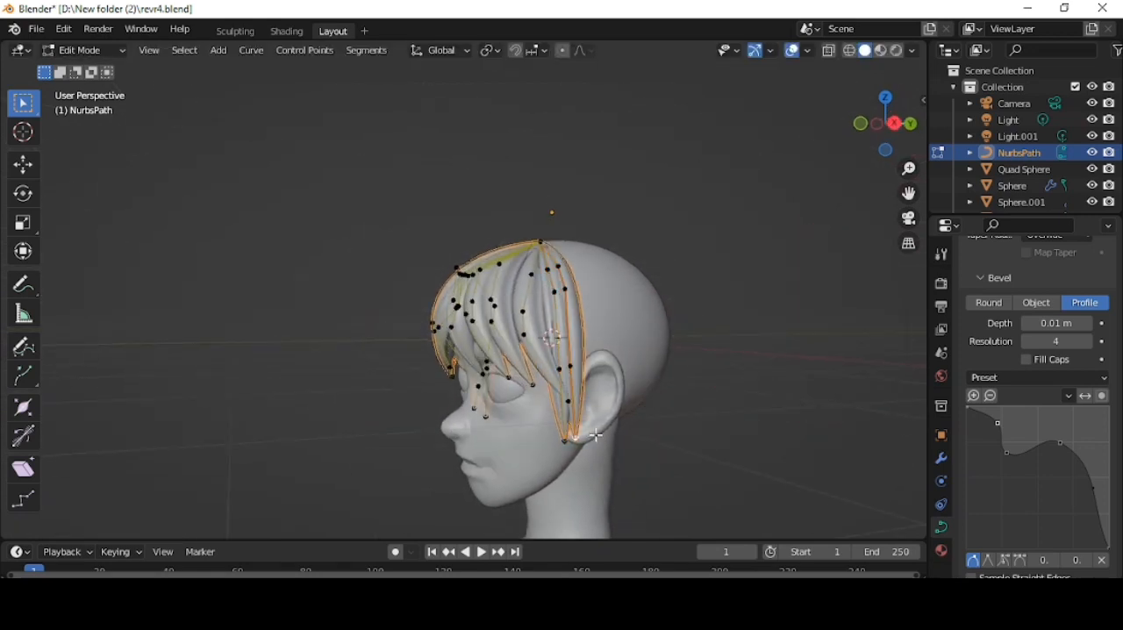
middle_click_drag(596, 434, 589, 368)
key("g")
left_click(639, 396)
left_click(598, 362)
key("g")
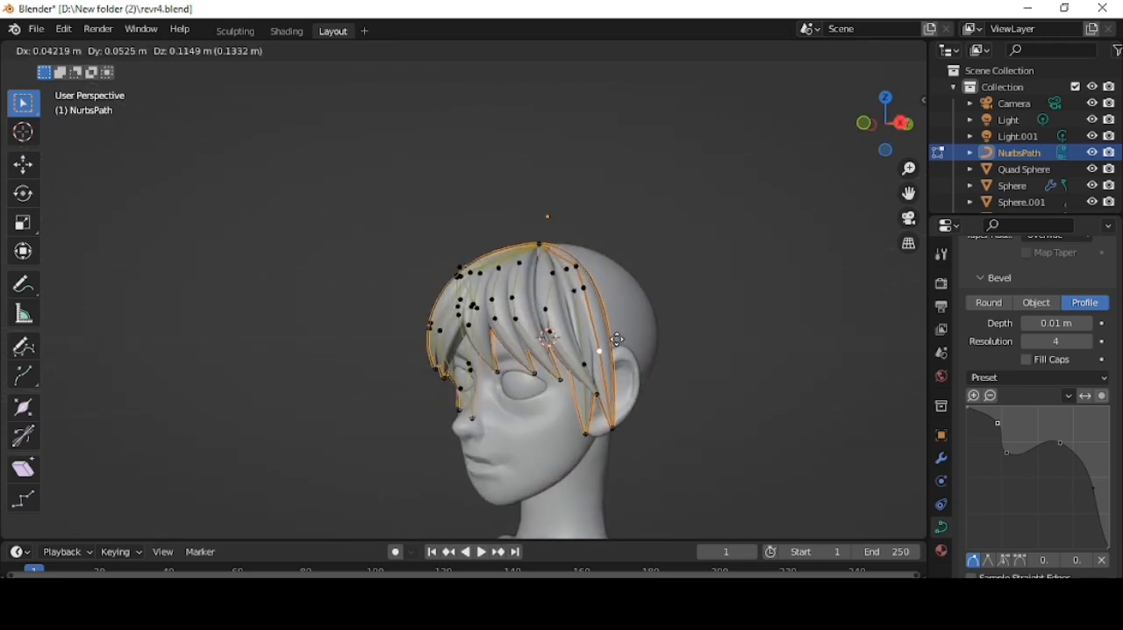
left_click(618, 340)
- Move the next strand copy back onto the left ear, enlarge it slightly and adjust its radius
middle_click_drag(782, 358, 458, 434)
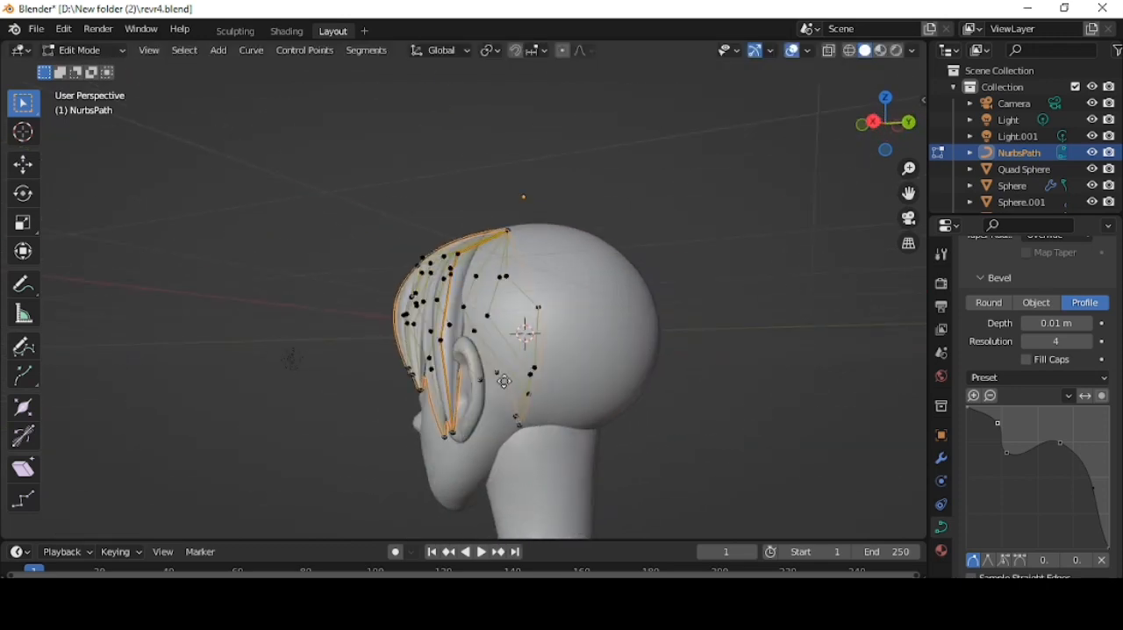
key("g")
left_click(608, 365)
key("s")
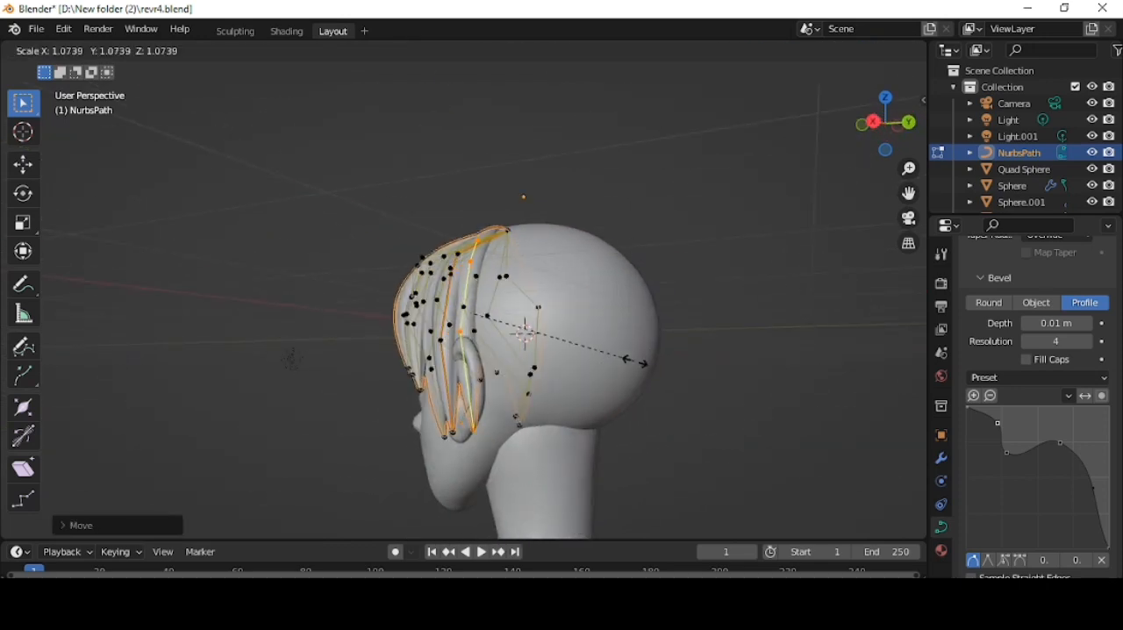
left_click(649, 365)
key("alt+s")
left_click(670, 365)
- Reposition the enlarged strand, pull its tip down behind the left ear to the neck and adjust a control point
key("g")
left_click(609, 345)
left_click(486, 441)
key("g")
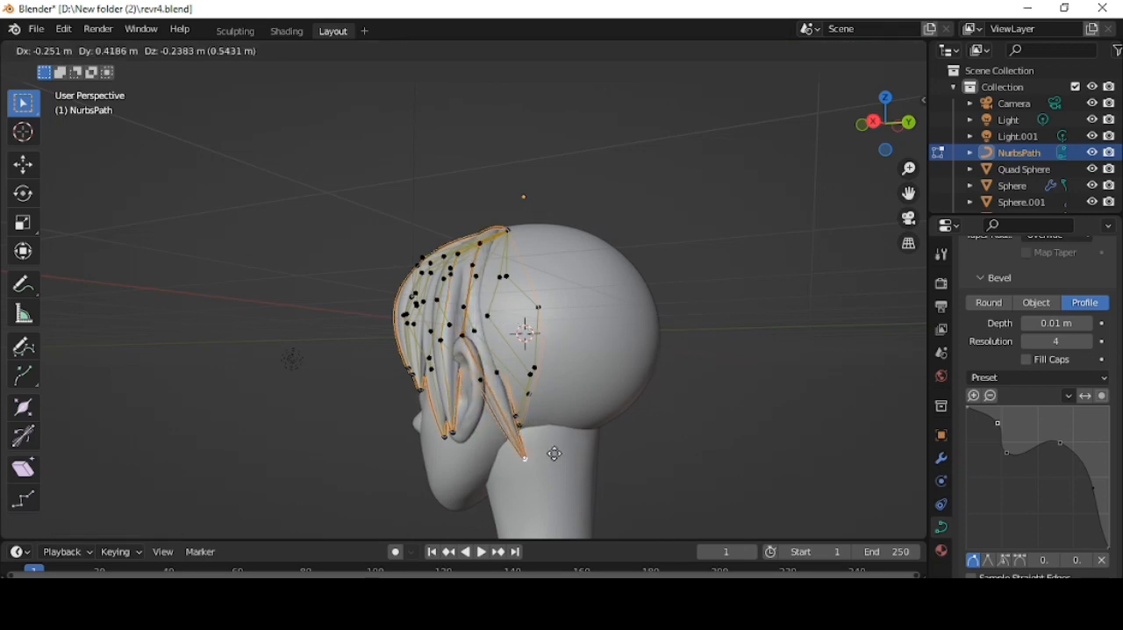
left_click(558, 444)
middle_click_drag(558, 443, 446, 397)
key("g")
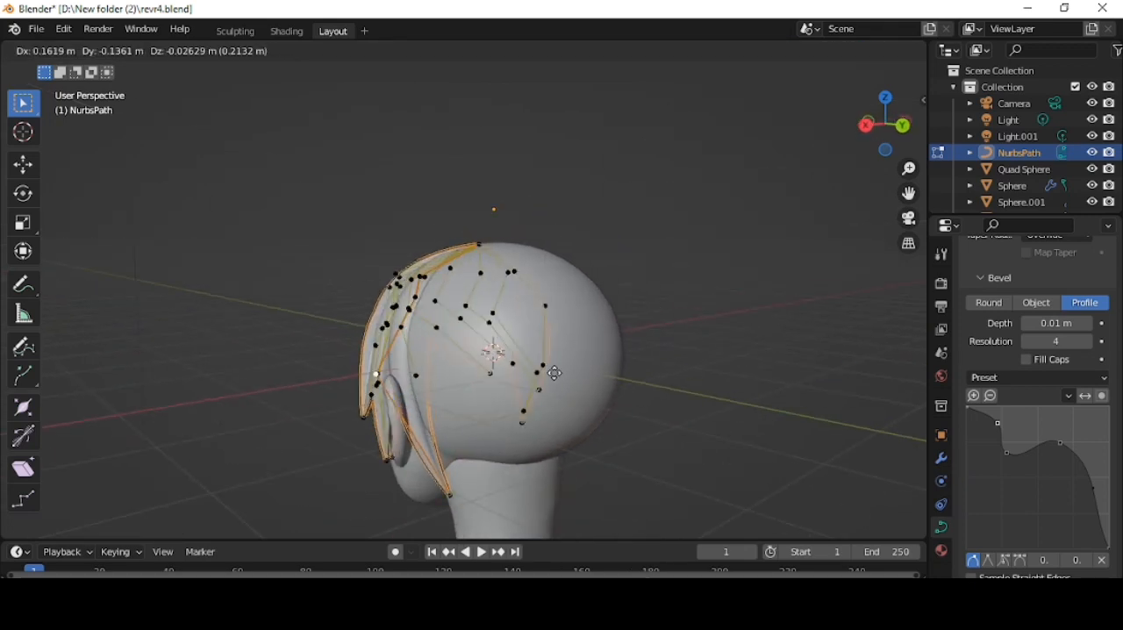
left_click(548, 372)
- Duplicate the strand behind the left ear and move the copy farther toward the back of the head
middle_click_drag(548, 371, 595, 230)
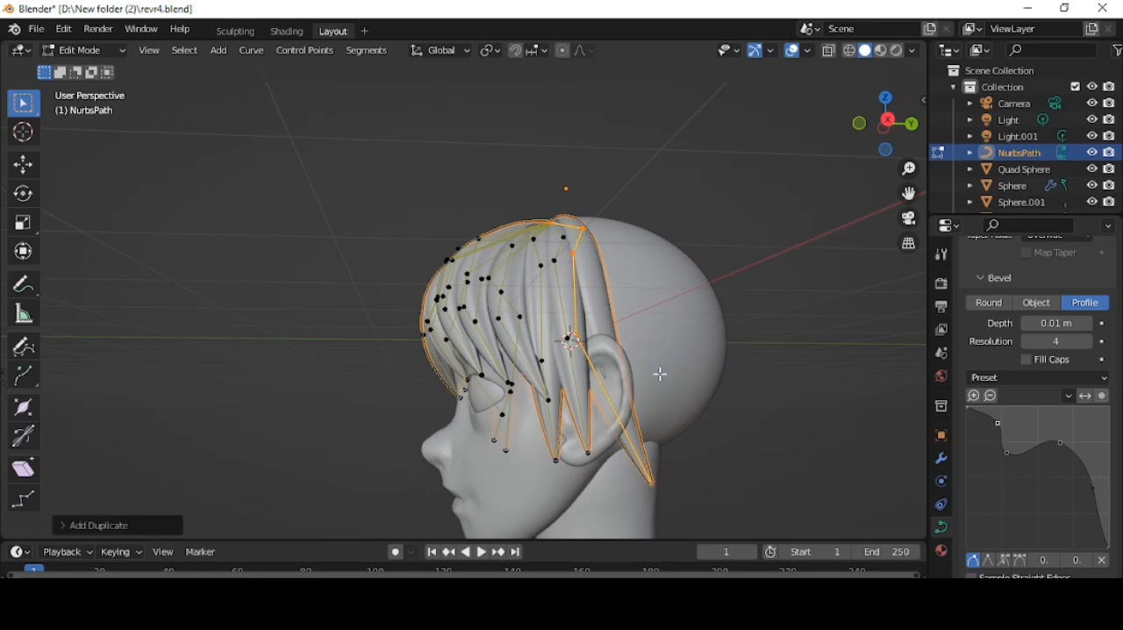
middle_click_drag(660, 374, 602, 391)
key("g")
left_click(573, 268)
left_click(553, 232, "shift")
scroll(594, 369, "down", 2)
key("g")
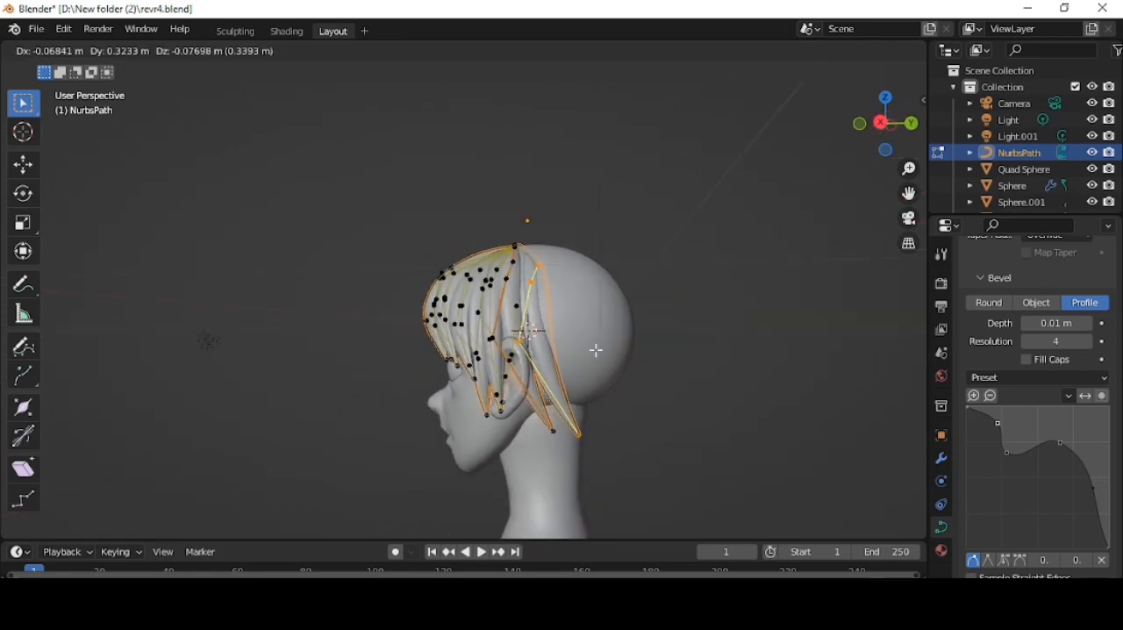
left_click(597, 351)
- Adjust the new rear strand's control points so it hugs the head behind the left ear
middle_click_drag(596, 351, 609, 409)
key("g")
left_click(596, 308)
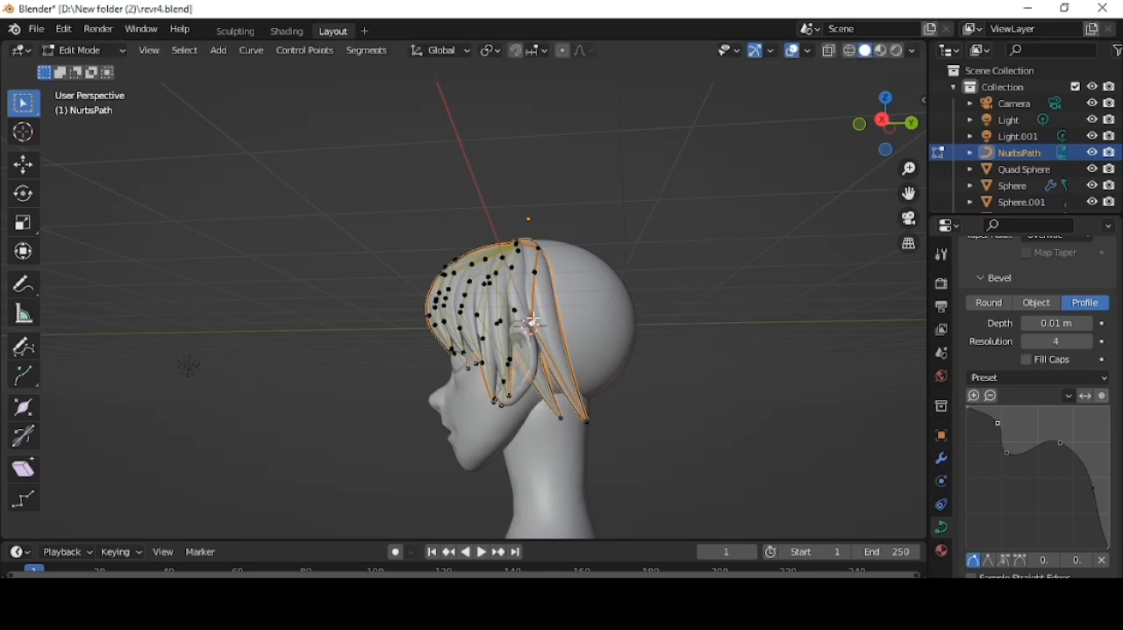
key("g")
left_click(592, 358)
middle_click_drag(592, 358, 532, 394)
left_click(528, 303)
key("g")
left_click(488, 318)
- Duplicate the rear strand once more and position the copy next to it toward the back of the head
key("shift+d")
left_click(597, 429)
key("g")
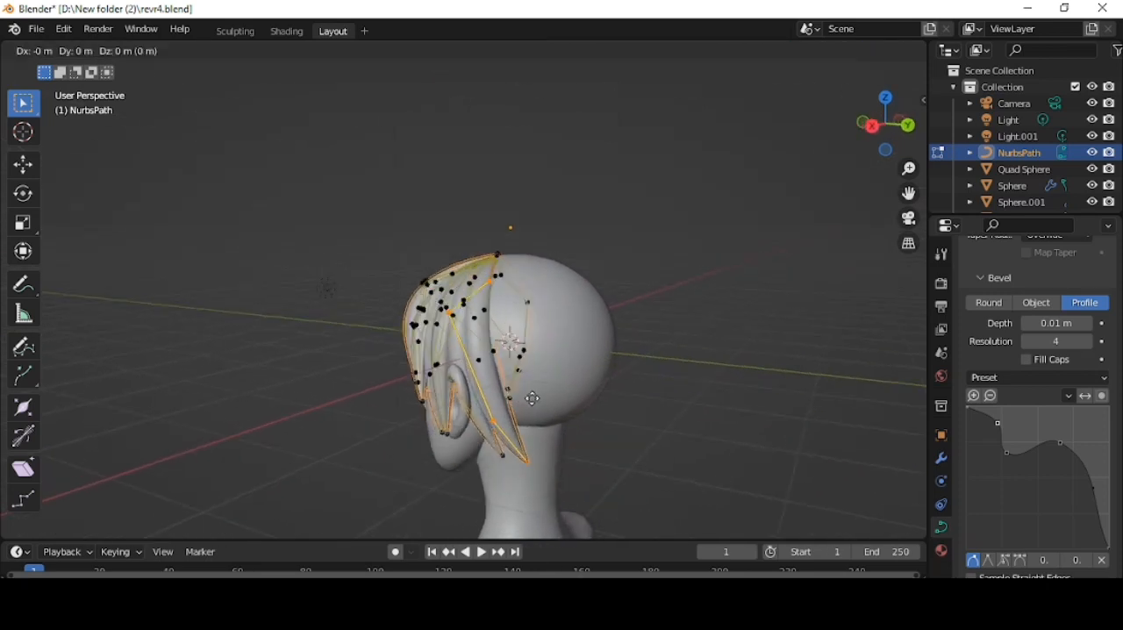
left_click(553, 382)
middle_click_drag(669, 359, 683, 374)
key("g")
key("x")
left_click(562, 370)
- Move the newest rear strand's two upper control points outward along the back of the head
middle_click_drag(562, 371, 709, 218)
left_click(709, 219)
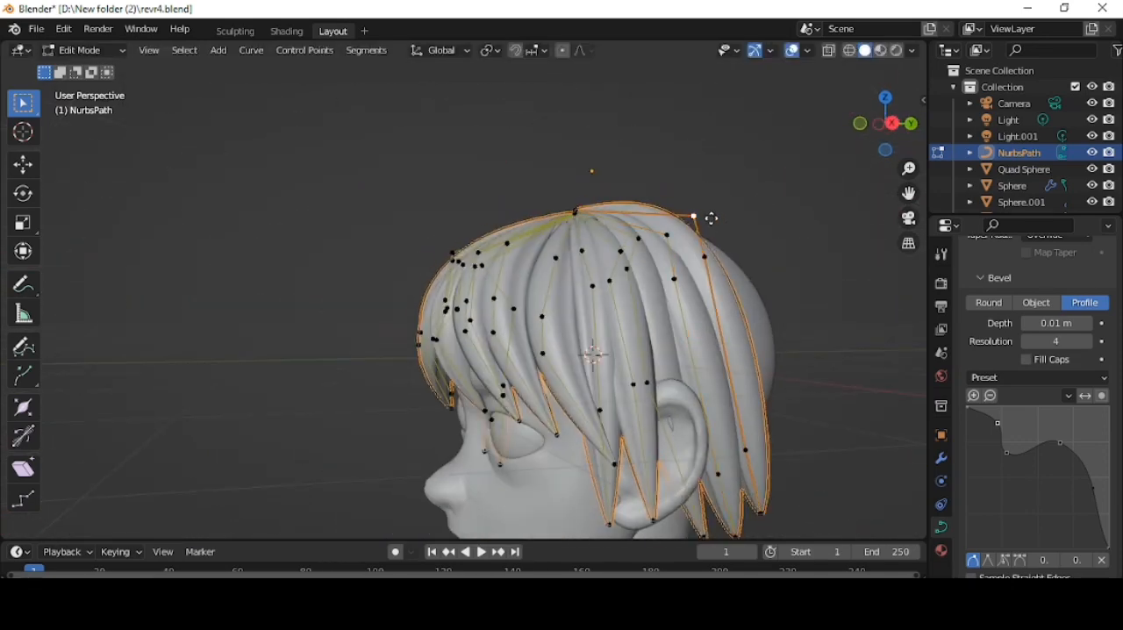
key("g")
left_click(752, 243)
left_click(711, 258)
key("g")
left_click(752, 282)
- Refine the rear strand's upper control points so it drapes closely over the skull
middle_click_drag(804, 297, 773, 304)
left_click(710, 243)
key("g")
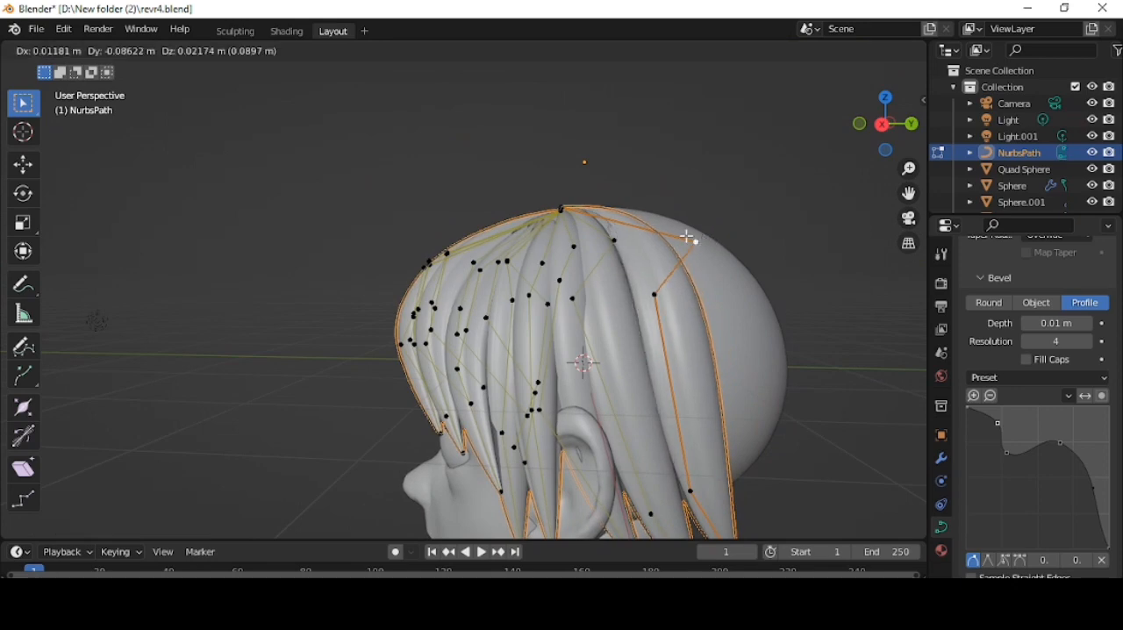
left_click(694, 239)
key("g")
left_click(624, 241)
- Duplicate the rearmost left strand and move the copy farther around the back of the head
scroll(616, 274, "down", 2)
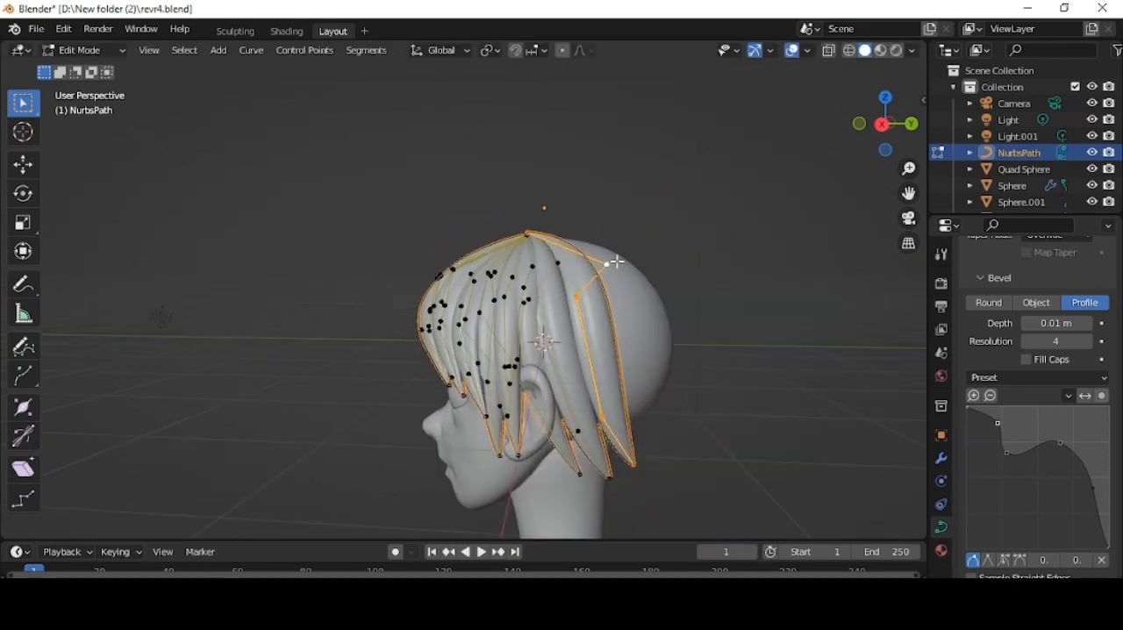
middle_click_drag(701, 336, 664, 377)
key("shift+d")
left_click(638, 354)
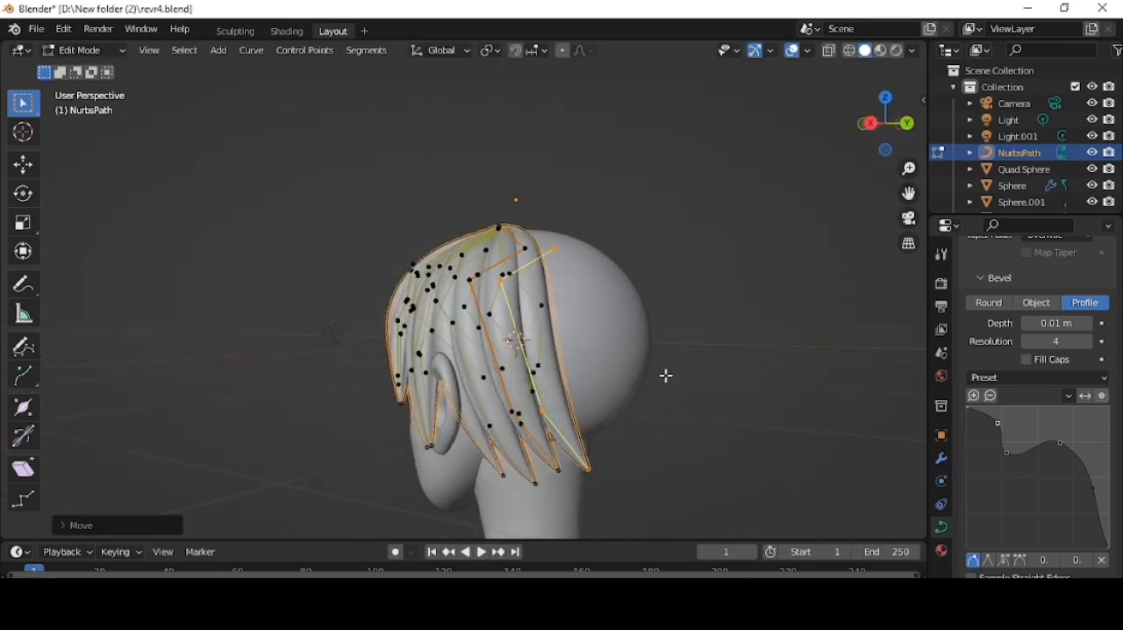
key("g")
left_click(709, 343)
- Scale the copied rear strand, change its radius and reposition it against the back of the head
key("s")
middle_click_drag(715, 340, 409, 369)
left_click(674, 347)
key("alt+s")
left_click(693, 349)
key("g")
left_click(708, 341)
- Shift the right temple strand copy's control points back so it passes over the right ear
scroll(409, 368, "down", 2)
middle_click_drag(544, 351, 420, 341)
scroll(419, 341, "up", 2)
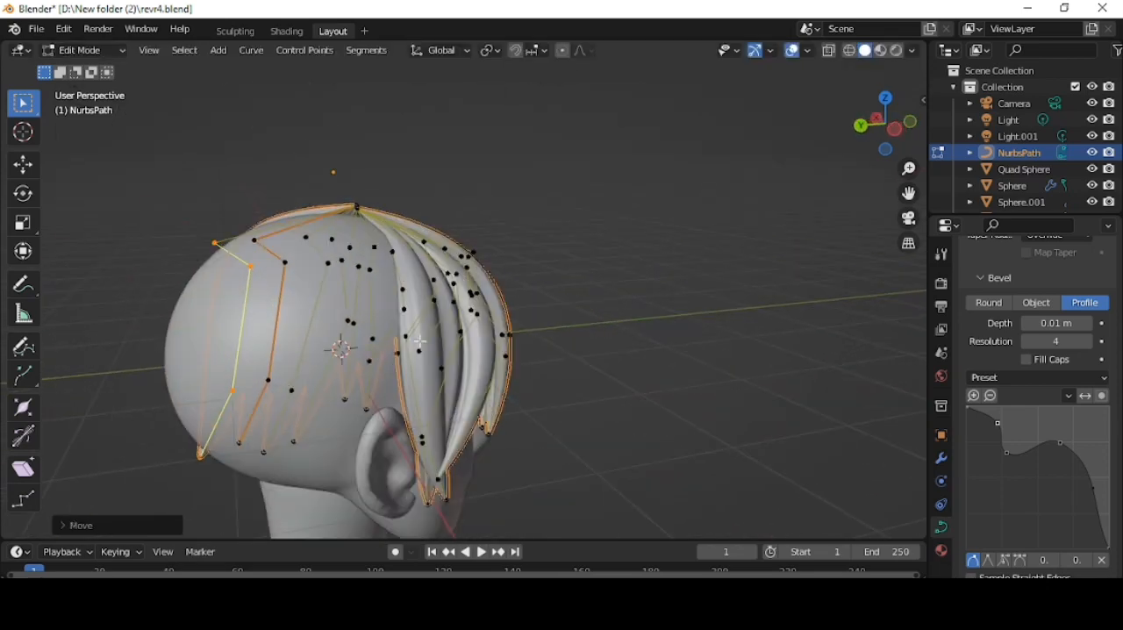
middle_click_drag(425, 434, 356, 288)
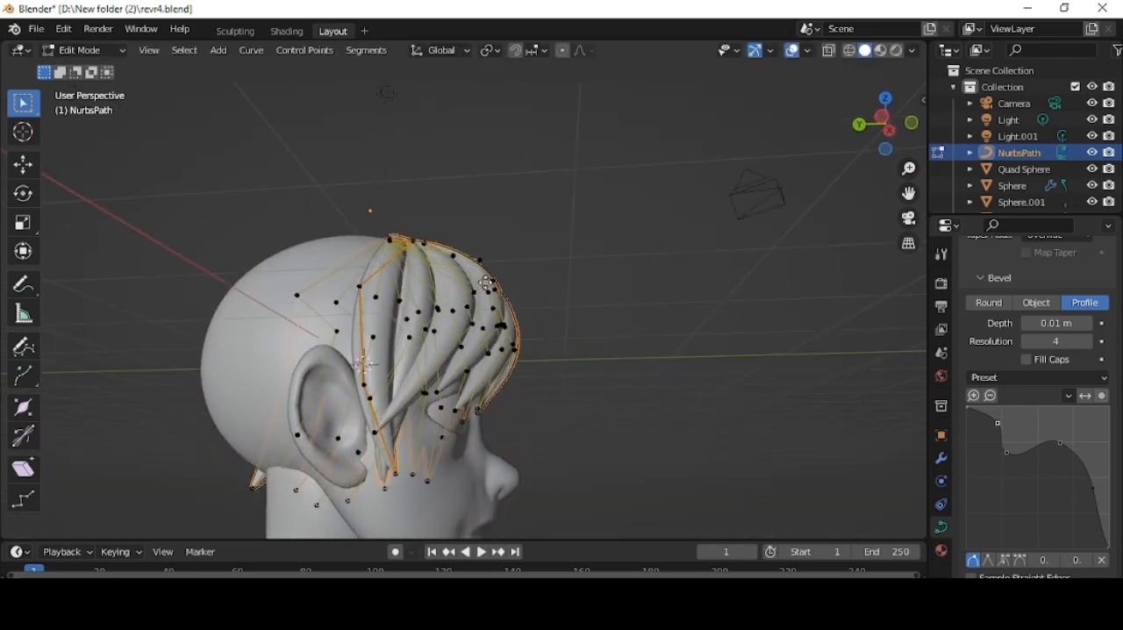
key("g")
left_click(312, 395)
- Pull the right strand's tip down behind the right ear and adjust its remaining control points
key("g")
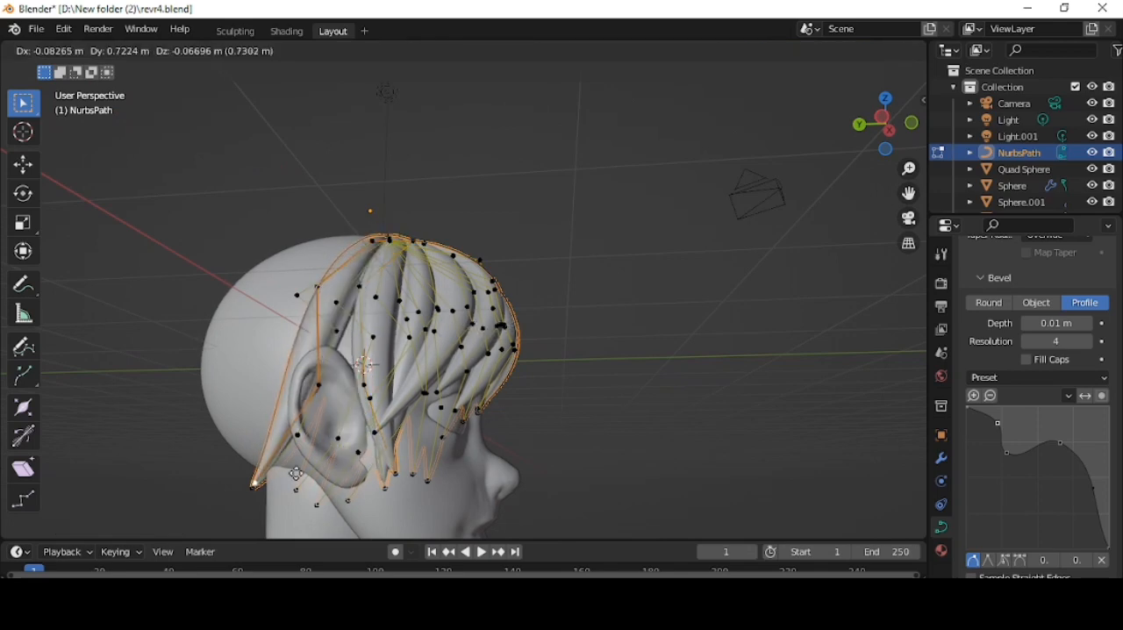
left_click(301, 403)
mouse_move(301, 403)
middle_mouse_down()
mouse_move(412, 326)
mouse_move(298, 419)
middle_mouse_up()
key("g")
left_click(419, 321)
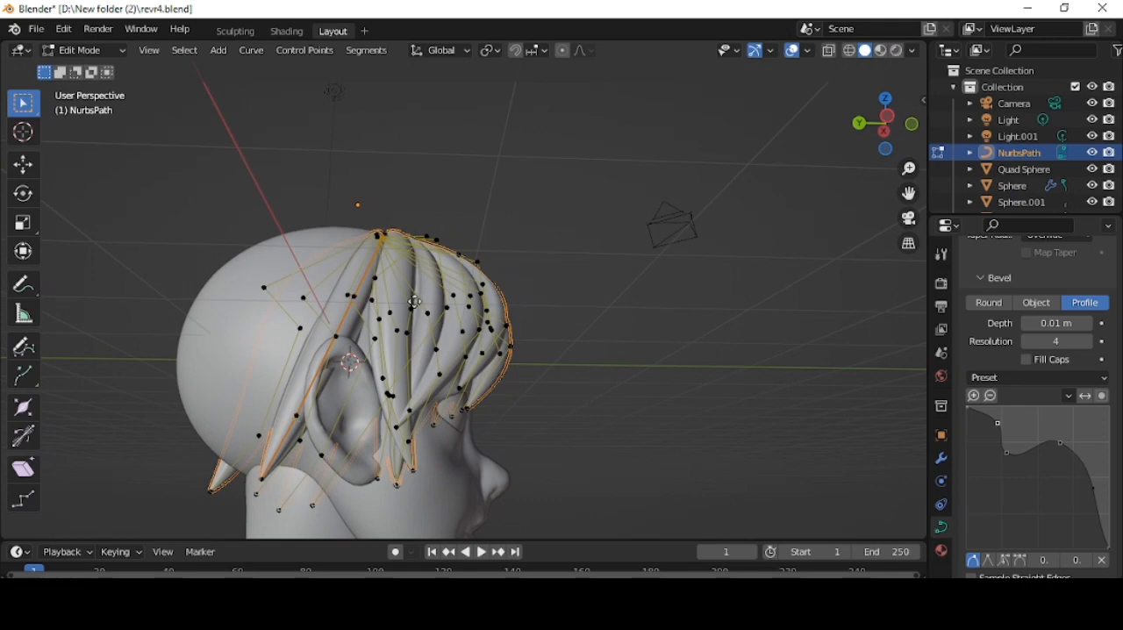
- Duplicate the strand behind the right ear and shift the copy's control points and tip toward the back of the head
key("shift+d")
left_click(415, 302)
middle_click_drag(414, 302, 514, 482)
key("g")
left_click(433, 333)
left_click(467, 333)
key("g")
left_click(552, 342)
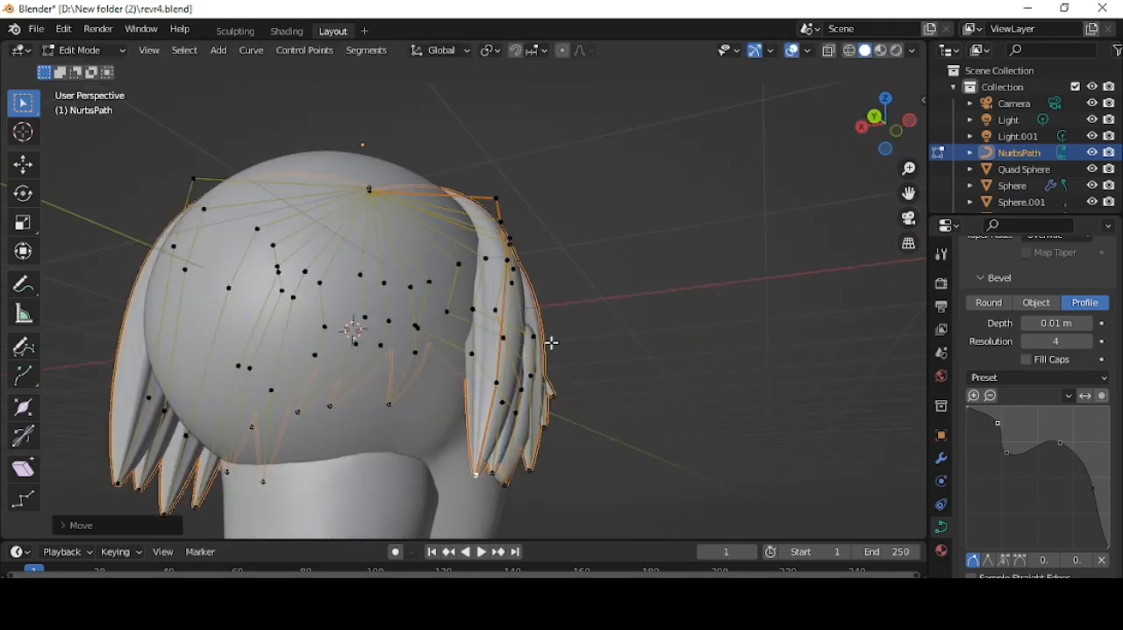
- Move the newest rear strand's upper control points so it follows the curve of the skull behind the ear
middle_click_drag(552, 342, 542, 242)
key("g")
left_click(533, 291)
middle_click_drag(532, 291, 477, 240)
key("g")
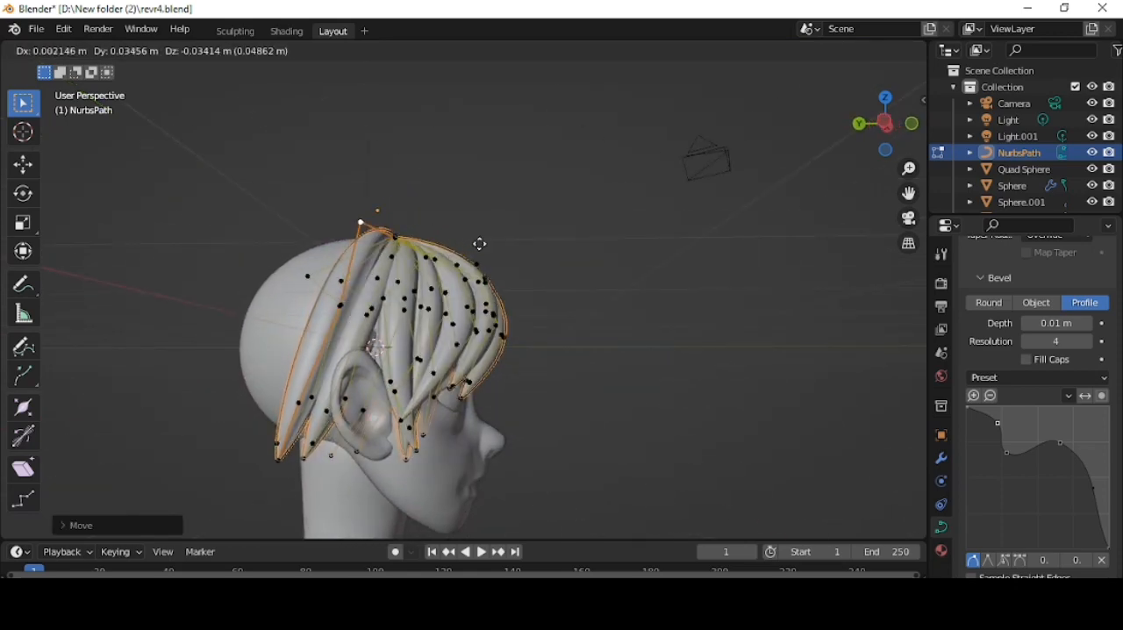
left_click(480, 244)
- Shift the next strand's control points across the back of the head and adjust its radius
left_click_drag(405, 270, 409, 277, "ctrl")
middle_click_drag(459, 351, 513, 373)
key("g")
left_click(566, 338)
key("g")
left_click(503, 343)
key("alt+s")
left_click(524, 372)
key("g")
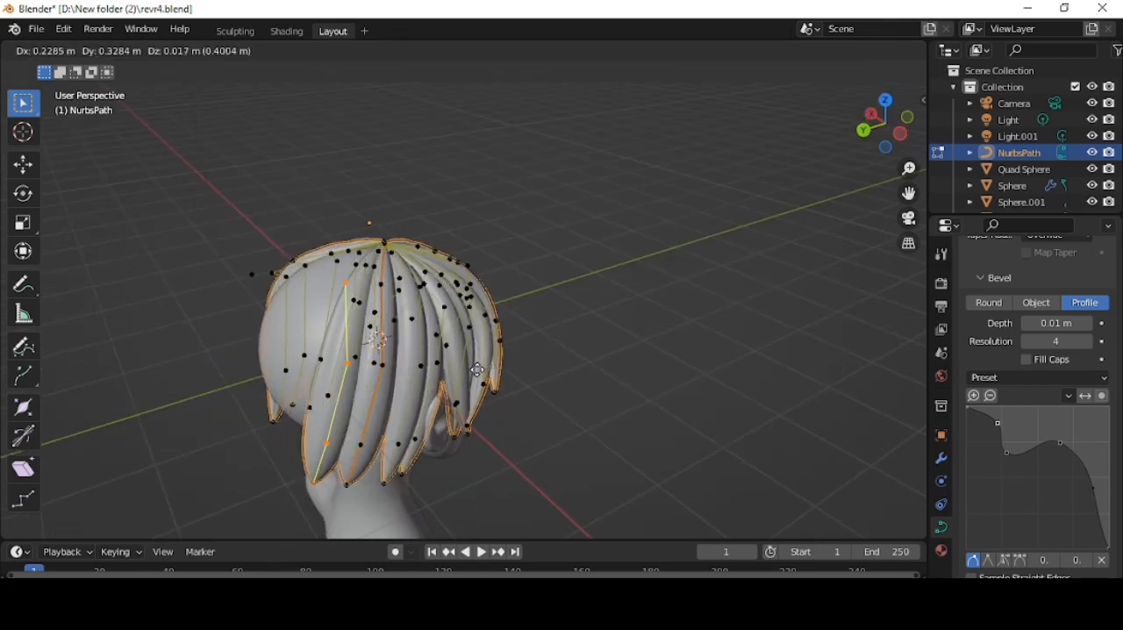
left_click(477, 370)
- From the top view, reposition the rearmost strand on the +X side and adjust its radius
key("KP_7")
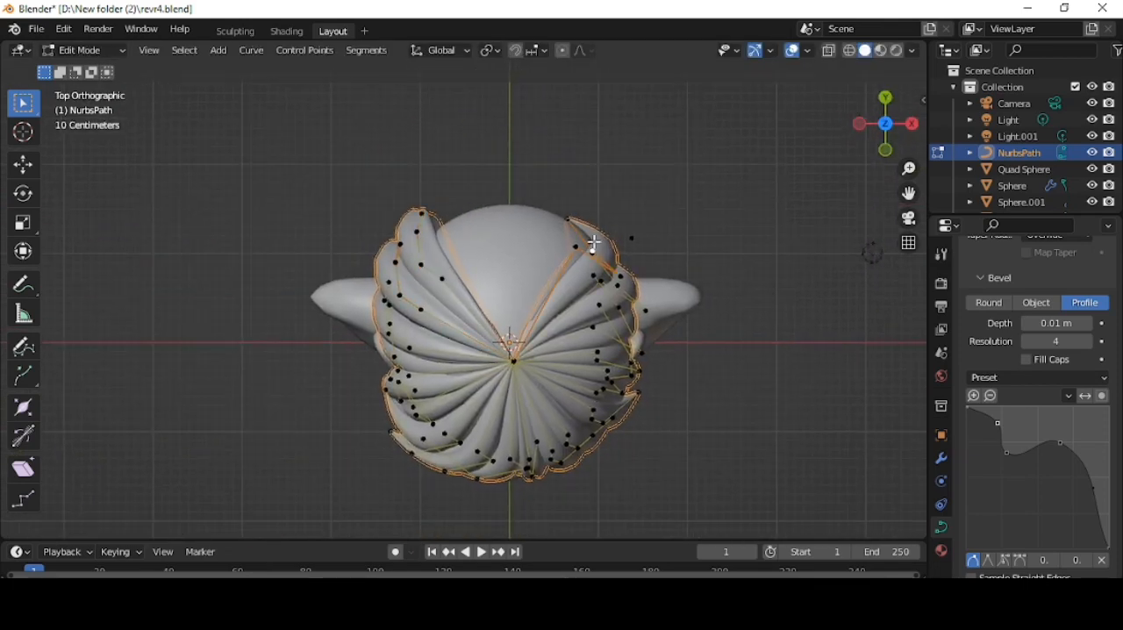
key("g")
left_click(630, 237)
key("alt+s")
left_click(618, 281)
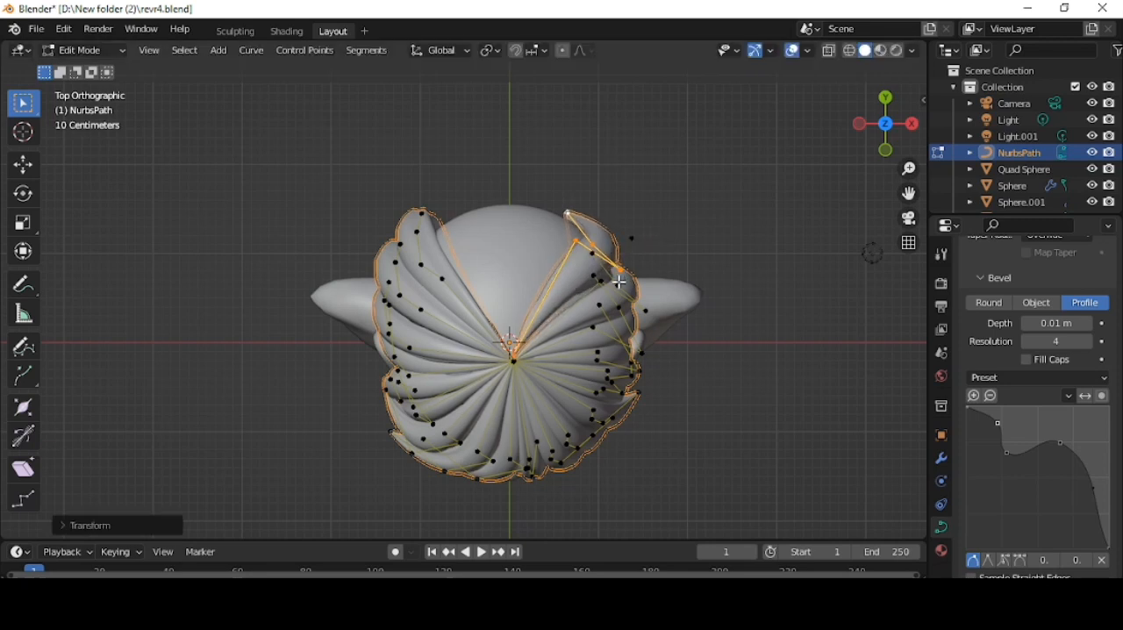
- Adjust the radius of the strand behind the +X ear and move its control points closer to the head
key("alt+s")
left_click(684, 301)
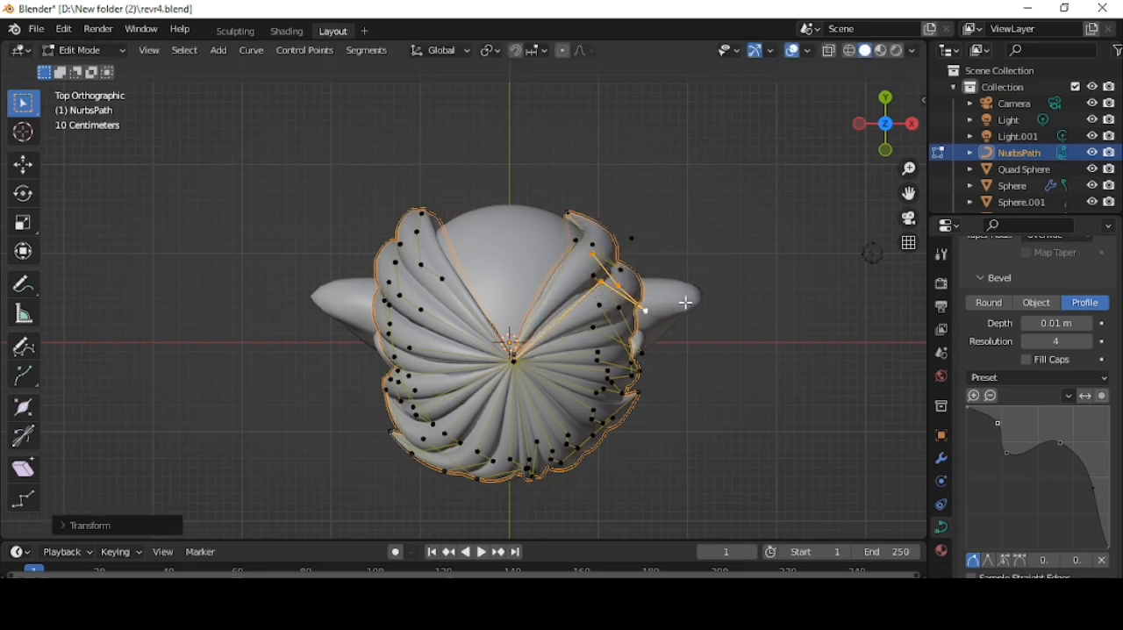
key("g")
left_click(681, 297)
key("ctrl+z")
key("g")
left_click(767, 329)
- Duplicate the rearmost strand on the -X side, then rotate and move the copy toward the back centre of the head
left_click(423, 209)
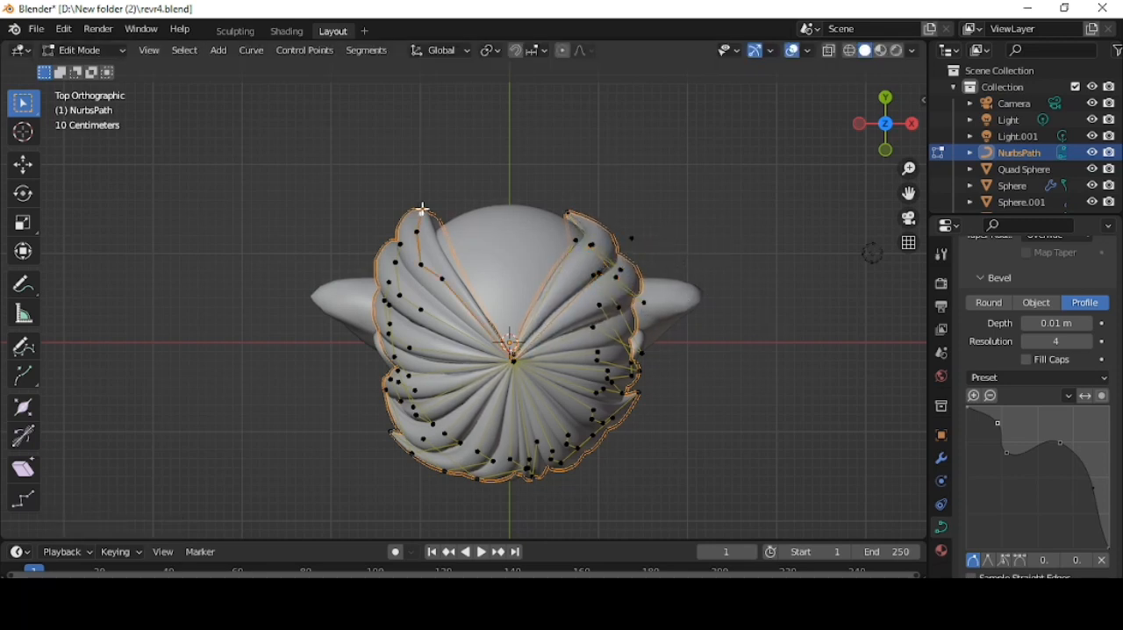
key("r")
left_click(531, 289)
key("g")
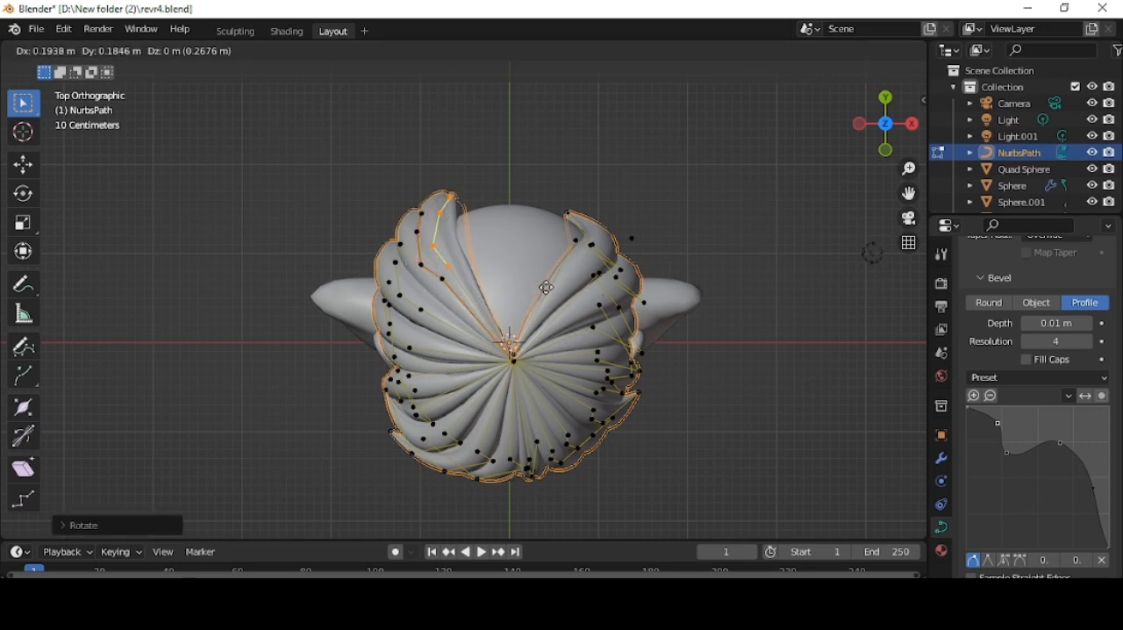
left_click(549, 285)
- Make another copy of the rear strand and rotate it into the middle of the back of the head
key("g")
key("z")
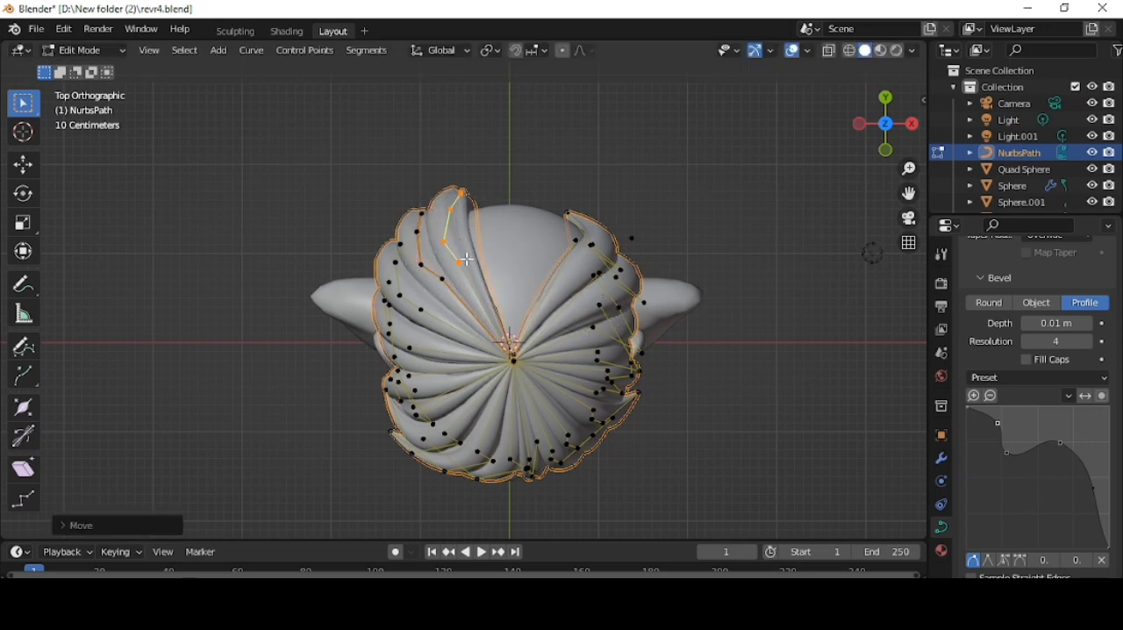
left_click(563, 248)
key("r")
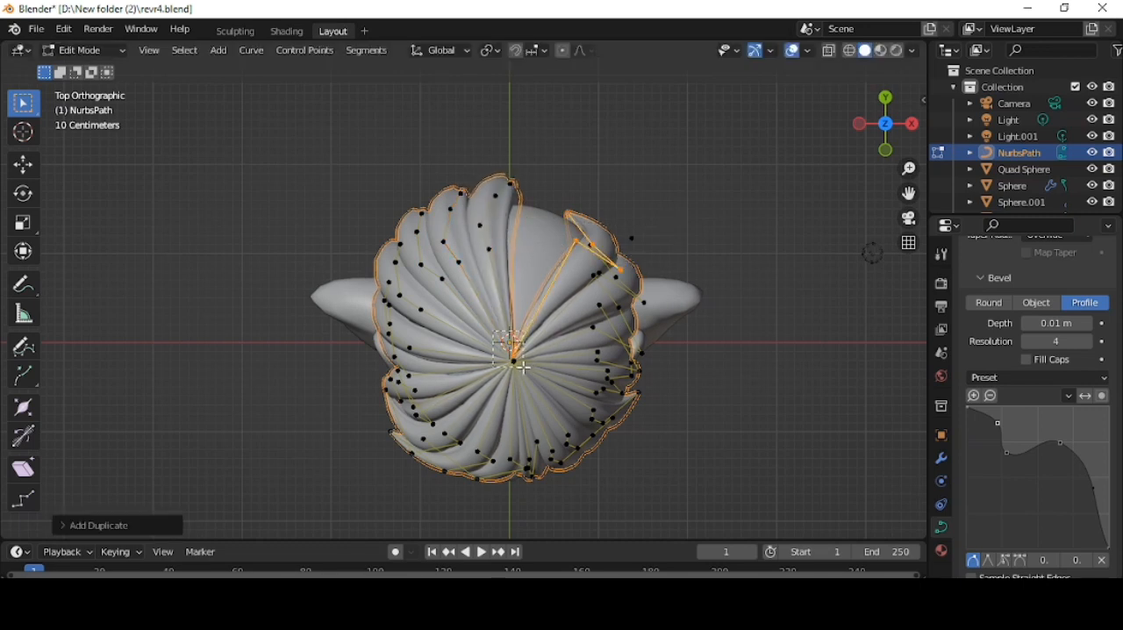
- Duplicate the rearmost +X strand and move the copies to close the remaining gap at the back of the head
left_click_drag(524, 367, 528, 370, "ctrl")
key("g")
left_click(653, 260)
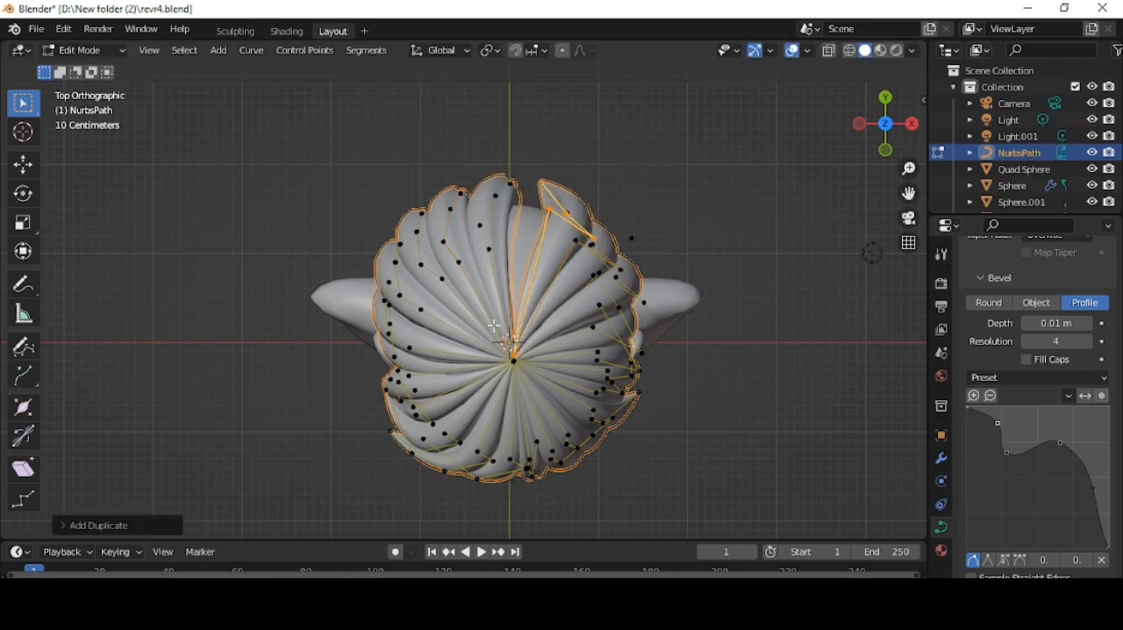
key("g")
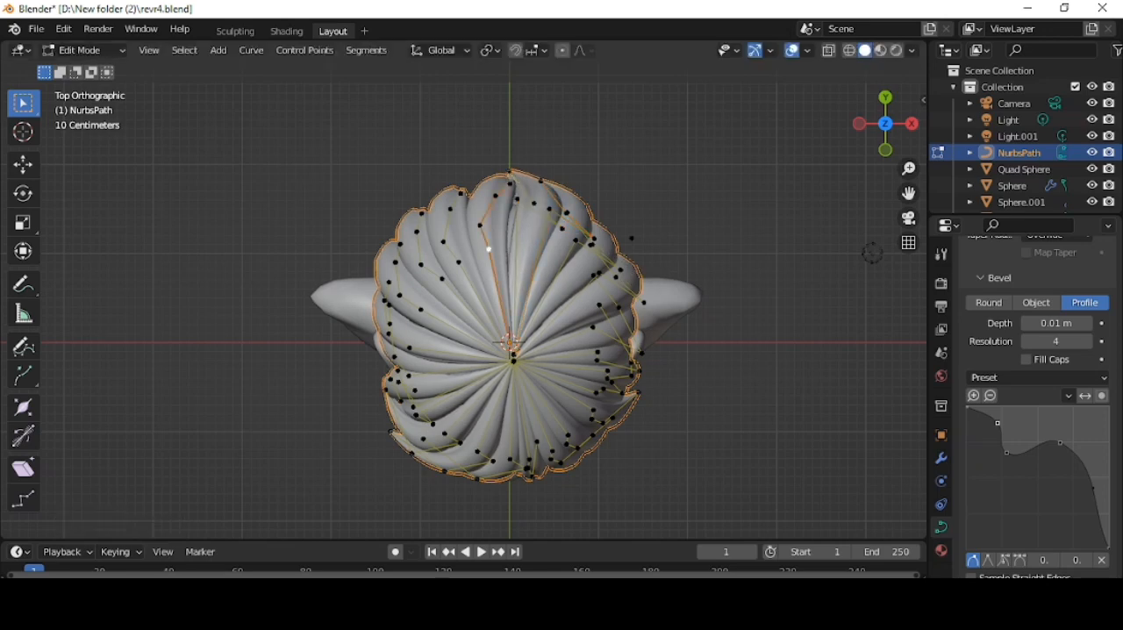
- Reposition the control points of a fringe strand over the forehead and adjust its radius
left_click(392, 433)
middle_click_drag(393, 433, 592, 404)
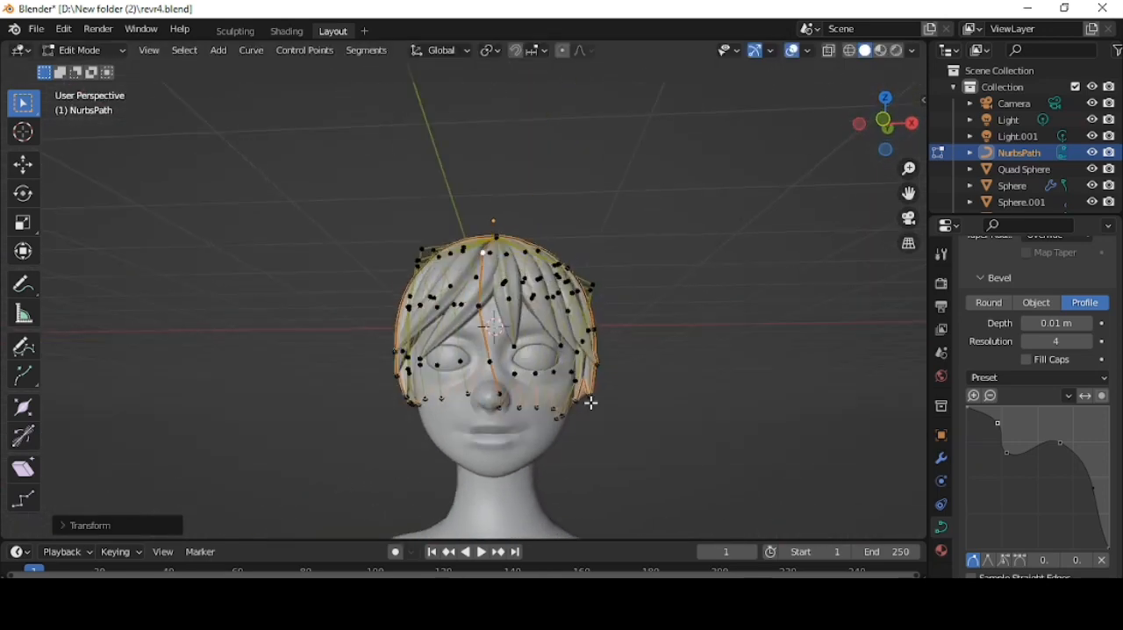
scroll(525, 386, "up", 3)
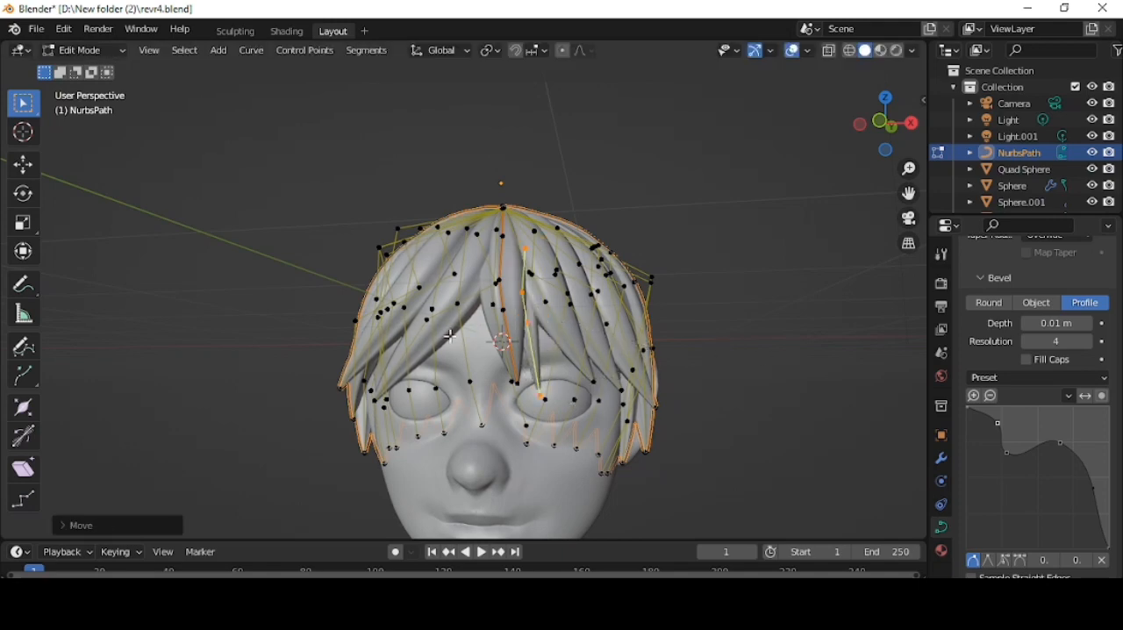
left_click(497, 204, "shift")
middle_click_drag(663, 285, 621, 298)
key("g")
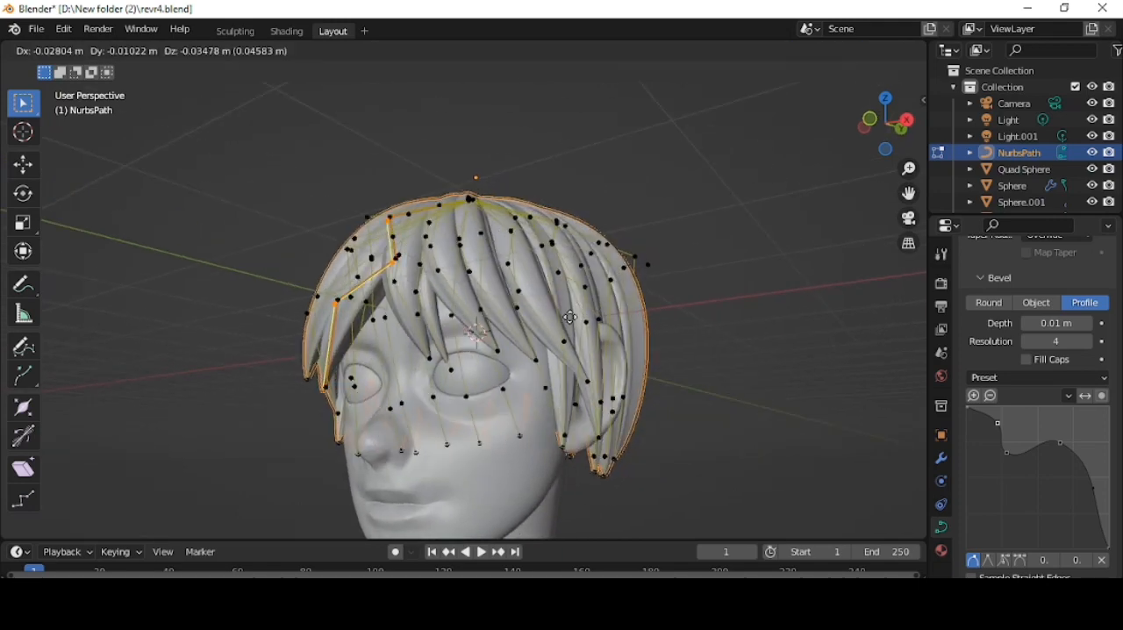
left_click(612, 309)
key("alt+s")
- In the left view, scale the rear strand tips to even them out and lower them toward the neck
middle_click_drag(387, 351, 484, 391)
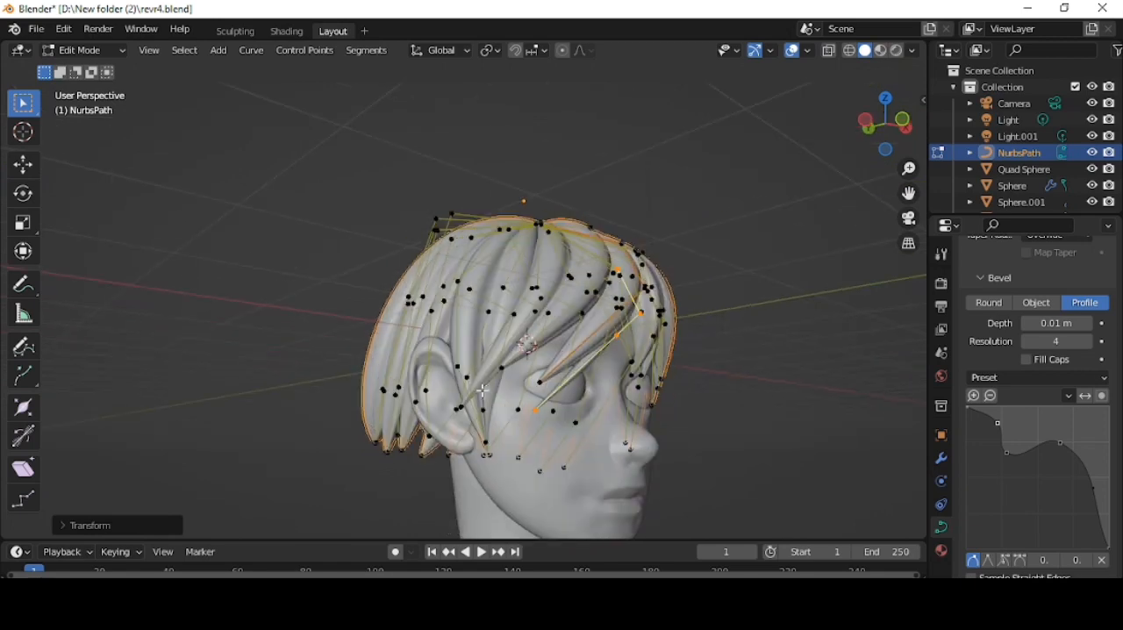
scroll(625, 334, "down", 2)
left_click(549, 343)
middle_click_drag(256, 396, 325, 408)
key("s")
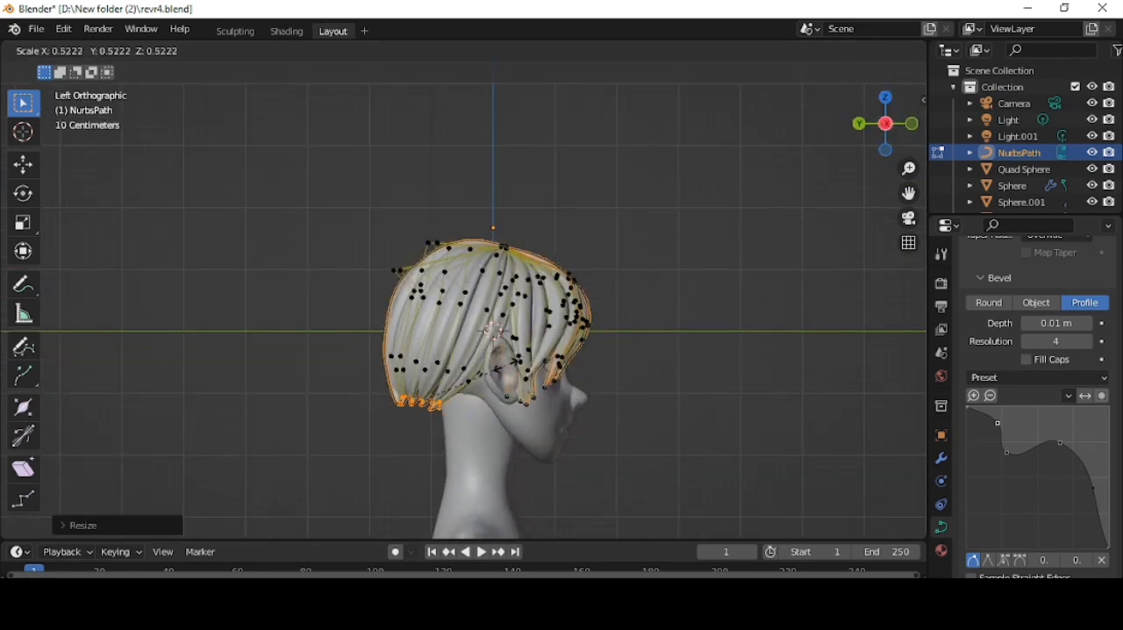
left_click(363, 353)
key("g")
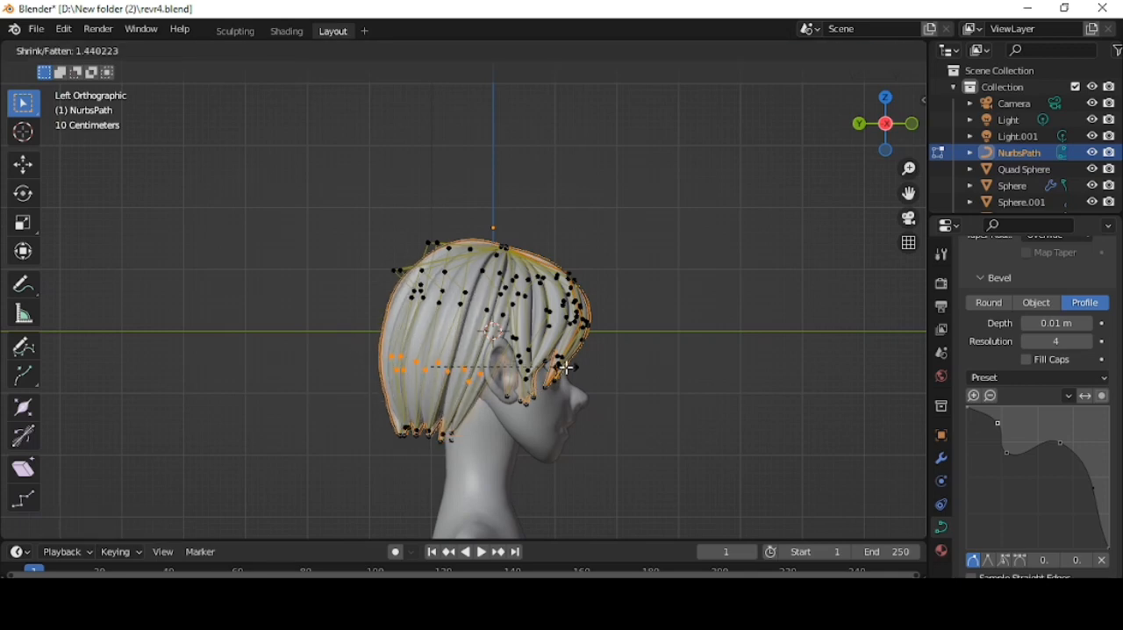
- Increase the radius of the rear strands' lower control points, then apply Smooth Curve Tilt to the selected tips
left_click(511, 389)
middle_click_drag(511, 389, 772, 381)
left_click_drag(403, 425, 581, 472)
right_click(651, 416)
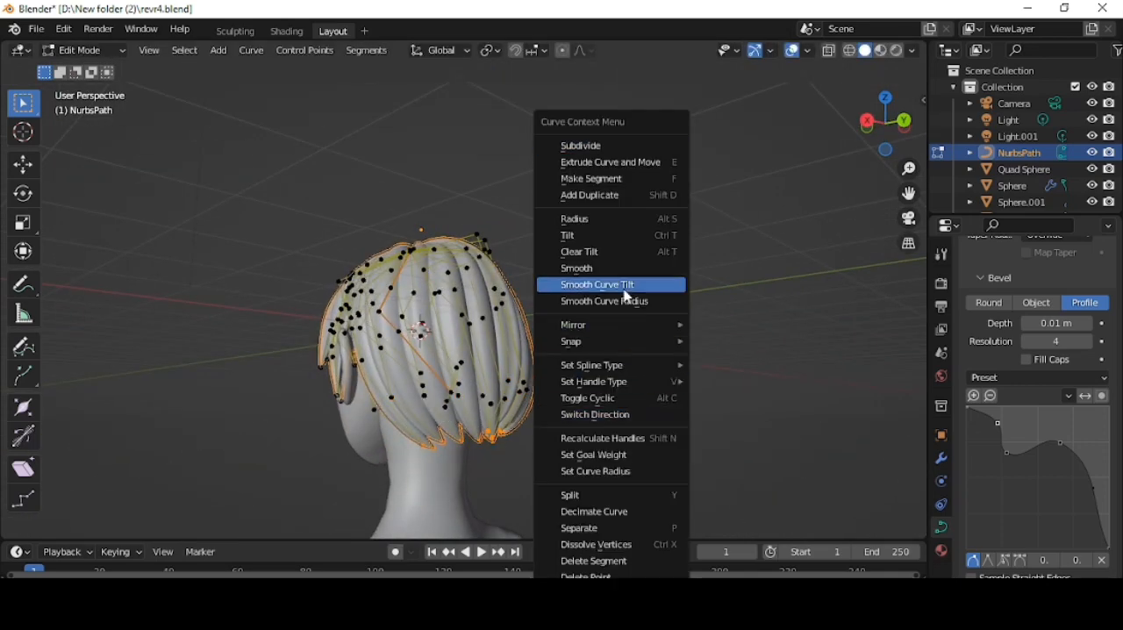
left_click(622, 283)
- Preview the hair in rendered shading from the front, then return to solid shading
middle_click_drag(568, 421, 263, 443)
left_click(896, 51)
middle_click_drag(689, 296, 561, 303)
scroll(596, 369, "up", 4)
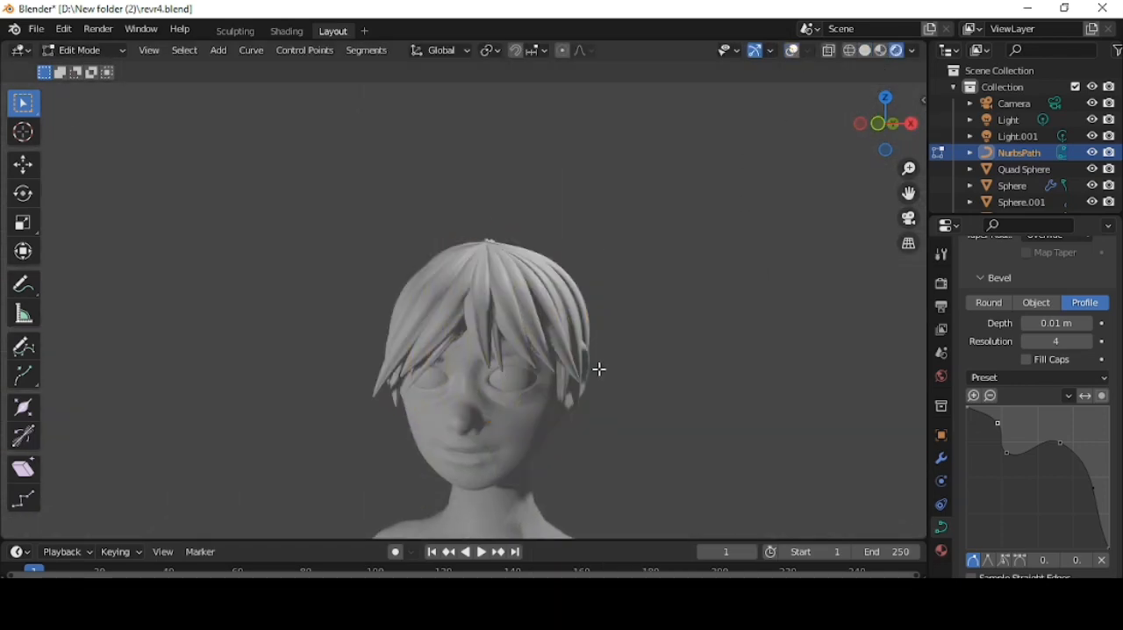
left_click(865, 51)
- Add a Path curve, move it along Y to the front of the face and scale it down
middle_click_drag(659, 319, 629, 346)
key("shift+a")
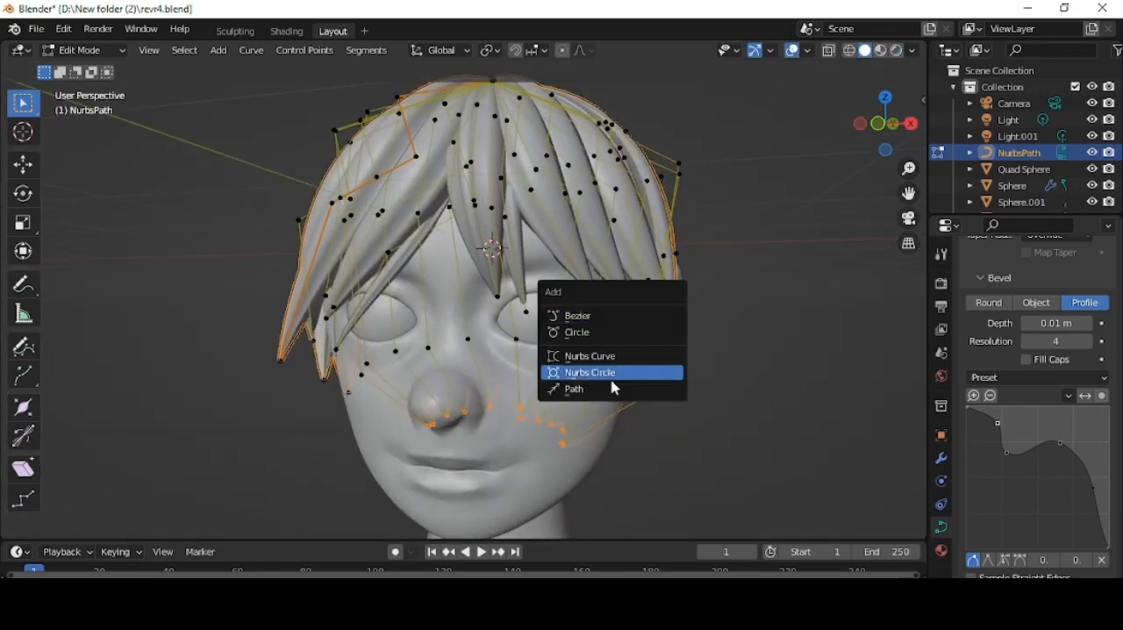
left_click(612, 389)
key("g")
key("y")
left_click(692, 281)
left_click(883, 125)
scroll(736, 282, "up", 3)
middle_click_drag(736, 281, 667, 302, "shift")
key("s")
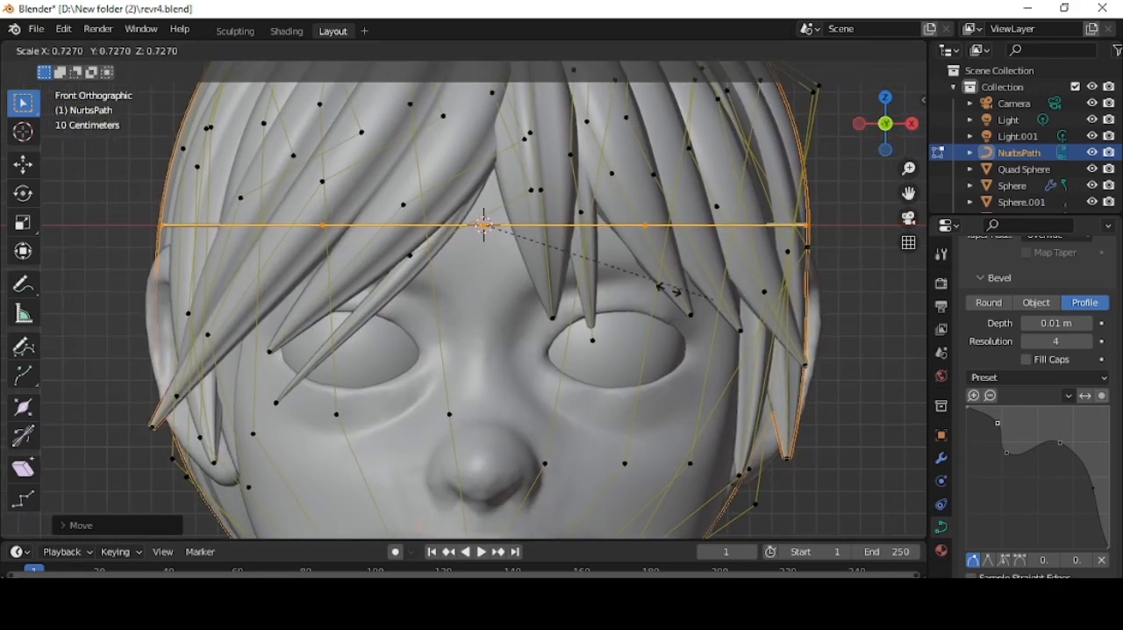
- Separate the new path into its own object and hide the hair curve
key("Tab")
left_click(723, 162)
key("h")
key("ctrl+z")
left_click(785, 130)
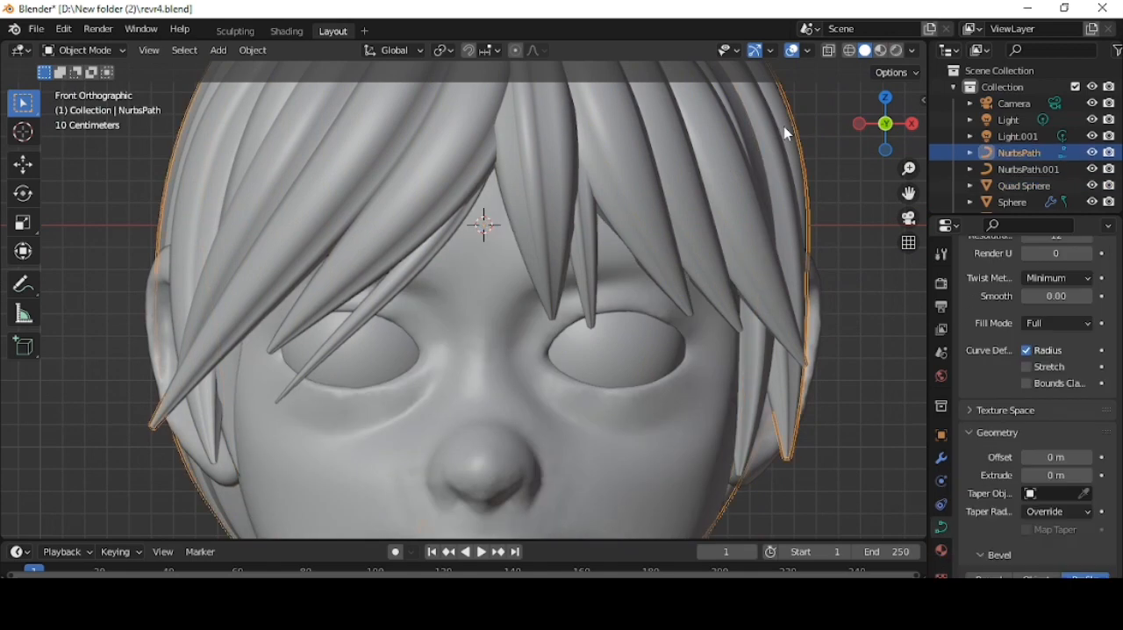
key("h")
- Edit the separated path, moving it above the +X eye and scaling it to roughly the eye's width
left_click(720, 225)
left_click(720, 226)
key("Tab")
key("g")
left_click(853, 331)
key("s")
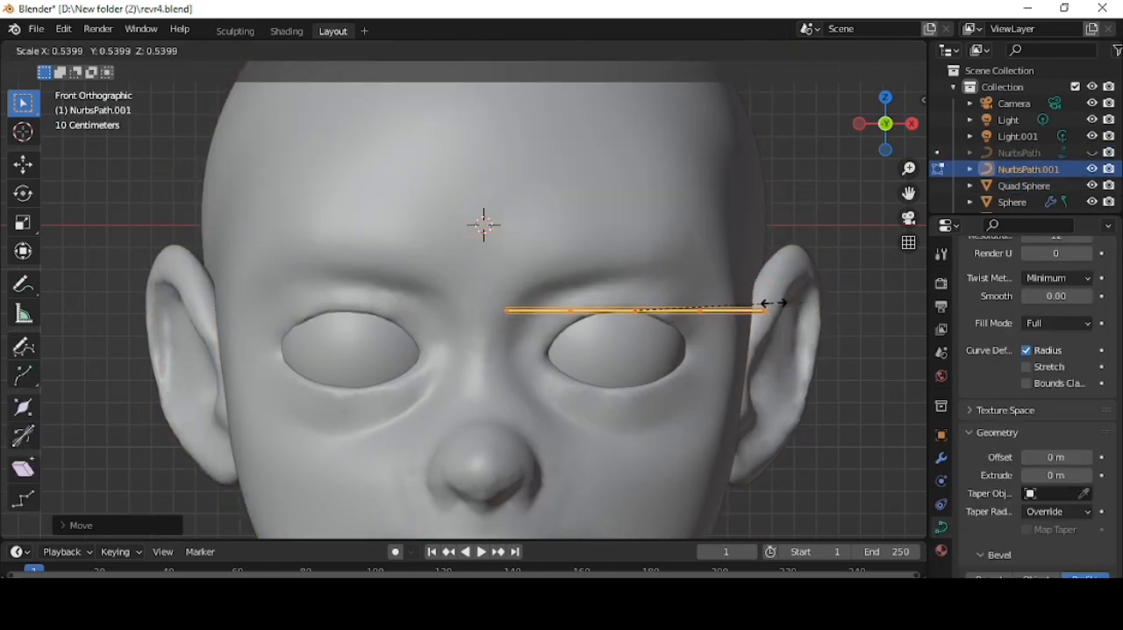
left_click(772, 303)
key("s")
left_click(725, 294)
- Turn on face snapping and snap the path's inner end point to the inner corner of the eye
scroll(636, 265, "up", 1)
left_click(516, 50)
left_click(536, 52)
left_click(519, 148)
scroll(657, 331, "up", 1)
left_click(589, 318)
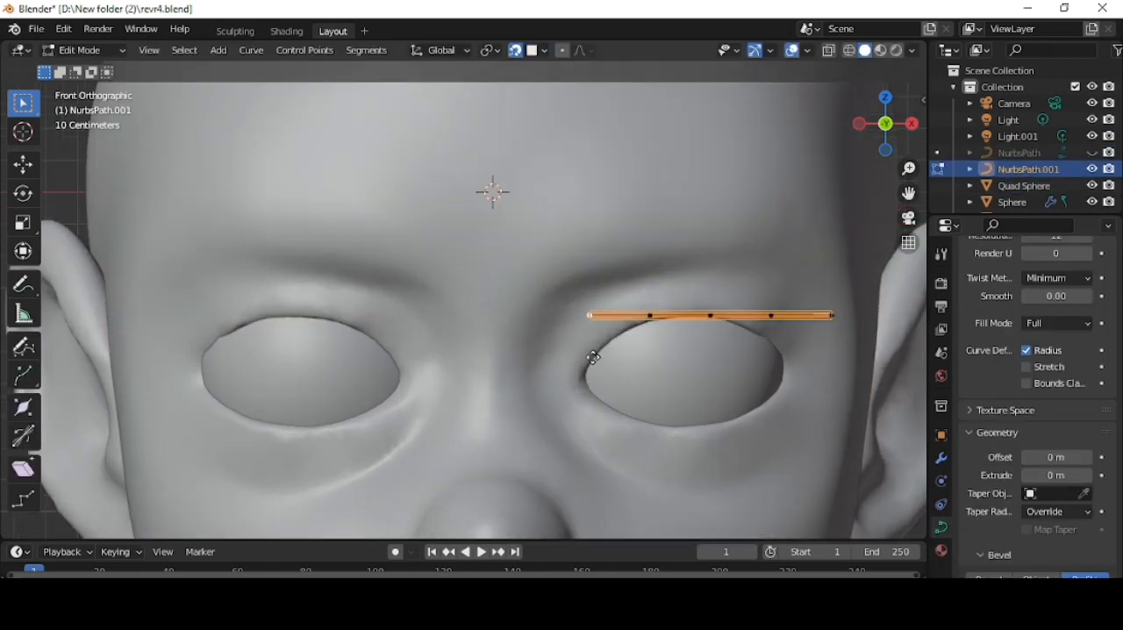
key("g")
left_click(575, 372)
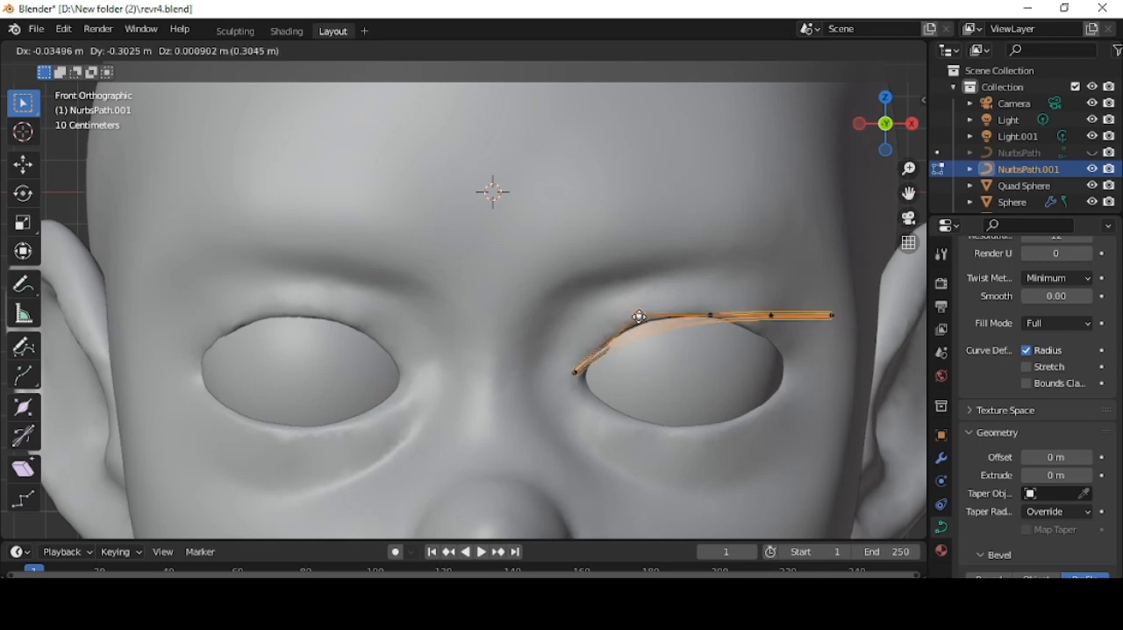
- Snap the path's middle and outer control points along the upper eyelid, ending at the outer eye corner
left_click(639, 316)
left_click(709, 316)
key("g")
left_click(698, 306)
left_click(826, 323)
key("g")
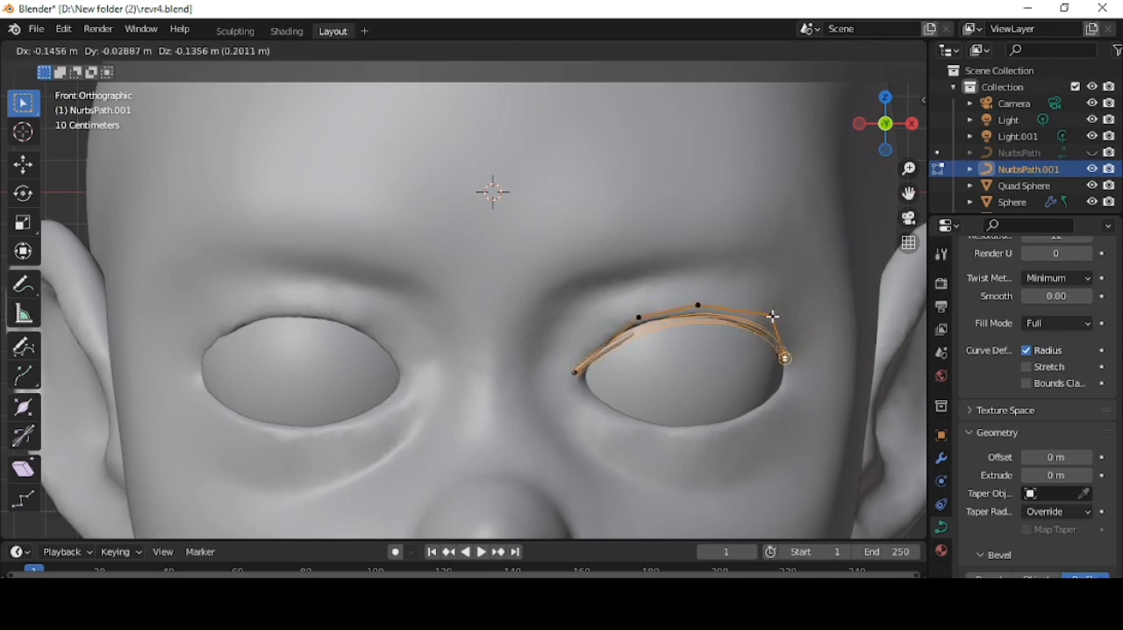
left_click(774, 322)
- Refine the inner end point against the eye corner and raise the neighbouring control point above the eyelid
left_click(576, 372)
key("g")
left_click(585, 374)
left_click(639, 317)
key("g")
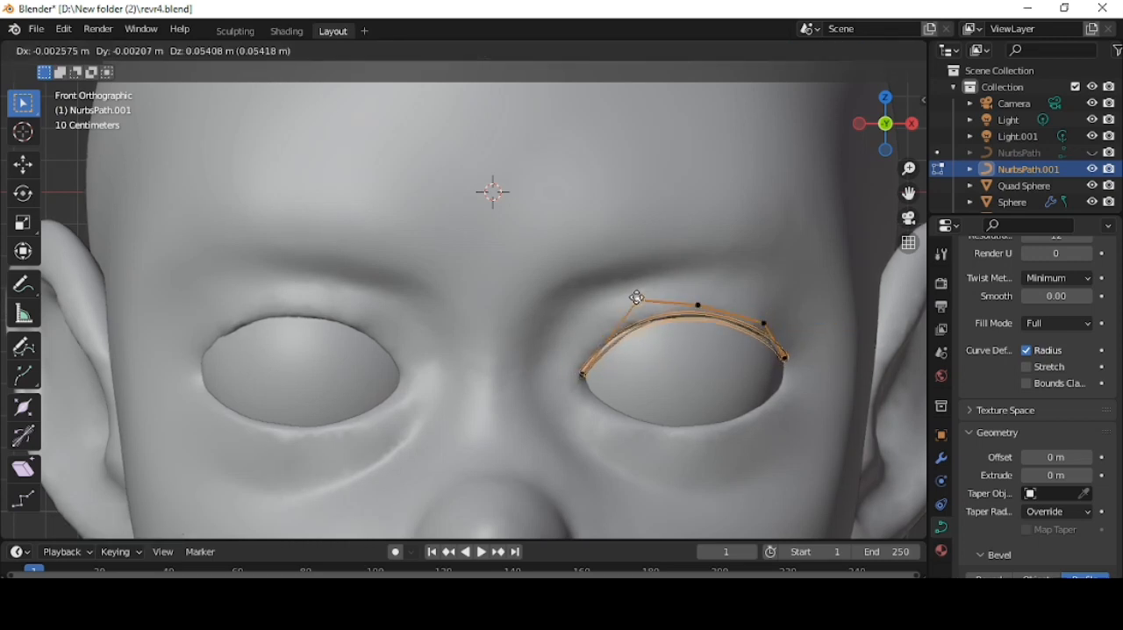
left_click(638, 298)
- Turn off snapping and shrink the radius at both ends of the eyelid curve to taper it
left_click(516, 50)
middle_click_drag(806, 300, 788, 306)
scroll(772, 309, "down", 4)
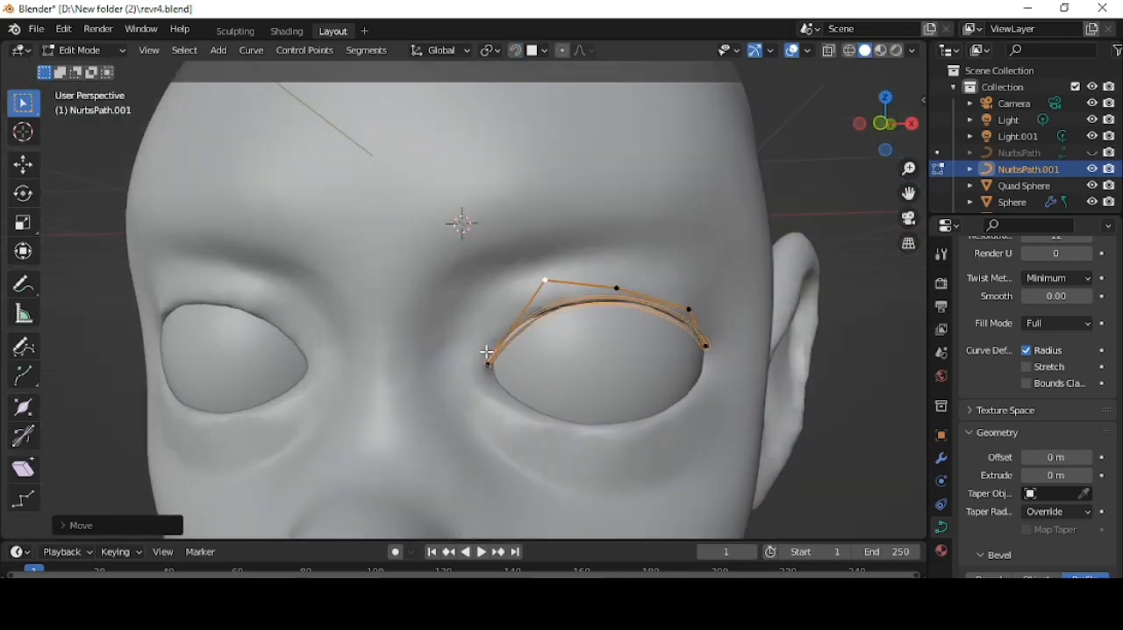
left_click(592, 331)
left_click(706, 346)
key("alt+s")
left_click(694, 341)
- Thicken the eyelid curve's three middle control points and shift its outer points along Y to fit the lid
left_click_drag(518, 258, 709, 316)
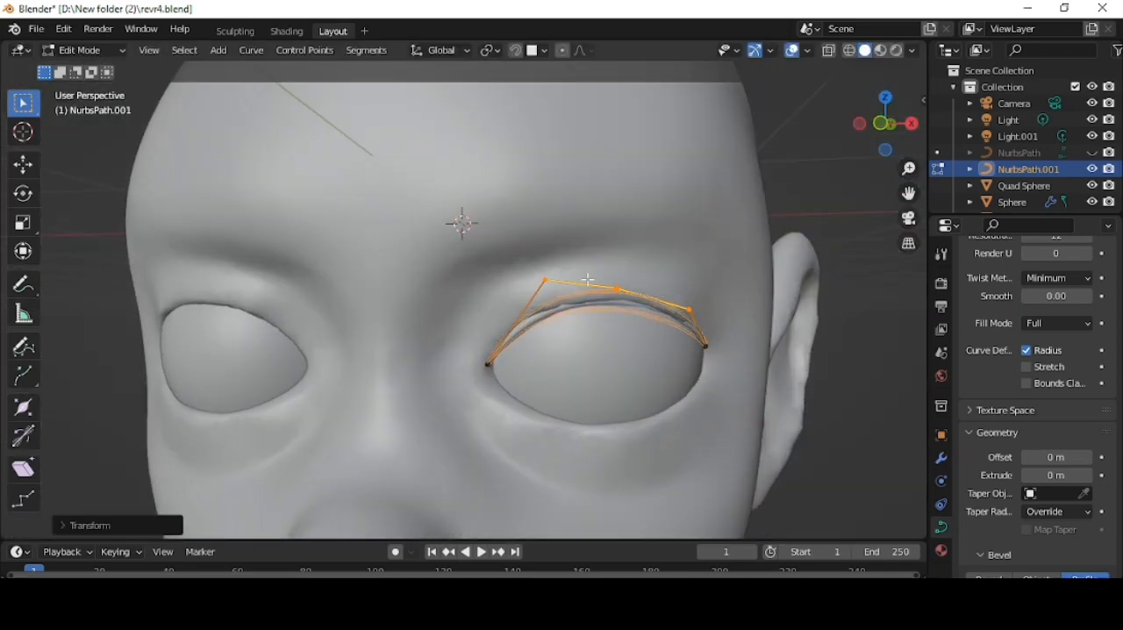
middle_click_drag(587, 279, 421, 263)
key("g")
key("y")
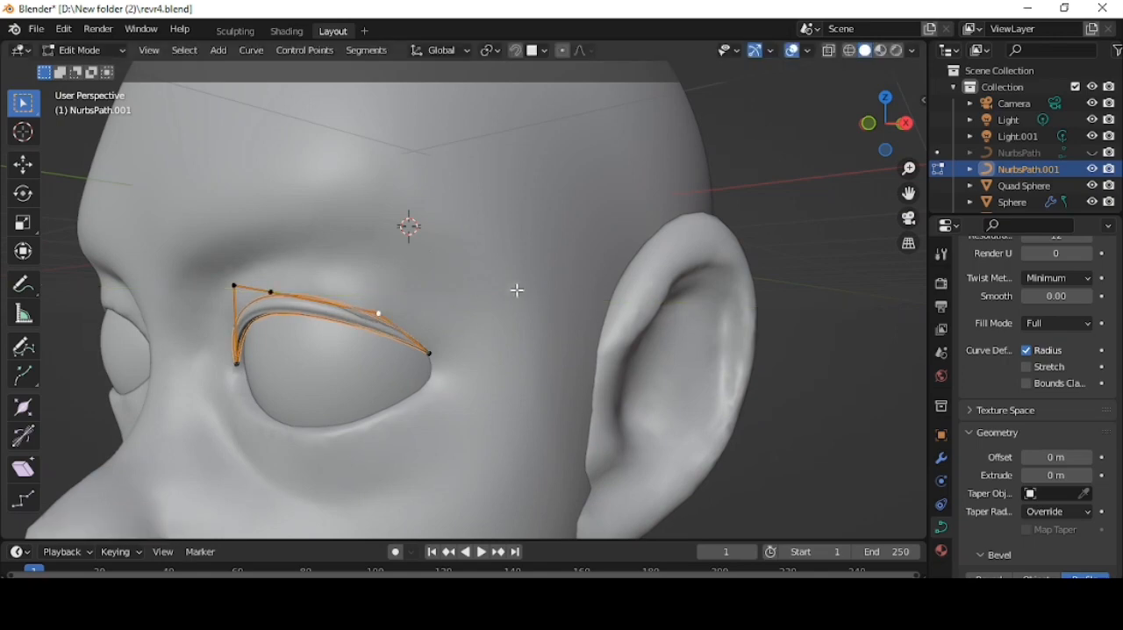
left_click(445, 360)
- Show the modifier properties of the eyelid curve
middle_click_drag(445, 368, 516, 233)
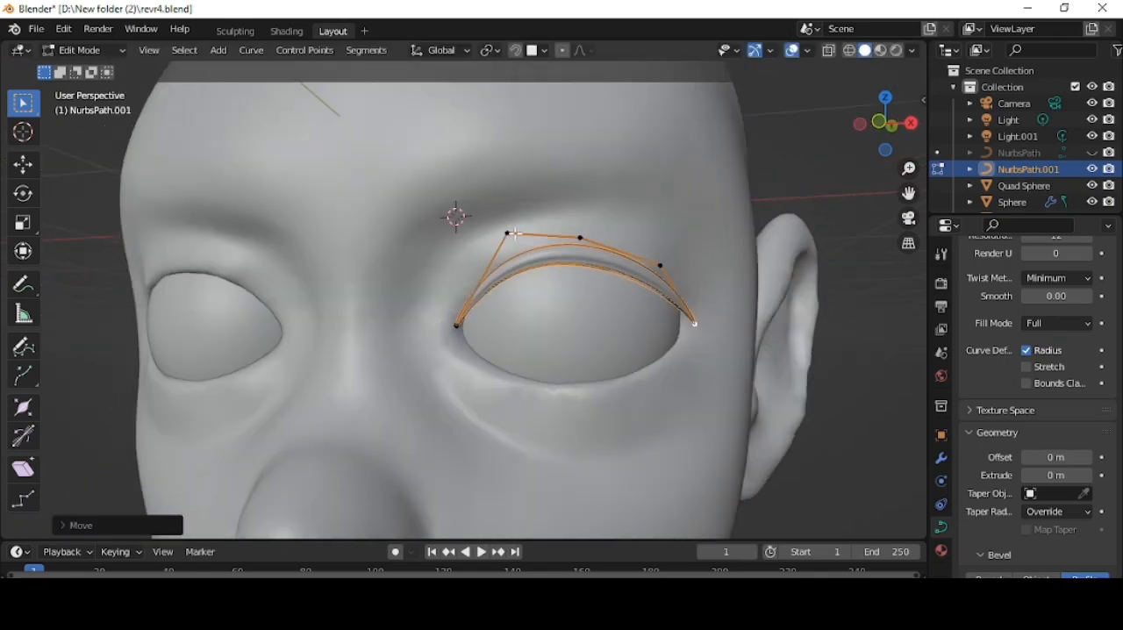
left_click(582, 233)
left_click(942, 459)
left_click(1015, 280)
left_click(850, 417)
left_click(1084, 308)
- Add a Mirror modifier on the X axis to repeat the eyelid curve on the other eye
left_click(1015, 281)
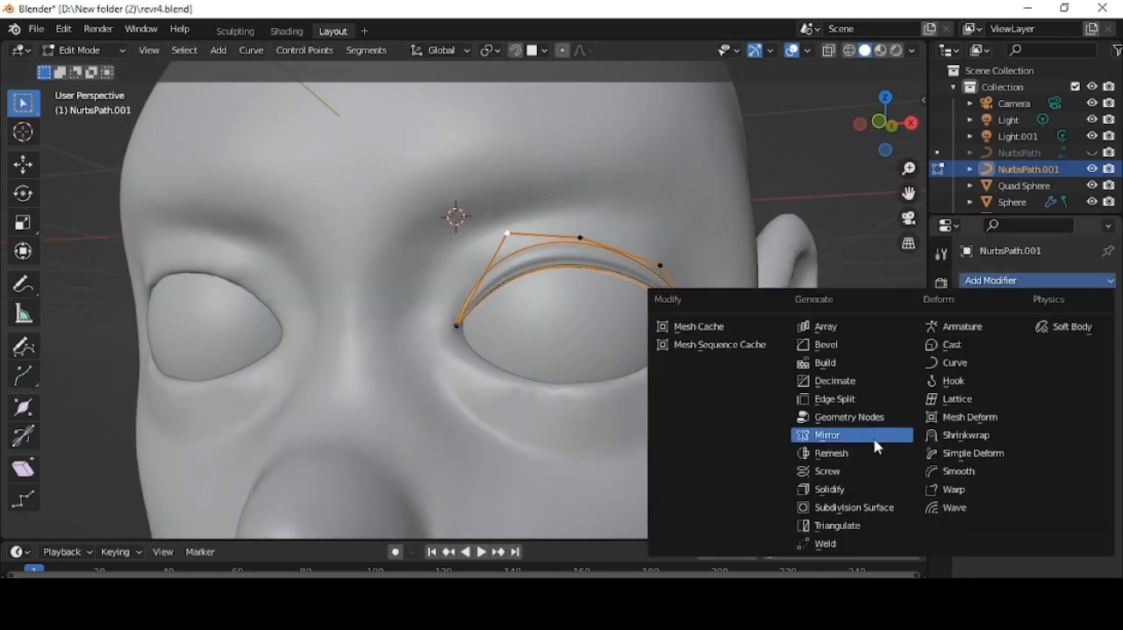
left_click(875, 437)
scroll(546, 387, "down", 4)
- Duplicate the whole eyelid curve and place the copy on the brow with snapping enabled
middle_click_drag(547, 387, 586, 382)
key("a")
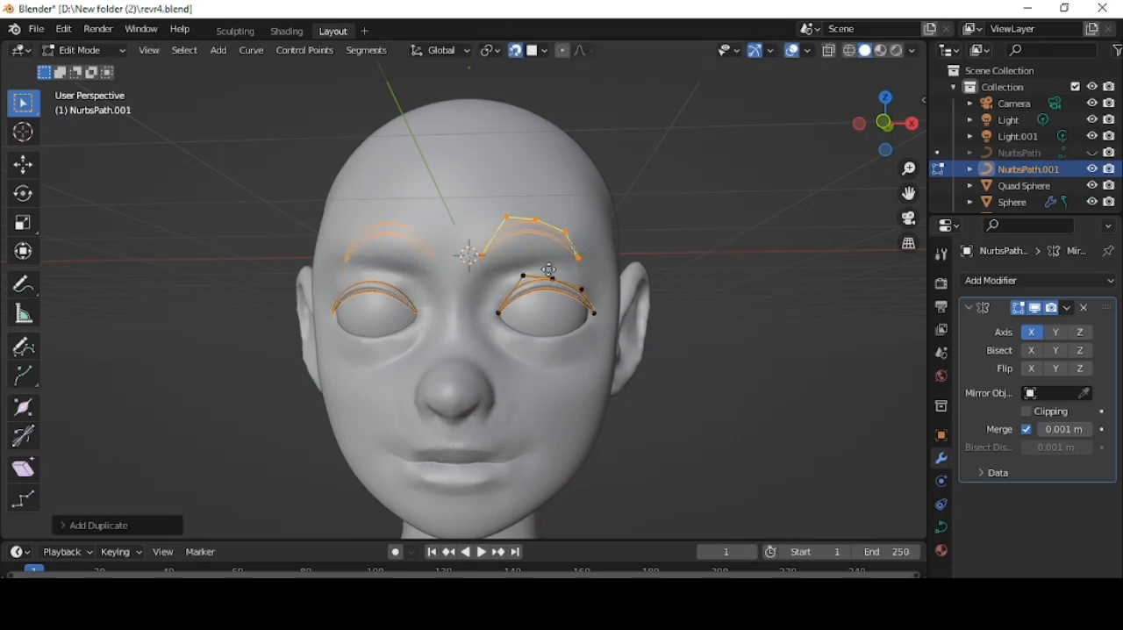
left_click(536, 221)
- Flatten the brow copy by scaling it along Z and move it down onto the brow ridge
left_click(884, 122)
scroll(650, 219, "up", 2)
key("s")
key("z")
left_click(639, 214)
key("g")
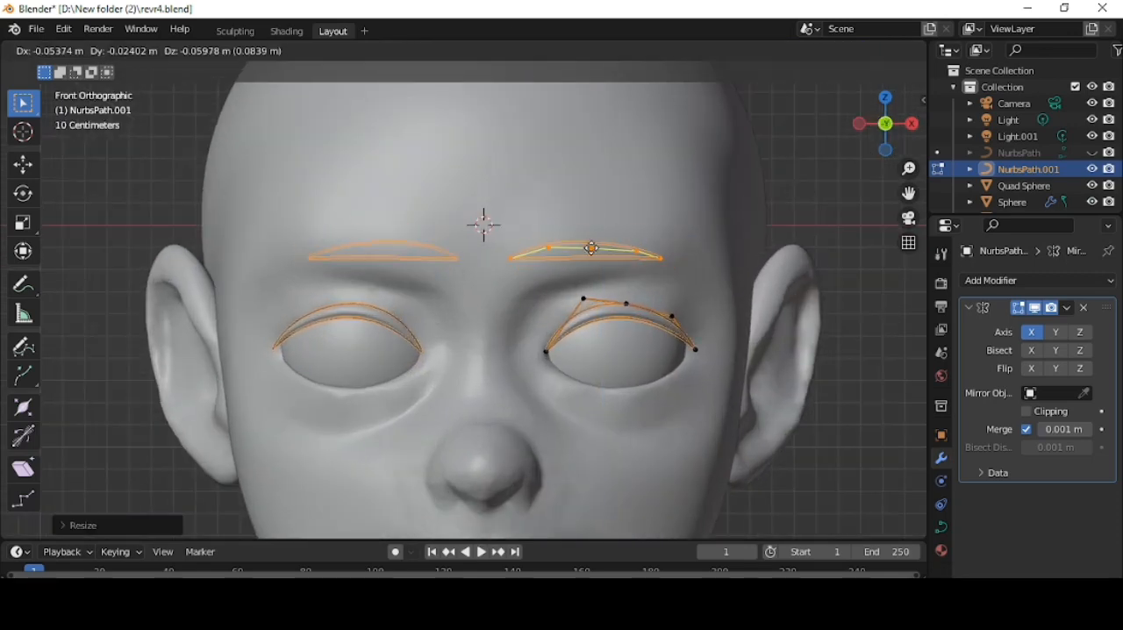
left_click(591, 246)
- Move the inner control points of the brow curve toward the nose and down so its inner end follows the brow ridge
scroll(738, 211, "down", 2)
middle_click_drag(737, 212, 658, 222)
left_click(857, 126)
left_click(497, 269)
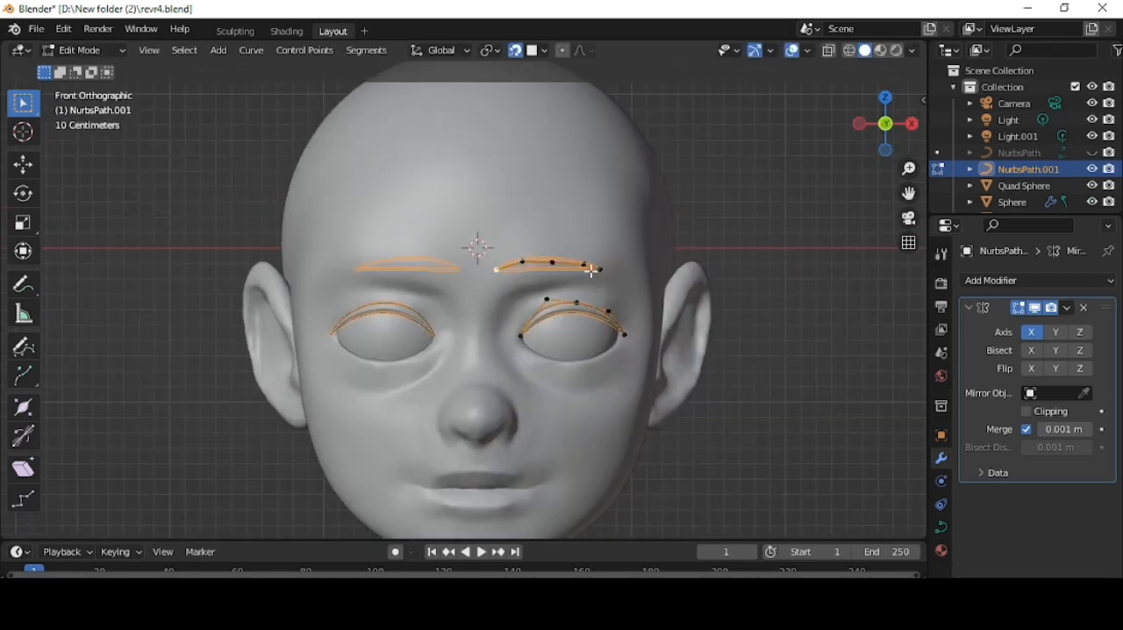
left_click(502, 280)
left_click(522, 262)
key("g")
left_click(522, 273)
left_click(552, 262)
key("g")
left_click(553, 271)
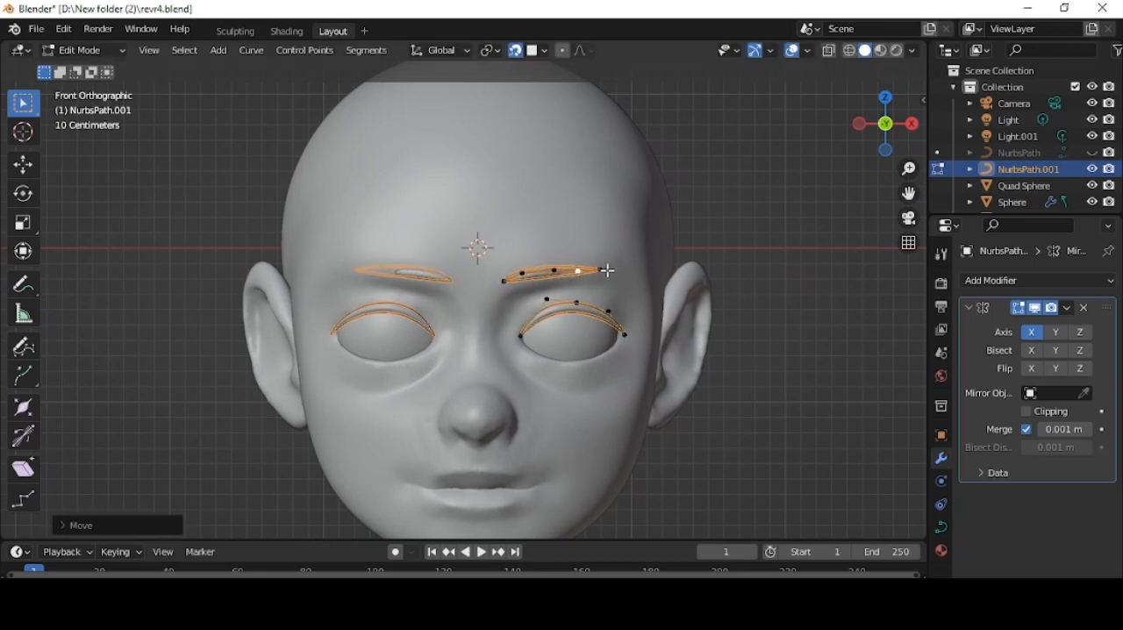
- Extend the outer end of the brow curve outward and reposition the control point above it to taper the brow
left_click(607, 272)
key("g")
left_click(627, 278)
left_click(591, 276)
key("g")
left_click(614, 265)
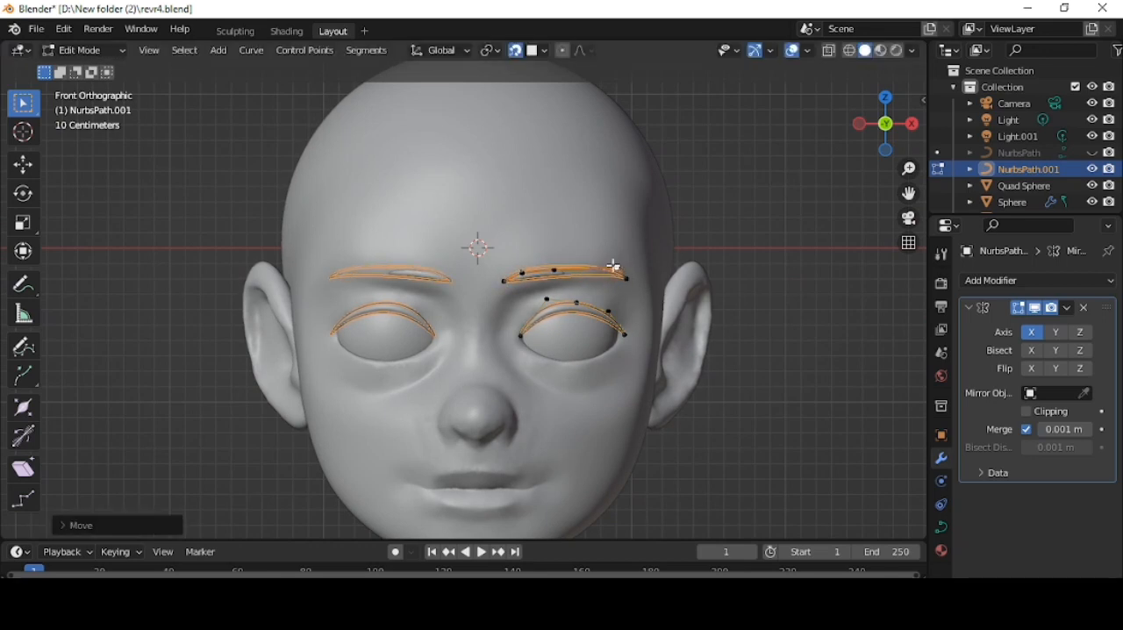
left_click(755, 220)
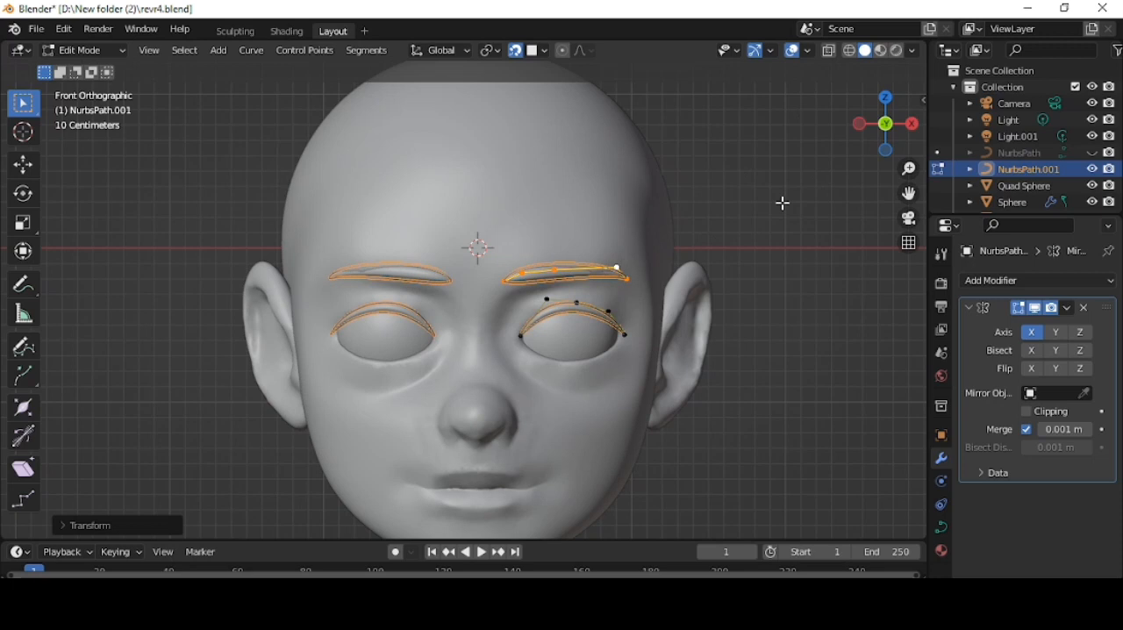
- Turn snapping off and shift the brow's upper outer control point along Y to fit the forehead
left_click(512, 52)
middle_click_drag(745, 260, 690, 253)
left_click(574, 224)
key("g")
key("y")
left_click(607, 226)
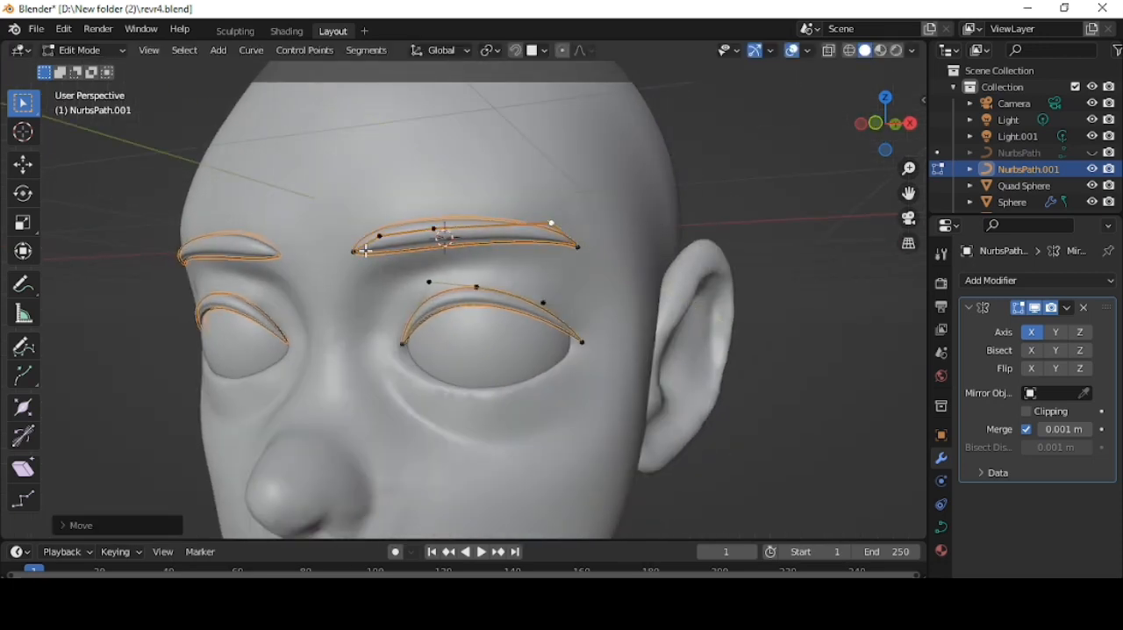
- Lower the inner end point of the brow curve toward the bridge of the nose
left_click(363, 251)
key("g")
left_click(367, 268)
scroll(572, 249, "down", 5)
middle_click_drag(571, 248, 618, 252)
scroll(524, 265, "up", 2)
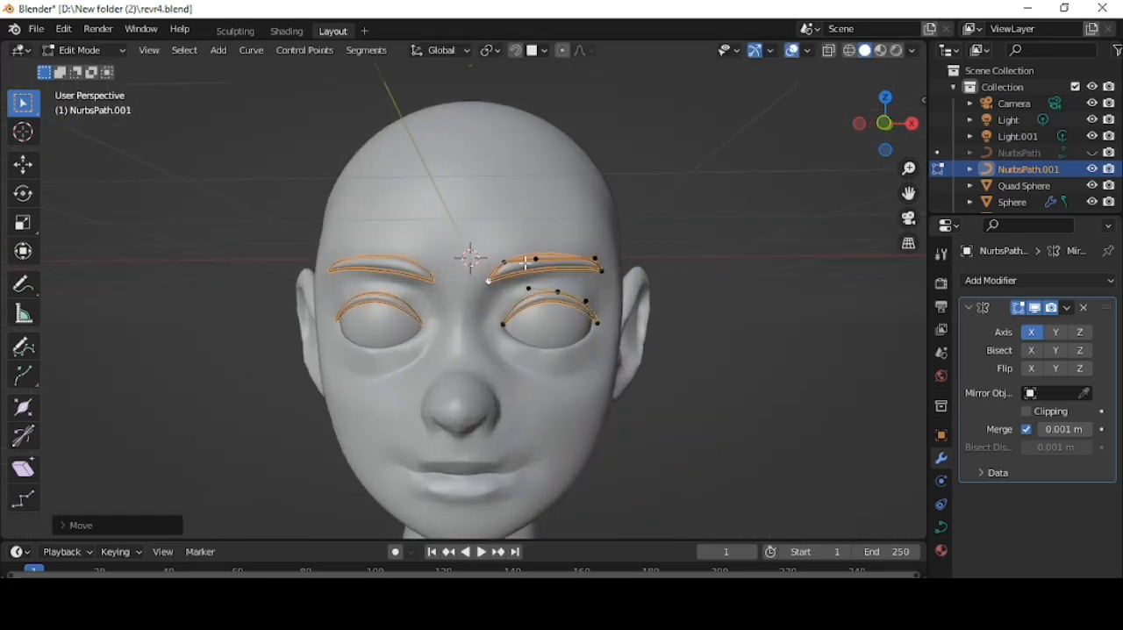
scroll(527, 263, "up", 2)
left_click(559, 237)
key("ctrl+z")
- Finish editing the brow curve, unhide the hair curve object NurbsPath and open its control points for editing
middle_click_drag(704, 272, 633, 258)
key("Tab")
left_click(1092, 153)
scroll(422, 320, "down", 3)
middle_click_drag(531, 292, 597, 282)
left_click(602, 290)
key("Tab")
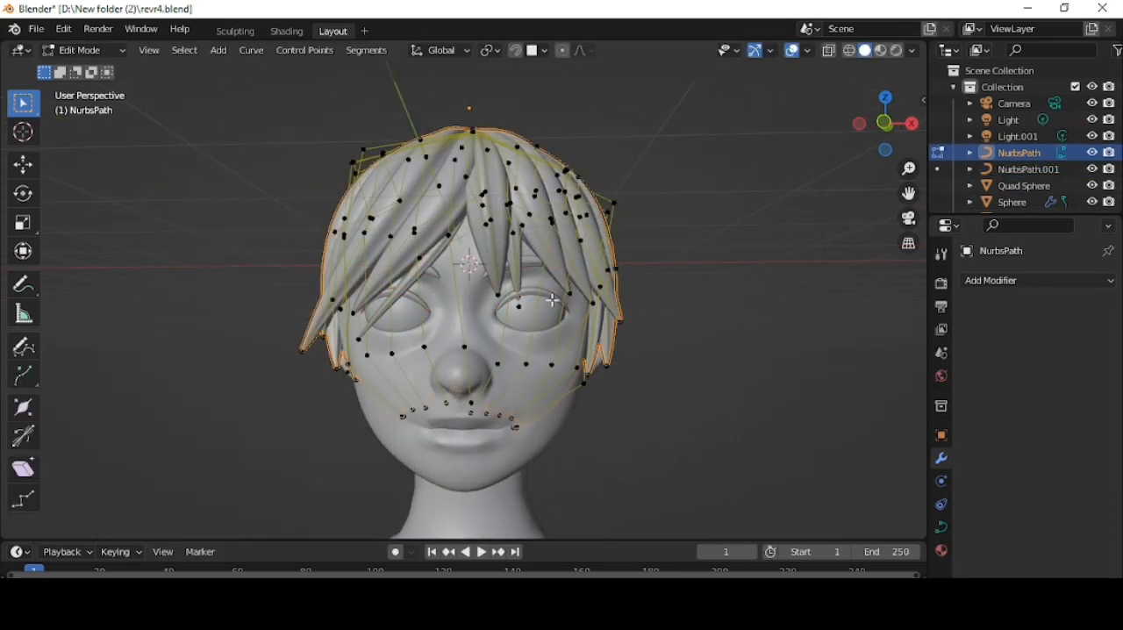
- Reposition the tips of the fringe and side hair strands next to the character's left eye
key("g")
left_click(564, 304)
middle_click_drag(659, 322, 724, 358)
left_click(567, 327)
key("g")
left_click(628, 353)
- Pull down the tip of the hair strand beside the character's right cheek to lengthen it
left_click_drag(469, 344, 518, 381)
middle_click_drag(537, 369, 422, 351)
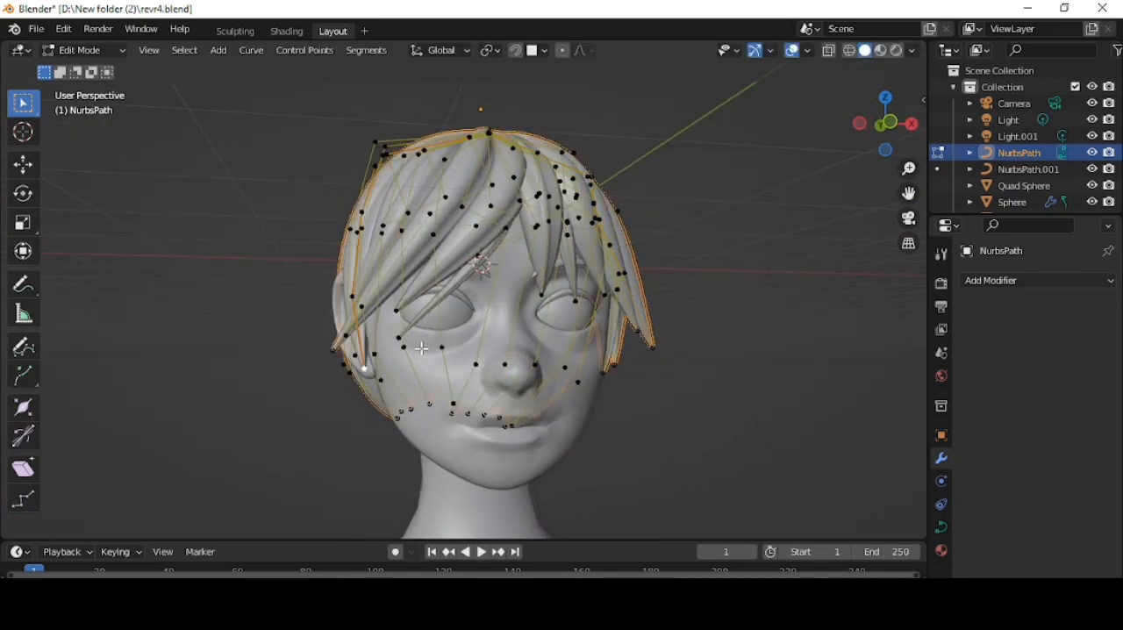
key("g")
left_click(425, 391)
- Pull down the tips of the hair strands in front of the character's left ear to lengthen them
middle_click_drag(426, 391, 395, 376)
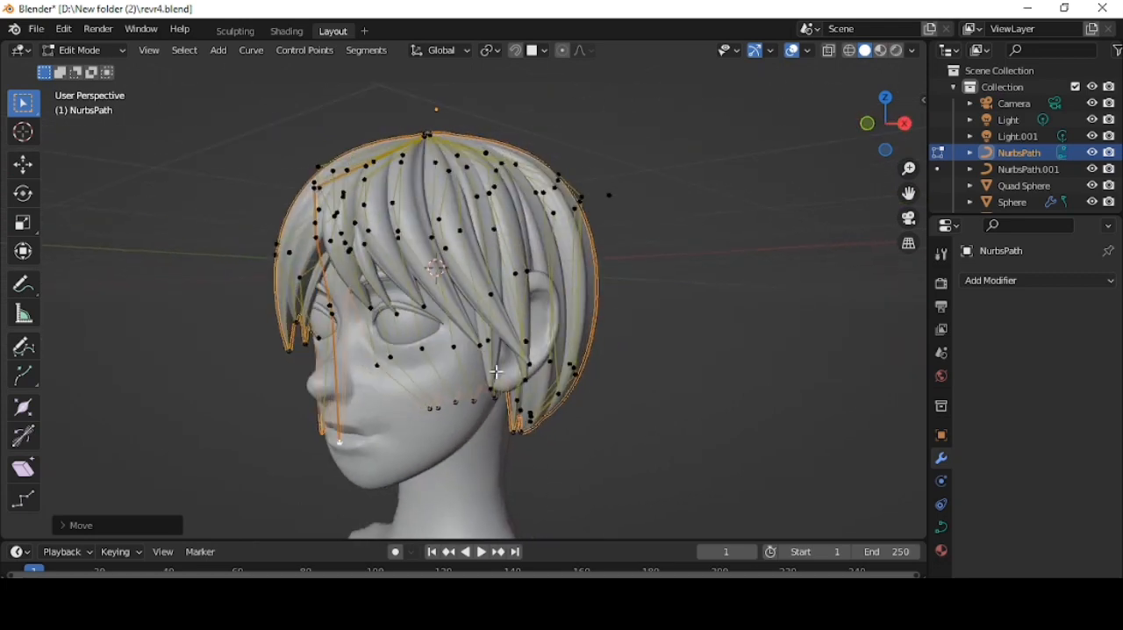
left_click(501, 353, "shift")
middle_click_drag(561, 303, 495, 273)
key("g")
left_click(490, 347)
middle_click_drag(490, 347, 645, 351)
- Finish editing the hair curves and preview the whole bust in rendered shading
key("Tab")
scroll(648, 309, "down", 4)
scroll(656, 316, "up", 2)
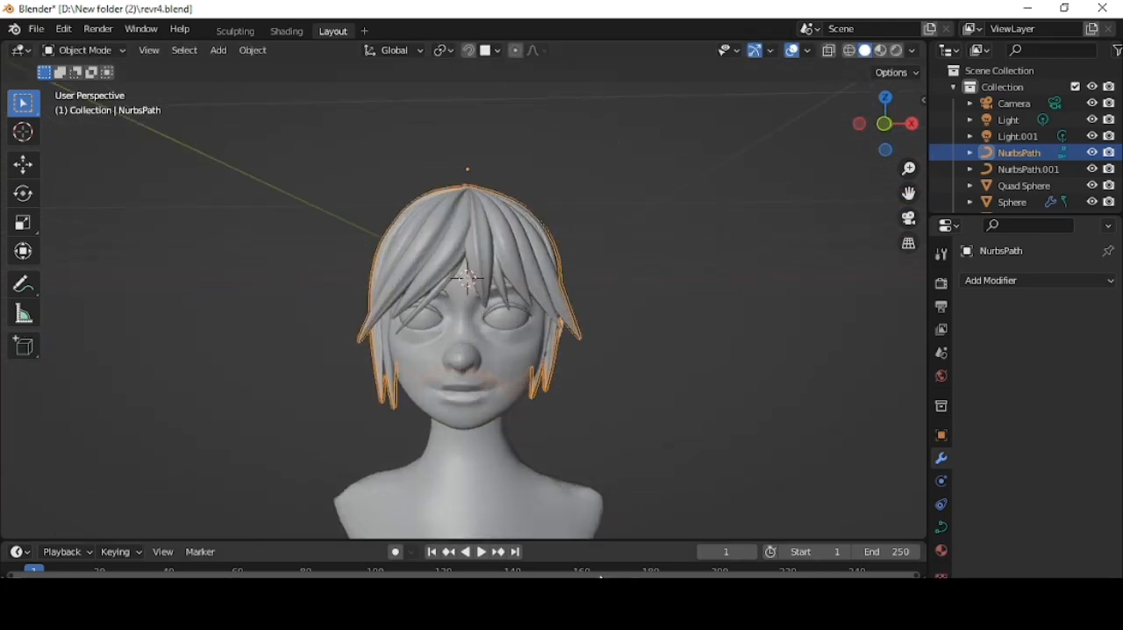
middle_click_drag(611, 437, 686, 365, "shift")
left_click(896, 50)
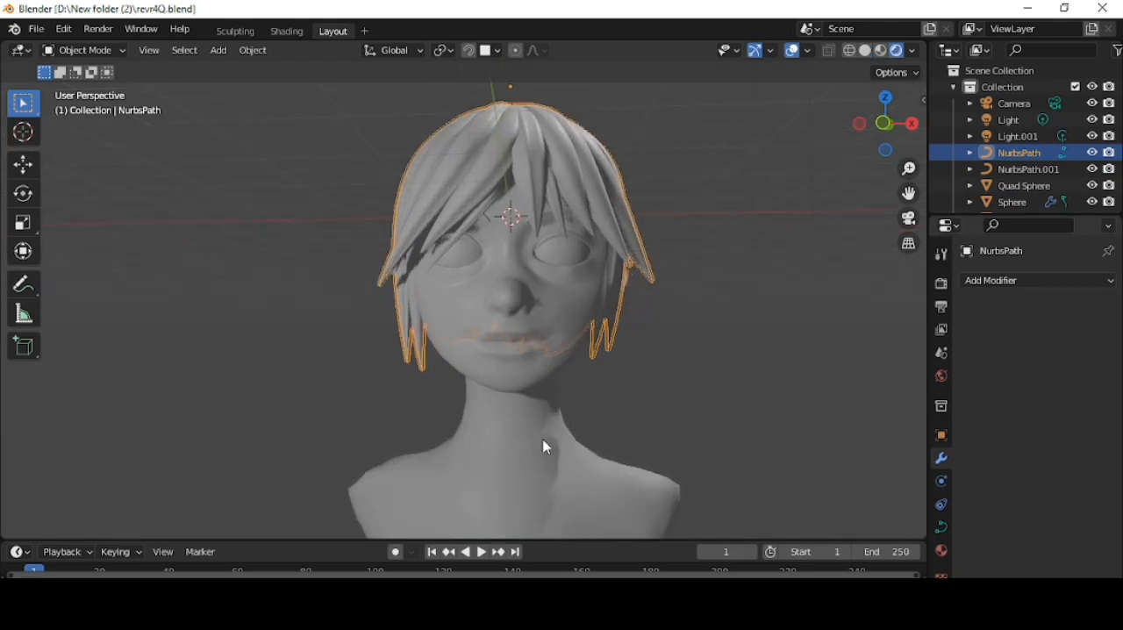
- Add a cube mesh and give it a Subdivision Surface modifier
left_click(546, 447)
key("shift+a")
left_click(605, 275)
left_click(1018, 281)
left_click(805, 578)
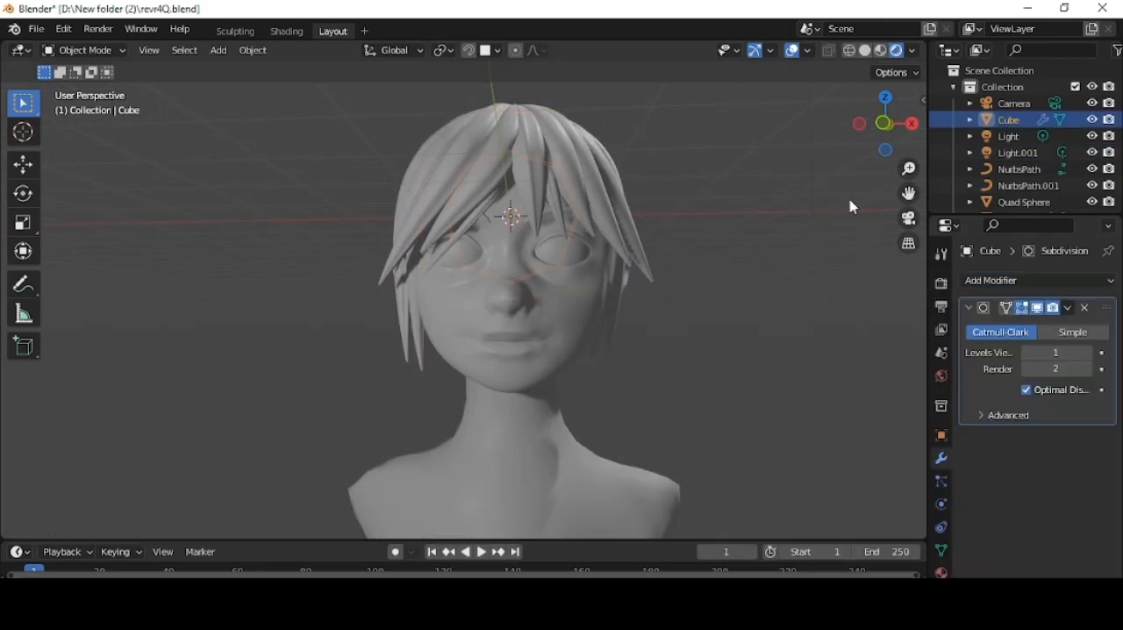
- Return to solid shading, move the cube down along Z to the torso and raise its viewport subdivision level
left_click(865, 51)
key("g")
key("z")
left_click(660, 518)
left_click(1089, 354)
- Scale the cube's mesh up around the torso and lower it along Z below the neck
key("Tab")
key("s")
left_click(735, 489)
middle_click_drag(734, 489, 637, 386, "shift")
key("g")
key("z")
left_click(711, 480)
scroll(722, 457, "down", 1)
key("s")
- Apply the cube's Subdivision Surface modifier and scale its mesh along Y to match the torso's depth
key("Tab")
left_click(1067, 308)
left_click(1009, 325)
key("Tab")
key("s")
key("y")
left_click(674, 377)
scroll(478, 215, "up", 4)
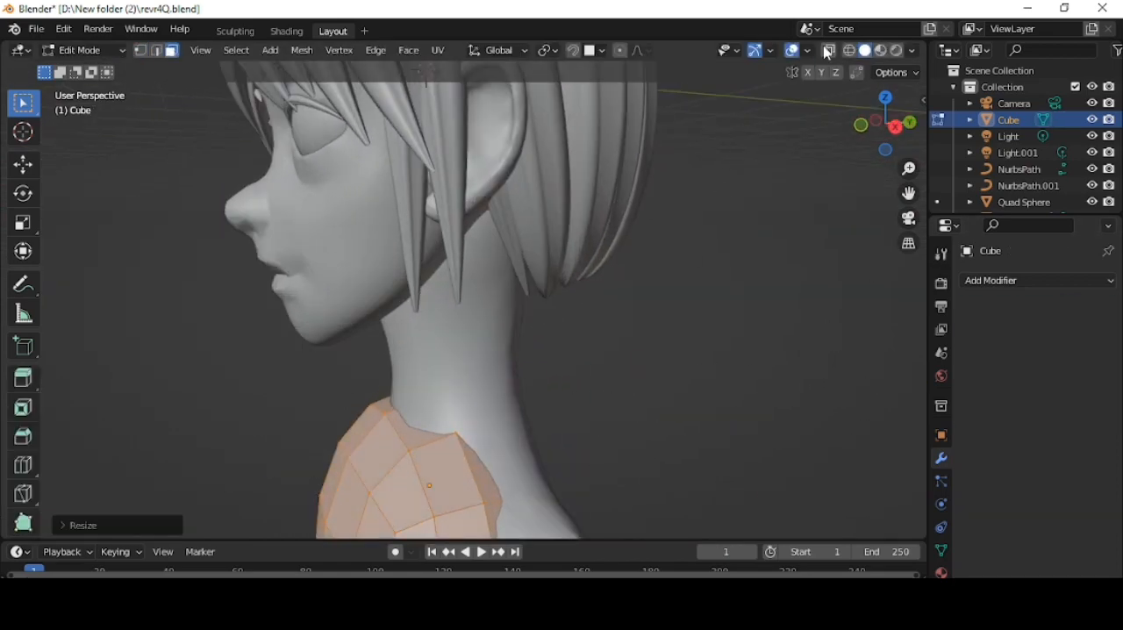
- Add another Subdivision Surface modifier and extrude the torso mesh's uppermost faces up around the neck as a collar
key("KP_1")
left_click(478, 392, "alt")
left_click(1013, 281)
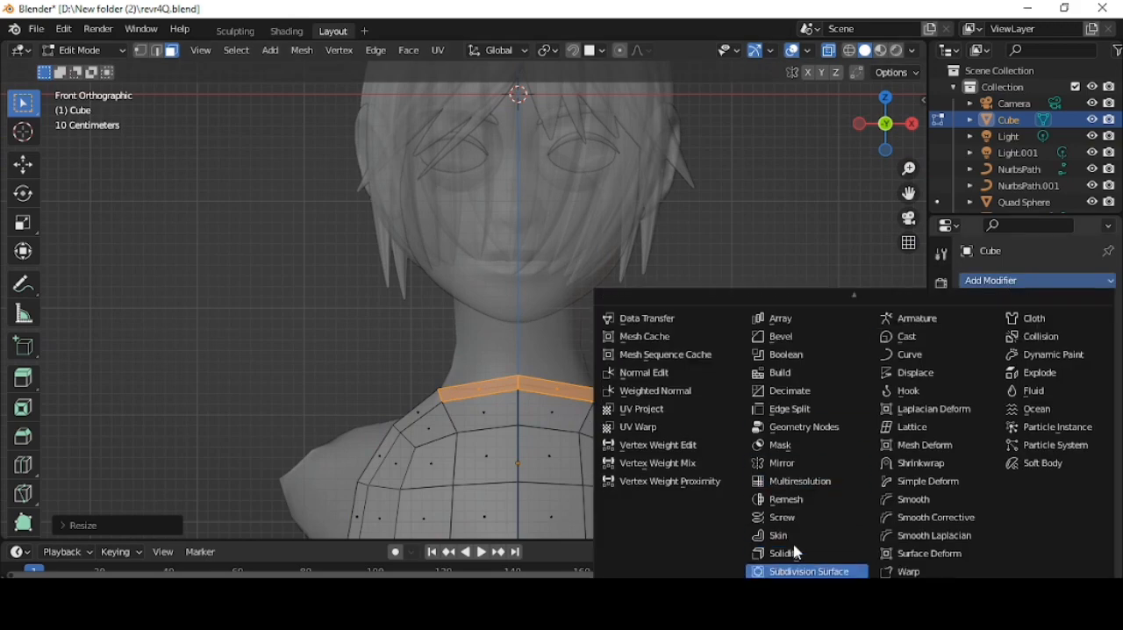
left_click(803, 571)
key("e")
left_click(746, 365)
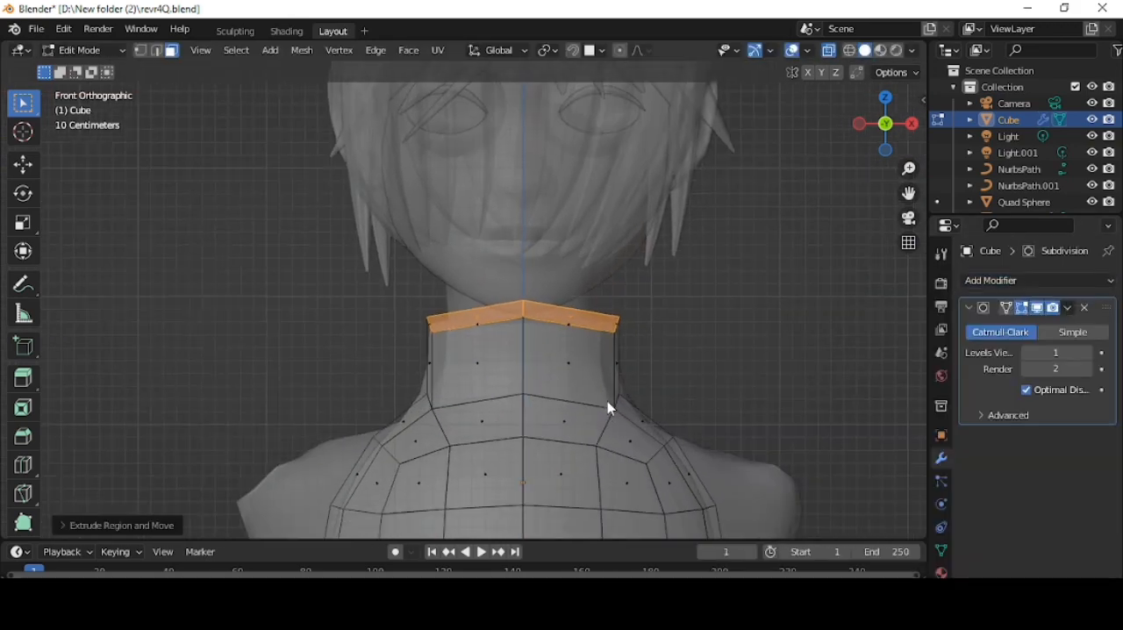
- Delete the faces closing the collar's opening and pull the shoulder faces outward to cover the bust's shoulders
middle_click_drag(825, 264, 752, 283)
key("x")
left_click(732, 315)
scroll(694, 396, "down", 2)
key("KP_1")
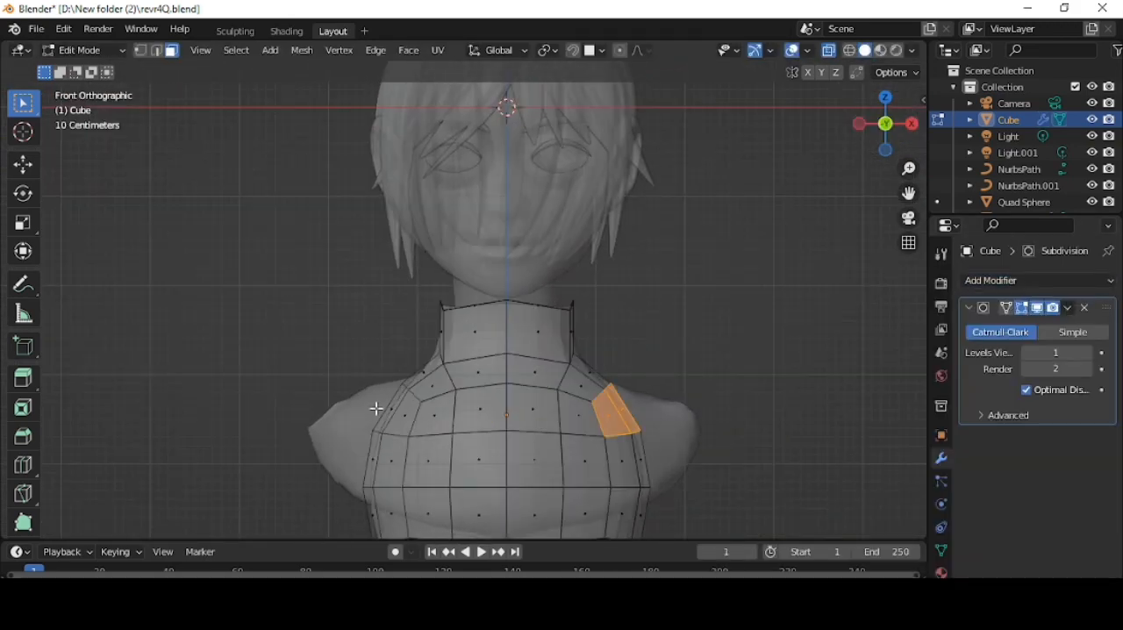
left_click(784, 359)
- Select the whole garment mesh in side view, move it along Y onto the neck and torso, and scale it to fit
middle_click_drag(725, 279, 705, 359)
key("KP_3")
key("a")
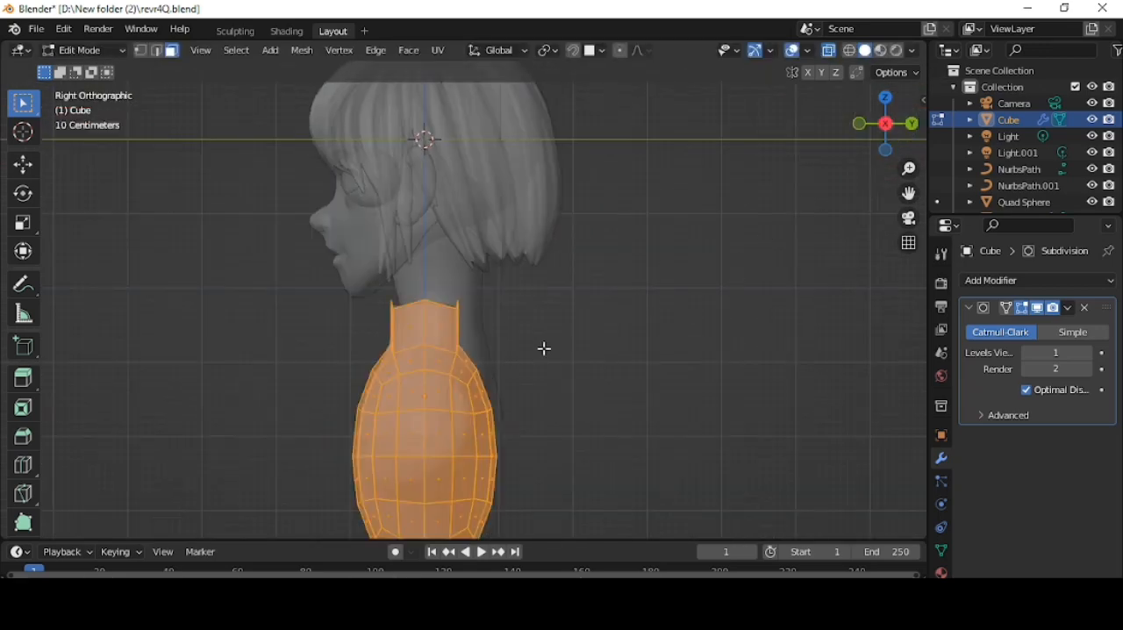
key("g")
key("y")
left_click(571, 343)
key("s")
left_click(473, 327)
- Scale up the collar section and its upper ring of vertices so the collar clears the neck
scroll(472, 328, "up", 2)
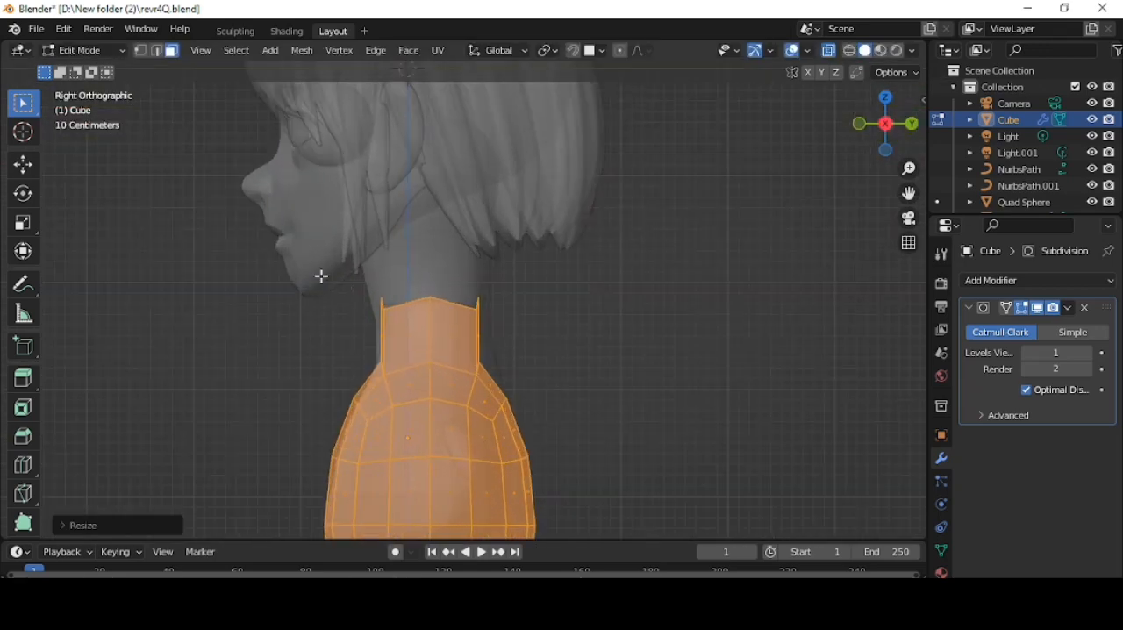
left_click_drag(316, 272, 524, 356)
key("s")
left_click(537, 341)
key("1")
left_click_drag(338, 256, 539, 325)
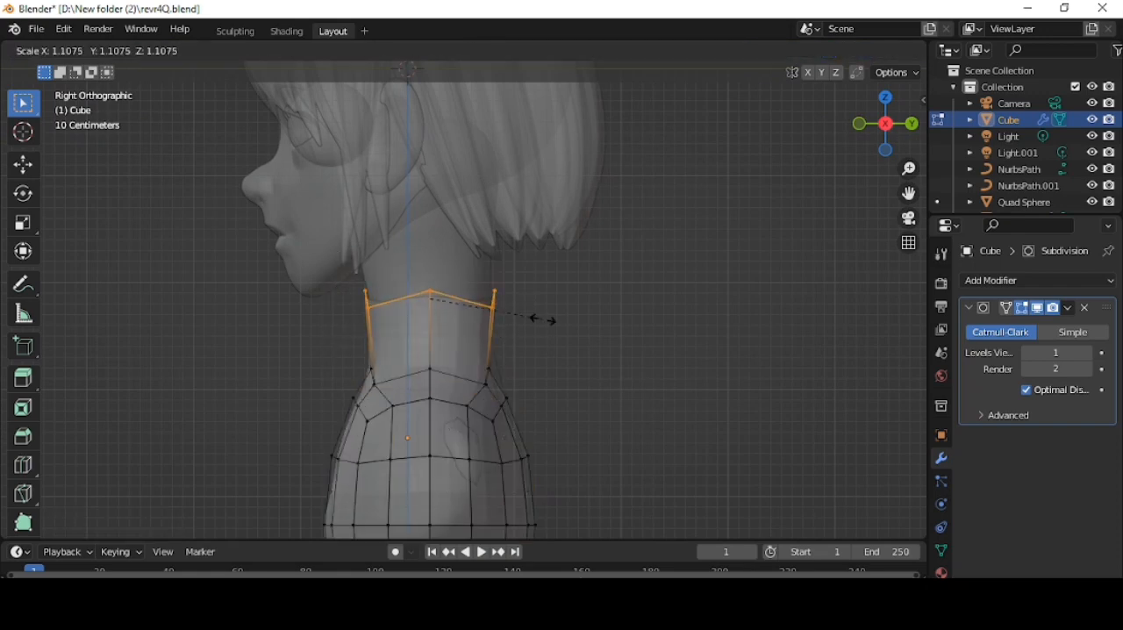
middle_click_drag(573, 311, 549, 311)
- Move a vertex on the front of the garment's chest along Y to cover the body beneath
scroll(590, 267, "down", 1)
left_click(411, 490)
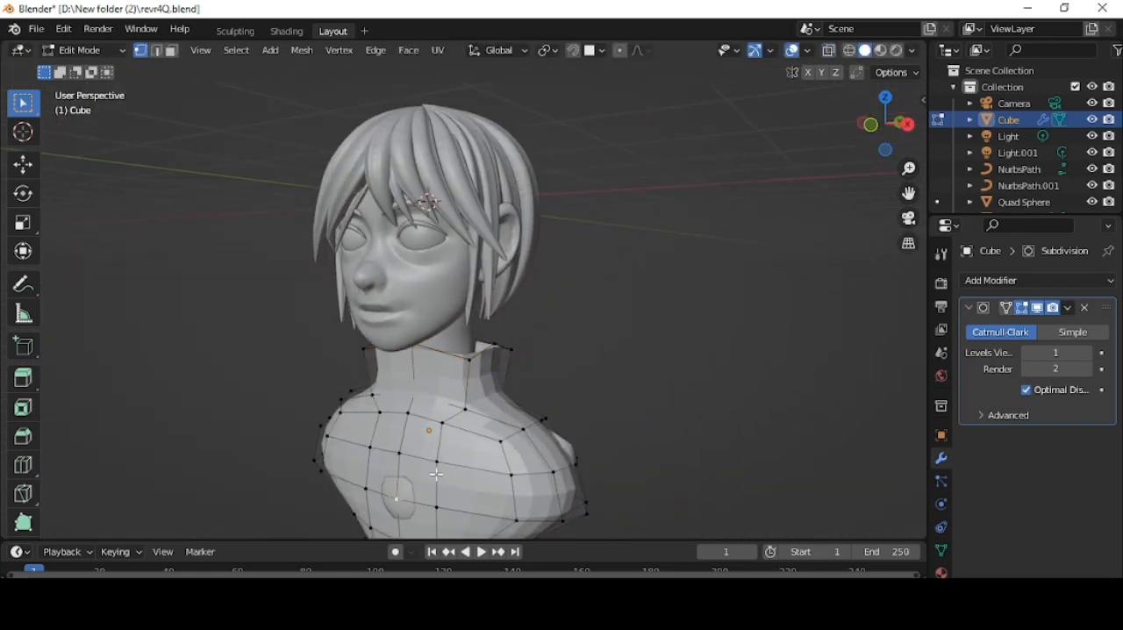
key("g")
key("y")
left_click(567, 393)
- Try to move the vertex at the front of the collar down, and undo the move
left_click(439, 328)
key("g")
left_click(438, 355)
key("ctrl+z")
- Select the front vertices of the collar rim with X-ray on, lower them along Z, and turn X-ray off
key("alt+z")
middle_click_drag(441, 304, 486, 304)
key("g")
key("z")
left_click(536, 303)
middle_click_drag(737, 271, 672, 259)
key("alt+z")
scroll(532, 276, "down", 1)
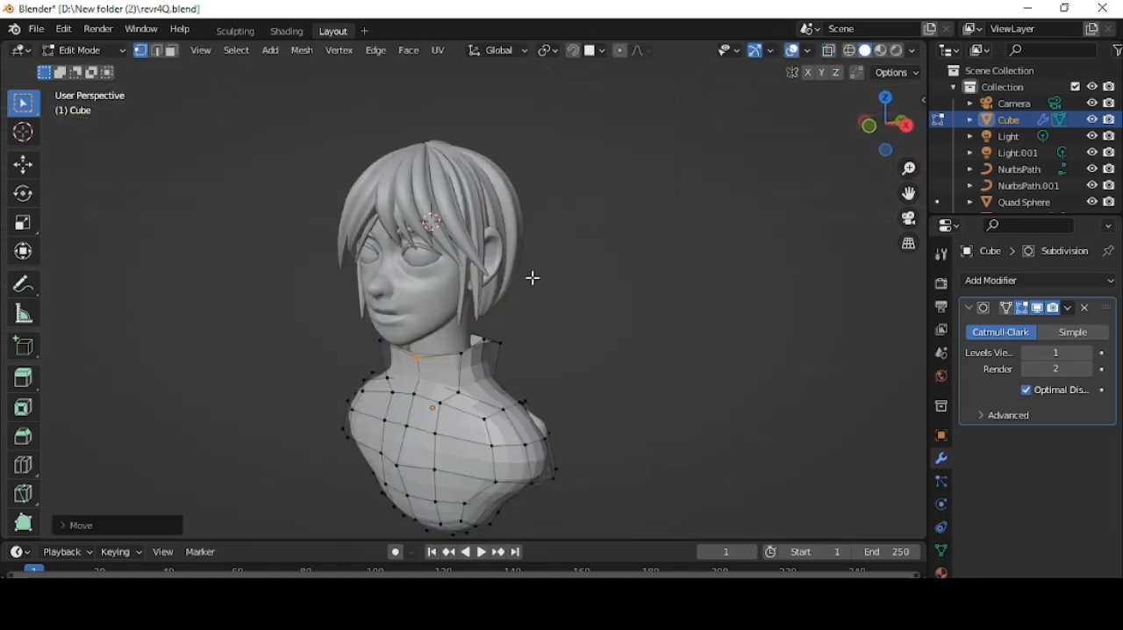
- Finish editing the garment mesh and shade it smooth
middle_click_drag(532, 276, 562, 271)
scroll(562, 271, "up", 2)
key("Tab")
right_click(673, 218)
left_click(673, 218)
- Preview the bust with its turtleneck garment in rendered shading
mouse_move(680, 240)
middle_mouse_down()
mouse_move(643, 243)
mouse_move(712, 224)
middle_mouse_up()
middle_click_drag(713, 211, 719, 251, "shift")
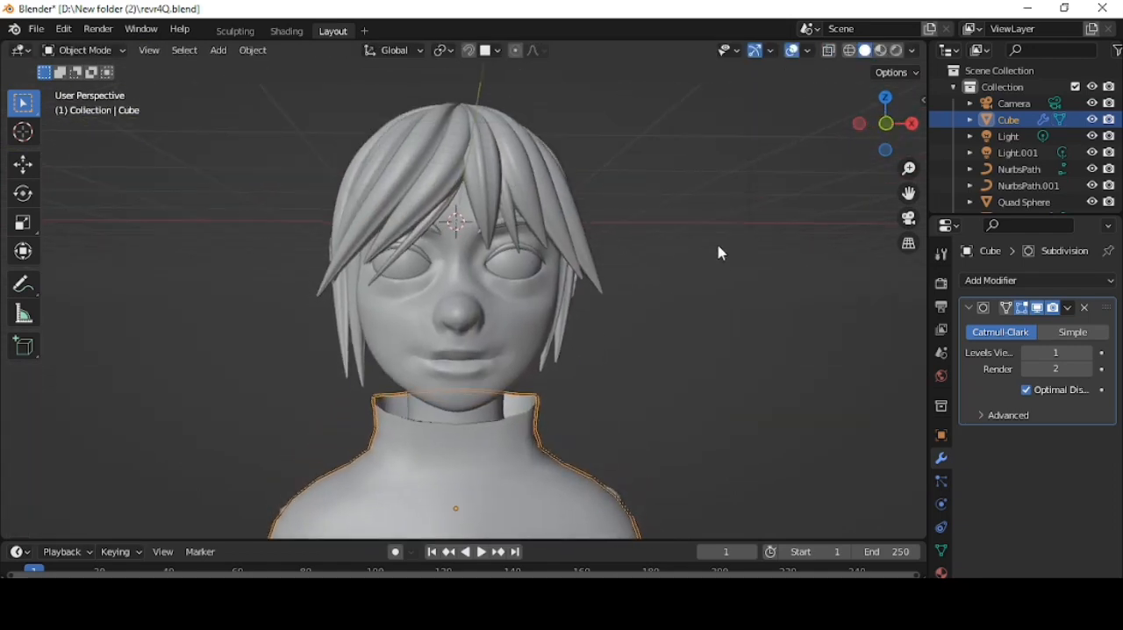
scroll(719, 251, "down", 1)
left_click(895, 51)
middle_click_drag(808, 208, 762, 219)
- Create a new material for the hair curves and darken its Base Color
left_click(516, 231)
left_click(940, 552)
left_click(1039, 351)
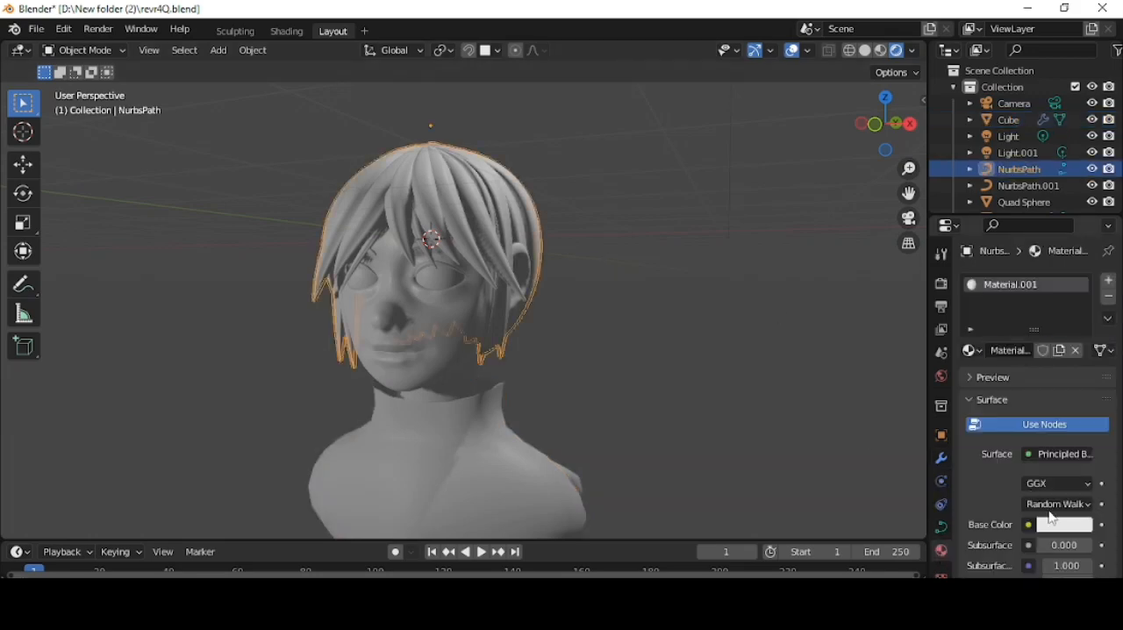
left_click(1057, 523)
left_click_drag(1078, 342, 1082, 362)
- Save the file under the new name revr4QA.blend
left_click(43, 31)
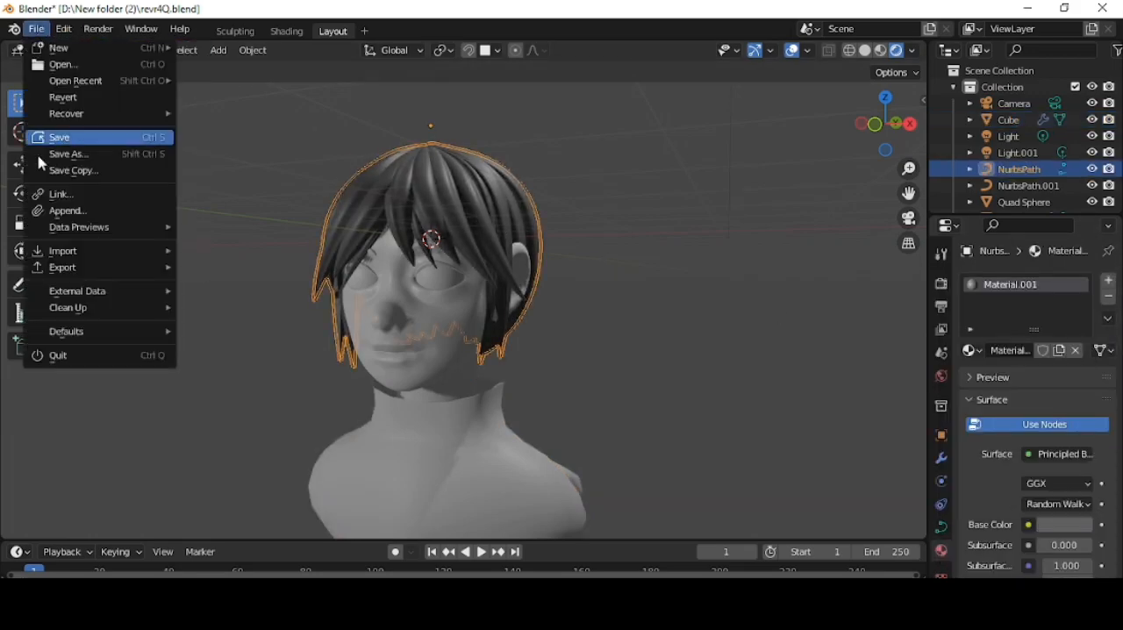
left_click(69, 154)
type("A.blend")
left_click(827, 536)
- Set the hair material's Base Color to an Image Texture and load the soft black hair image
left_click(1029, 524)
left_click(835, 394)
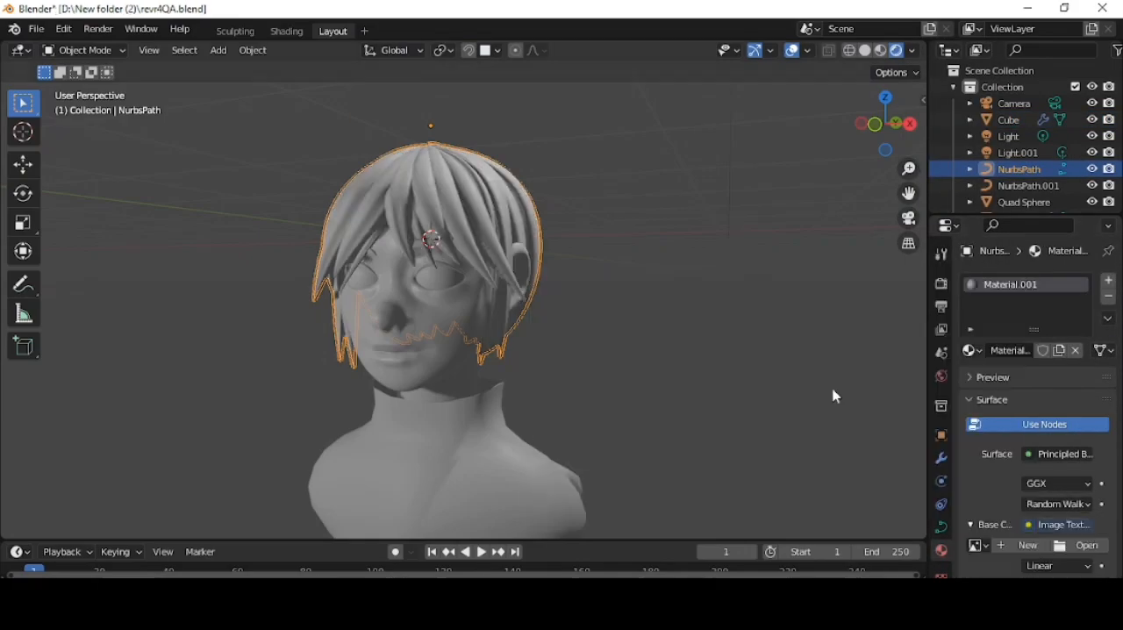
left_click(1079, 545)
left_click(187, 253)
left_click(812, 280)
double_click(812, 281)
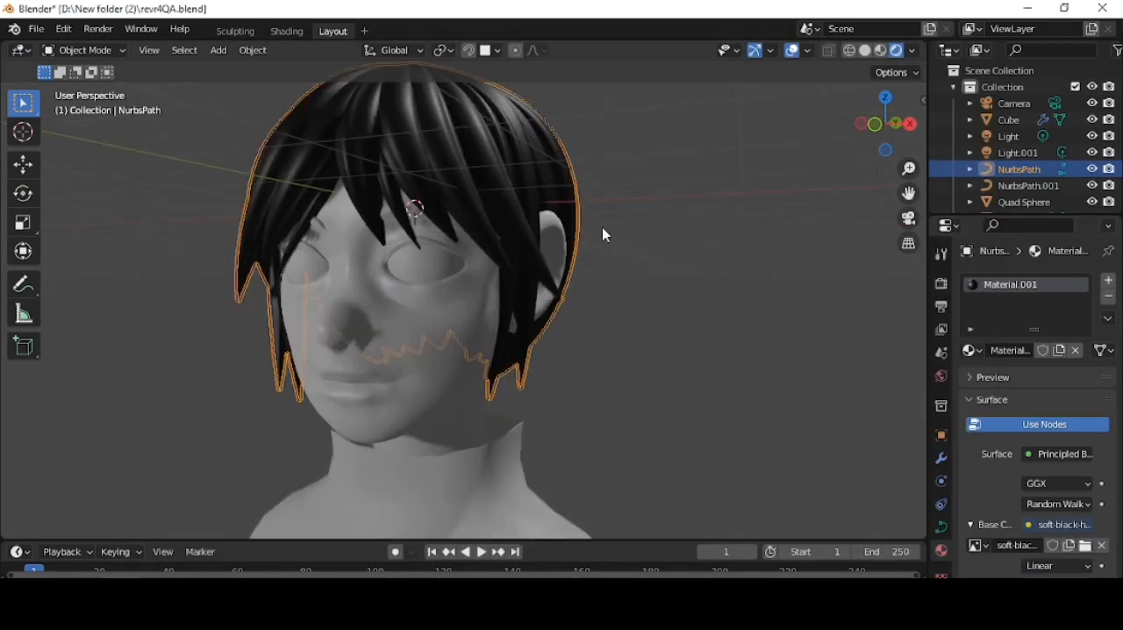
- Open the hair material's nodes in the Shading workspace and add a Mapping node before the image texture
left_click(287, 30)
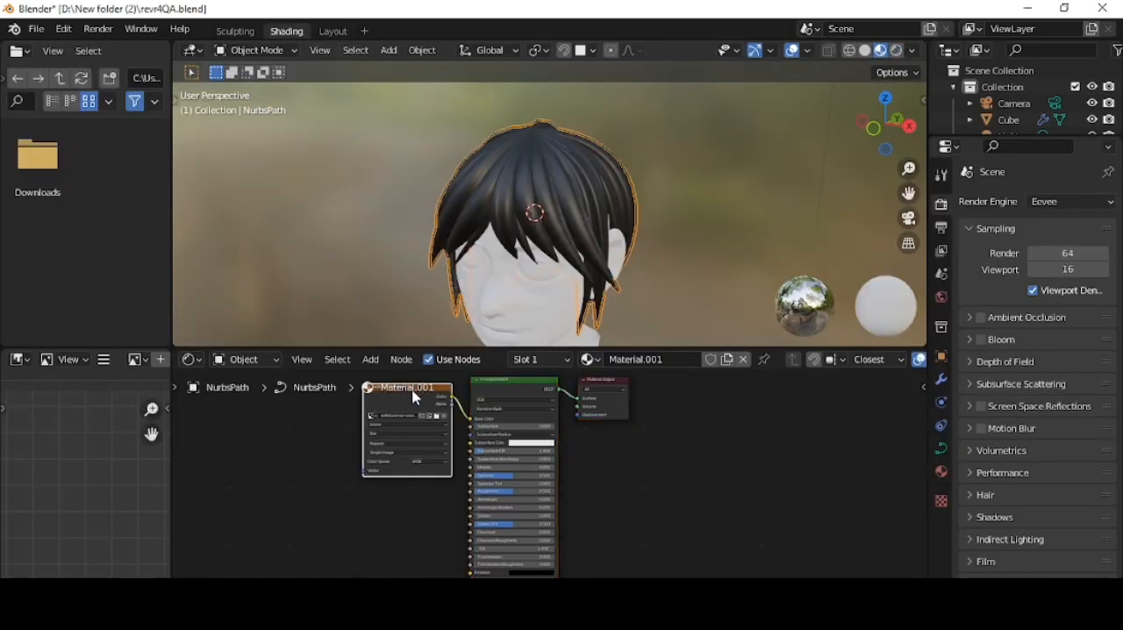
key("shift+a")
left_click(338, 407)
type("ma")
left_click(349, 458)
left_click(264, 398)
- Add a Texture Coordinate node and link its Normal output through the Mapping node to the hair image's Vector input
key("shift+a")
left_click(266, 409)
type("coo")
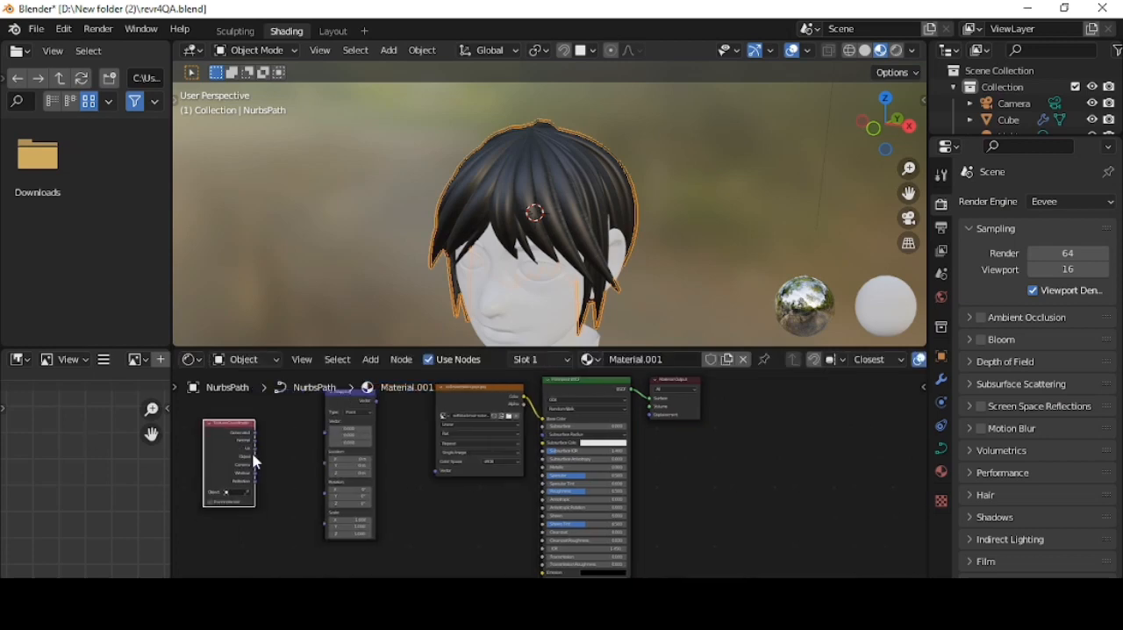
scroll(257, 462, "up", 2)
left_click_drag(299, 427, 394, 401)
left_click_drag(463, 373, 545, 468)
- Add a Bump node at strength 0.258, feeding the hair image's colour into Height and its output into the shader's Normal
key("KP_7")
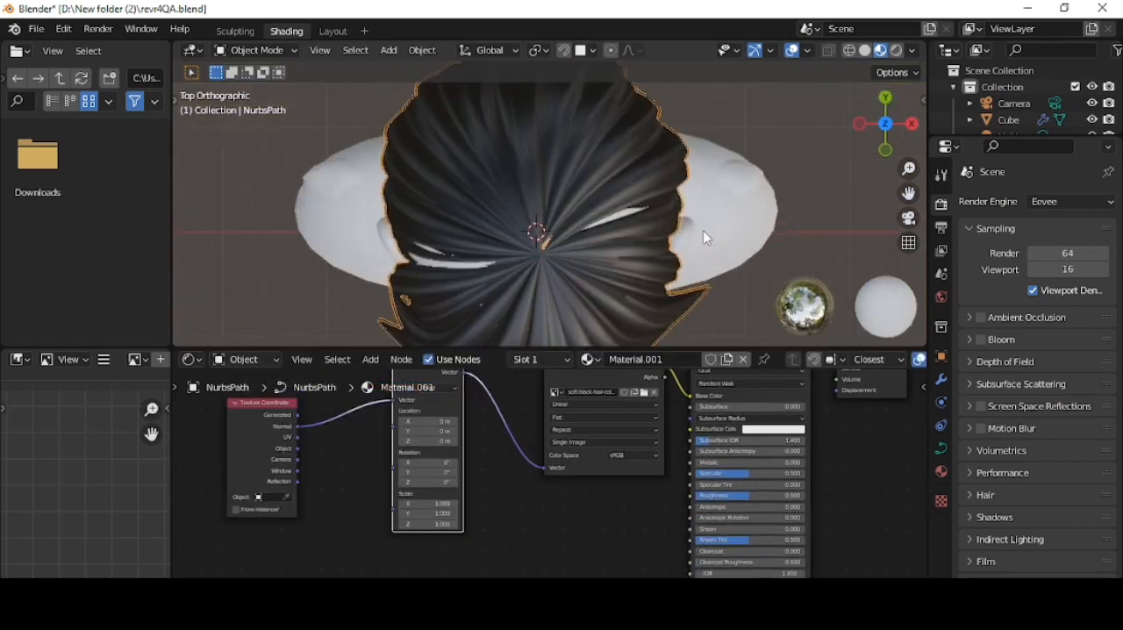
scroll(706, 237, "up", 2)
left_click(896, 51)
scroll(825, 114, "down", 3)
scroll(687, 474, "down", 2)
mouse_move(597, 398)
left_mouse_down()
mouse_move(541, 401)
mouse_move(646, 508)
left_mouse_up()
key("shift+a")
left_click(571, 405)
type("bu")
left_click(575, 425)
left_click(604, 425)
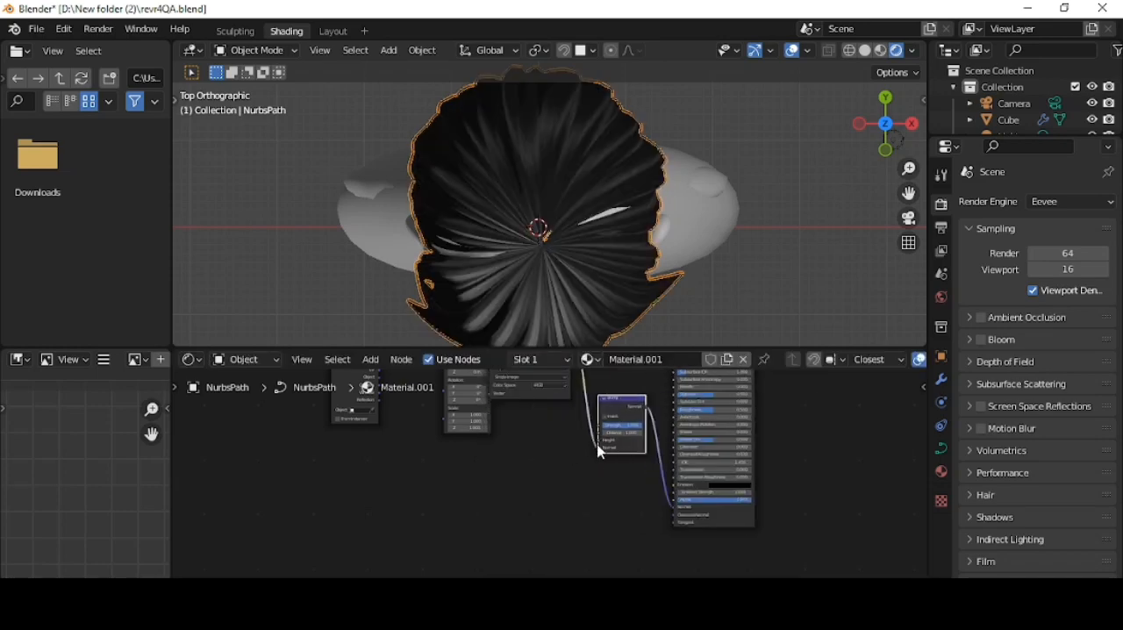
left_click_drag(599, 448, 606, 425)
scroll(581, 289, "up", 4)
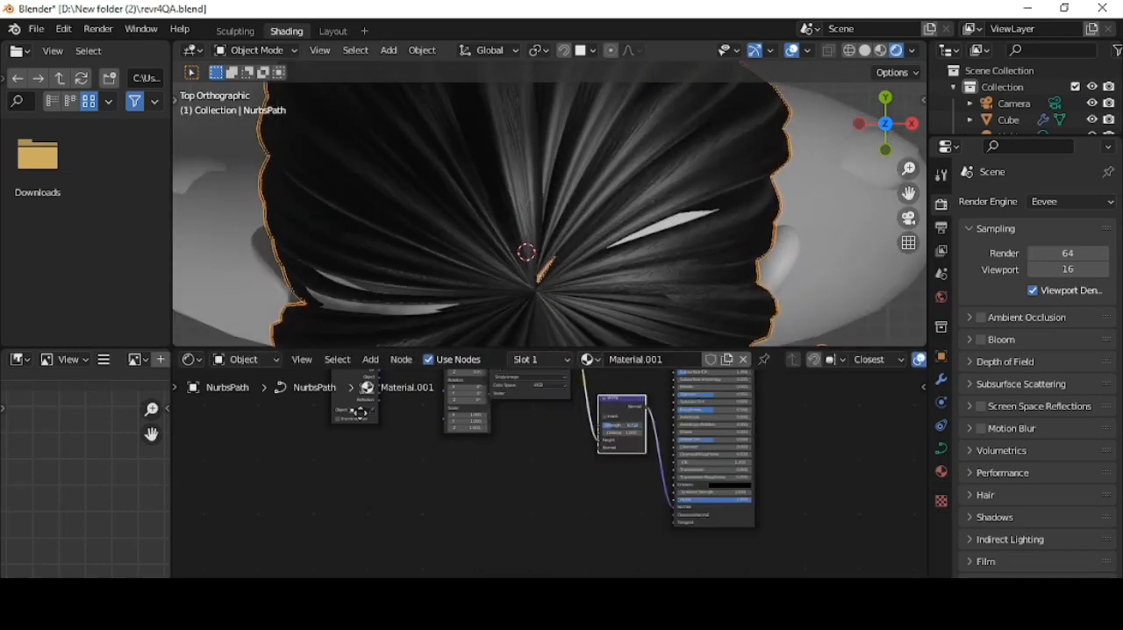
- Rotate the hair texture to about -32.7° on Z in the Mapping node
scroll(505, 386, "up", 5)
middle_click_drag(505, 386, 577, 453)
mouse_move(530, 489)
left_mouse_down()
mouse_move(516, 489)
mouse_move(521, 497)
left_mouse_up()
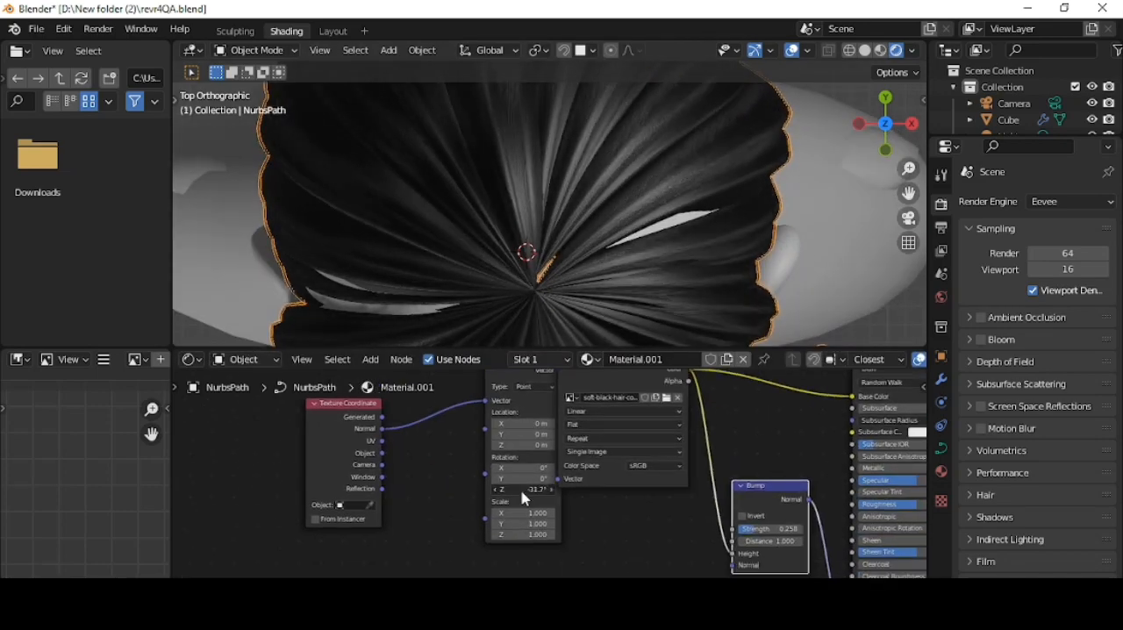
scroll(827, 302, "up", 3)
scroll(681, 135, "down", 6)
middle_click_drag(680, 233, 677, 309)
scroll(878, 417, "down", 1)
- Set the hair shader's Specular to 1.000 and Roughness to 0.414
middle_click_drag(906, 409, 644, 500)
scroll(606, 549, "up", 2)
middle_click_drag(727, 250, 657, 252)
scroll(633, 499, "up", 5)
scroll(677, 509, "down", 3)
middle_click_drag(677, 509, 650, 462)
left_click_drag(654, 505, 737, 504)
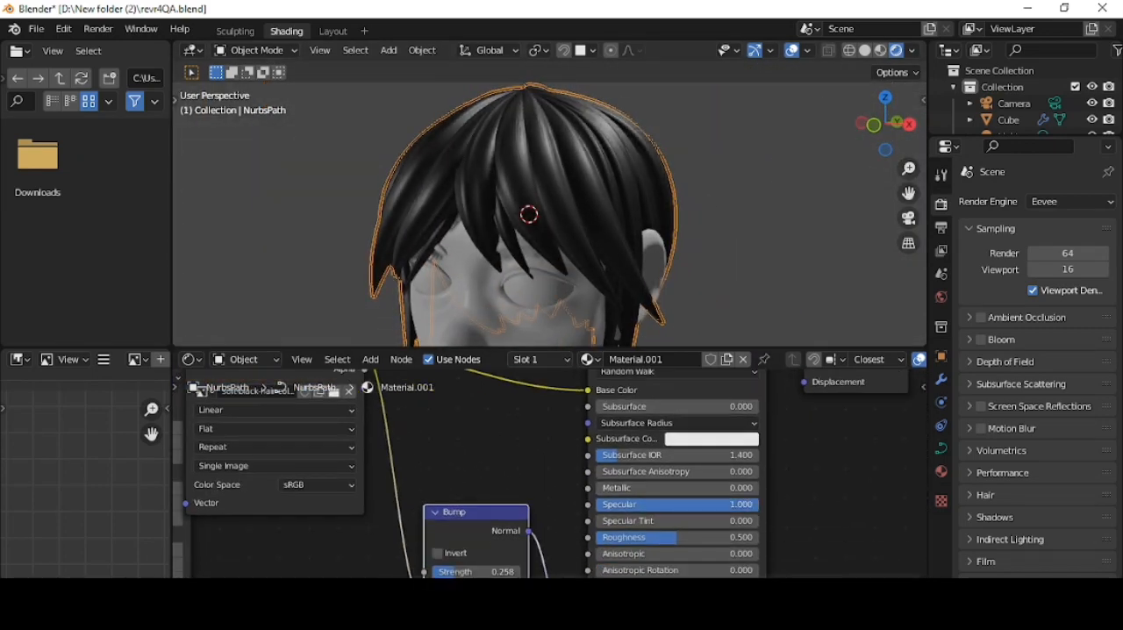
mouse_move(700, 537)
left_mouse_down()
mouse_move(669, 537)
mouse_move(686, 537)
left_mouse_up()
- Raise the hair Bump node's strength to 0.567
middle_click_drag(443, 526, 466, 487)
left_click_drag(478, 532, 506, 532)
scroll(421, 293, "down", 3)
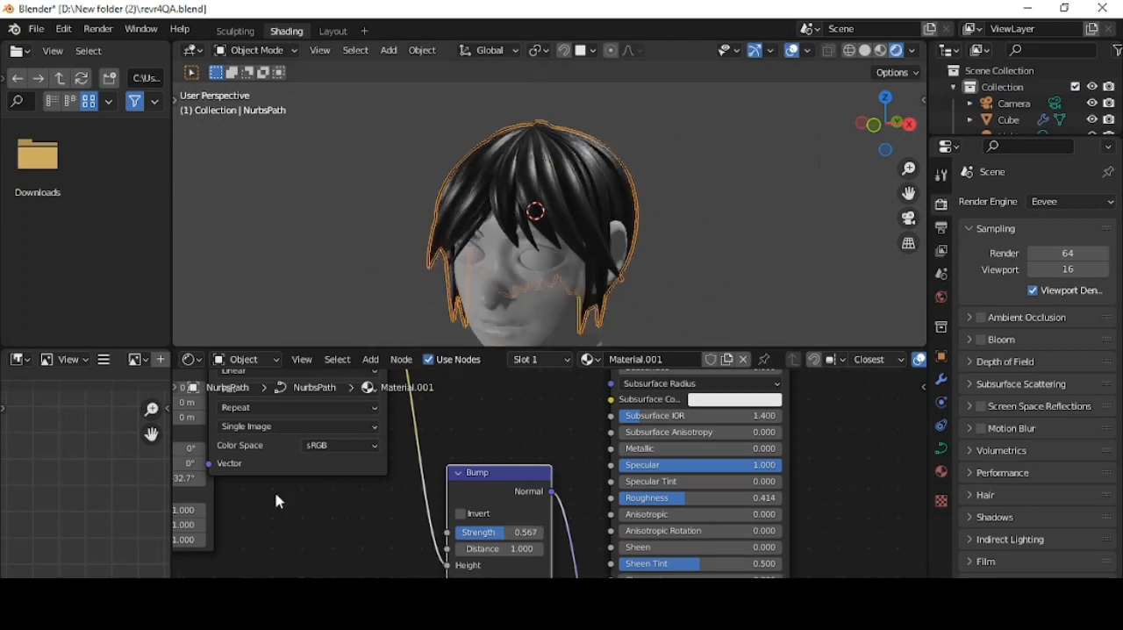
middle_click_drag(294, 501, 671, 519)
scroll(549, 469, "down", 1)
middle_click_drag(517, 246, 587, 235)
scroll(612, 268, "up", 4)
scroll(588, 237, "down", 4)
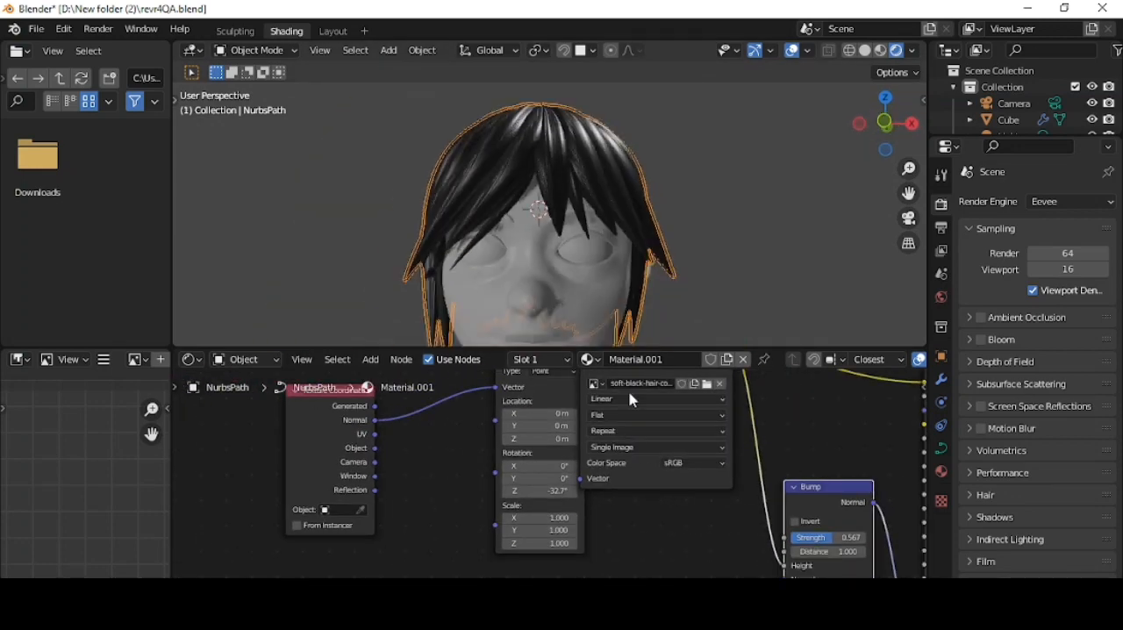
- Add an Image Texture node to the head's material and link its Color output to the Base Color
left_click(601, 302)
scroll(628, 492, "down", 4)
key("shift+a")
left_click(543, 405)
type("im")
key("Return")
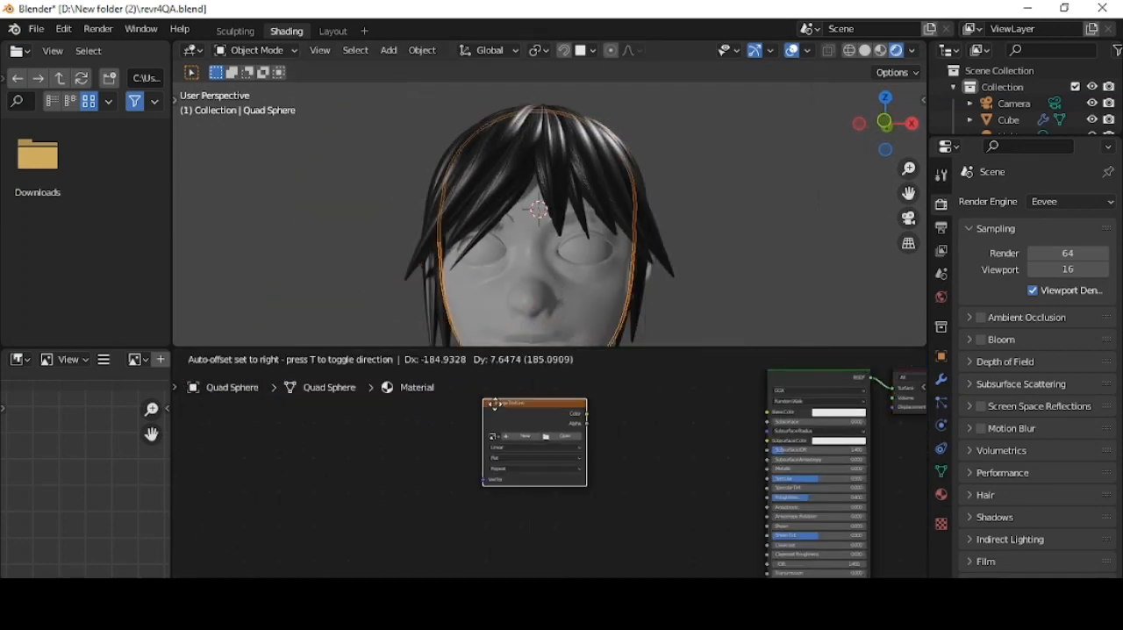
left_click(481, 400)
left_click_drag(583, 409, 766, 412)
- Create a new blank image for the head texture in pale peach, with hue 0.051, saturation 0.211 and value 1.000
left_click(521, 431)
left_click(575, 482)
left_click_drag(647, 361, 647, 243)
left_click(570, 320)
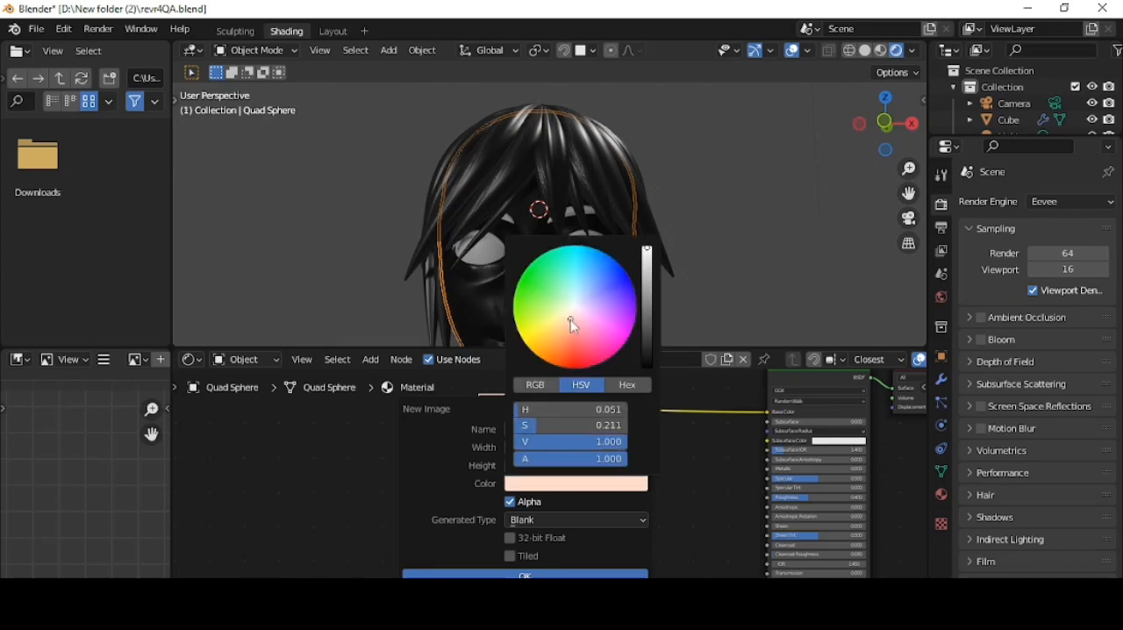
left_click(562, 575)
- Select the whole head mesh in Edit Mode and UV unwrap it
key("Tab")
key("a")
left_click(885, 123)
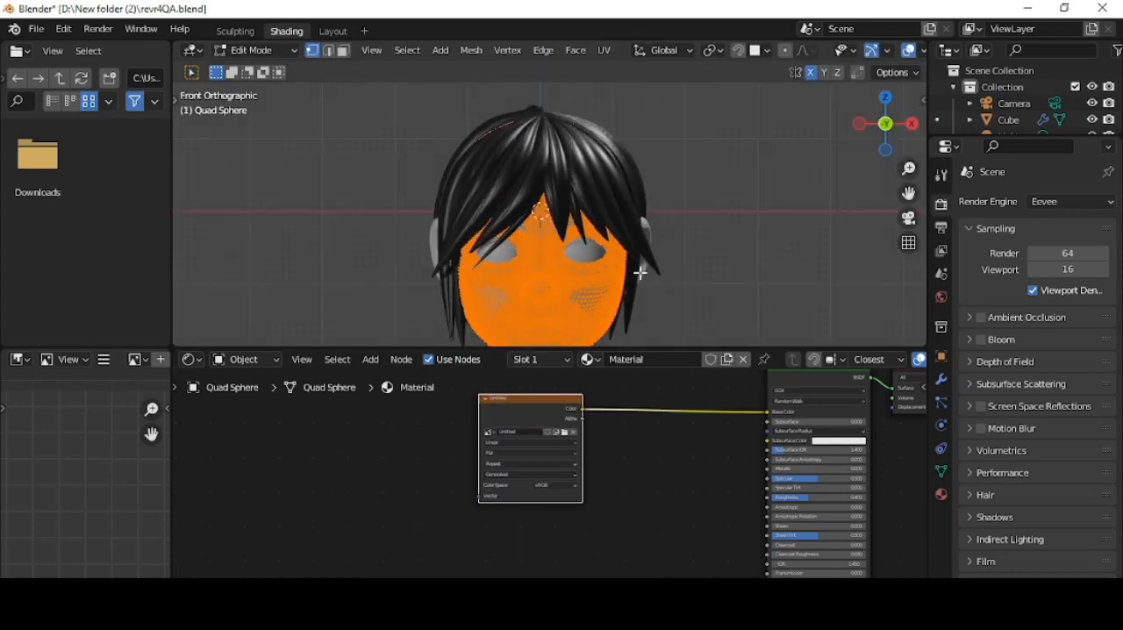
key("u")
left_click(627, 296)
left_click(642, 430)
- Add Texture Paint and UV Editing workspaces and return to Texture Paint
left_click(362, 32)
mouse_move(312, 63)
left_click(434, 213)
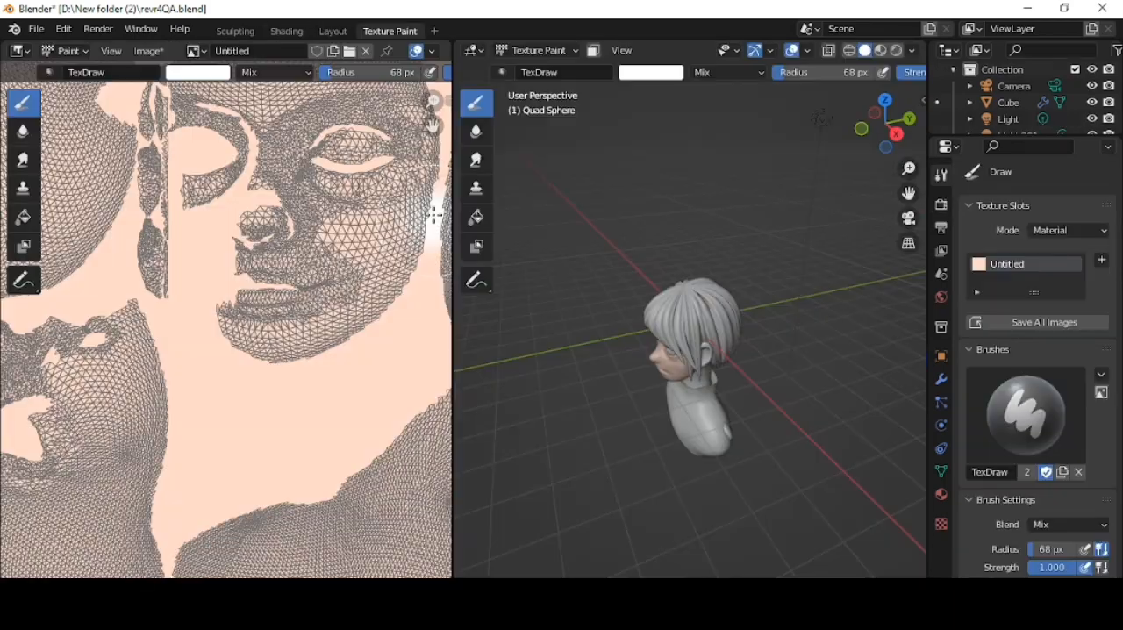
left_click(435, 31)
mouse_move(383, 63)
left_click(520, 228)
left_click(390, 31)
- Paint salmon pink around the eyes and on the nose using a 33 px brush at strength 0.193
scroll(759, 307, "up", 4)
middle_click_drag(649, 303, 763, 299)
scroll(762, 304, "up", 4)
scroll(762, 303, "up", 2)
left_click(651, 72)
left_click(680, 173)
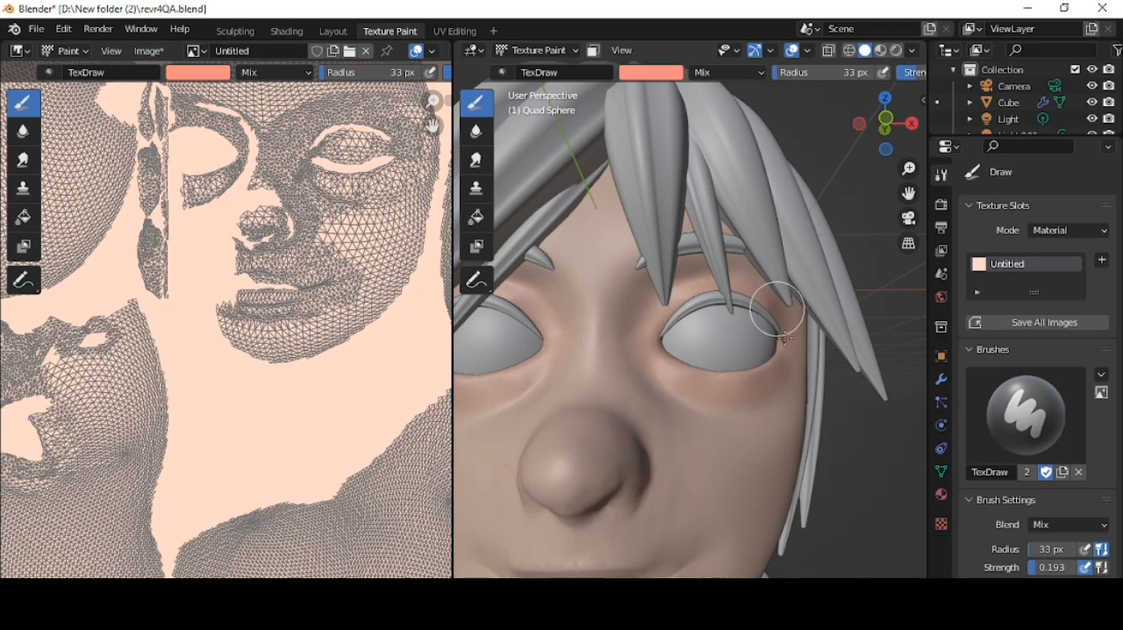
scroll(623, 371, "down", 1)
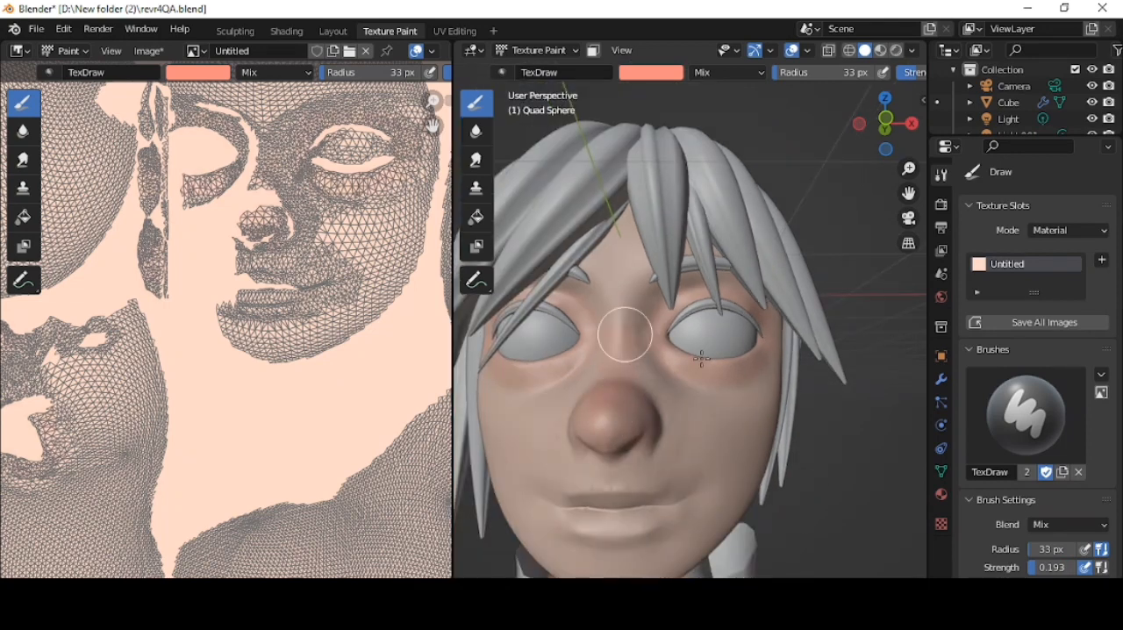
scroll(625, 467, "down", 5)
scroll(727, 401, "up", 4)
- Enlarge the brush and paint salmon blush over both cheeks, ending with a radius of 57 px
key("f")
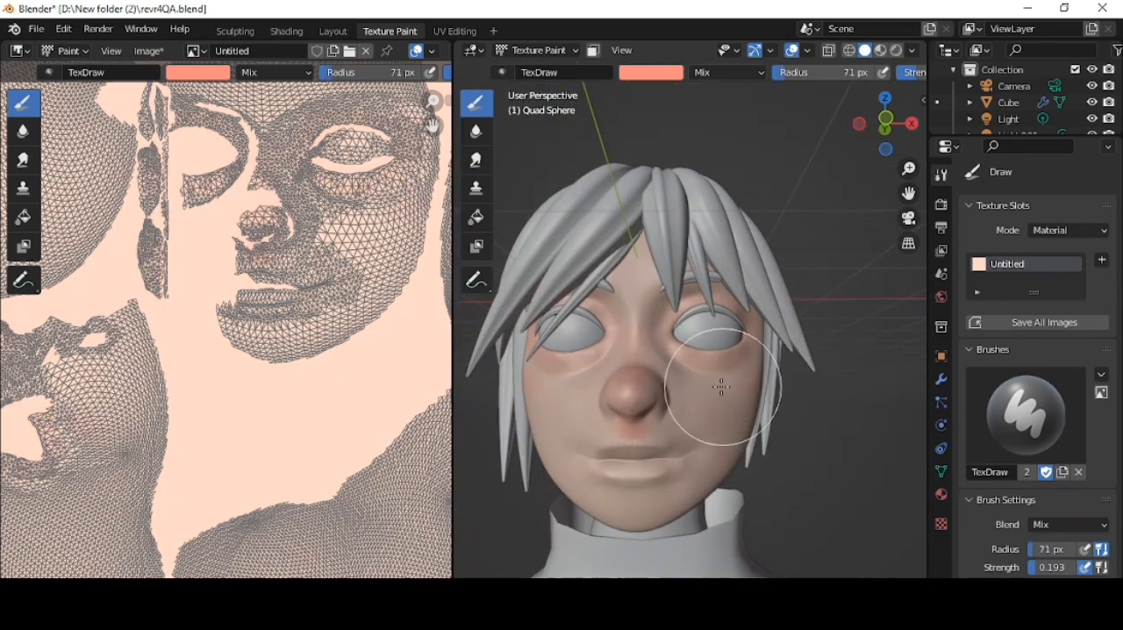
middle_click_drag(779, 341, 712, 417)
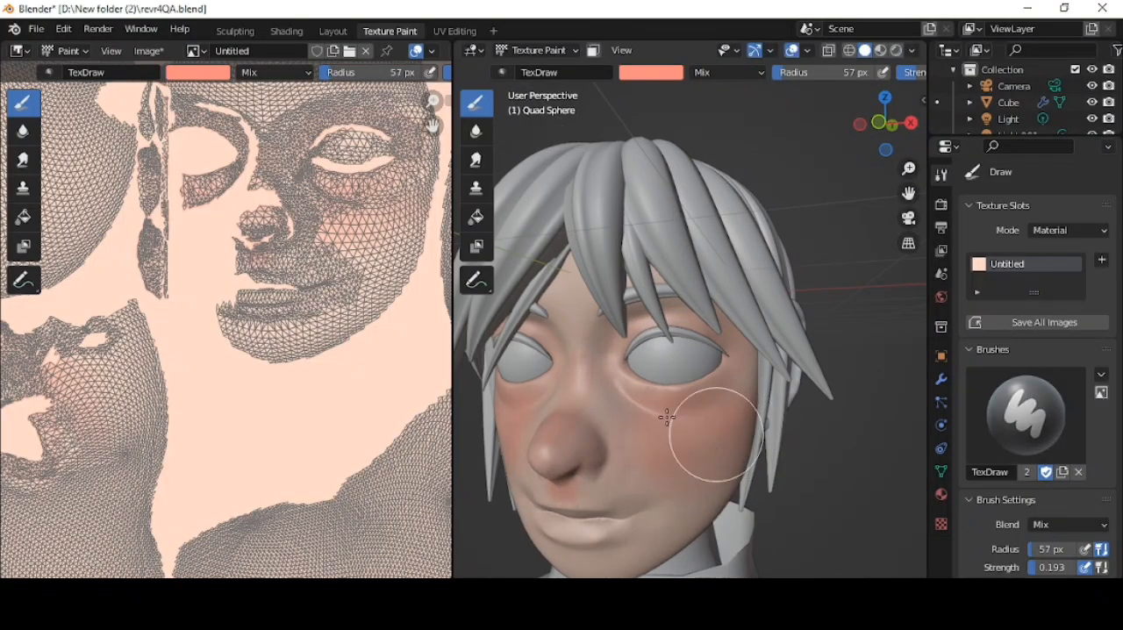
middle_click_drag(573, 509, 697, 472)
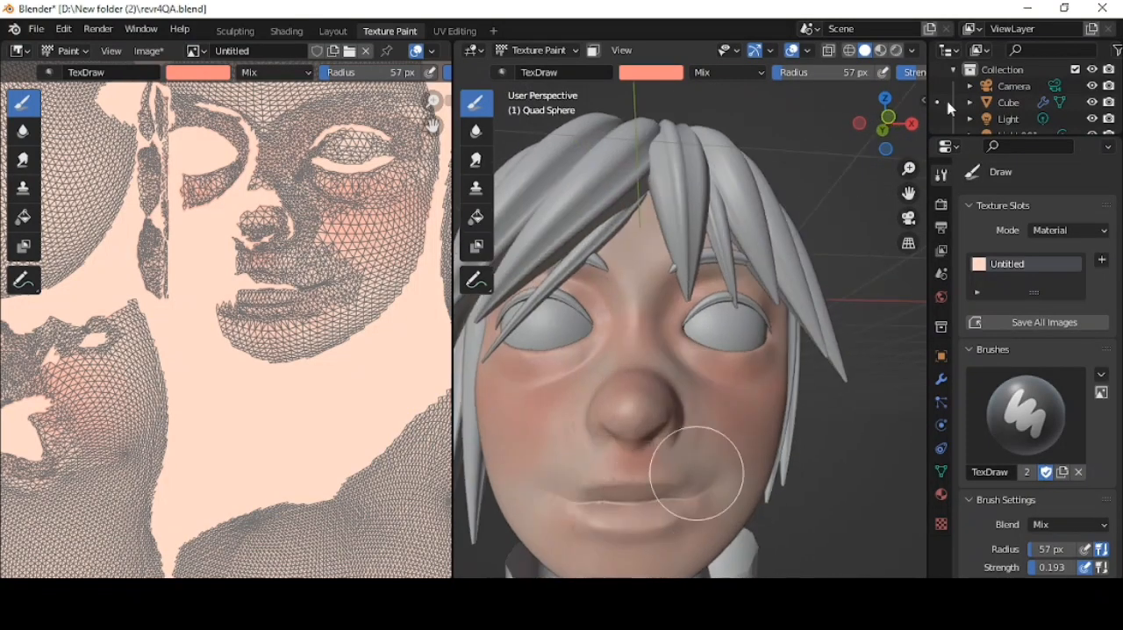
- Lower the brush strength to 0.111 and touch up the facial blush in rendered shading
left_click(896, 50)
scroll(871, 88, "up", 2)
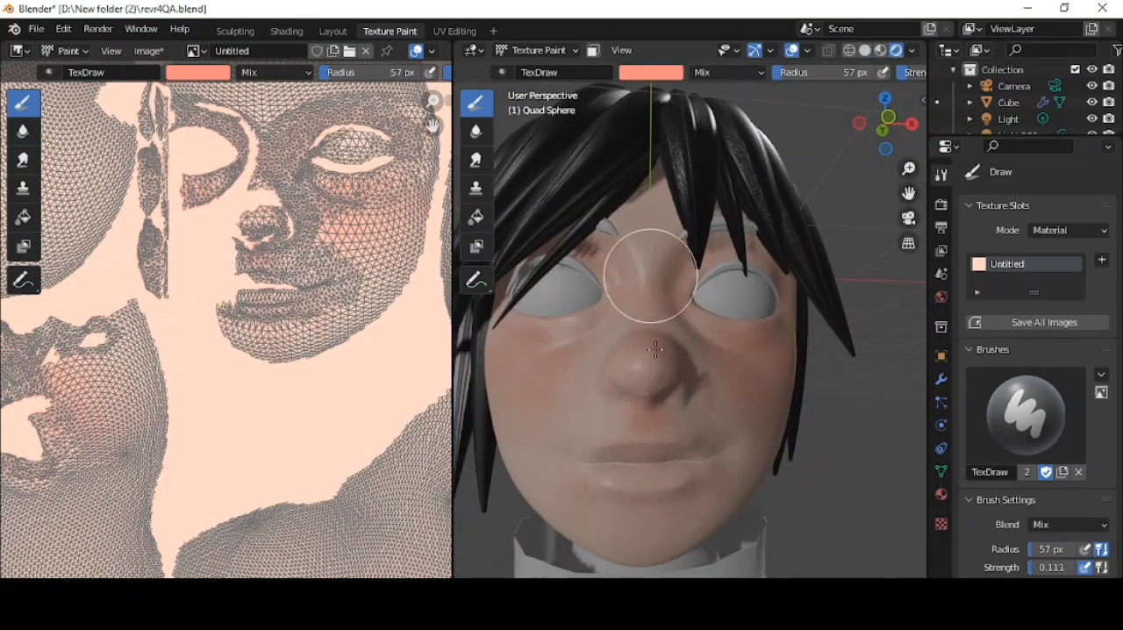
scroll(760, 290, "down", 2)
scroll(757, 289, "up", 5)
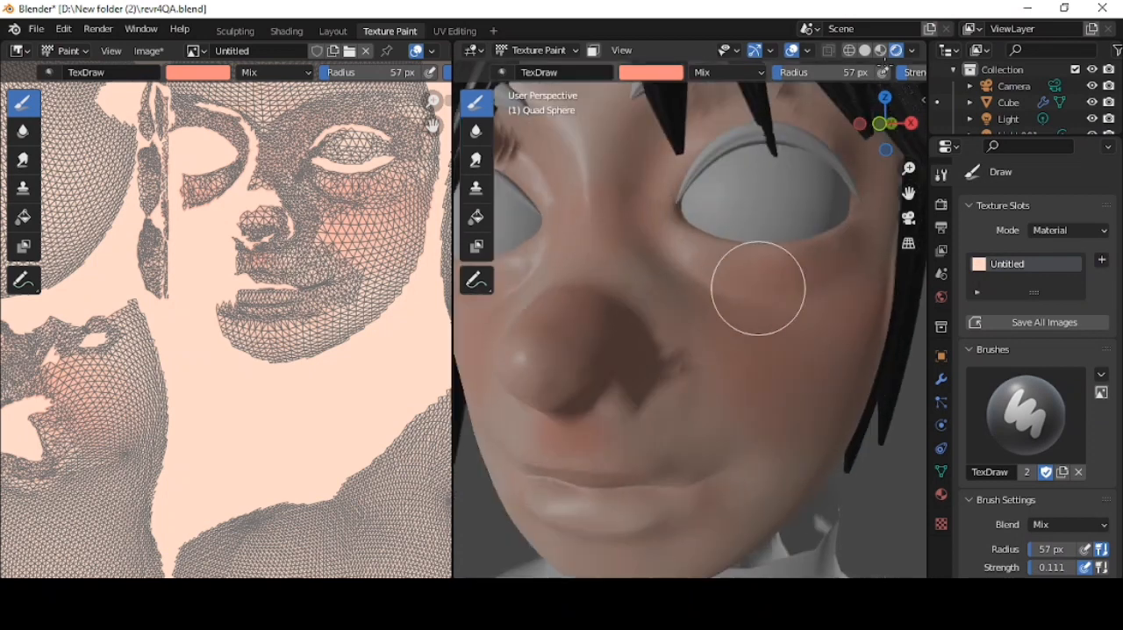
- Choose an orange brush colour and paint the lips with a 49 px radius, raising the strength to 0.319
left_click(651, 72)
left_click_drag(683, 184, 680, 191)
middle_click_drag(697, 461, 760, 368)
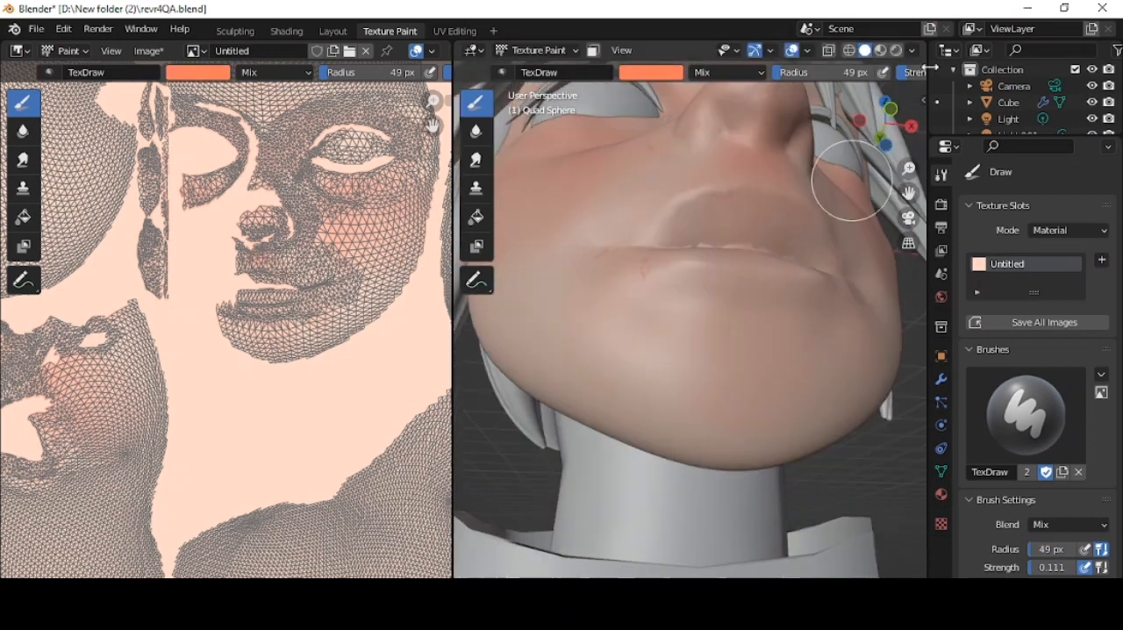
middle_click_drag(795, 243, 704, 354)
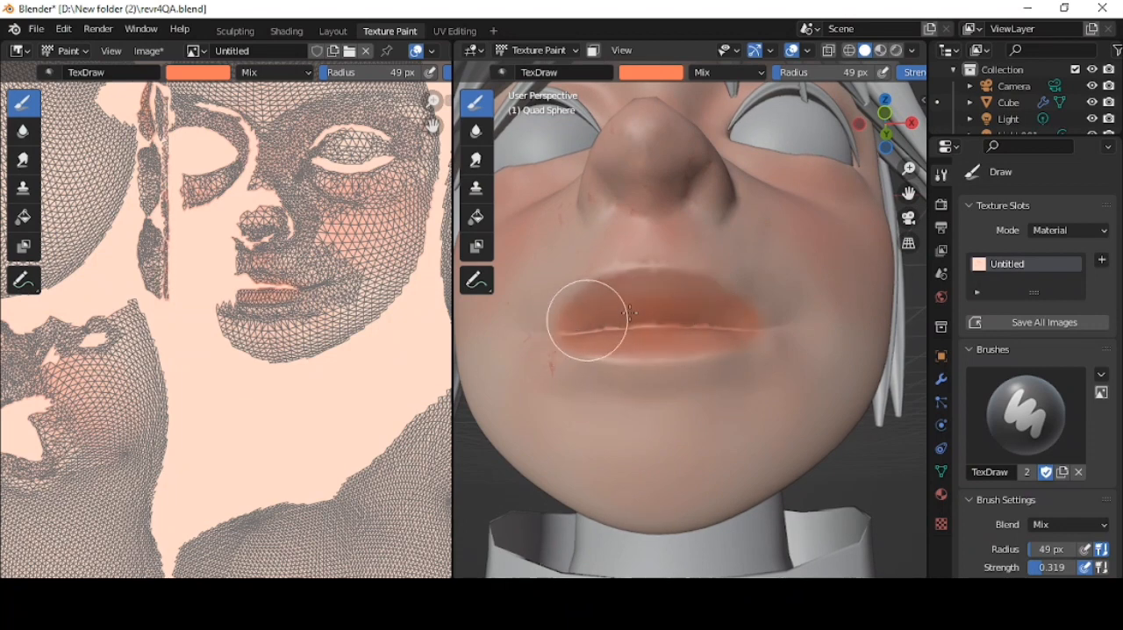
scroll(674, 303, "down", 6)
mouse_move(741, 303)
middle_mouse_down()
mouse_move(682, 363)
mouse_move(669, 353)
middle_mouse_up()
- Choose a pale yellow brush colour at strength 0.170 and tint the forehead, nose and lower face in rendered shading
left_click(896, 50)
middle_click_drag(725, 231, 766, 193)
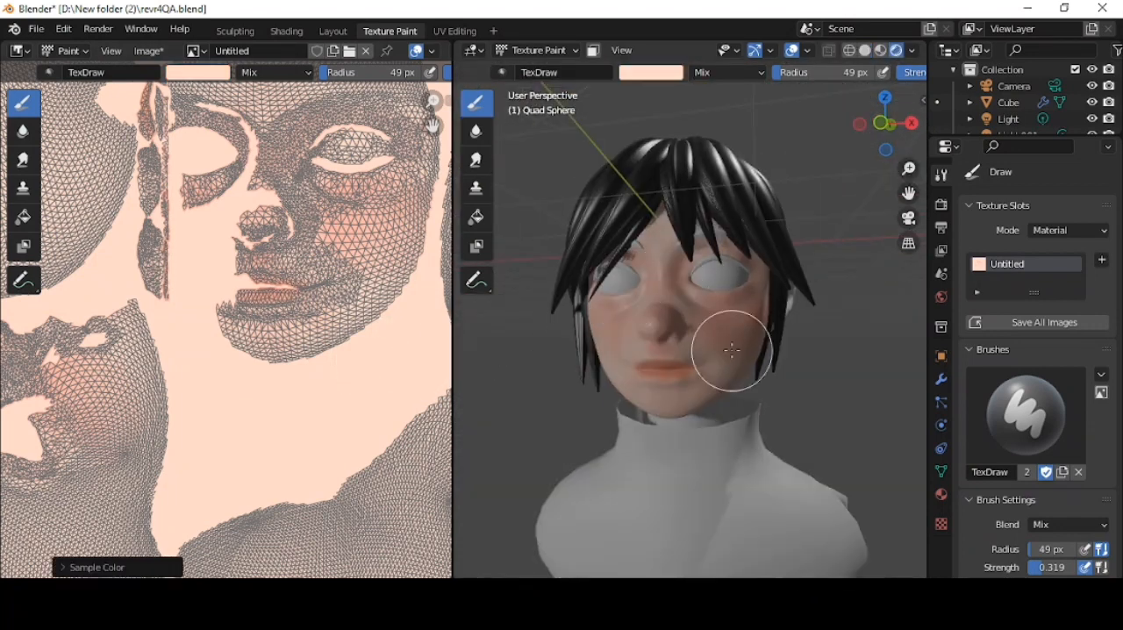
scroll(732, 350, "up", 2)
left_click(651, 72)
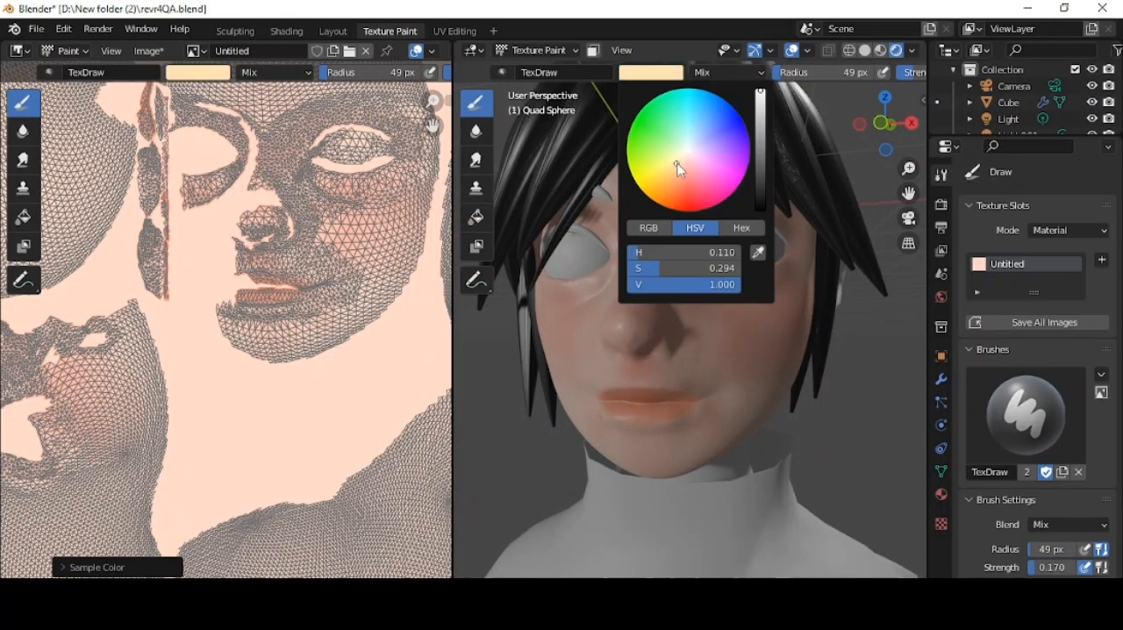
left_click(677, 163)
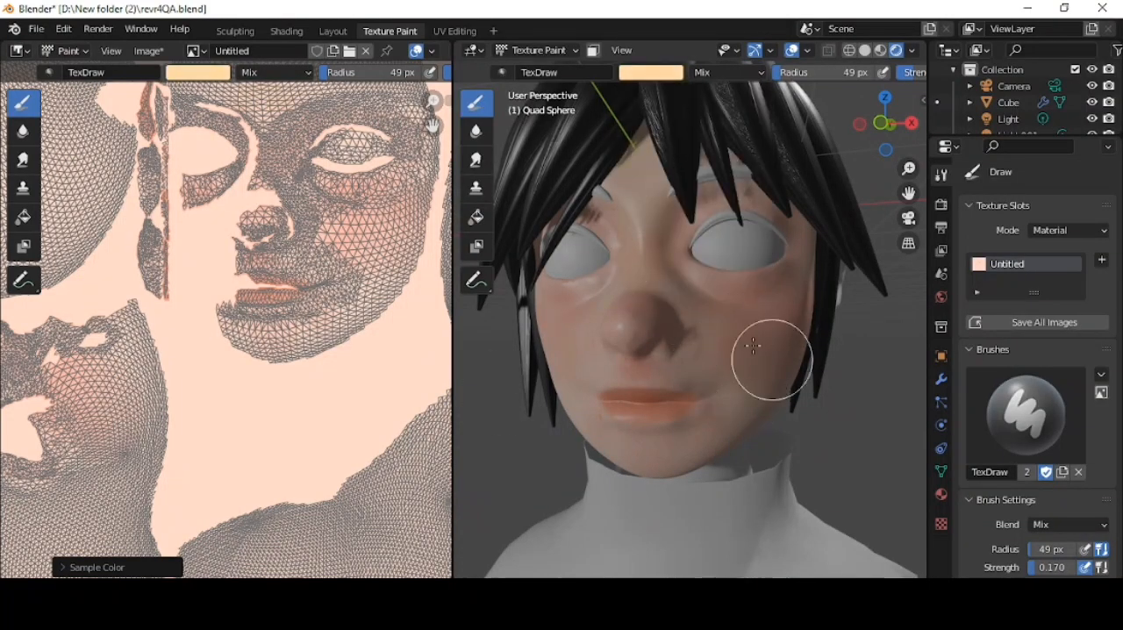
scroll(752, 346, "down", 4)
middle_click_drag(753, 346, 634, 323)
scroll(666, 339, "up", 4)
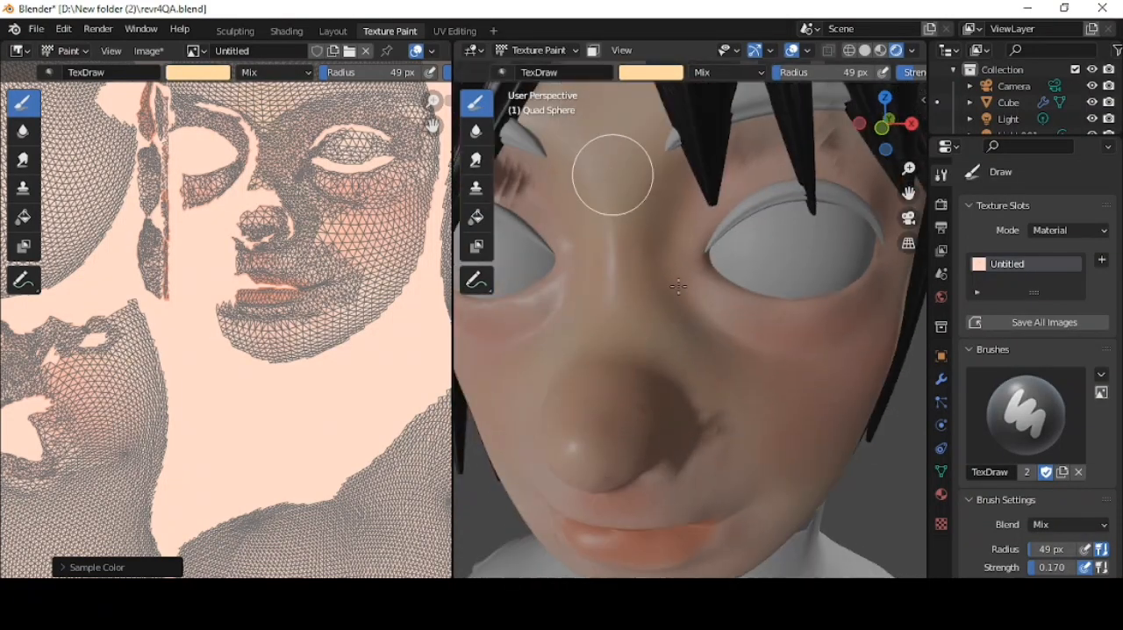
scroll(678, 287, "down", 3)
middle_click_drag(679, 287, 599, 306)
middle_click_drag(600, 442, 722, 263)
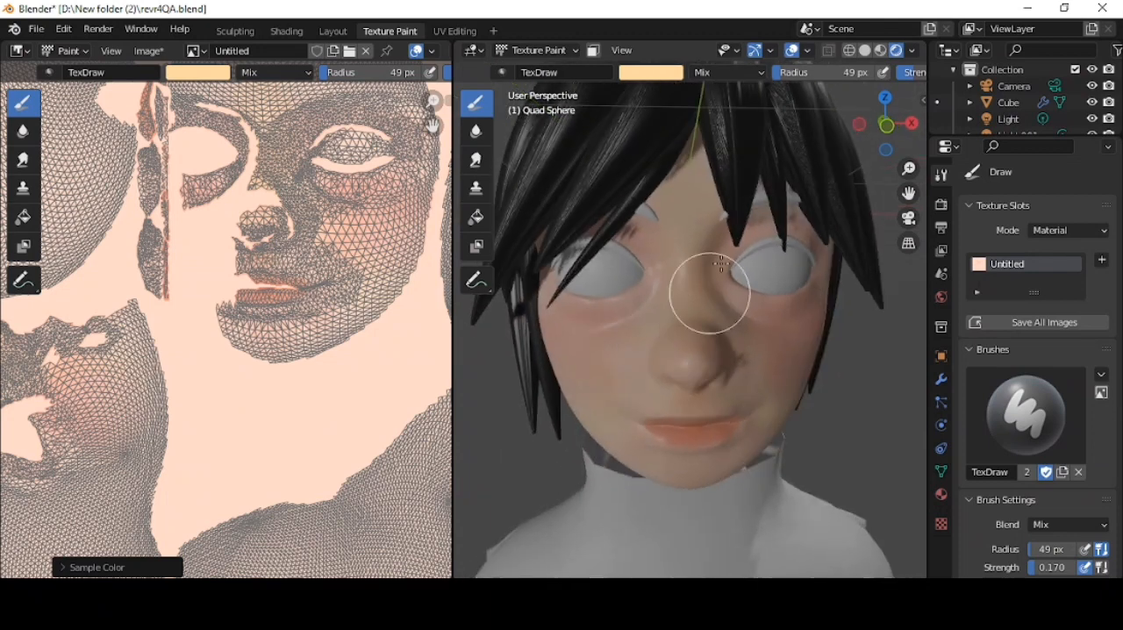
- Extend the pale yellow tint across the cheeks in solid shading
left_click(866, 51)
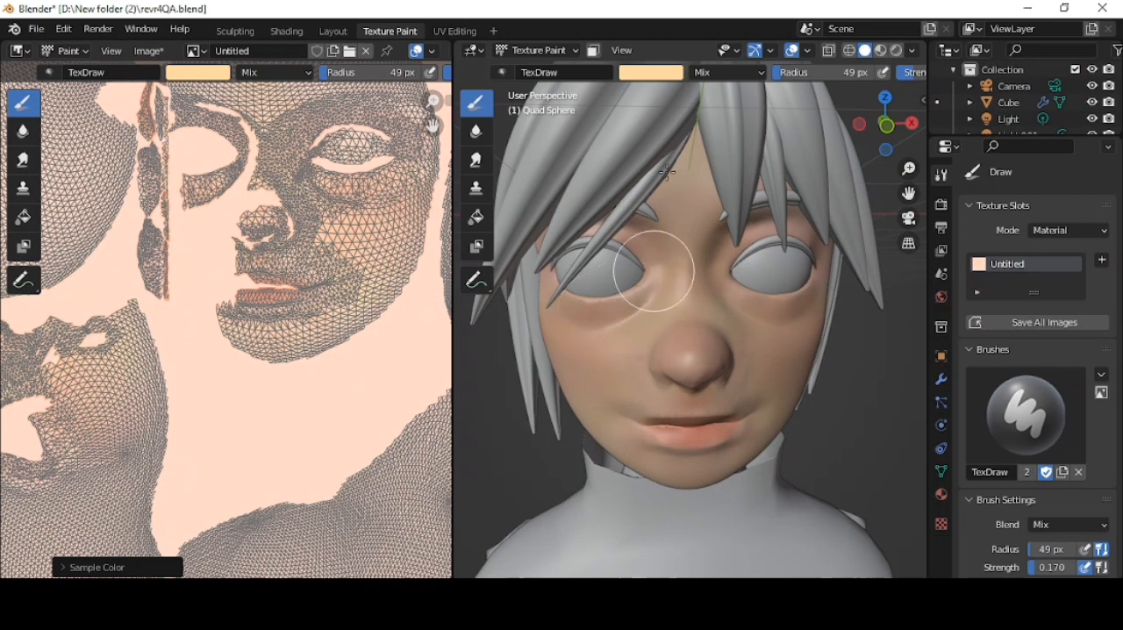
scroll(863, 206, "down", 4)
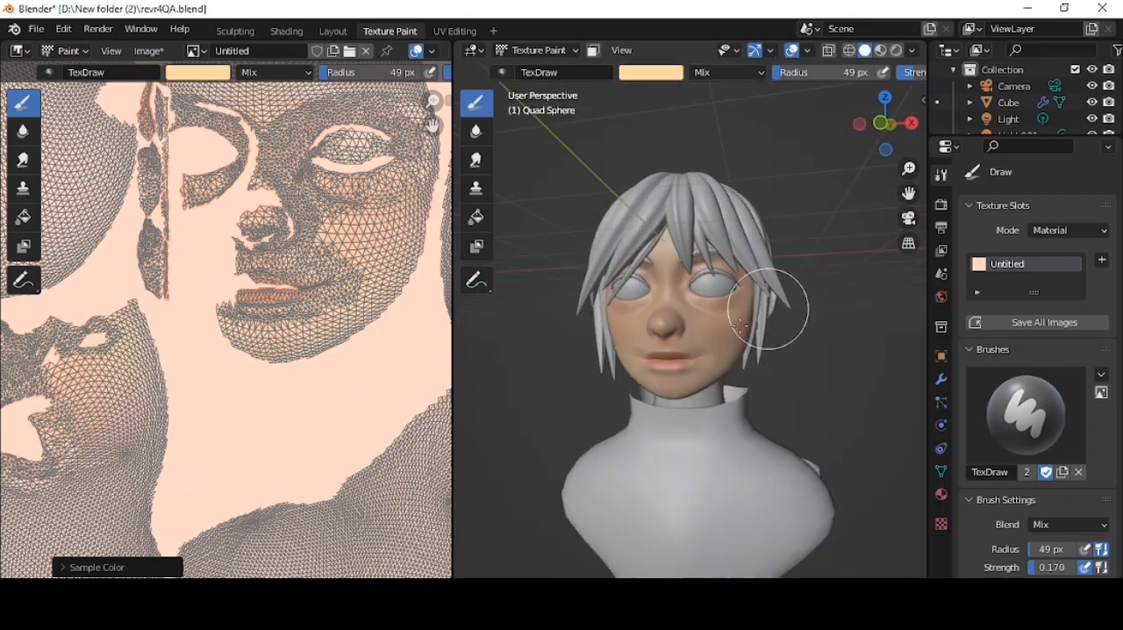
scroll(741, 324, "up", 4)
scroll(652, 363, "down", 2)
- Choose a salmon orange brush colour at strength 0.096 and radius 35 px, and redden the nose and eye areas
left_click(656, 73)
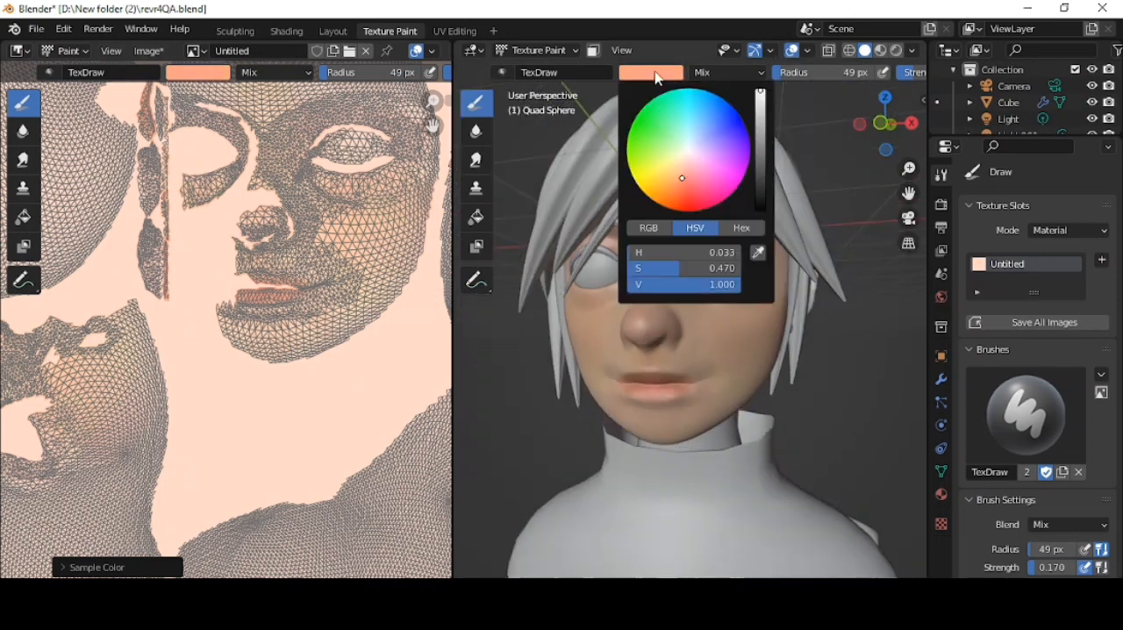
left_click(686, 181)
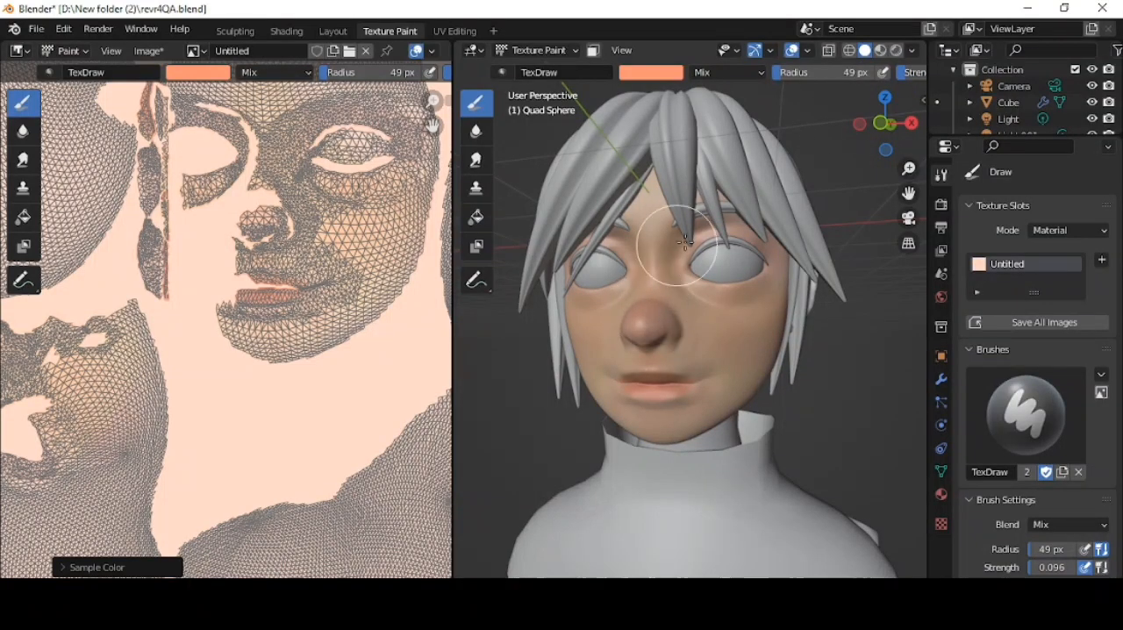
middle_click_drag(685, 242, 709, 297)
key("f")
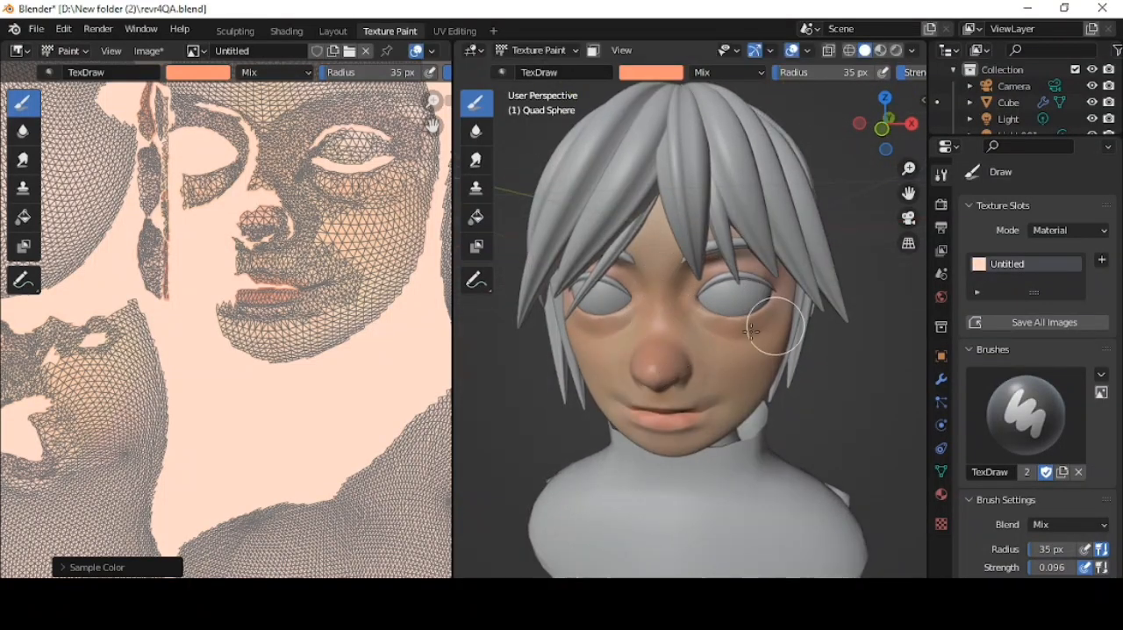
middle_click_drag(669, 447, 709, 353)
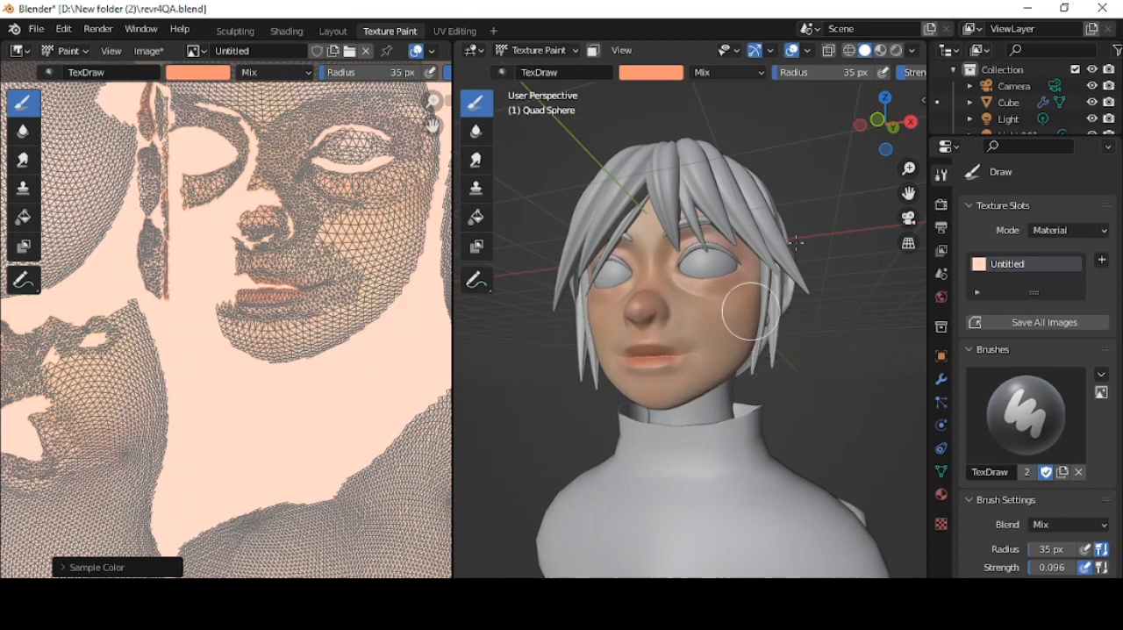
- Inspect the painted face in rendered shading and return to solid shading
left_click(896, 50)
middle_click_drag(794, 278, 827, 276)
scroll(699, 331, "up", 3)
middle_click_drag(710, 223, 671, 358)
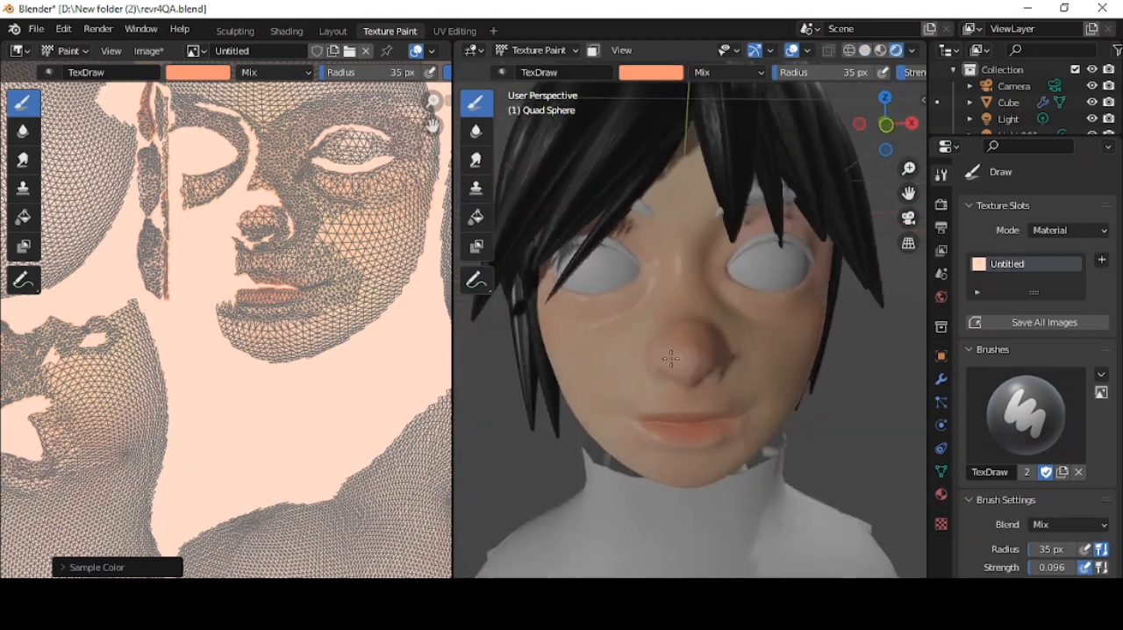
scroll(671, 358, "down", 3)
left_click(864, 50)
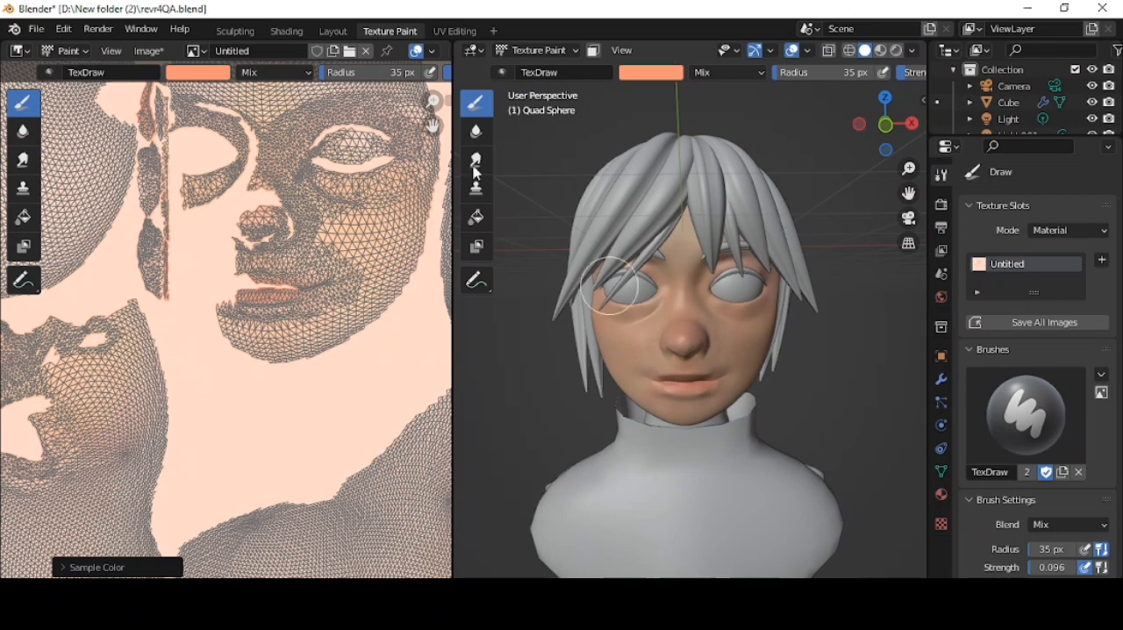
- Blend the painted face colours with the Soften brush at radius 35 px and strength 1.000
left_click(477, 161)
scroll(657, 301, "up", 3)
left_click(476, 134)
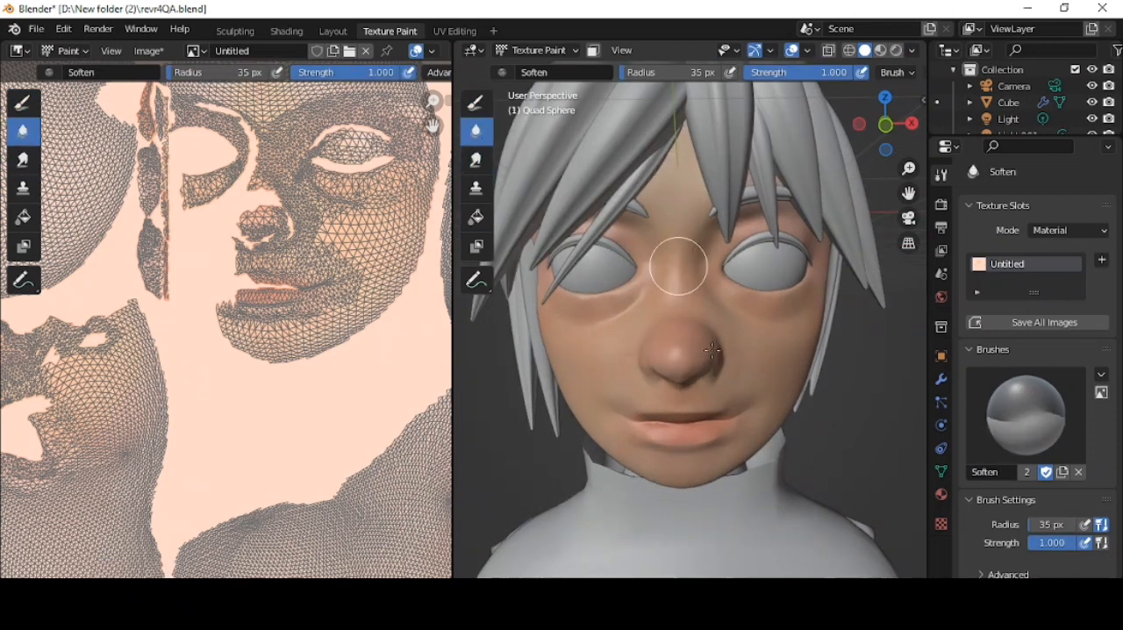
middle_click_drag(795, 390, 688, 381)
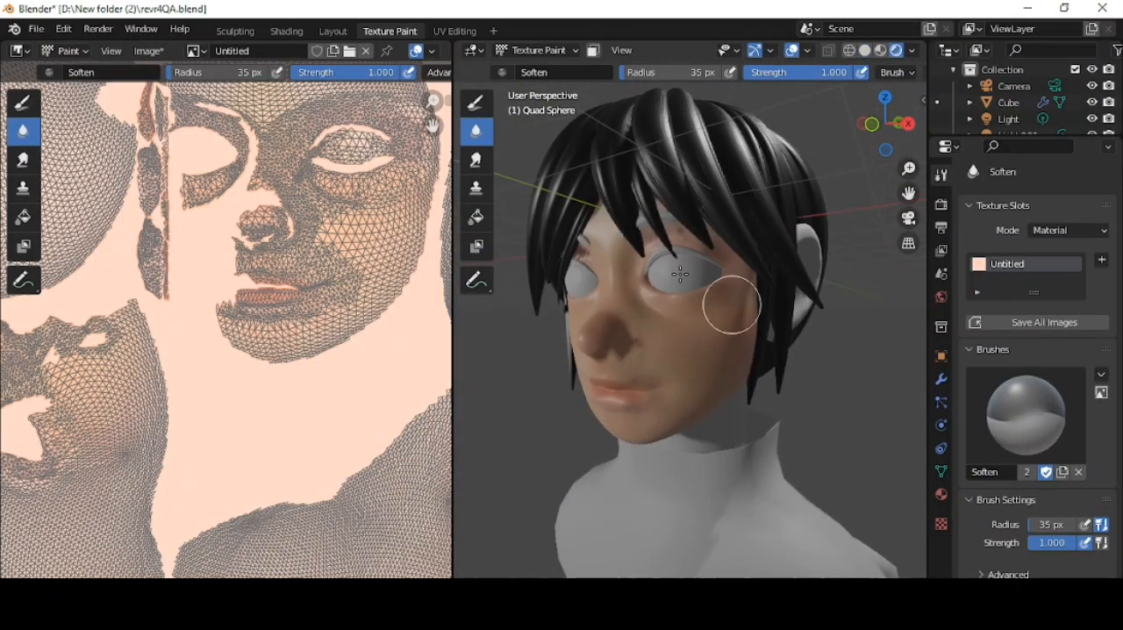
- Return to the Draw brush with the salmon orange colour at strength 0.185 and redden the face in rendered shading
key("s")
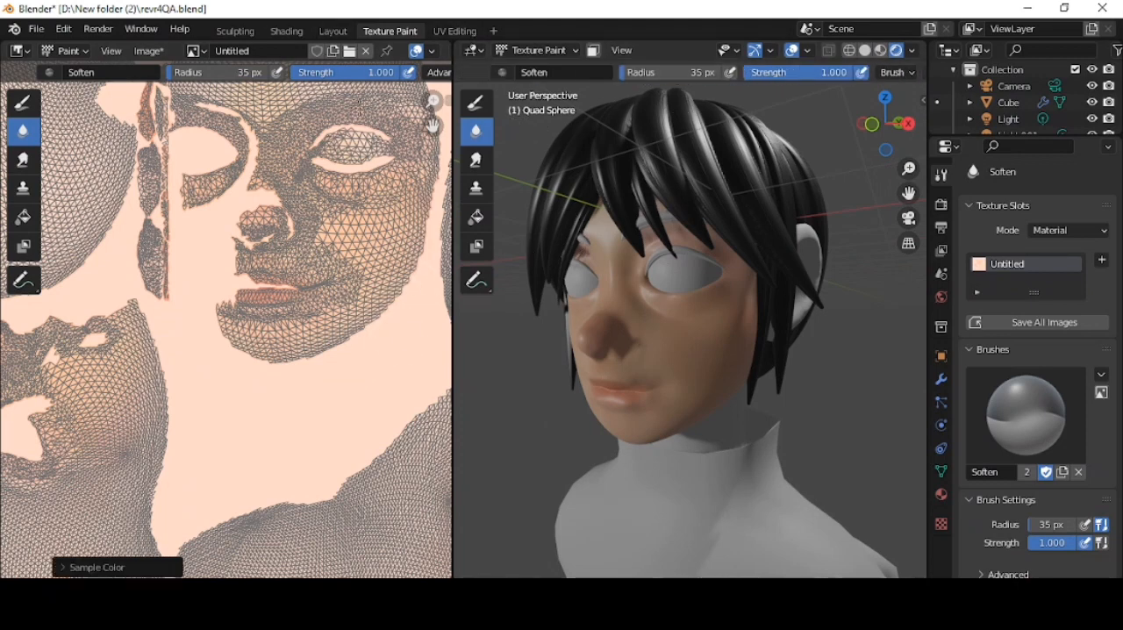
left_click(477, 103)
middle_click_drag(775, 169, 823, 169)
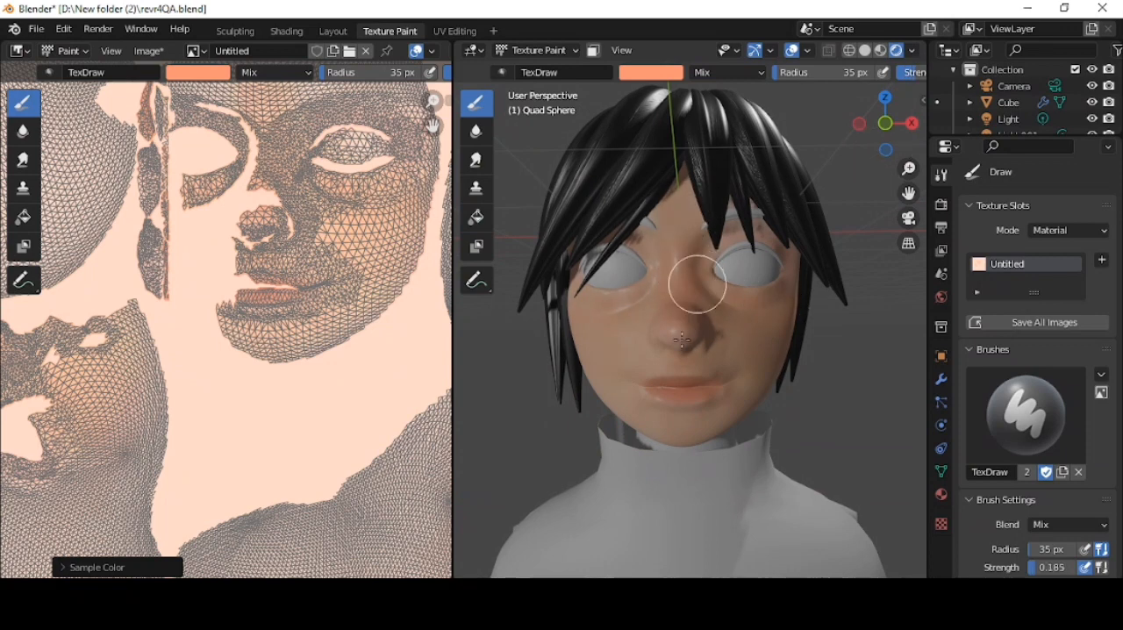
scroll(757, 393, "down", 3)
middle_click_drag(757, 393, 712, 401)
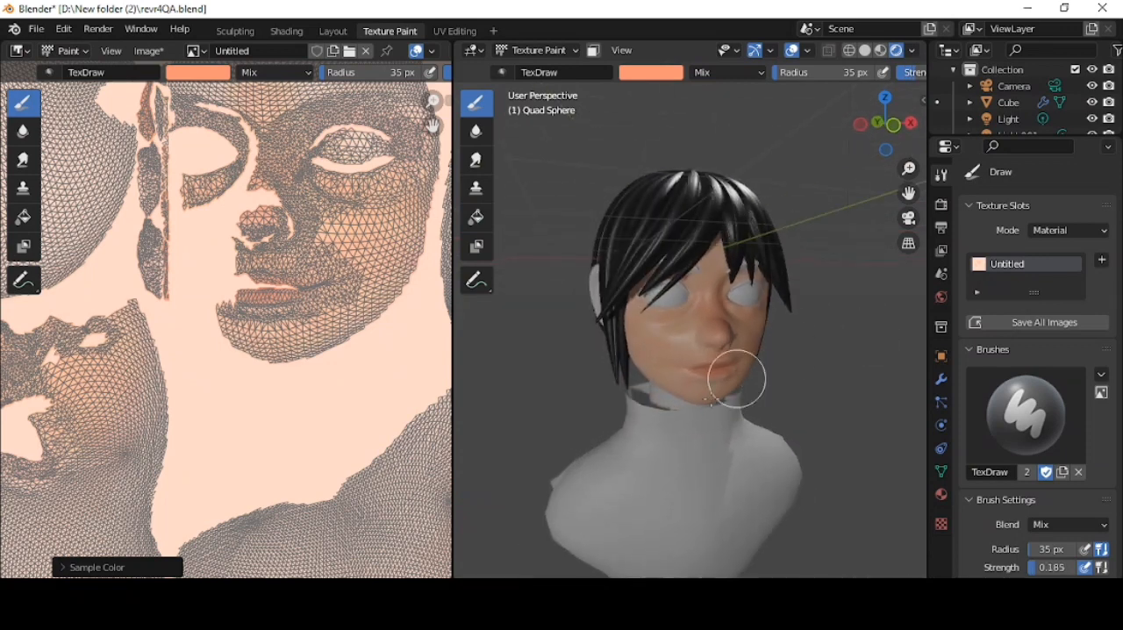
- Sample a pale peach skin colour and blend it over the cheeks and the area around the mouth
key("s")
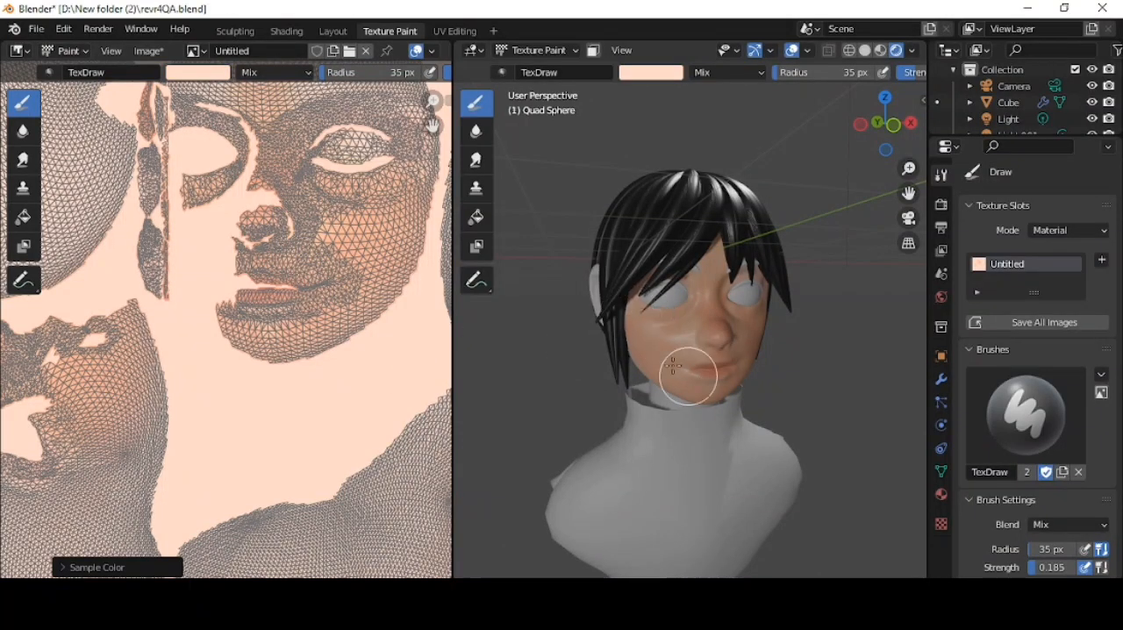
middle_click_drag(810, 324, 669, 313)
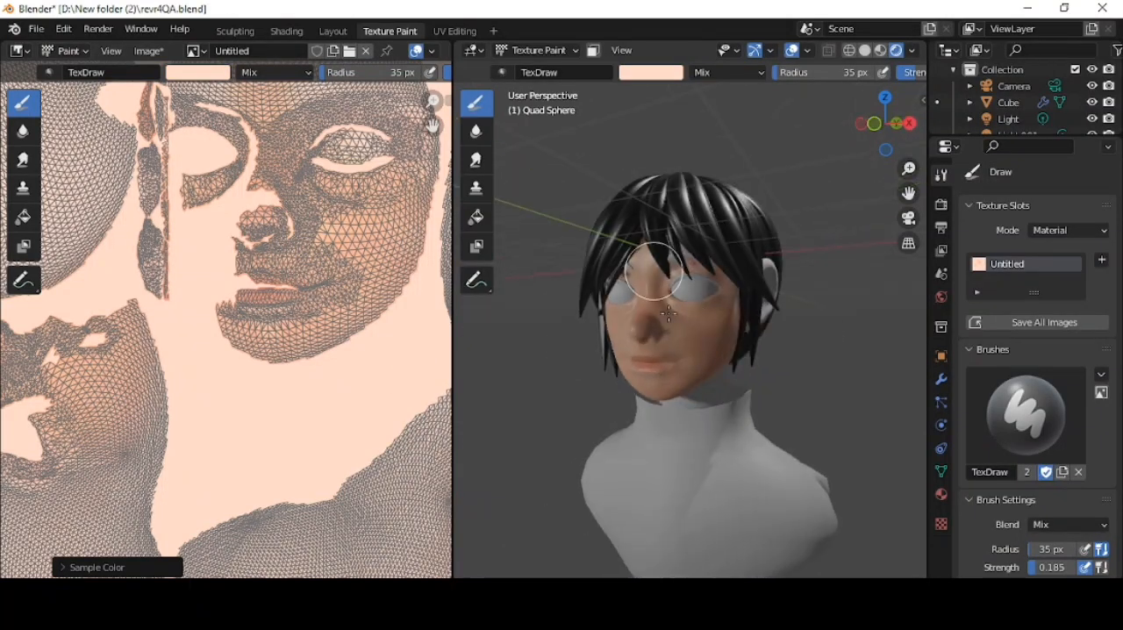
middle_click_drag(698, 358, 733, 335)
scroll(658, 389, "up", 4)
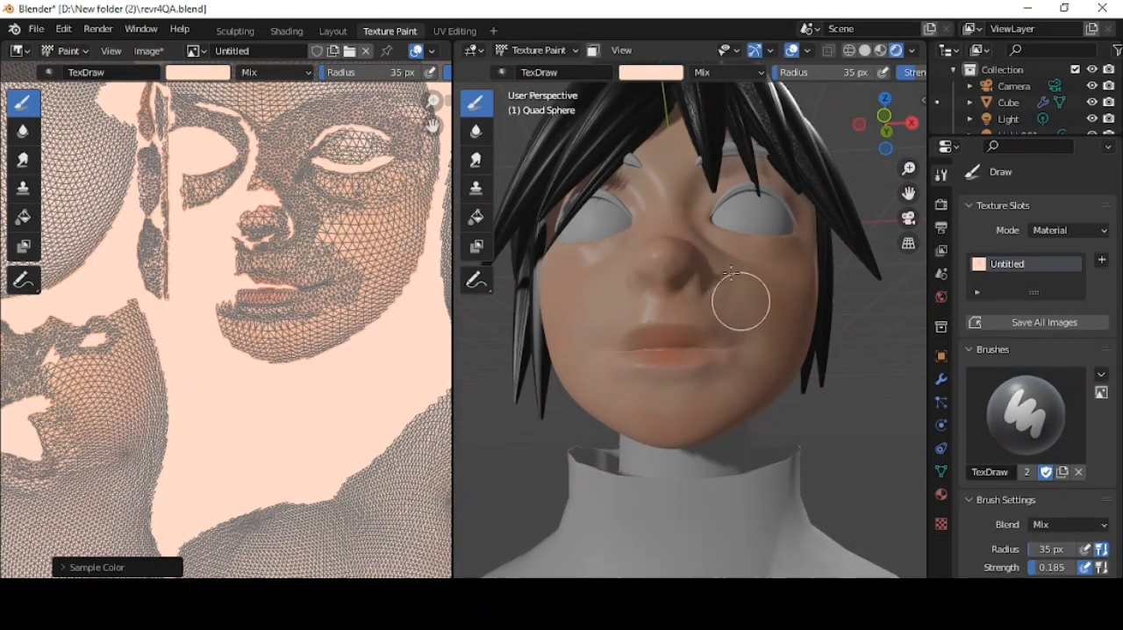
- Assign the black hair material Material.001 to the eyebrow and eyelash curves
left_click(333, 30)
left_click(431, 321)
left_click(972, 349)
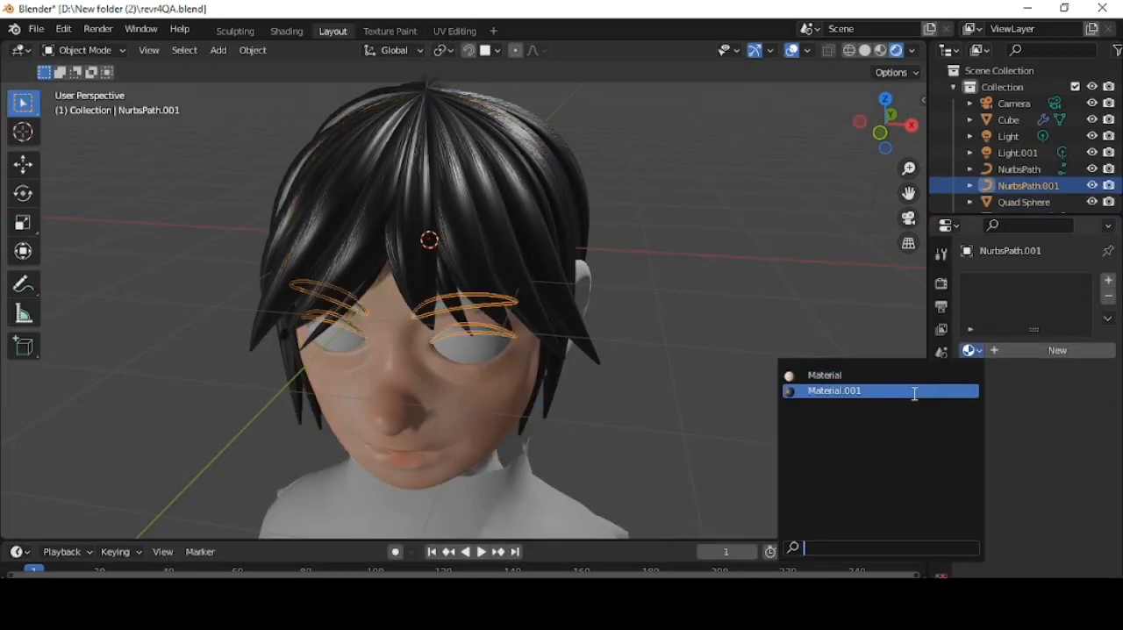
left_click(916, 394)
- Give the eyeballs a new material and add a second slot with another new material
left_click(466, 348)
left_click(1073, 353)
left_click(1108, 281)
left_click(1001, 384)
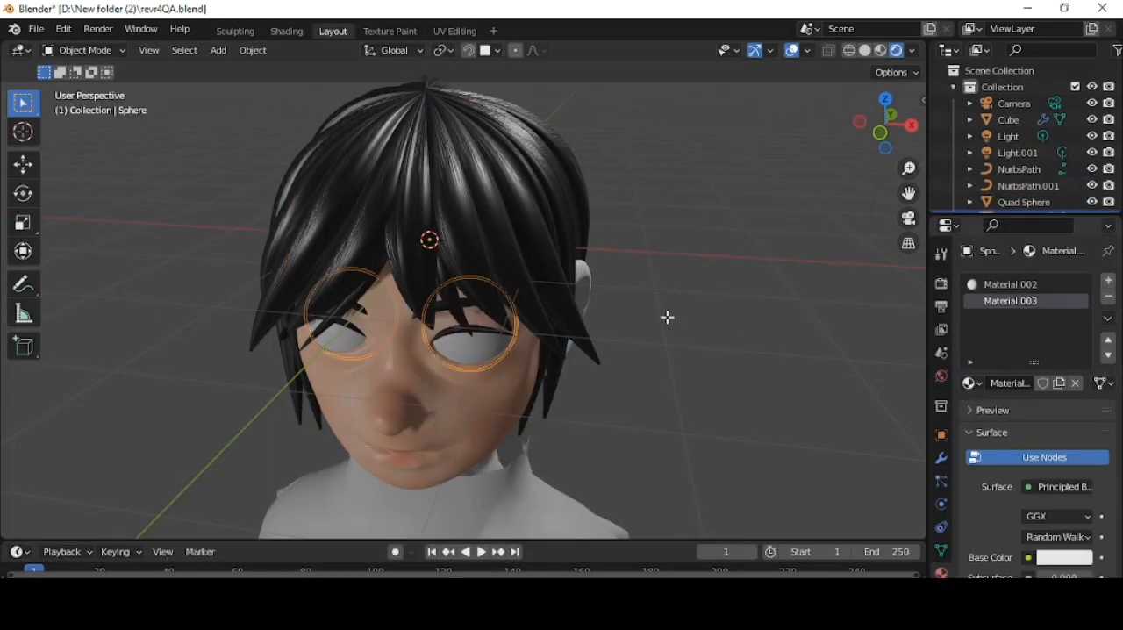
- Select the round iris faces at the front of the eyeball, assign the second material to them and make its base colour black
key("Tab")
left_click(882, 141)
scroll(399, 234, "up", 4)
key("3")
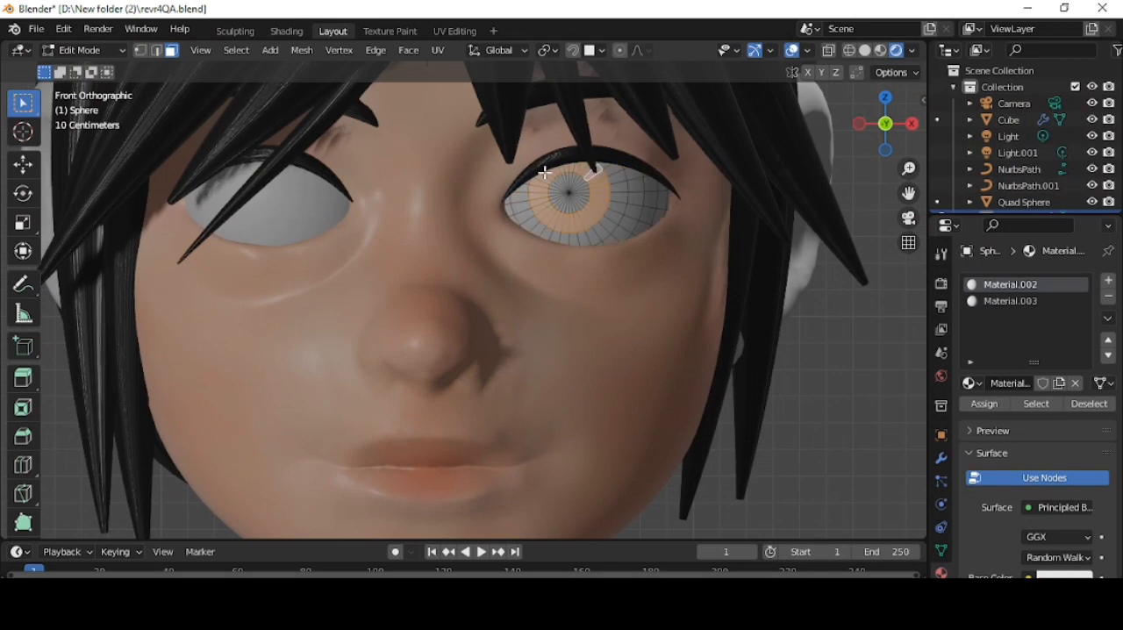
left_click(1009, 301)
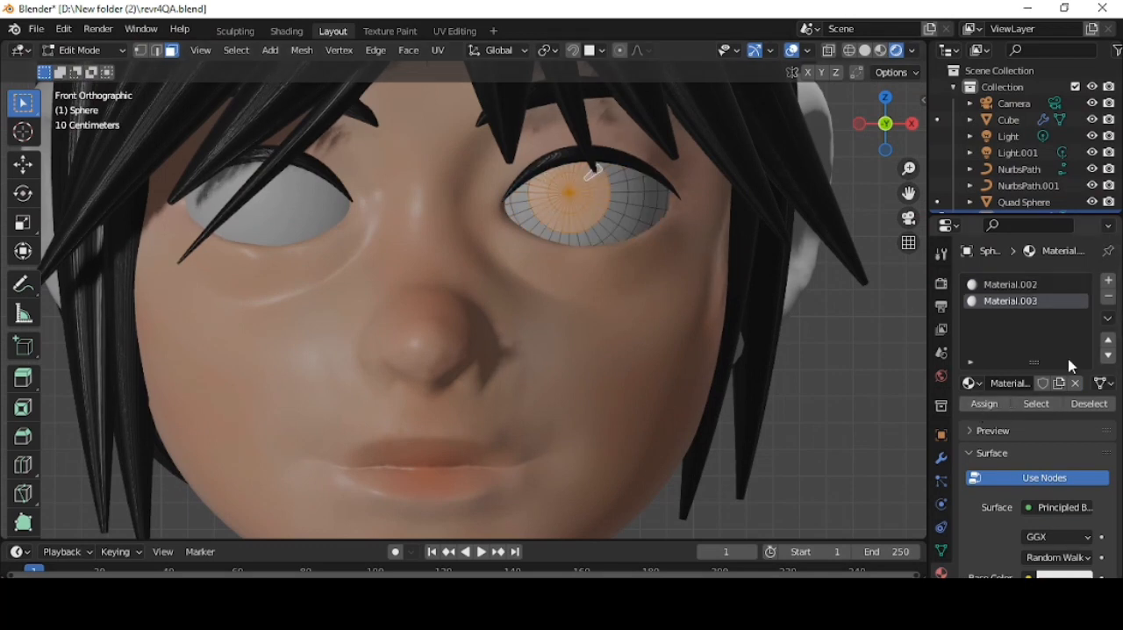
scroll(1071, 360, "down", 2)
left_click(1064, 512)
left_click_drag(1080, 290, 1065, 531)
scroll(1060, 534, "down", 2)
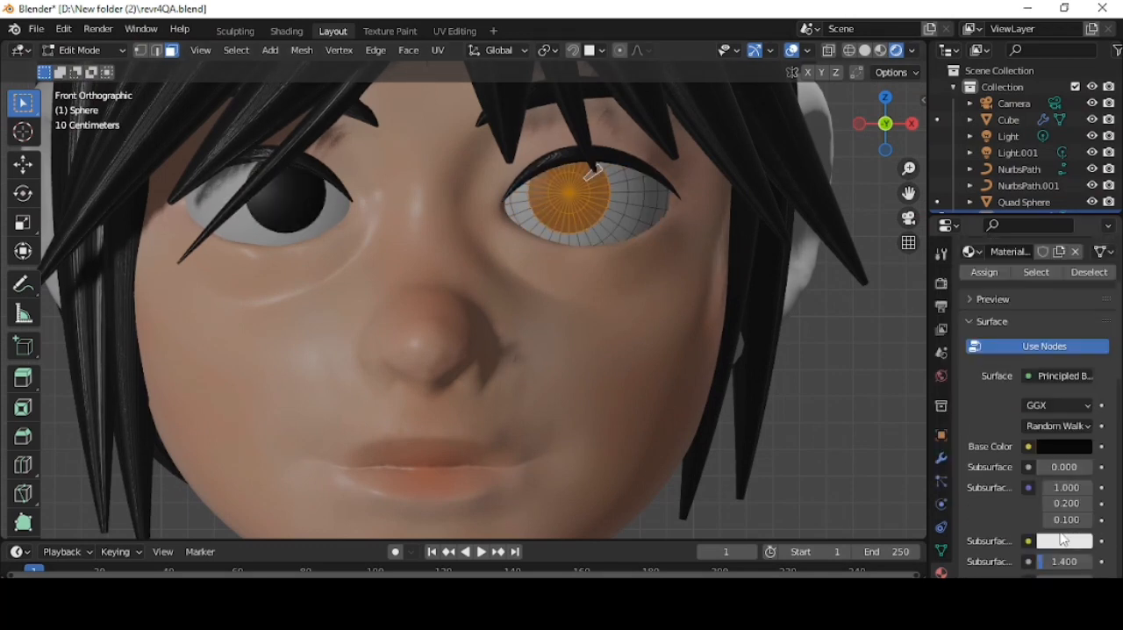
scroll(1064, 540, "down", 3)
scroll(1054, 401, "up", 4)
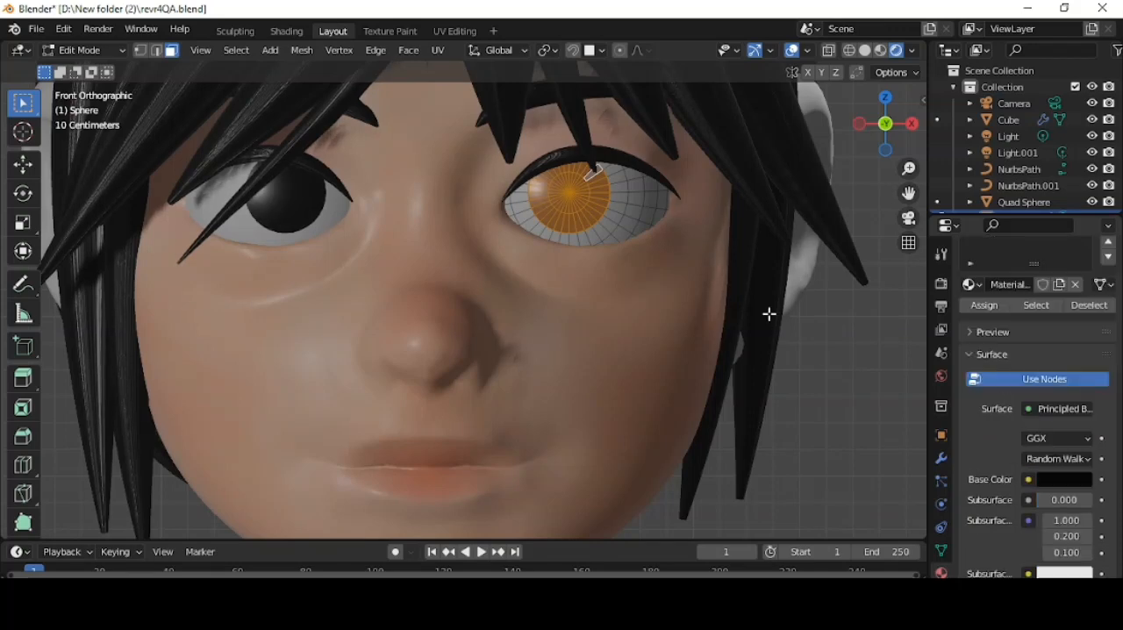
- Resize the selected black iris faces on the eyeballs
scroll(777, 220, "down", 4)
middle_click_drag(777, 220, 744, 222)
key("s")
left_click(632, 239)
scroll(798, 278, "down", 5)
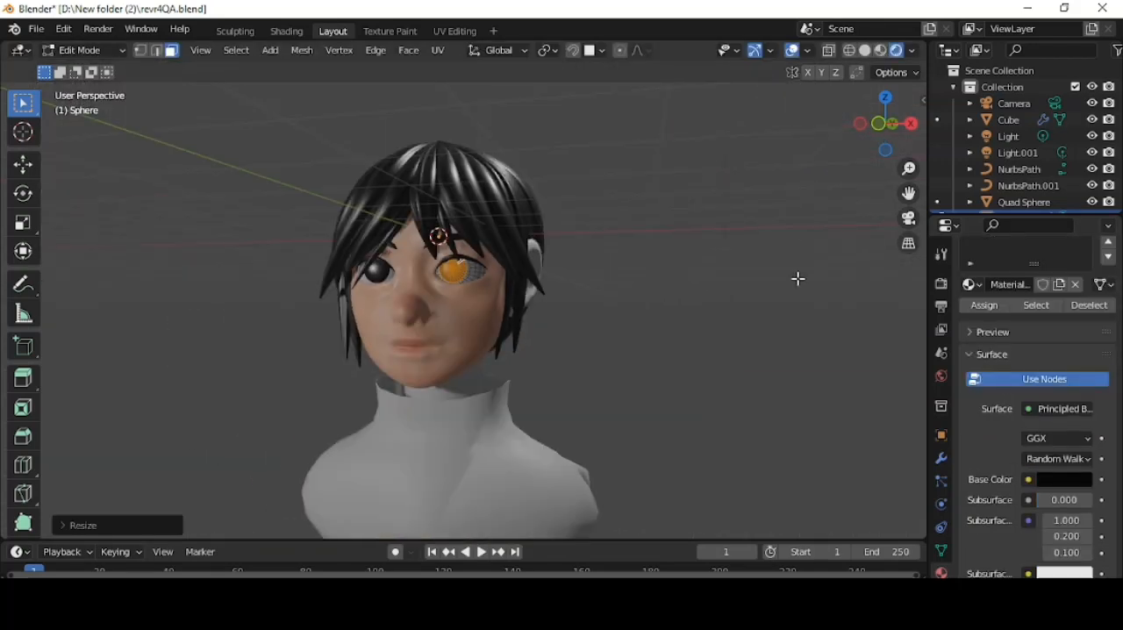
- Set the specular of the eye-white material to 1.000 and return to Object Mode
scroll(1035, 337, "up", 3)
left_click(1038, 286)
scroll(1053, 553, "down", 8)
left_click_drag(1064, 492, 1081, 492)
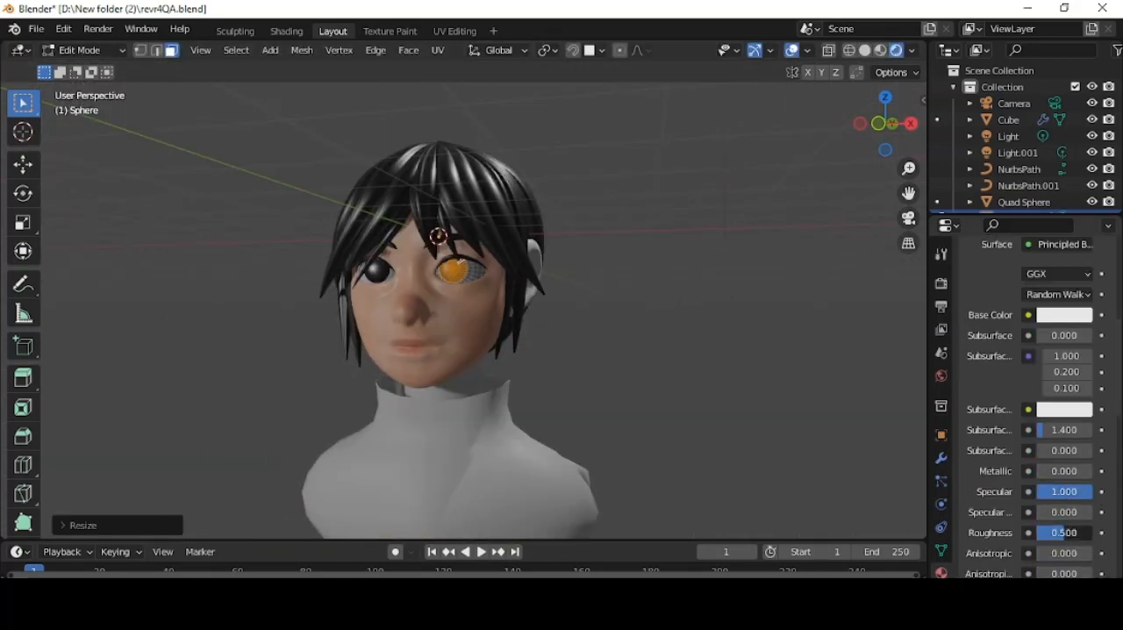
key("Tab")
- Assign the existing painted skin material to the ears
left_click(548, 263)
left_click(973, 349)
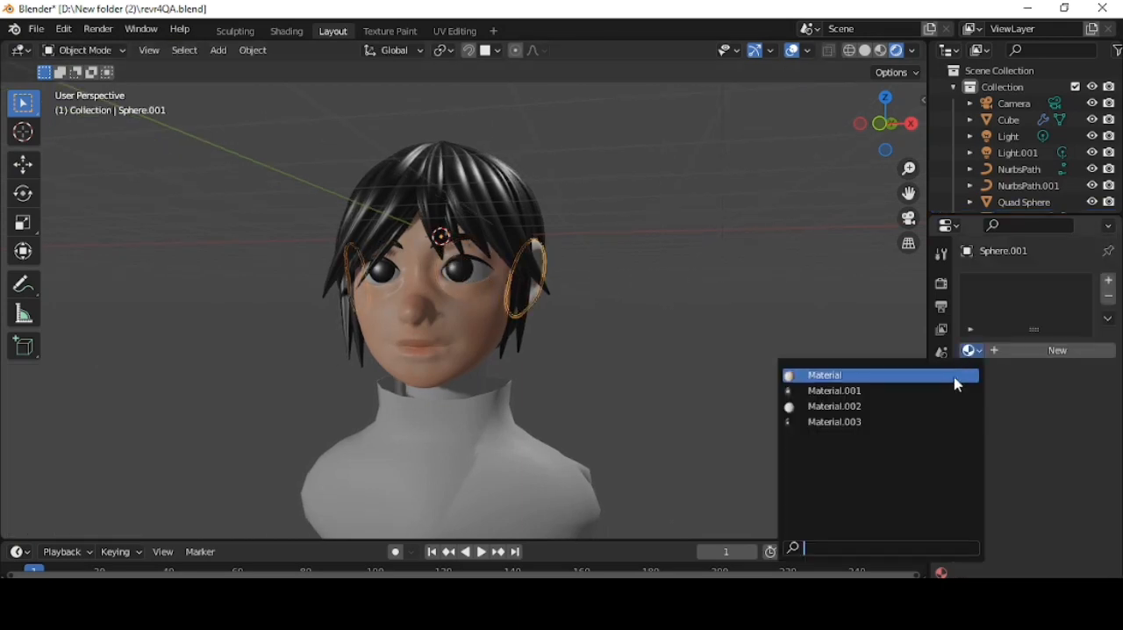
left_click(955, 378)
- Give the neck a new material with a skin-toned base colour
left_click(436, 393)
scroll(457, 391, "up", 3)
left_click(972, 351)
left_click(1030, 352)
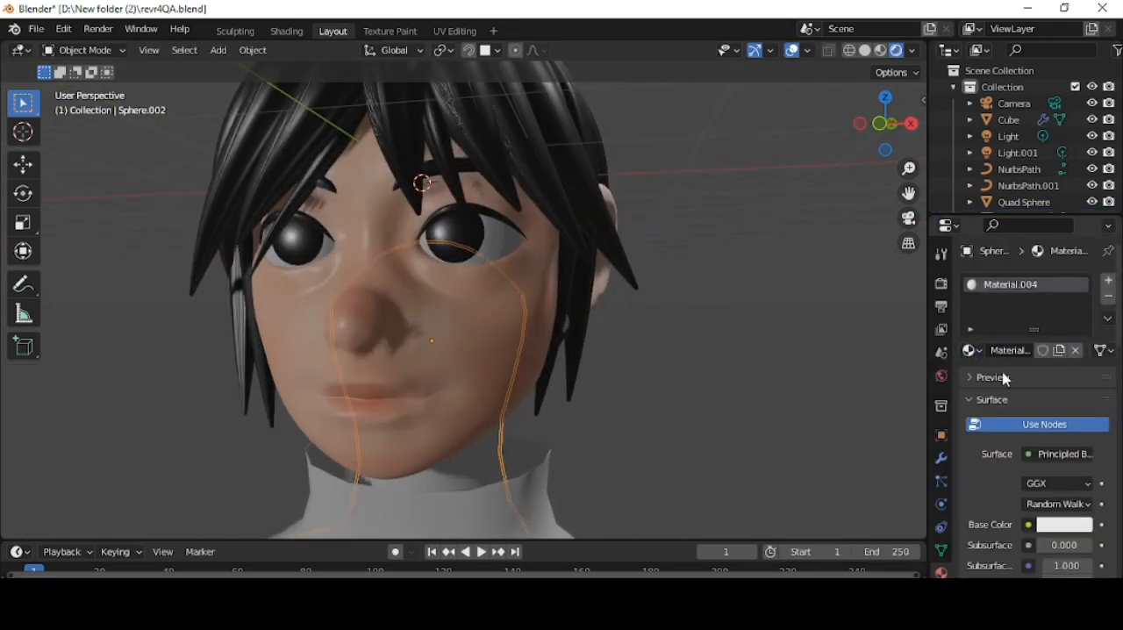
left_click(1061, 524)
left_click_drag(1006, 351, 1001, 368)
- Set the face material's subsurface to 0.058
left_click(509, 351)
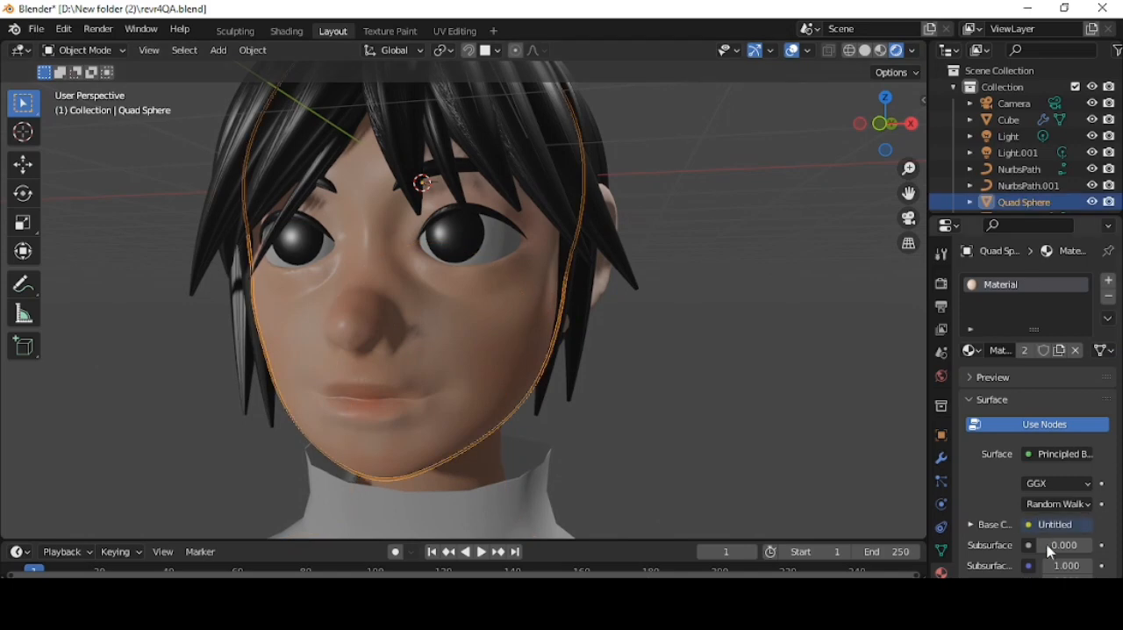
left_click_drag(1051, 546, 1057, 550)
scroll(596, 363, "down", 3)
scroll(596, 363, "up", 3)
- Resume texture painting, sample a salmon colour, set the strength to 0.378 and paint the lips in solid shading
left_click(391, 31)
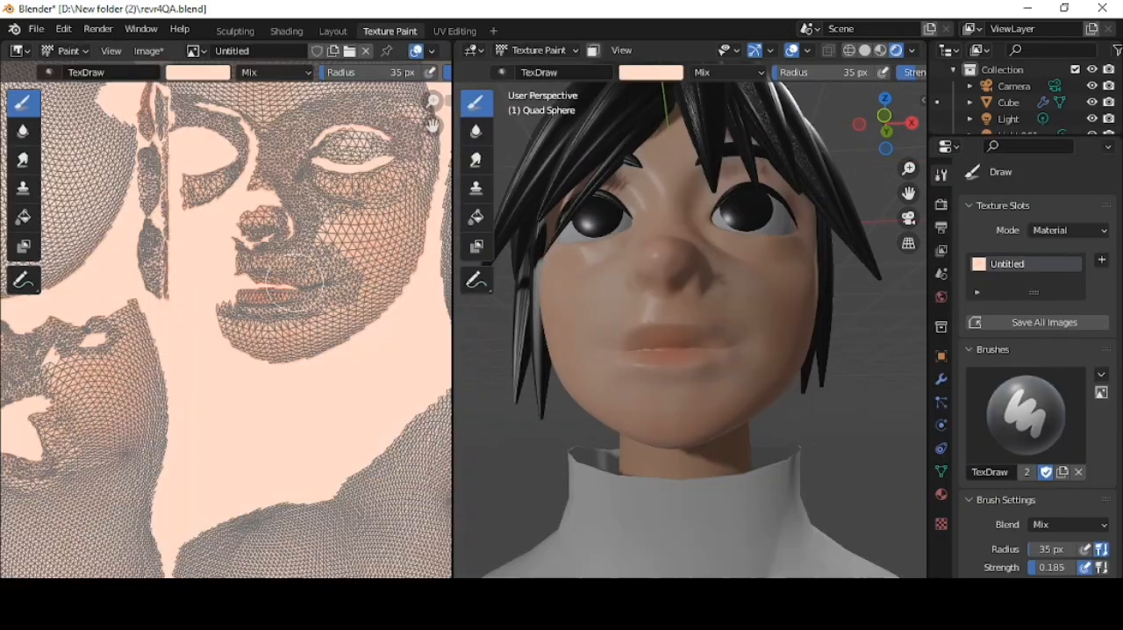
scroll(757, 347, "up", 5)
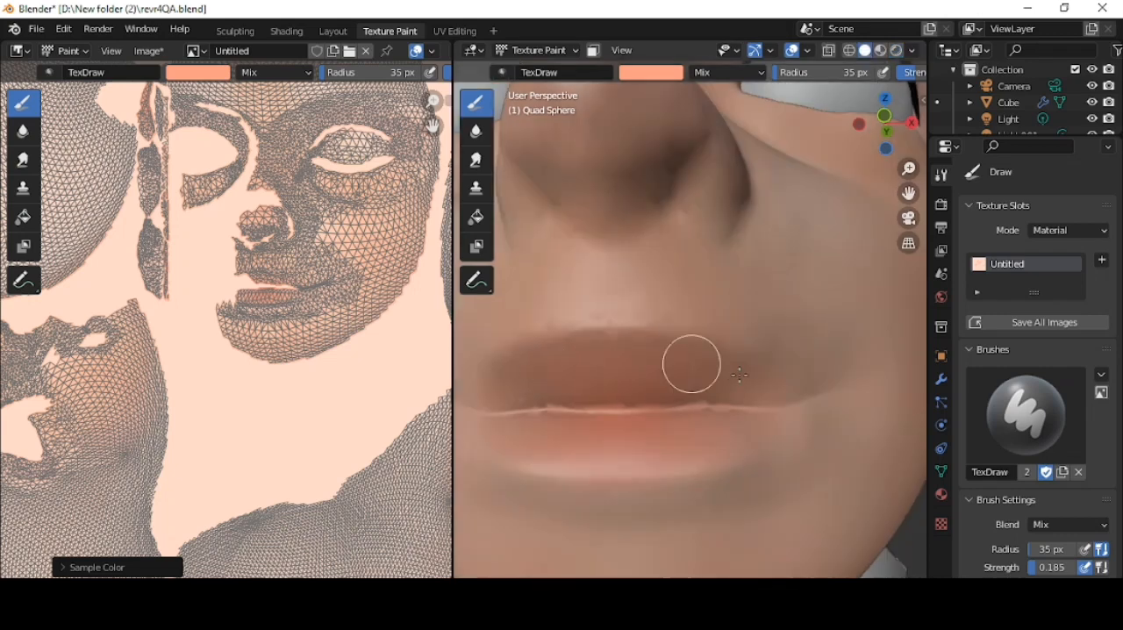
left_click_drag(1051, 568, 1079, 567)
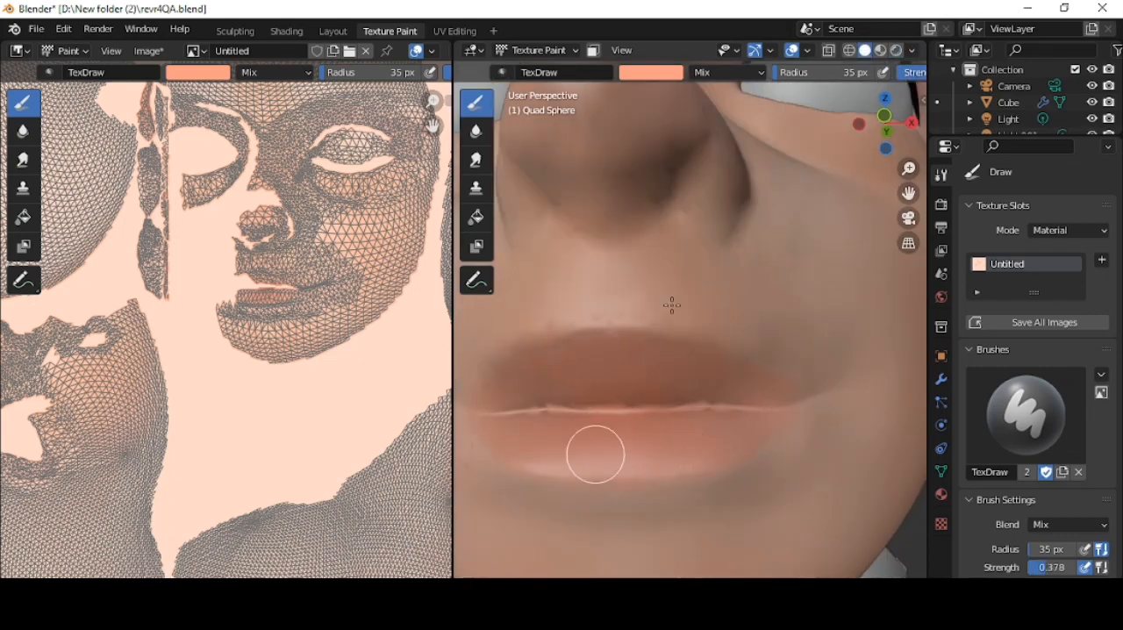
- Pick a stronger salmon orange and tint the nose, mouth and eye surroundings at strength 0.163, lowered to 0.074
key("s")
left_click(651, 73)
left_click_drag(682, 174, 676, 187)
scroll(574, 506, "down", 3)
left_click_drag(1051, 568, 1032, 568)
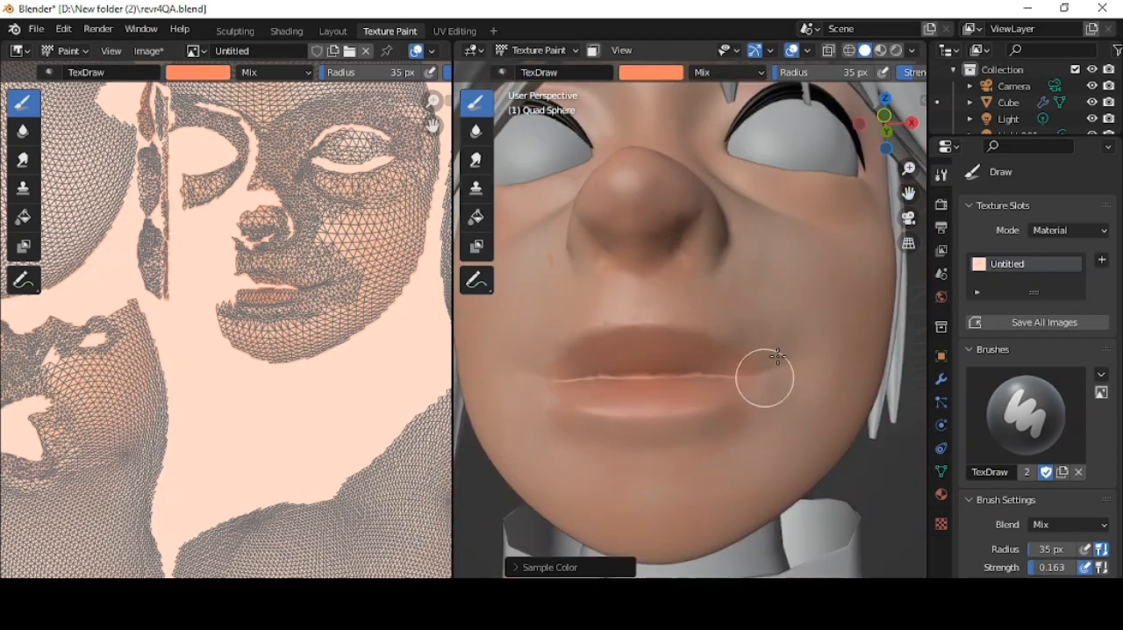
scroll(778, 356, "down", 4)
middle_click_drag(787, 277, 777, 282)
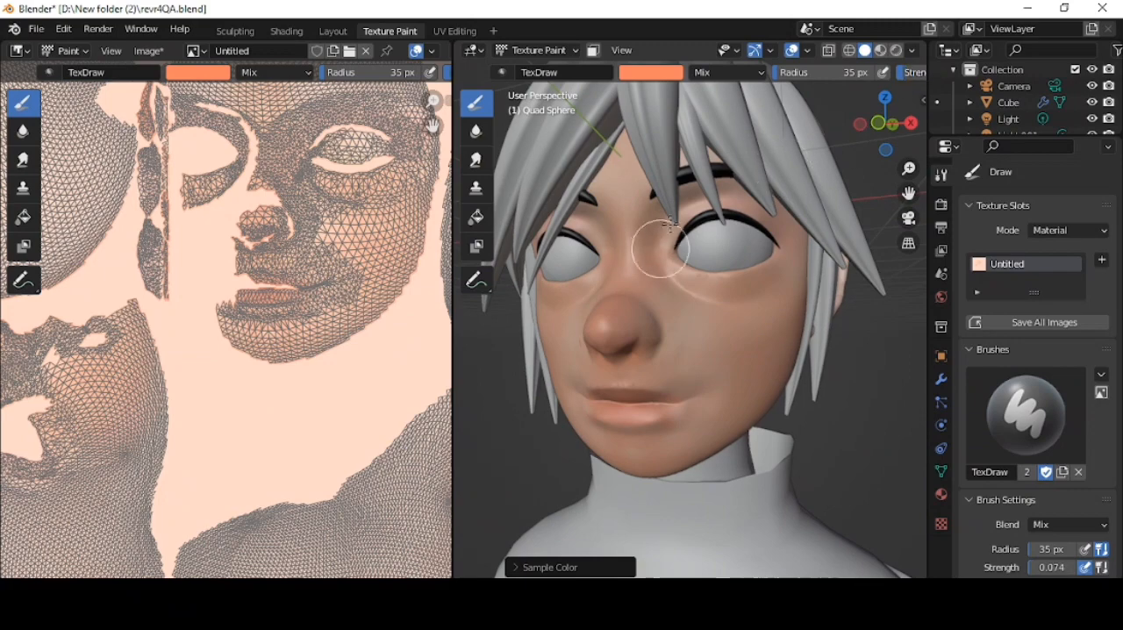
- Save the painted skin texture image as SKIN.png
left_click(344, 33)
left_click(401, 32)
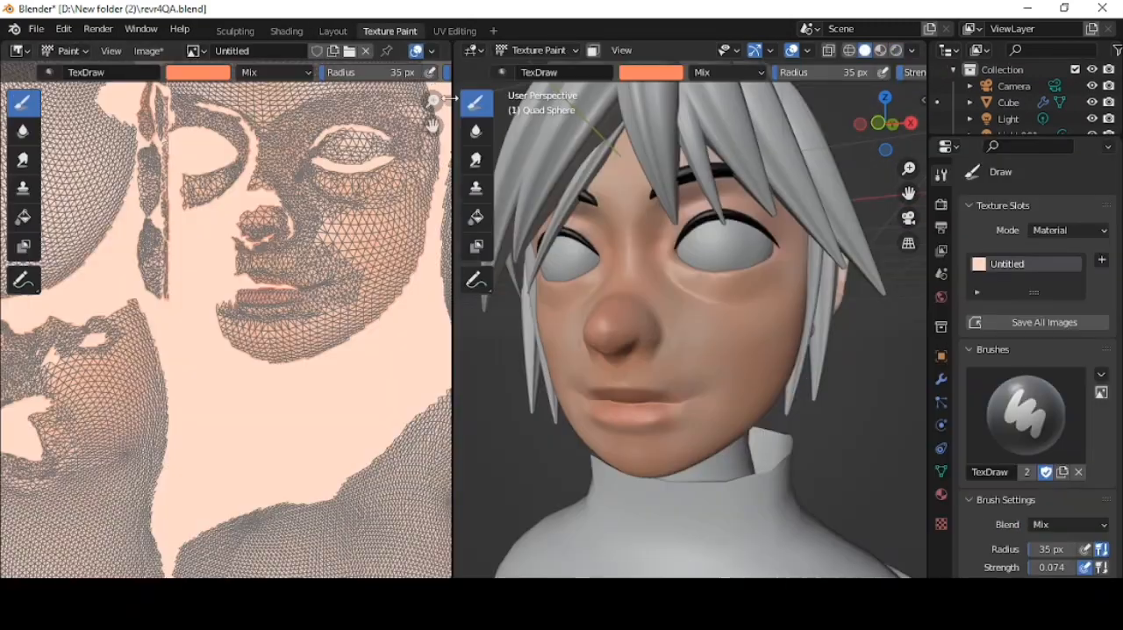
key("n")
left_click(343, 120)
left_click(470, 537)
type("SKIN")
left_click(825, 537)
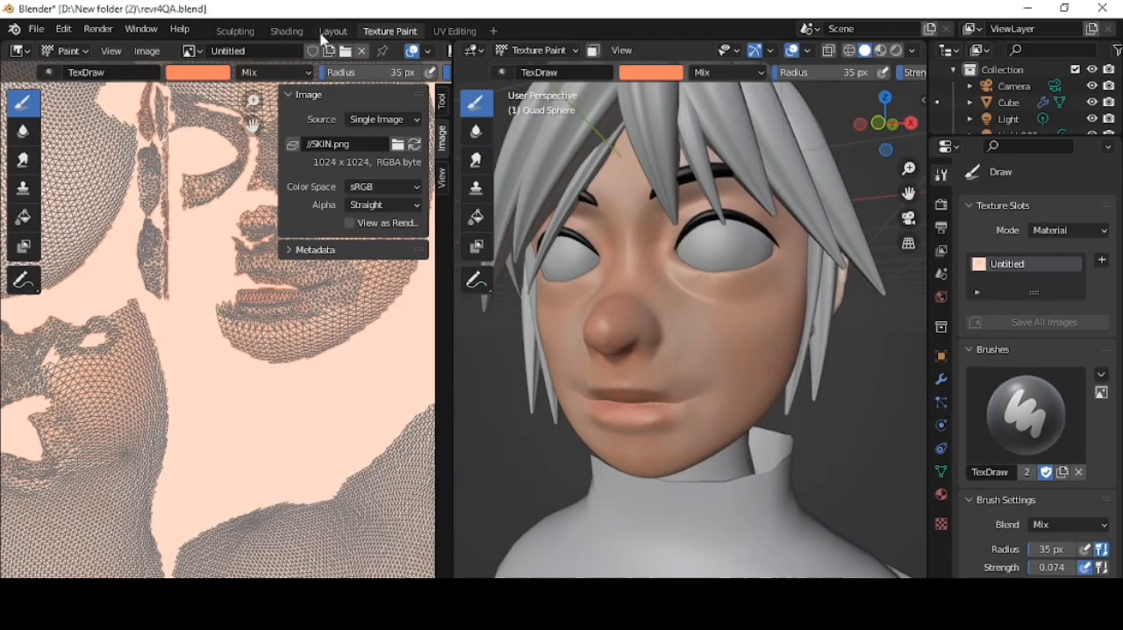
- Give the turtleneck body a new material with a dark grey base colour
left_click(333, 30)
scroll(1069, 489, "down", 5)
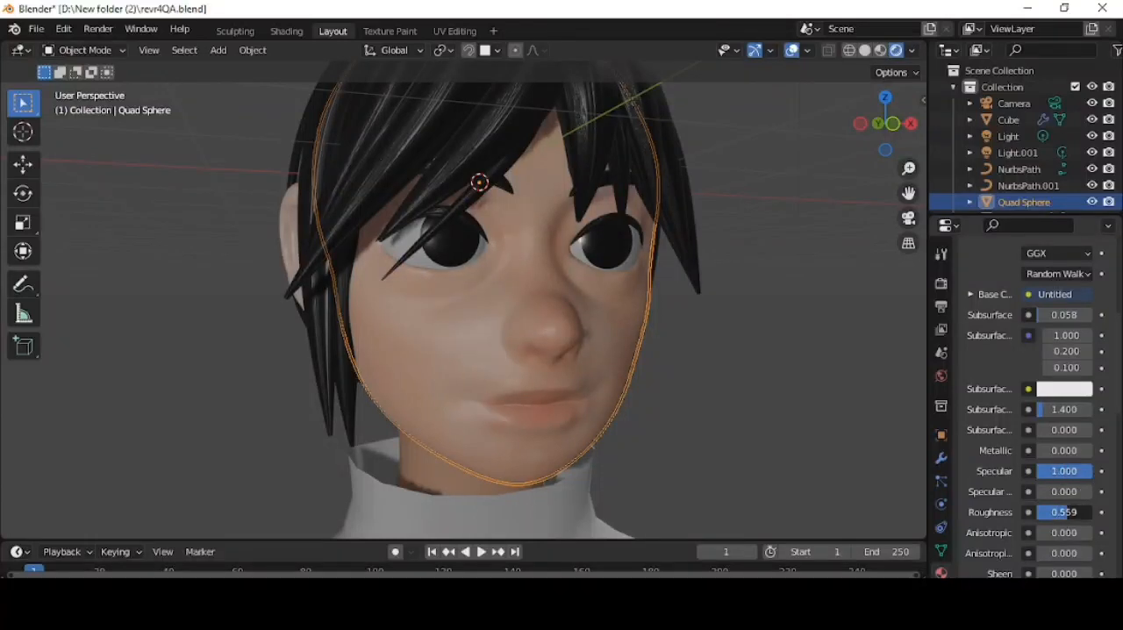
scroll(808, 380, "down", 5)
middle_click_drag(802, 377, 711, 353)
left_click(1009, 120)
left_click(1057, 349)
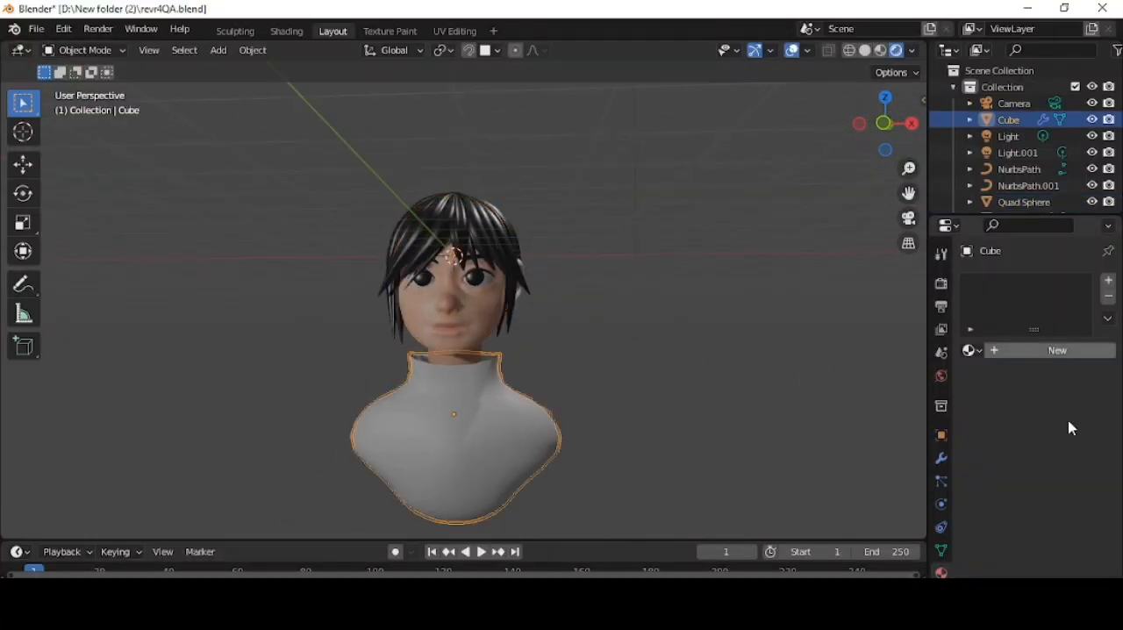
left_click(1064, 524)
left_click_drag(1086, 363, 1086, 376)
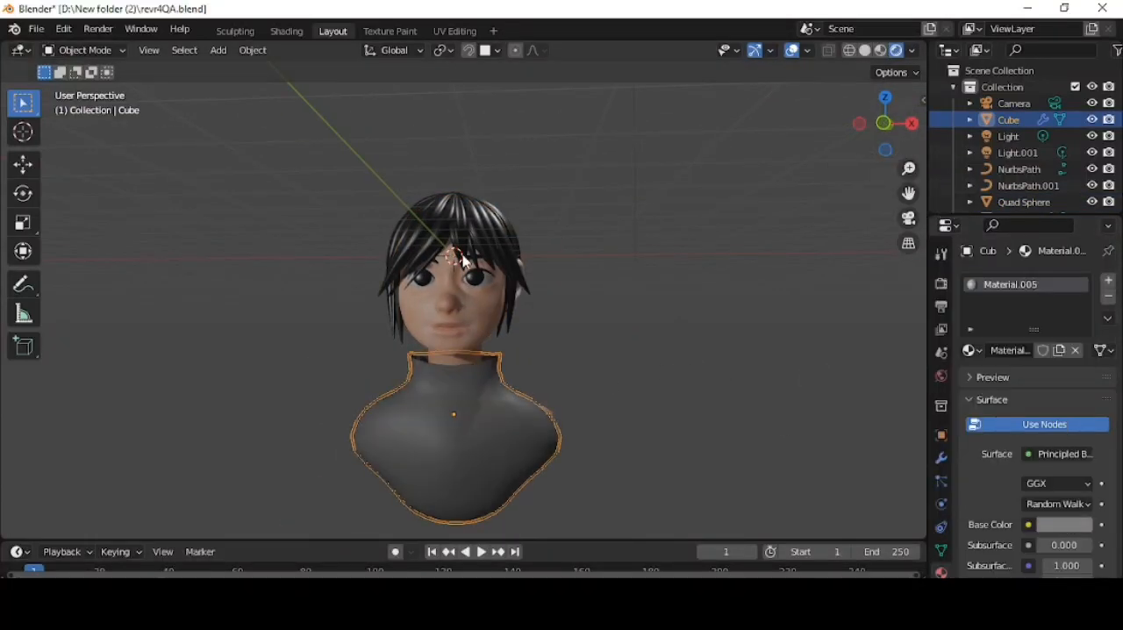
- Move a face on the turtleneck's back along Y with proportional editing to cover the neck mesh poking through
scroll(613, 214, "up", 3)
left_click(537, 189)
middle_click_drag(537, 189, 511, 472)
scroll(512, 472, "down", 3)
middle_click_drag(452, 447, 500, 434)
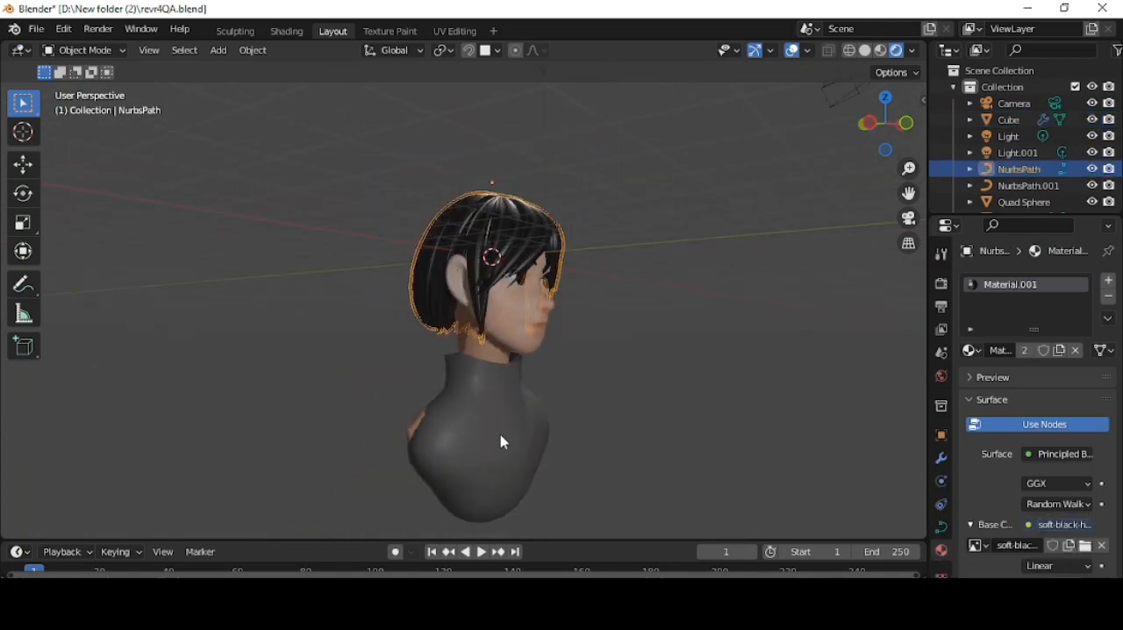
left_click(500, 435)
key("Tab")
middle_click_drag(412, 408, 472, 397)
left_click(474, 396)
left_click(619, 50)
key("g")
key("y")
left_click(589, 391)
- Scale another face on the turtleneck's back and shift it along Y over the exposed neck mesh, then leave Edit Mode
left_click(530, 423)
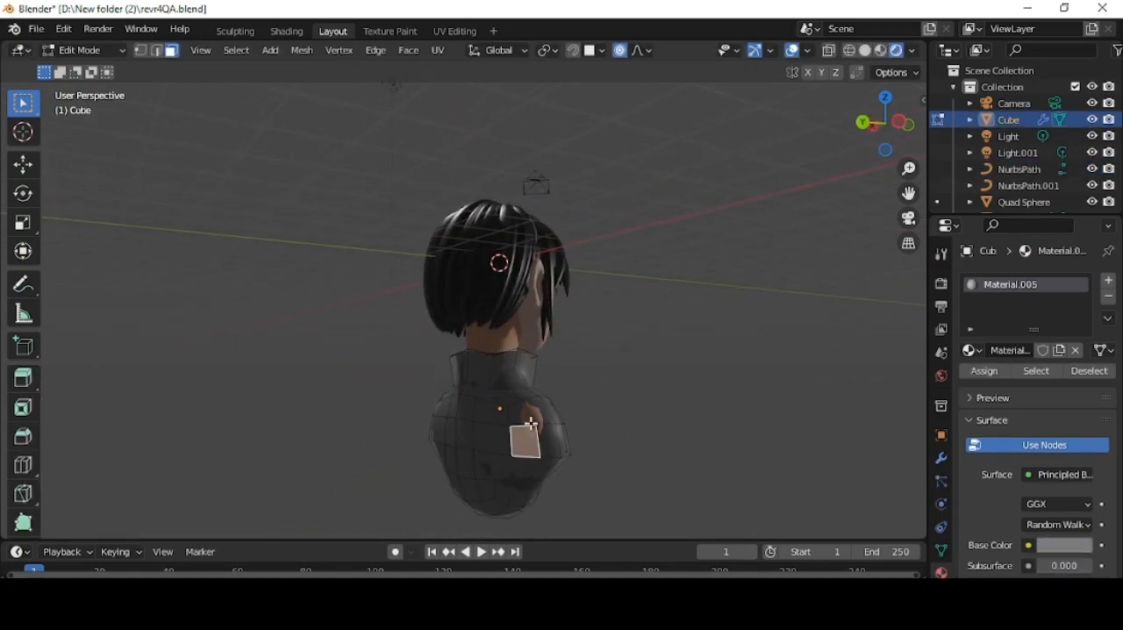
middle_click_drag(347, 439, 410, 441)
key("s")
left_click(641, 441)
key("g")
key("y")
left_click(605, 439)
middle_click_drag(605, 438, 768, 218)
key("Tab")
- Examine the bust from the front with the viewport overlays hidden, and restore the overlays
left_click(793, 53)
scroll(591, 311, "up", 3)
middle_click_drag(592, 311, 604, 324)
scroll(604, 324, "down", 3)
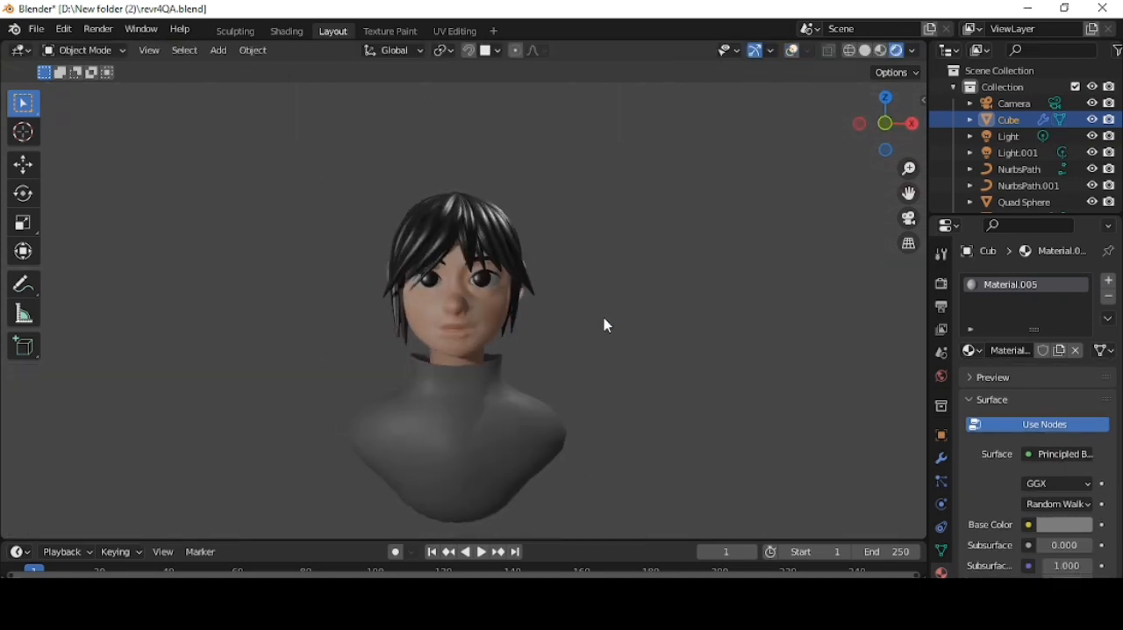
left_click(792, 51)
- Move the main point light behind the bust, close to one shoulder
scroll(588, 284, "down", 3)
left_click(559, 132)
middle_click_drag(793, 301, 878, 323)
key("g")
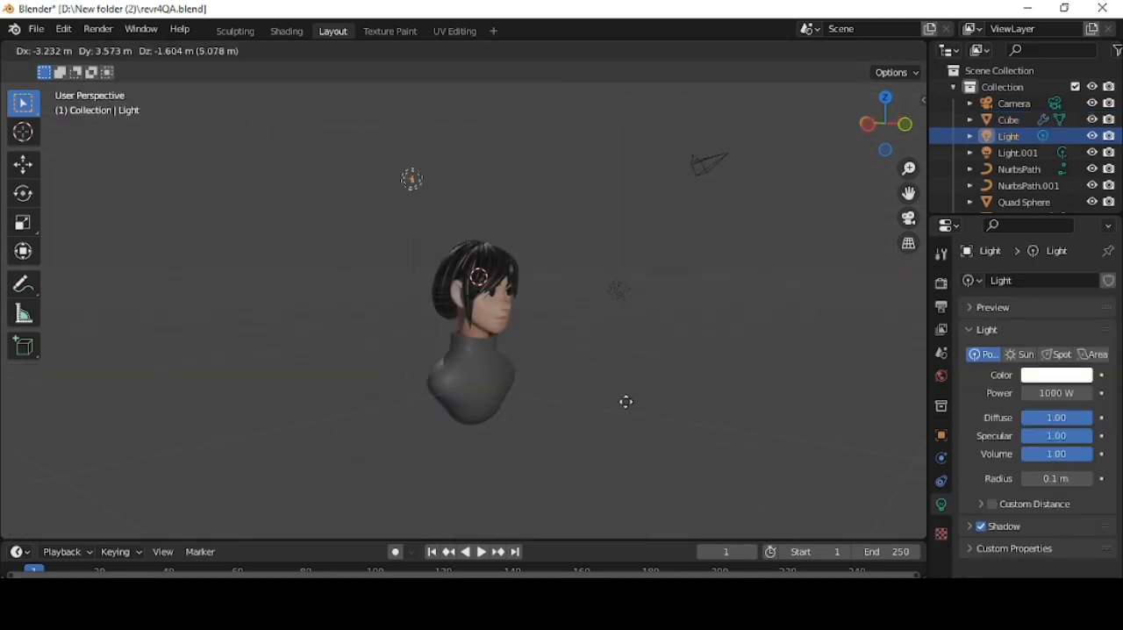
left_click(602, 526)
middle_click_drag(738, 271, 637, 226)
key("g")
left_click(567, 319)
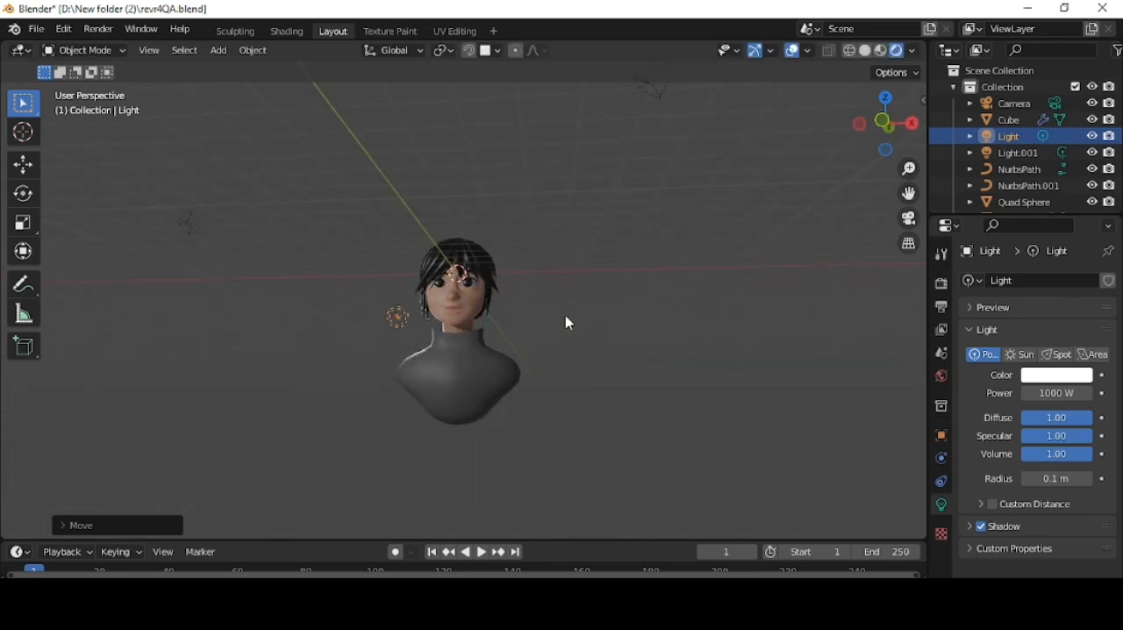
- Duplicate the rear point light and place the copy behind the opposite side of the bust
middle_click_drag(567, 319, 612, 269)
key("shift+d")
left_click(575, 344)
scroll(693, 325, "up", 2)
middle_click_drag(834, 311, 656, 327)
key("g")
left_click(713, 271)
- Change the point light in front of the bust to an area light, raise it, and aim it down at the head in side view
scroll(620, 226, "down", 4)
left_click(264, 284)
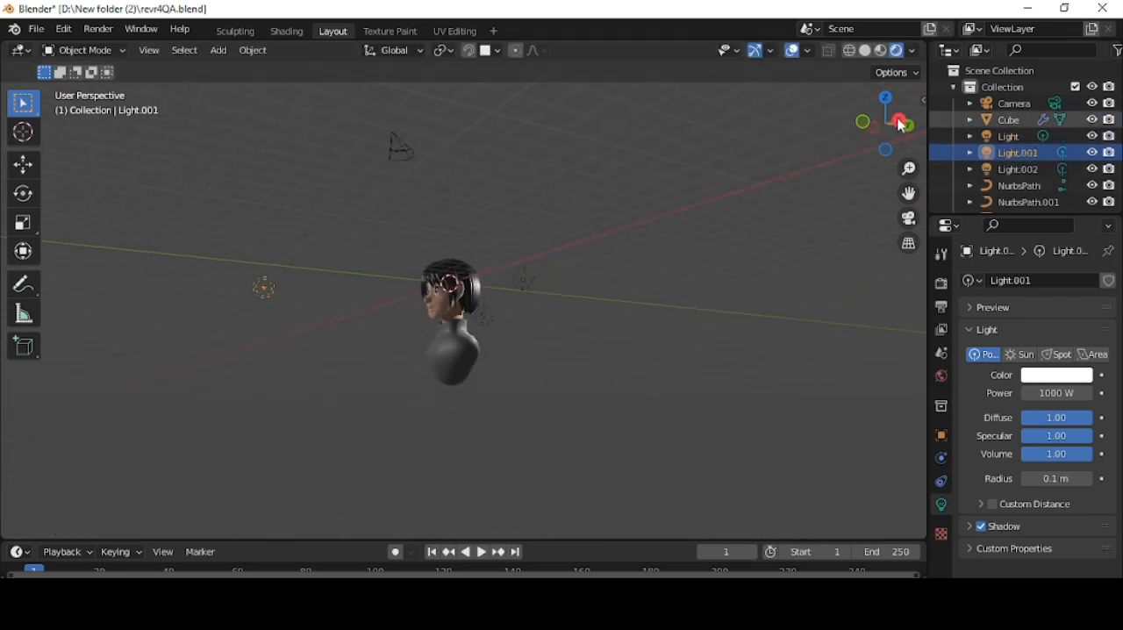
left_click(899, 121)
left_click(1096, 354)
key("r")
left_click(605, 145)
key("g")
left_click(641, 215)
key("r")
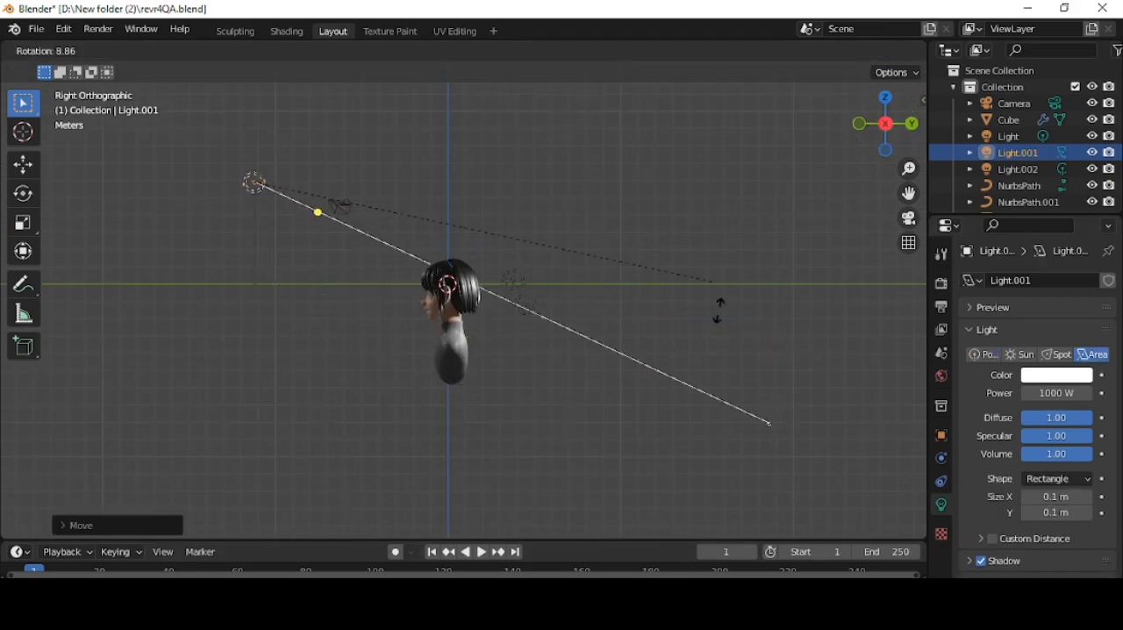
left_click(717, 316)
- Change the light behind one shoulder to an area light and rotate it towards the bust in side view
middle_click_drag(552, 360, 764, 399)
scroll(526, 386, "up", 3)
left_click(349, 295)
left_click(1093, 354)
left_click(860, 125)
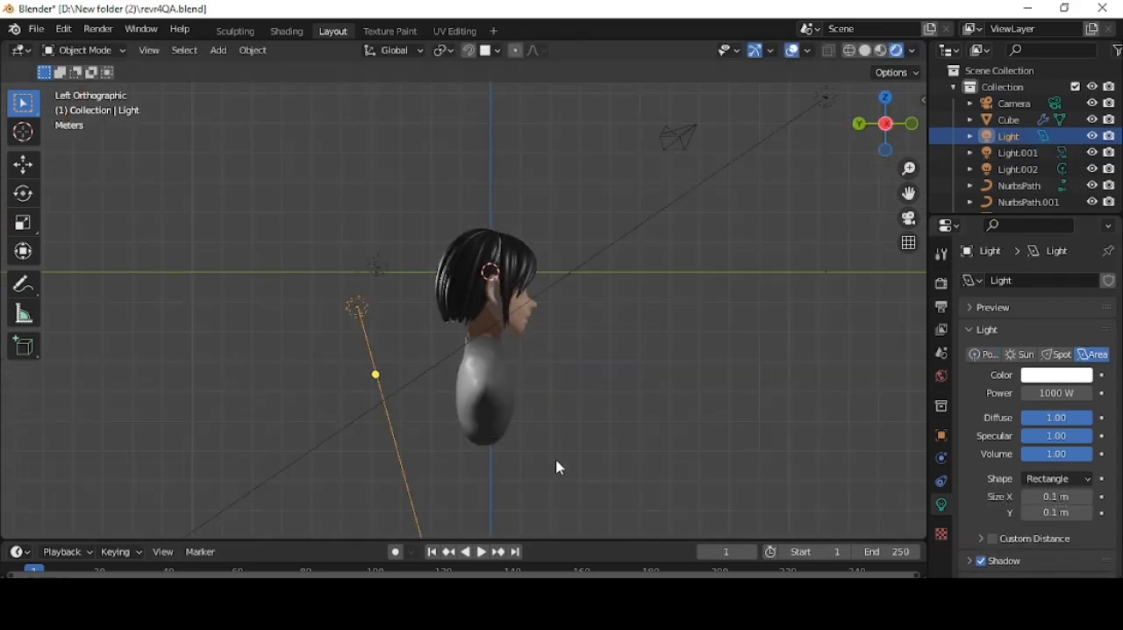
key("r")
left_click(825, 343)
- In top view, rotate the same rear area light towards the bust and move it farther back
left_click(890, 99)
key("r")
left_click(709, 384)
key("g")
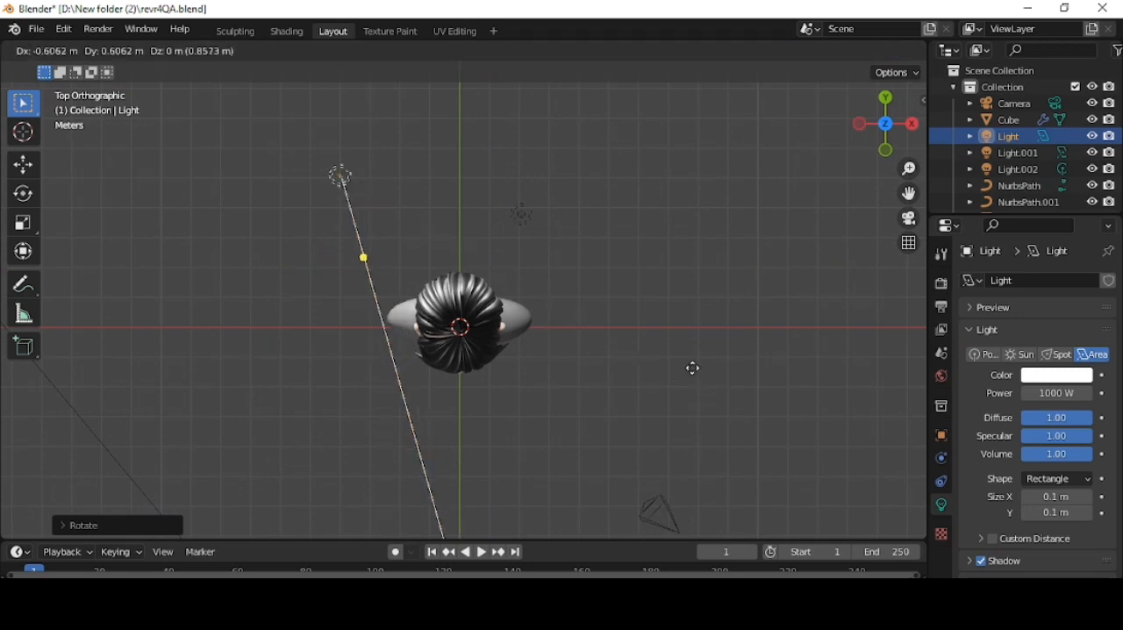
left_click(659, 339)
- Change the other rear light to an area light, rotate it towards the head, and move it farther from the bust in top view
left_click(521, 215)
left_click(1094, 354)
key("r")
left_click(729, 256)
key("g")
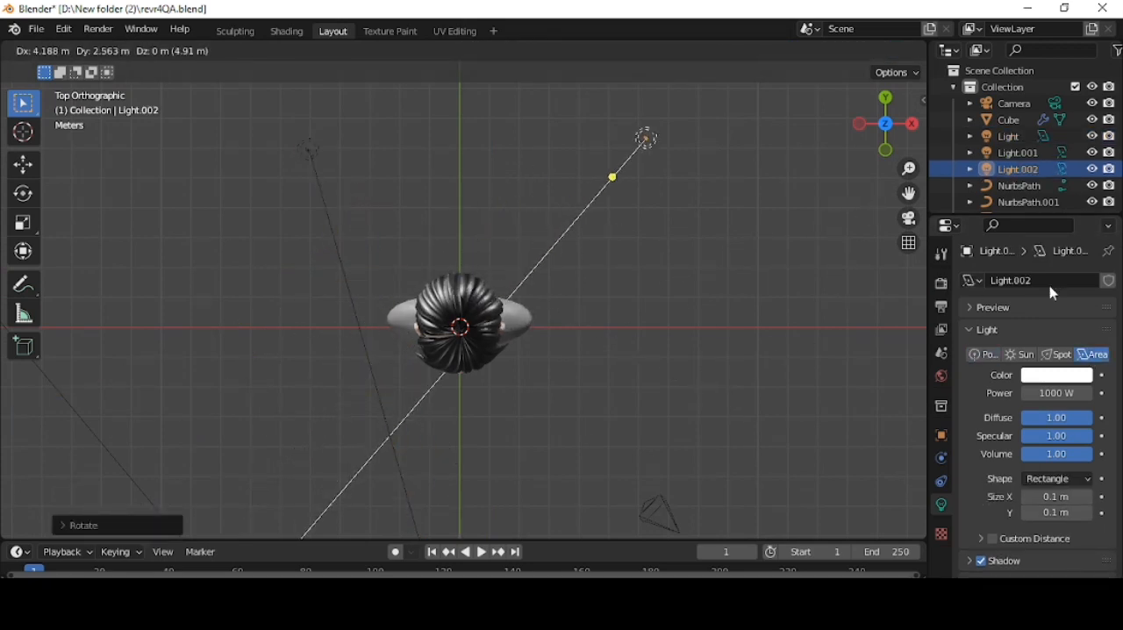
left_click(1050, 291)
- In side view, rotate the second rear area light and raise it above and behind the head
left_click(910, 125)
key("r")
left_click(775, 257)
key("g")
left_click(827, 178)
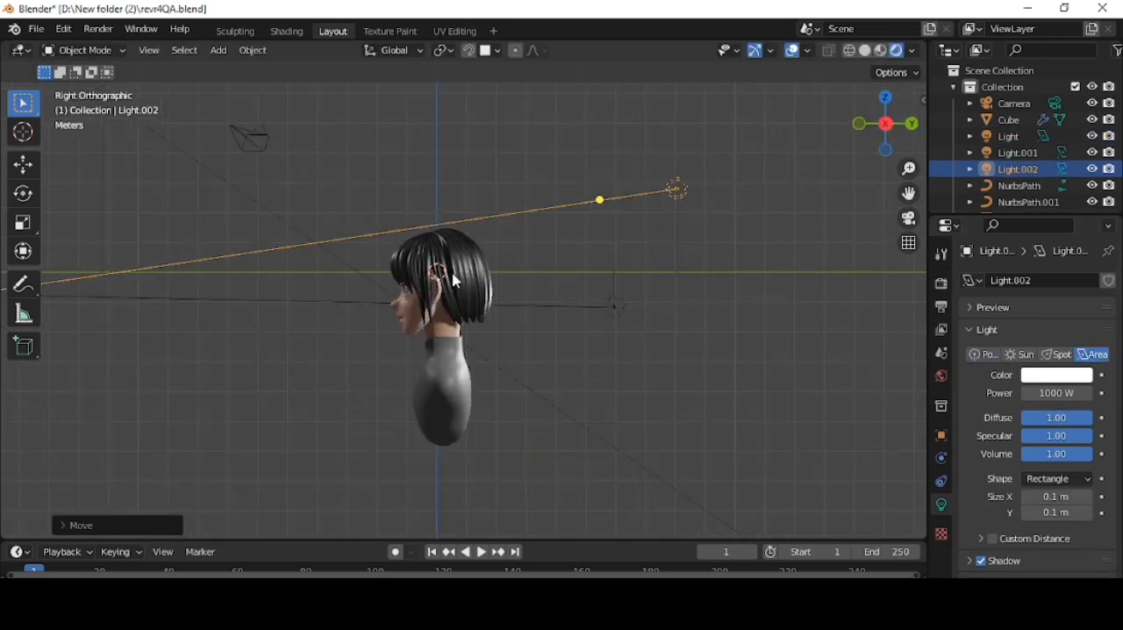
- Reposition the second rear area light to adjust how it falls on the bust
mouse_move(453, 276)
middle_mouse_down()
mouse_move(496, 287)
mouse_move(456, 263)
middle_mouse_up()
scroll(697, 293, "up", 2)
key("g")
left_click(783, 298)
scroll(651, 308, "up", 5)
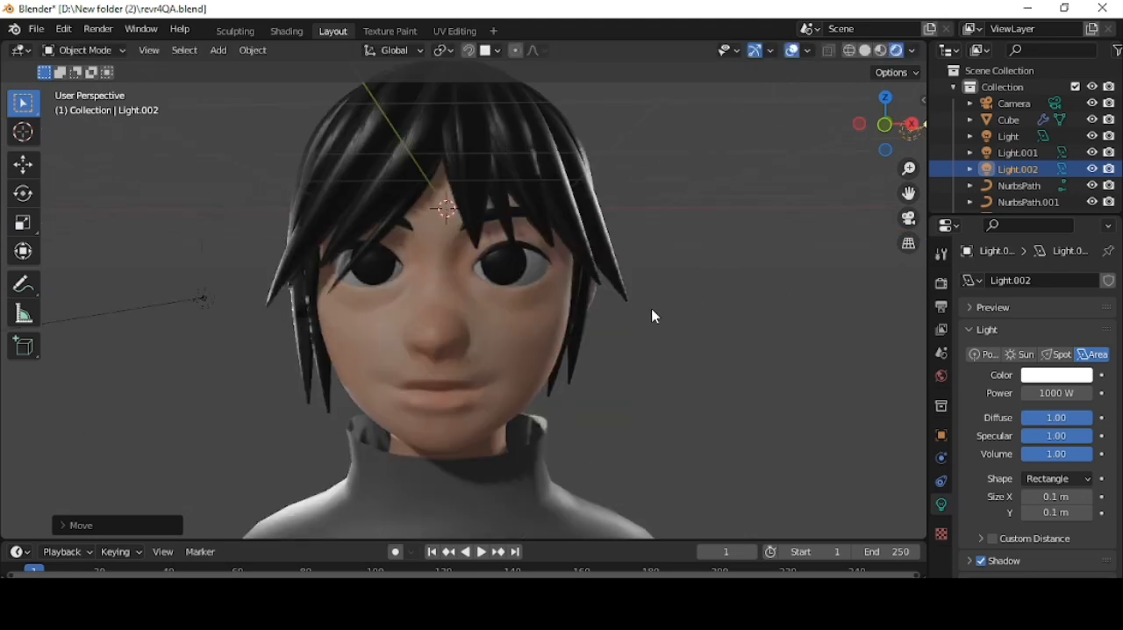
scroll(651, 308, "down", 5)
left_click(511, 430)
left_click(942, 572)
- Duplicate the front area light in side view, then reposition and rotate the copy
middle_click_drag(700, 256, 534, 246)
scroll(535, 246, "down", 5)
left_click(211, 168)
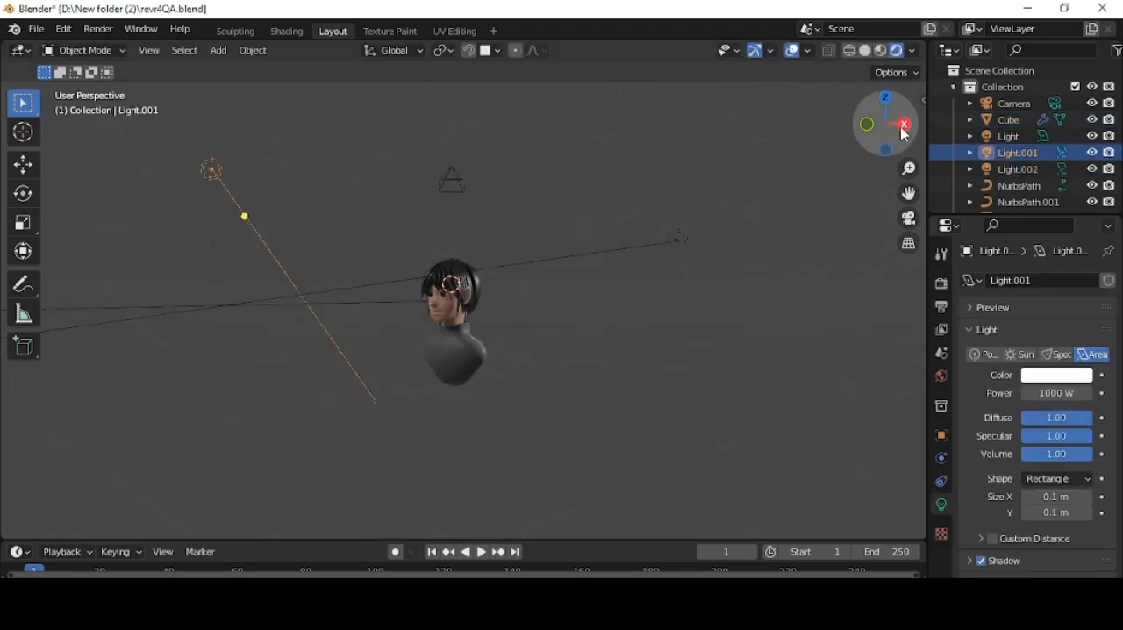
left_click(904, 128)
key("shift+d")
left_click(525, 421)
key("r")
left_click(346, 321)
- Move the second rear area light higher above the bust as seen from the front
scroll(491, 303, "up", 4)
middle_click_drag(346, 321, 609, 326)
left_click(723, 192)
key("g")
left_click(687, 96)
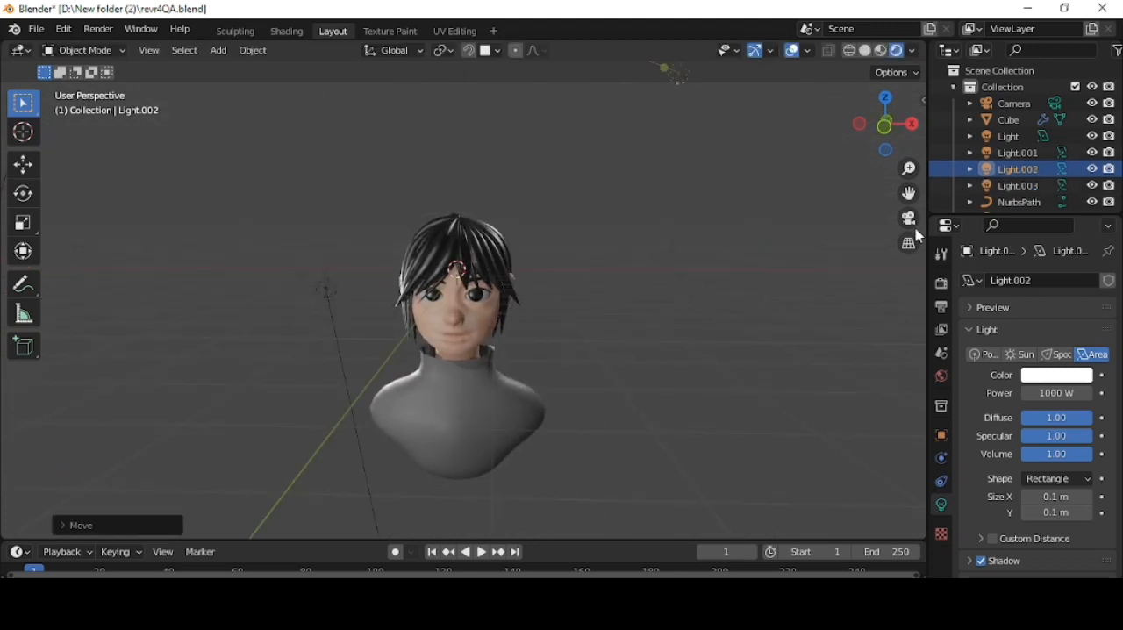
- Lock the camera to the view, frame the bust from the front, and release the lock
key("KP_0")
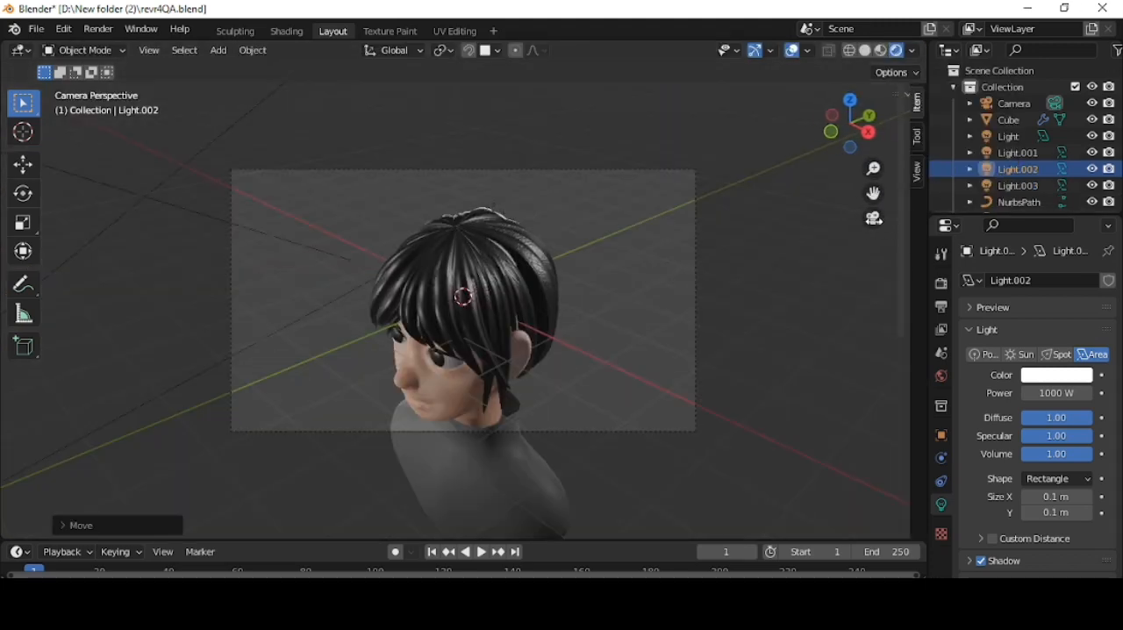
left_click(923, 102)
left_click(918, 173)
left_click(858, 302)
mouse_move(632, 255)
middle_mouse_down()
mouse_move(589, 230)
mouse_move(632, 273)
mouse_move(594, 261)
mouse_move(621, 256)
middle_mouse_up()
left_click(849, 300)
scroll(661, 318, "up", 2)
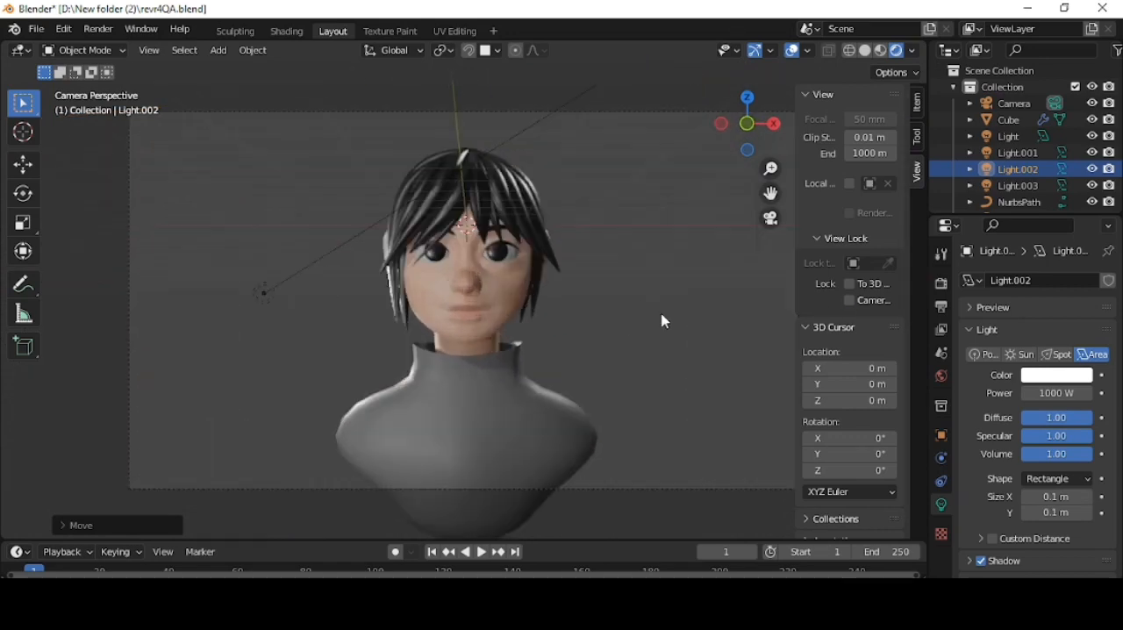
- Hide the viewport overlays and save the scene as a new blend file, adding AA to the name revr4QA
middle_click_drag(755, 283, 722, 307, "shift")
left_click(792, 51)
left_click(35, 29)
left_click(88, 158)
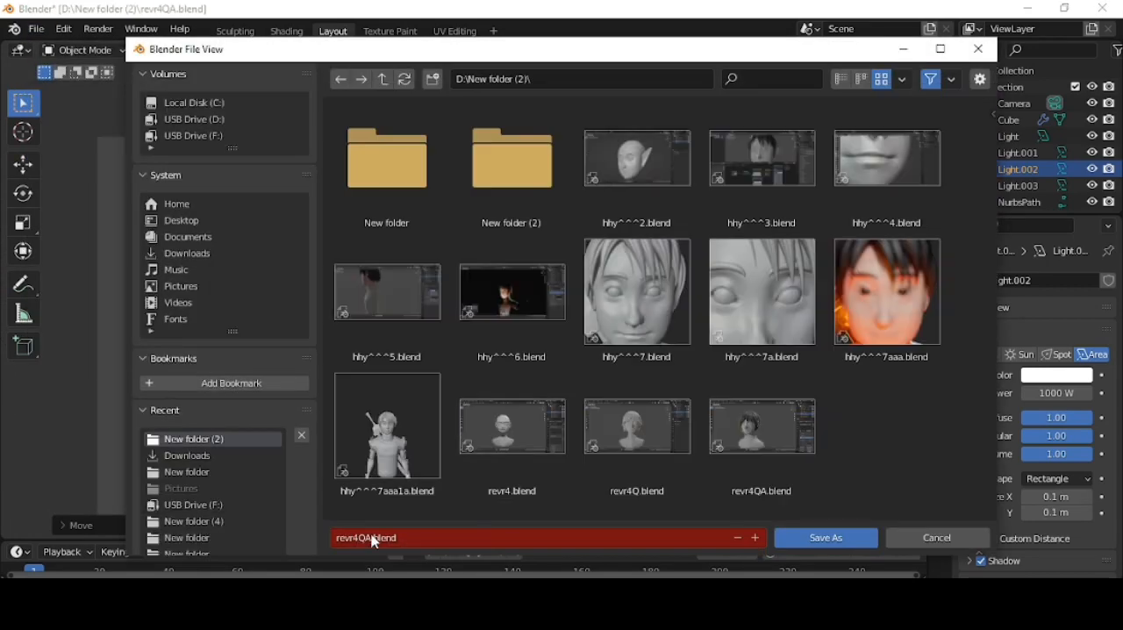
type("AA")
key("Return")
- Render the camera view and save the image as SKIN1.png in D:\New folder (2)
key("F12")
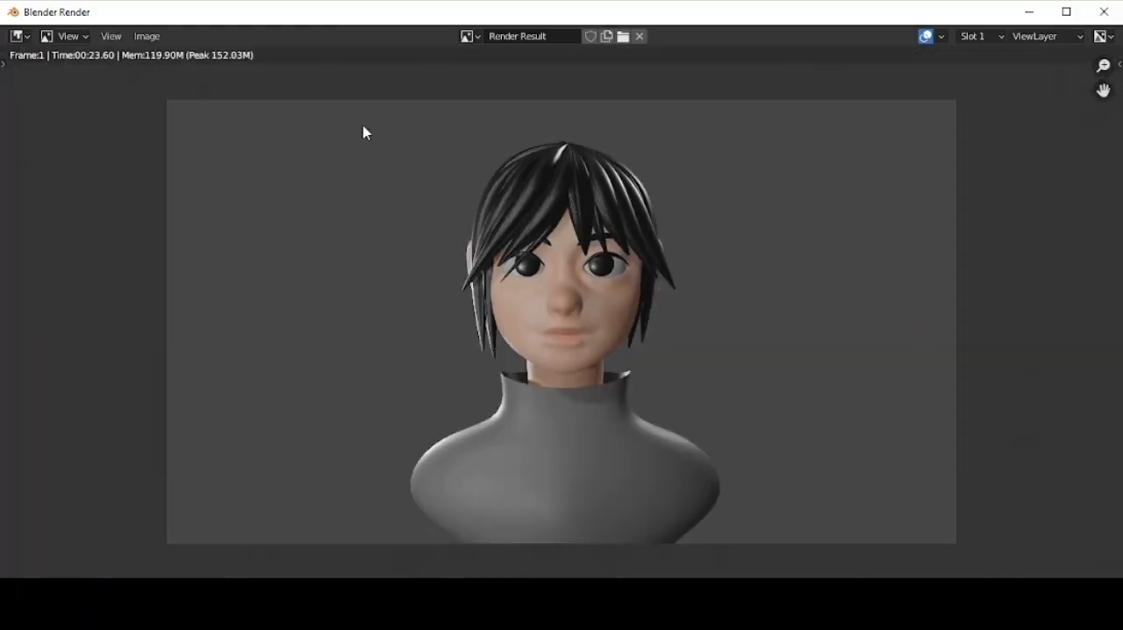
left_click(147, 36)
left_click(201, 154)
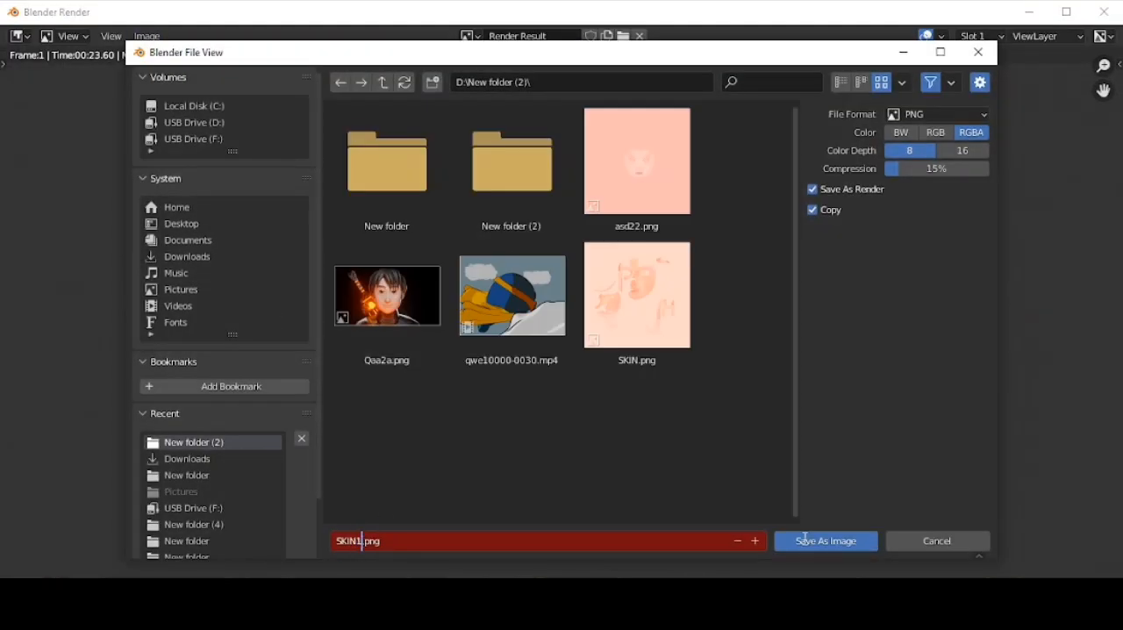
left_click(806, 539)
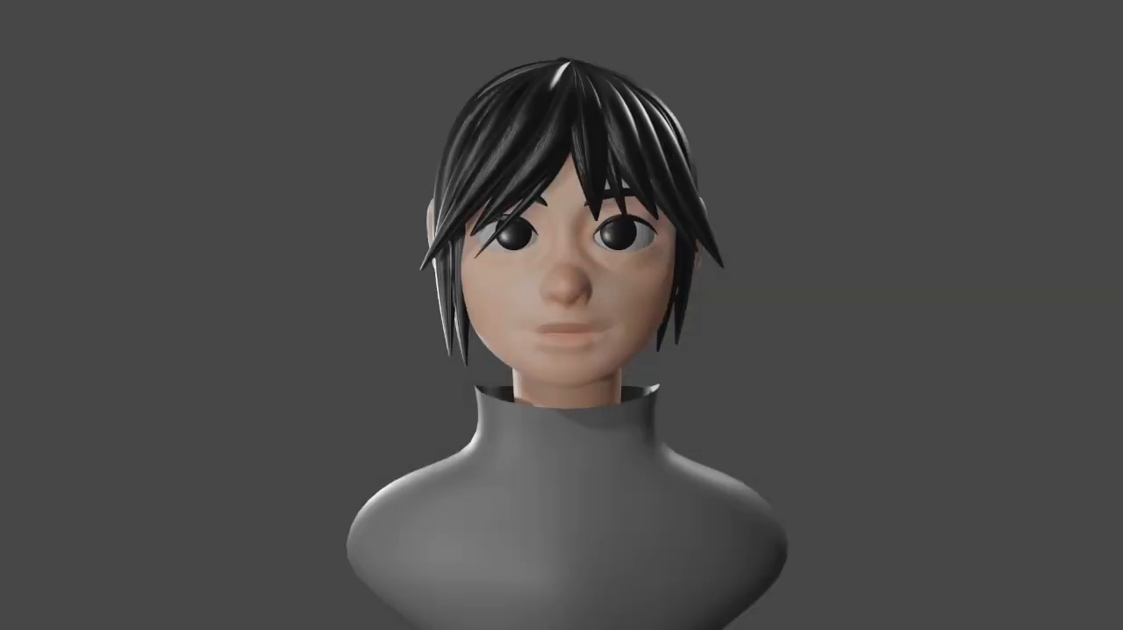